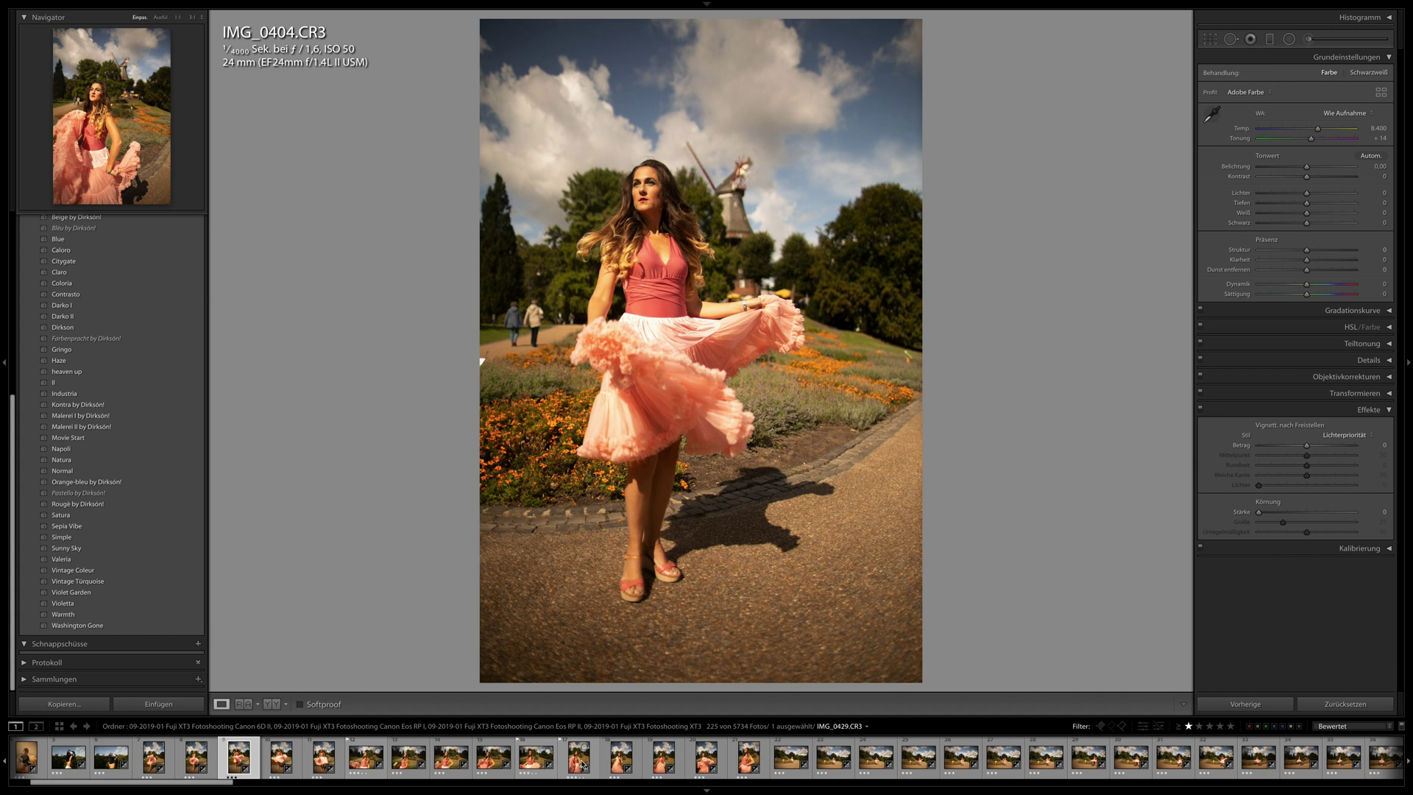
- Compare the wide windmill path photos and open IMG_0447.CR3 for editing
click(824, 761)
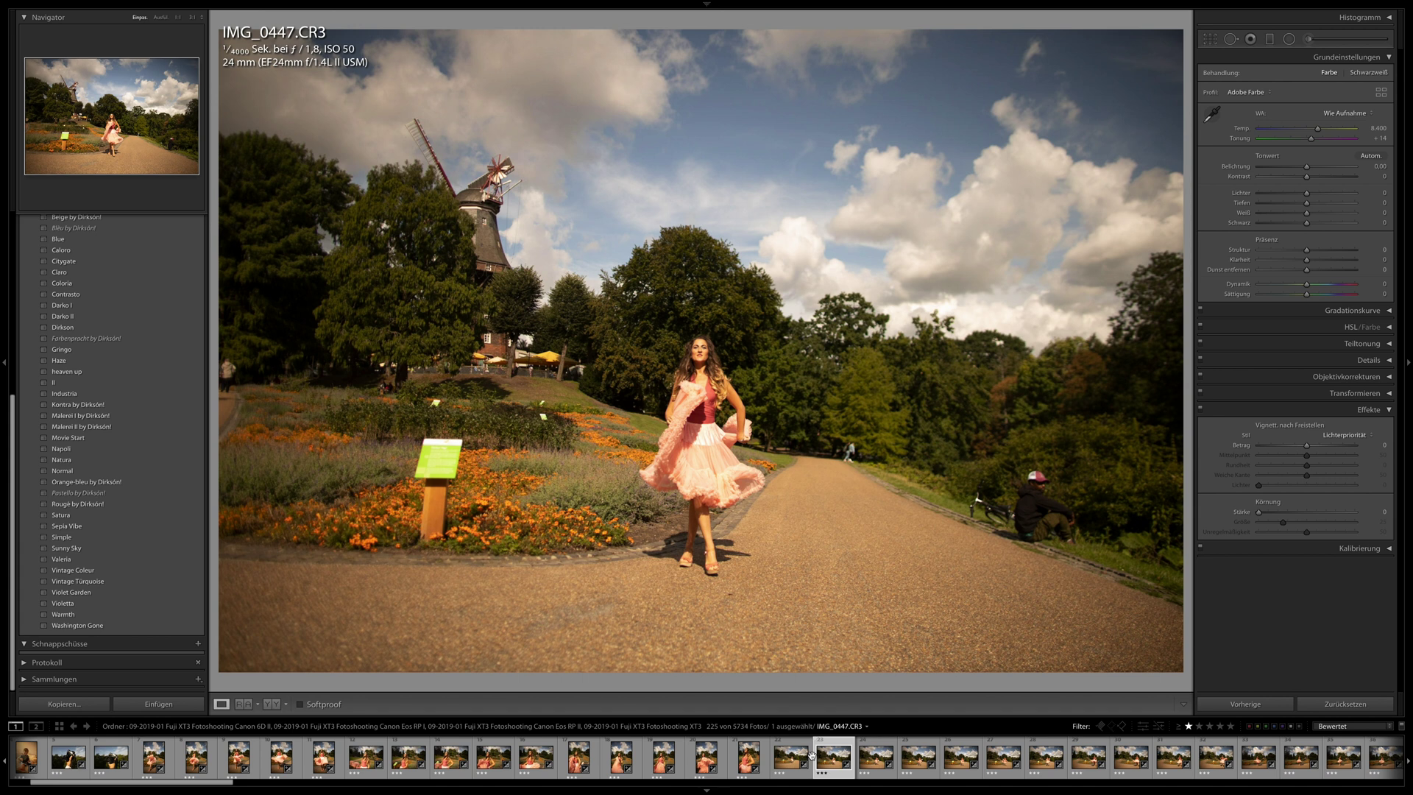
click(795, 765)
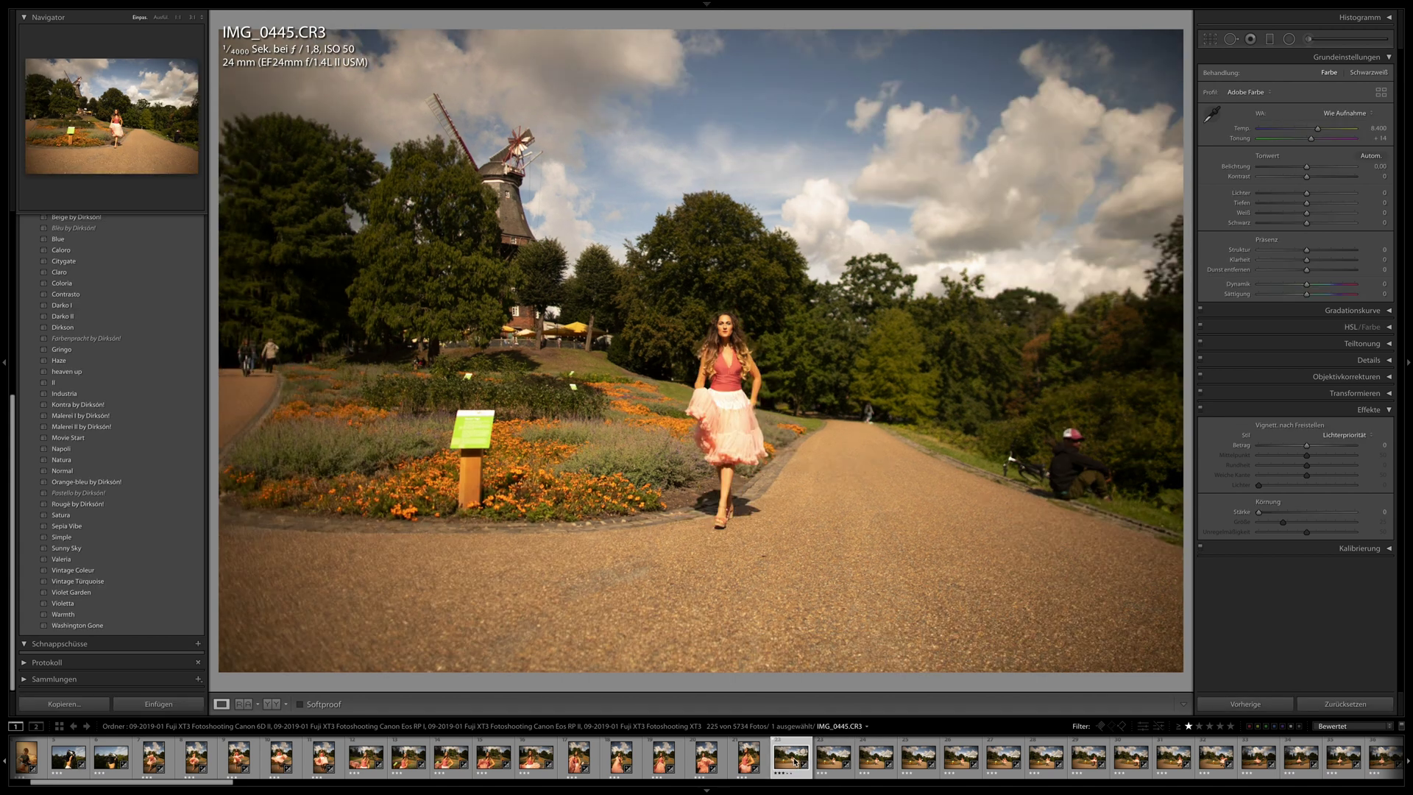
click(830, 763)
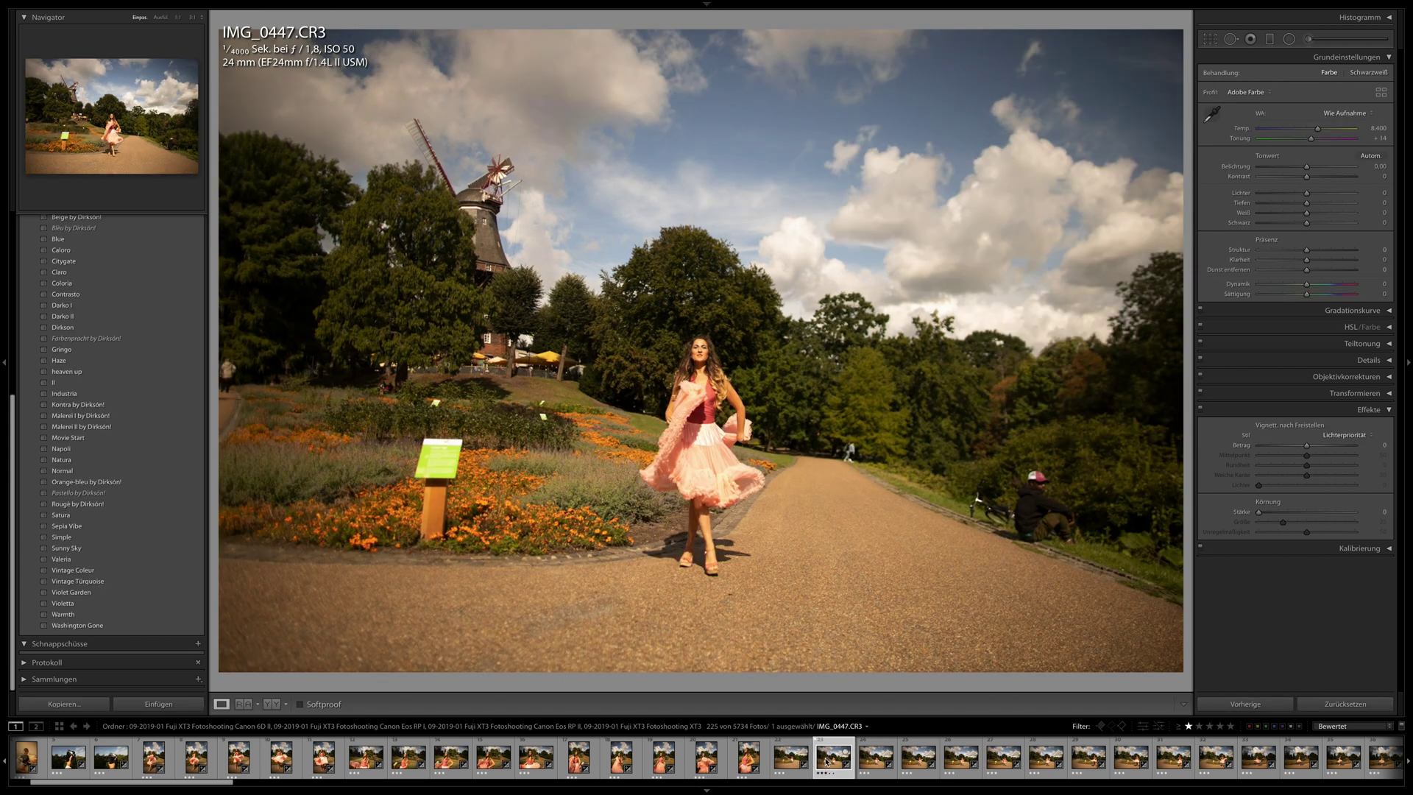
click(922, 763)
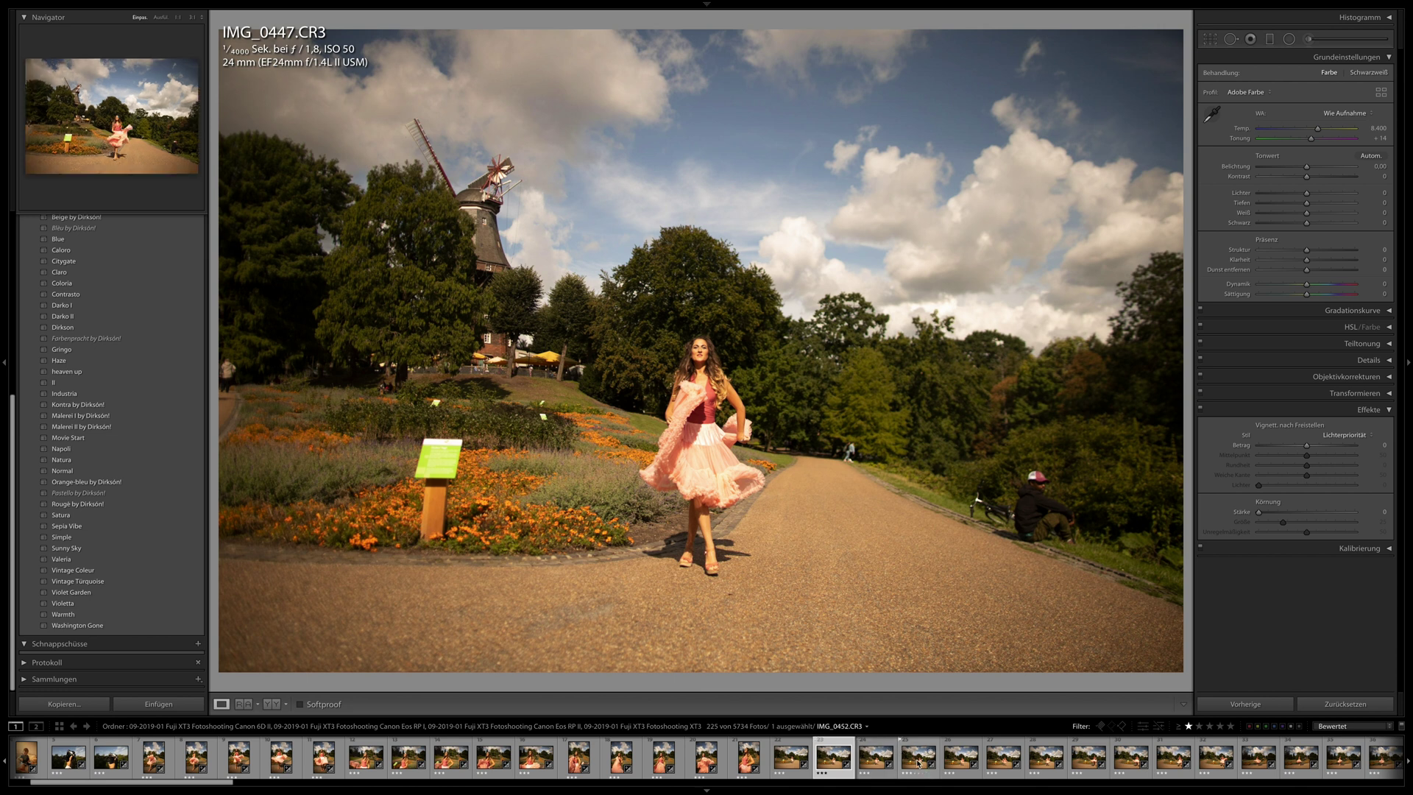
click(919, 763)
click(832, 760)
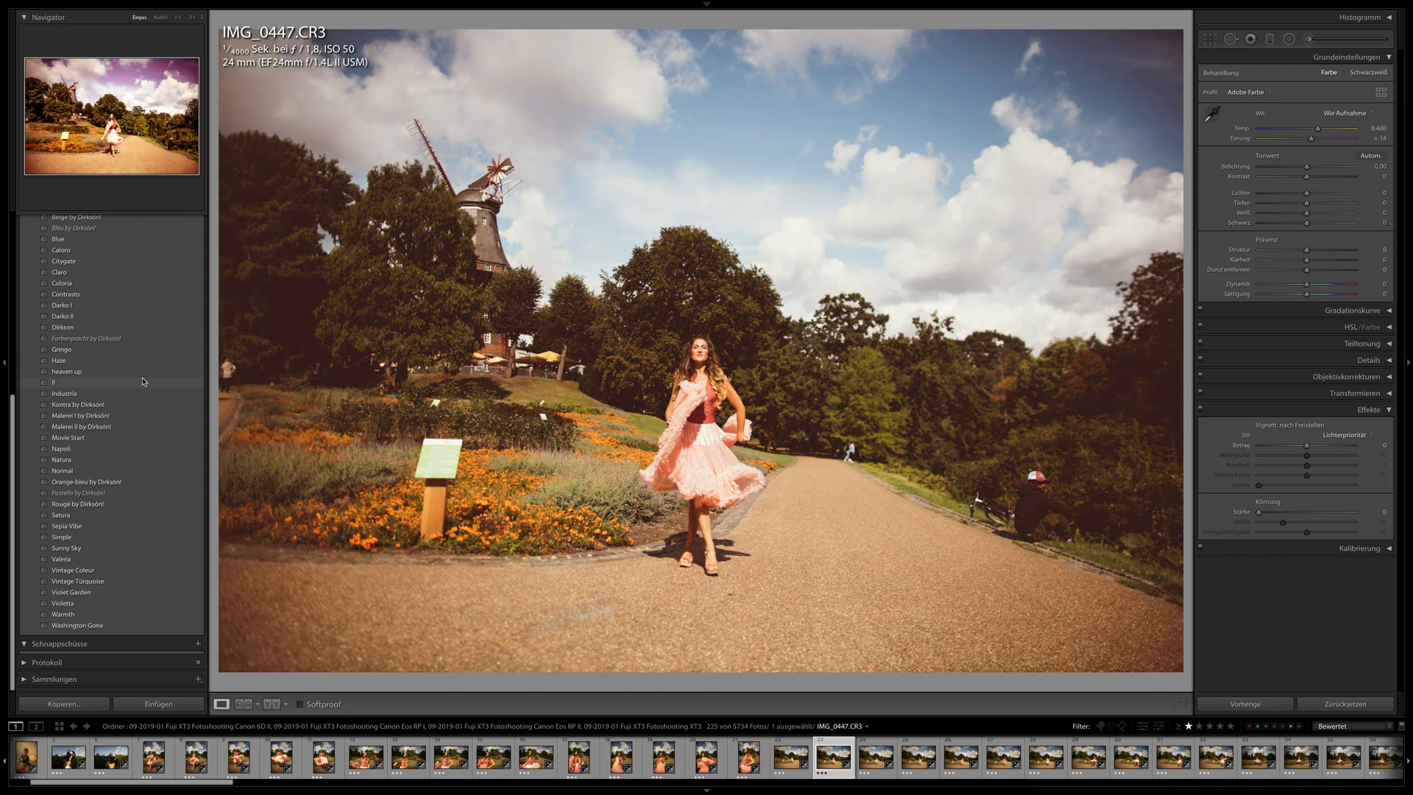
- Apply the Contrasto user preset to IMG_0447 and set its exposure to −0.15
scroll(132, 346, up, 1)
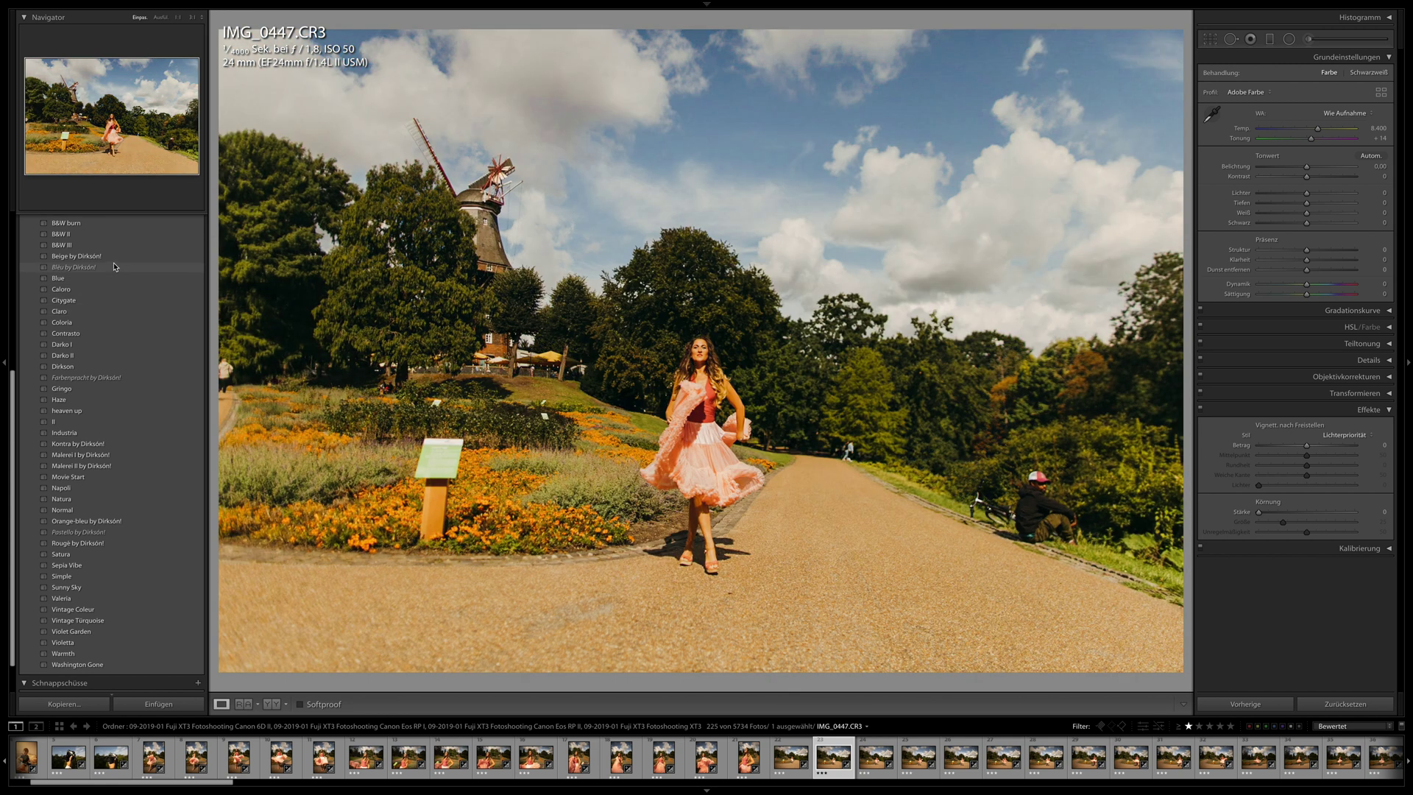
scroll(114, 255, up, 1)
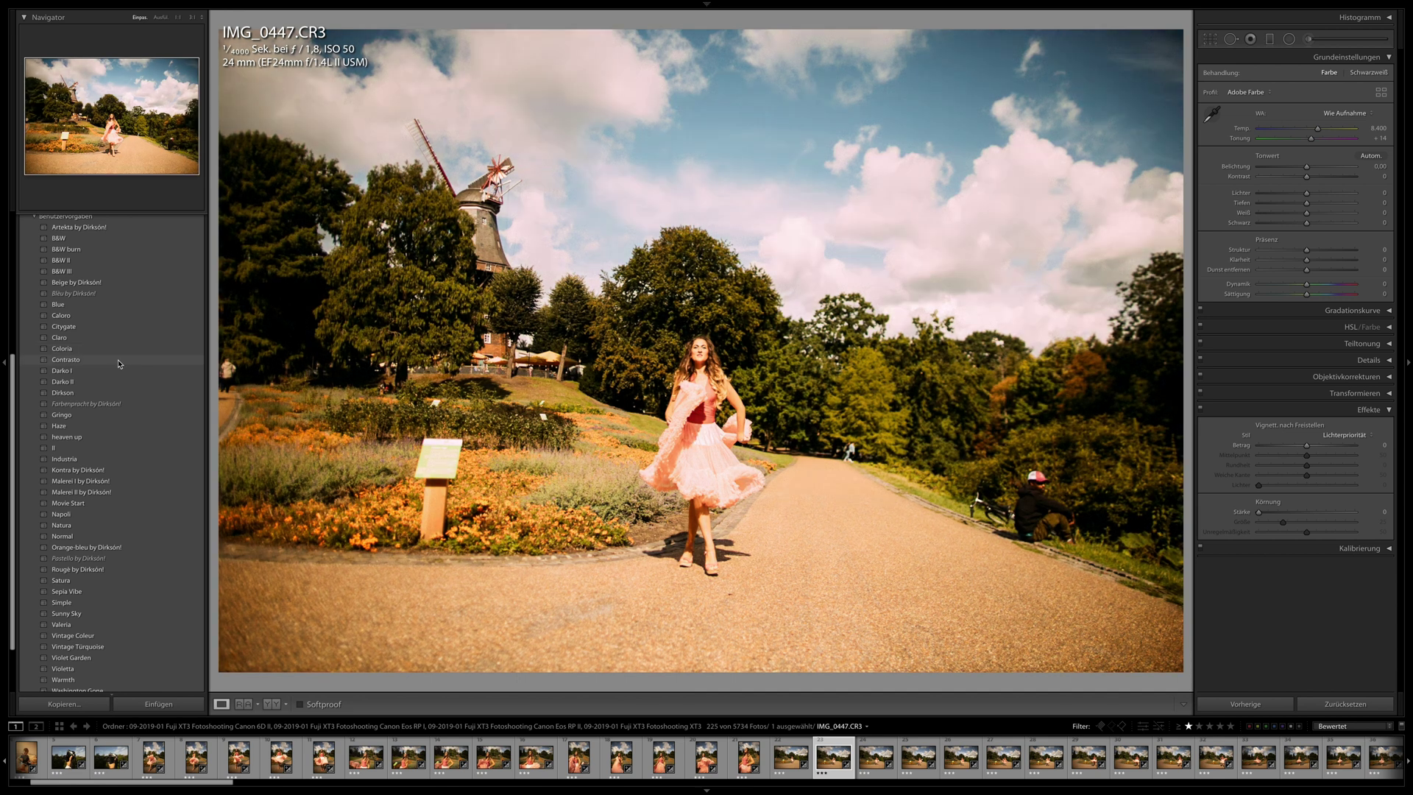
click(118, 361)
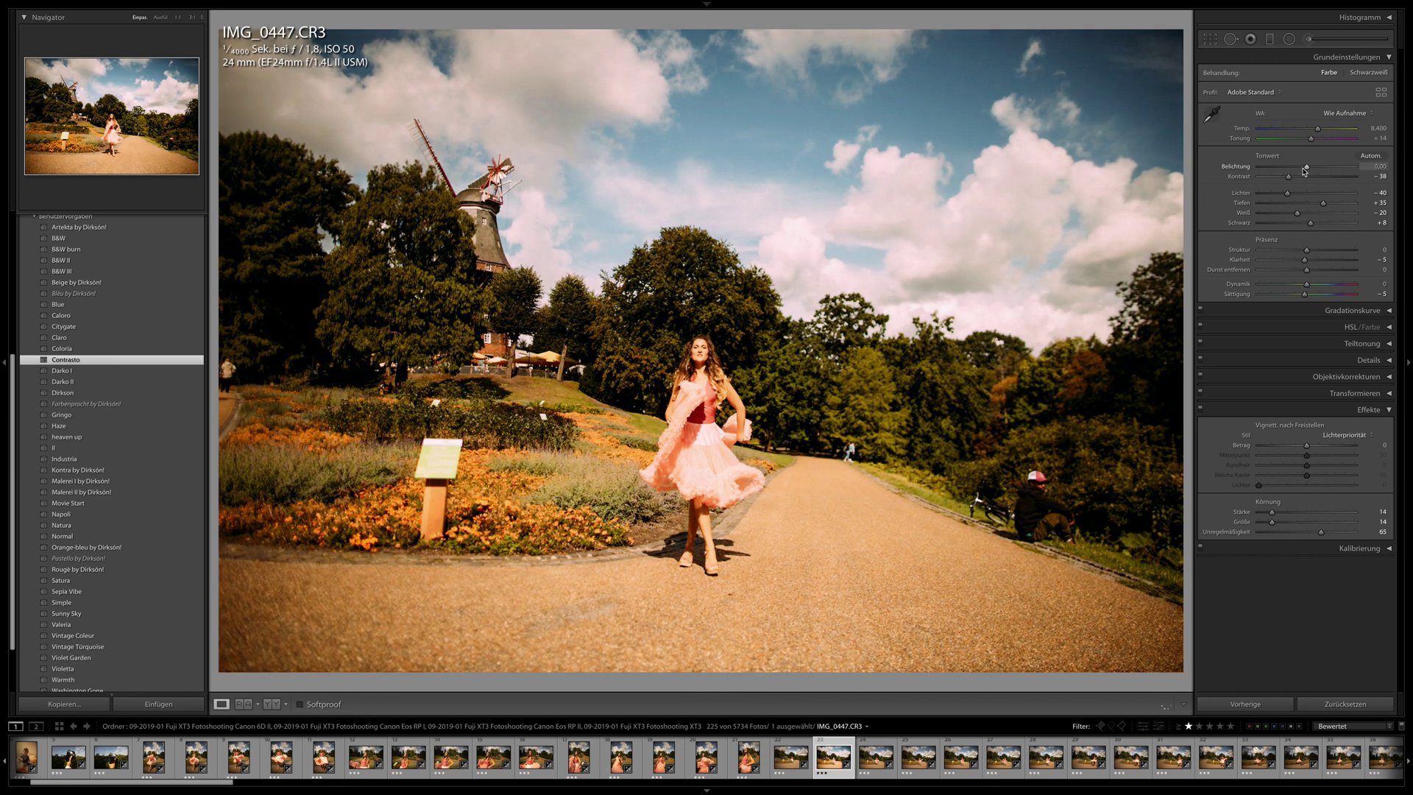
drag(1308, 168, 1305, 169)
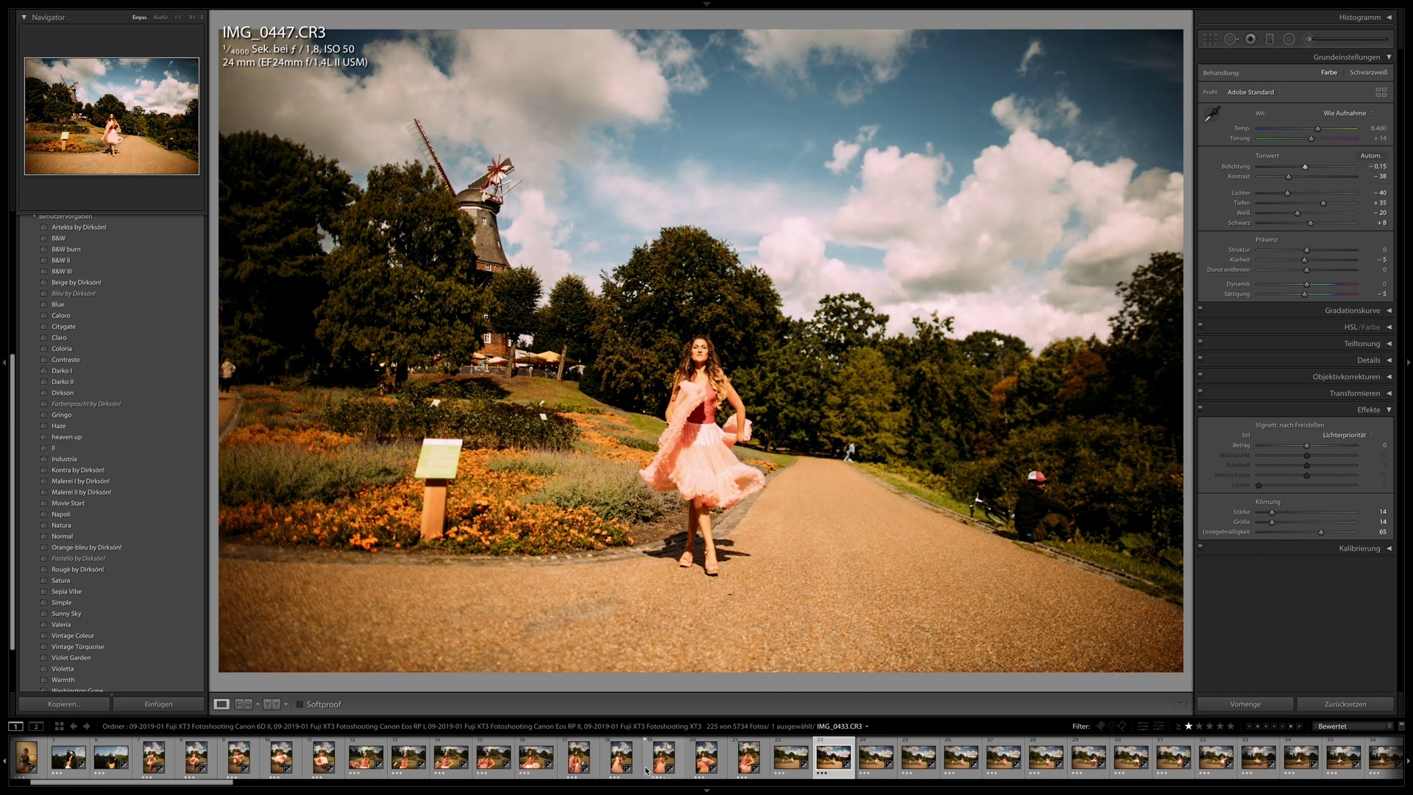
- Select the photos from IMG_0396 to IMG_0447 and synchronize IMG_0447's develop settings to them
scroll(663, 758, up, 3)
shift+click(273, 772)
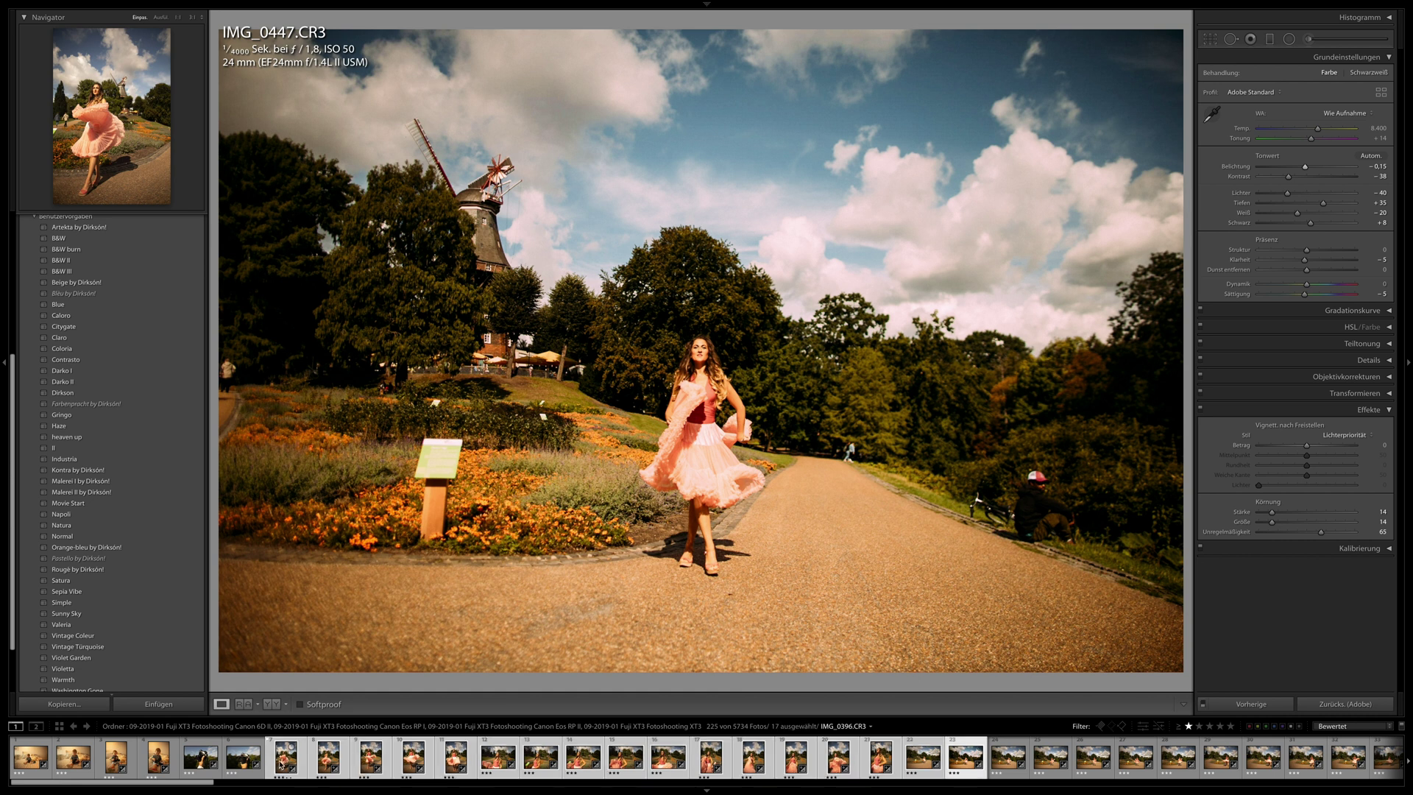
click(1251, 704)
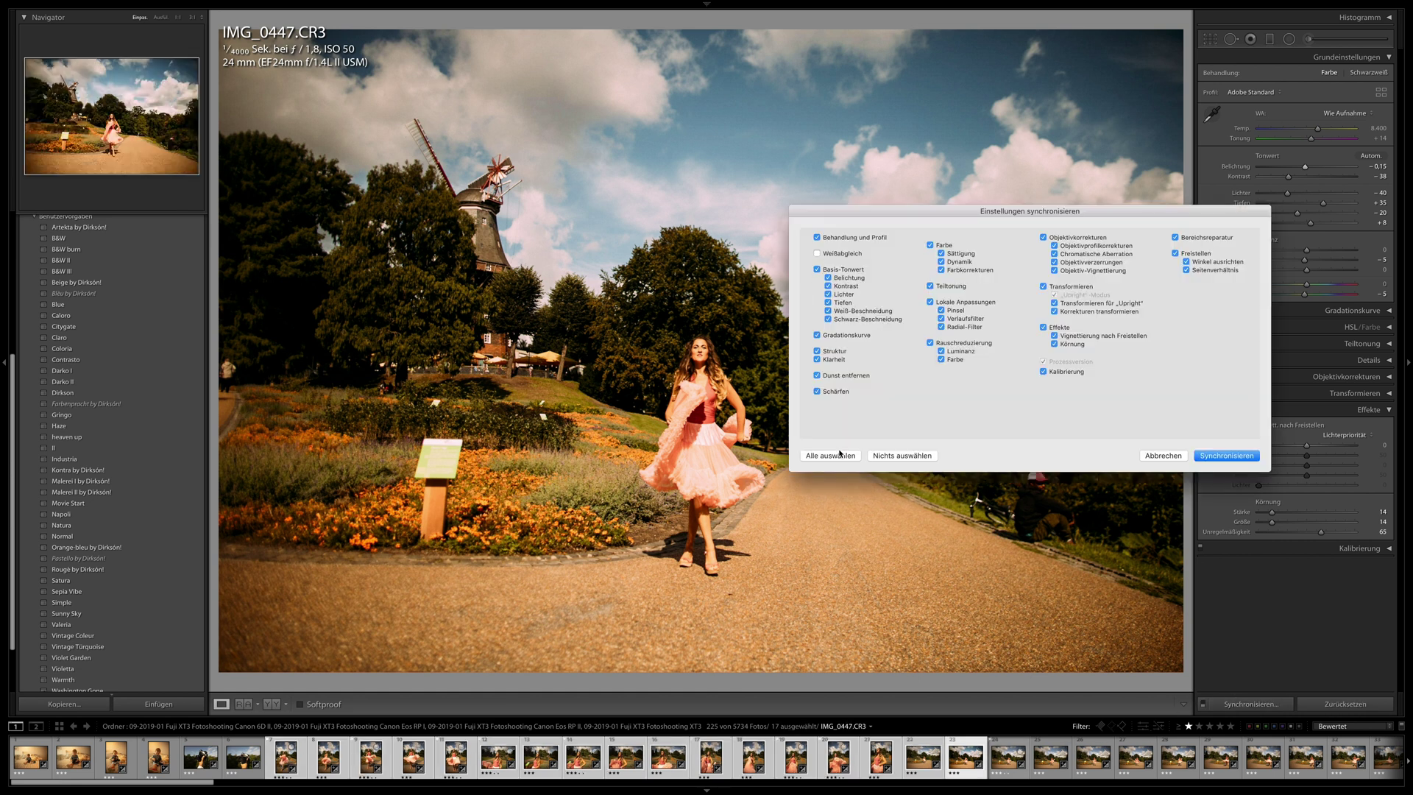
click(1227, 455)
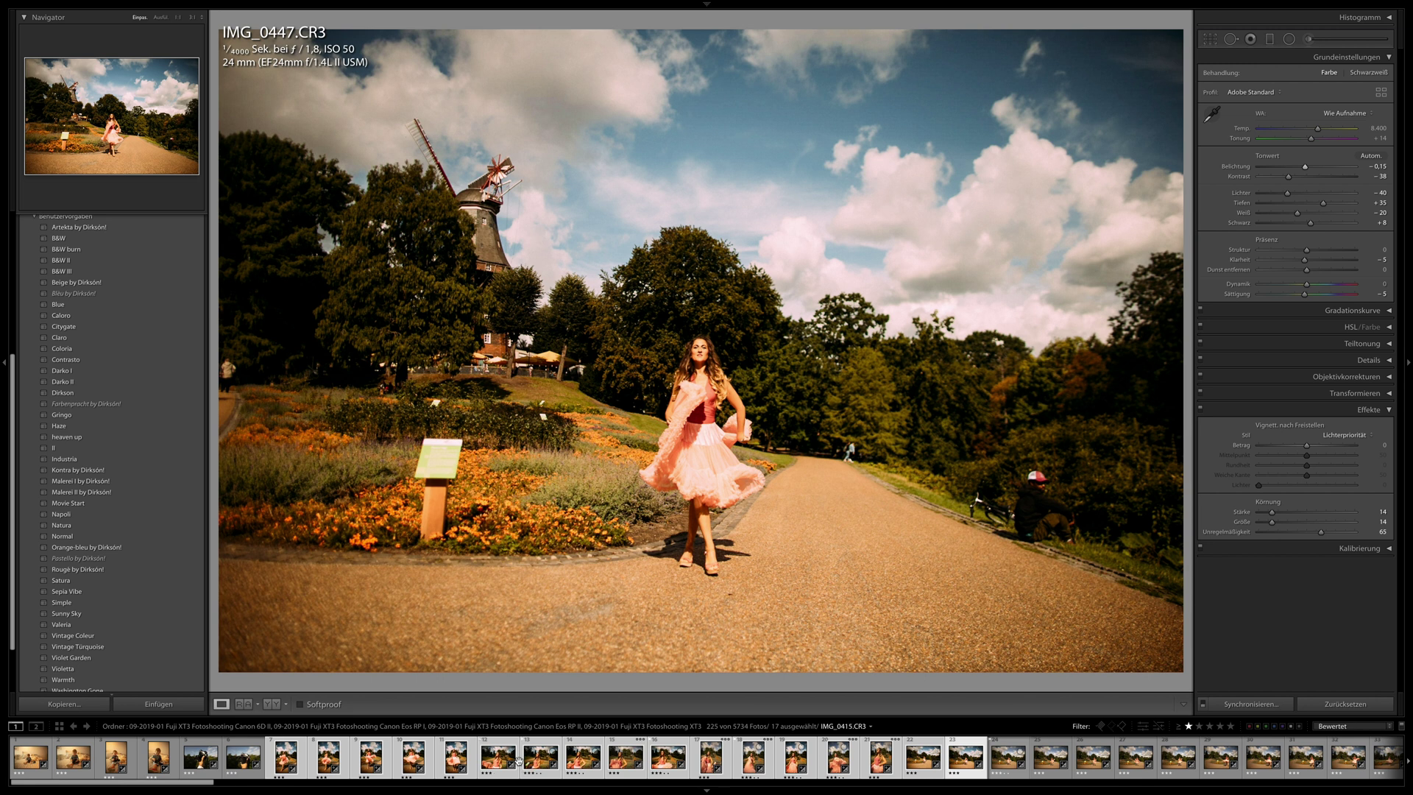
- Review the synchronized look photo by photo from IMG_0415 to IMG_0445
key(Right)
key(Right)
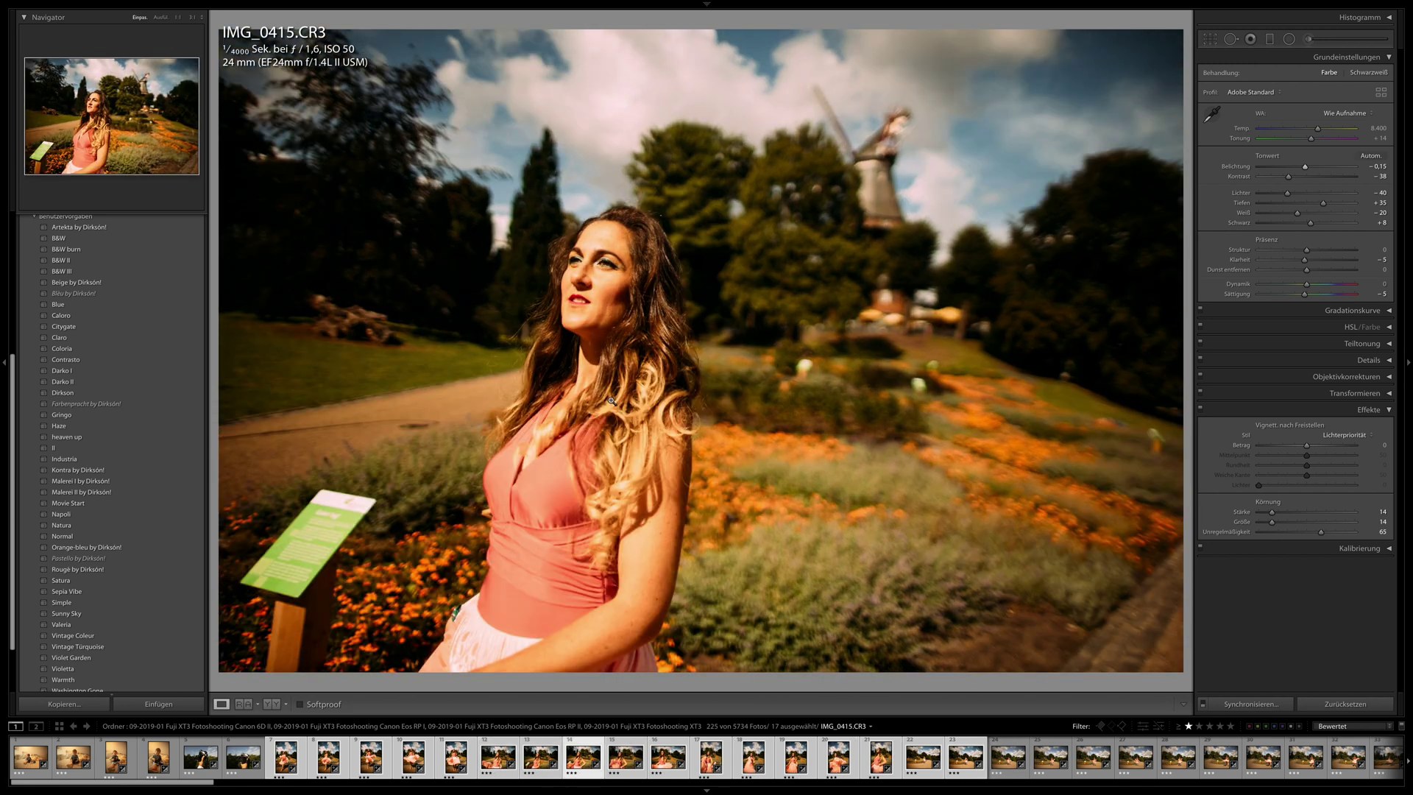
key(Right)
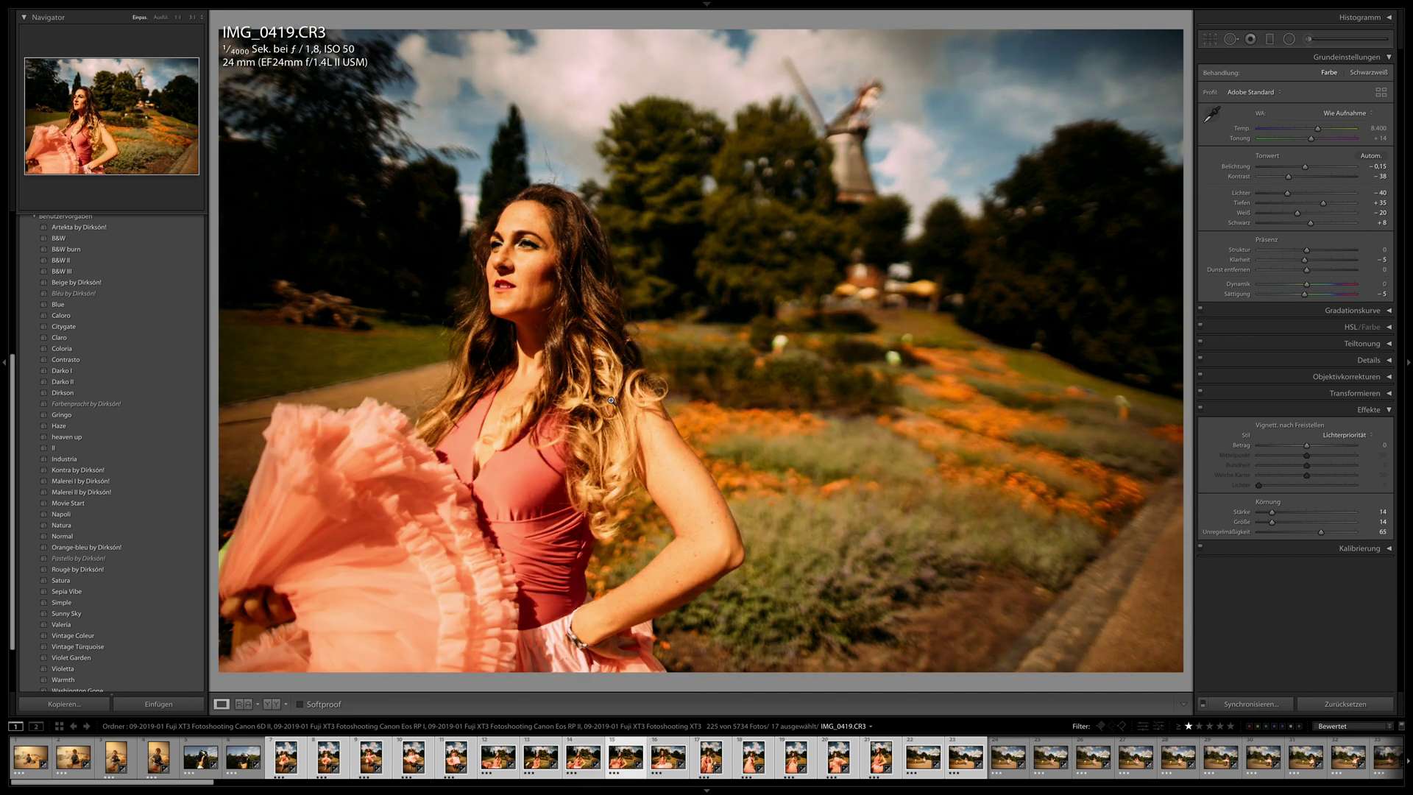
key(Right)
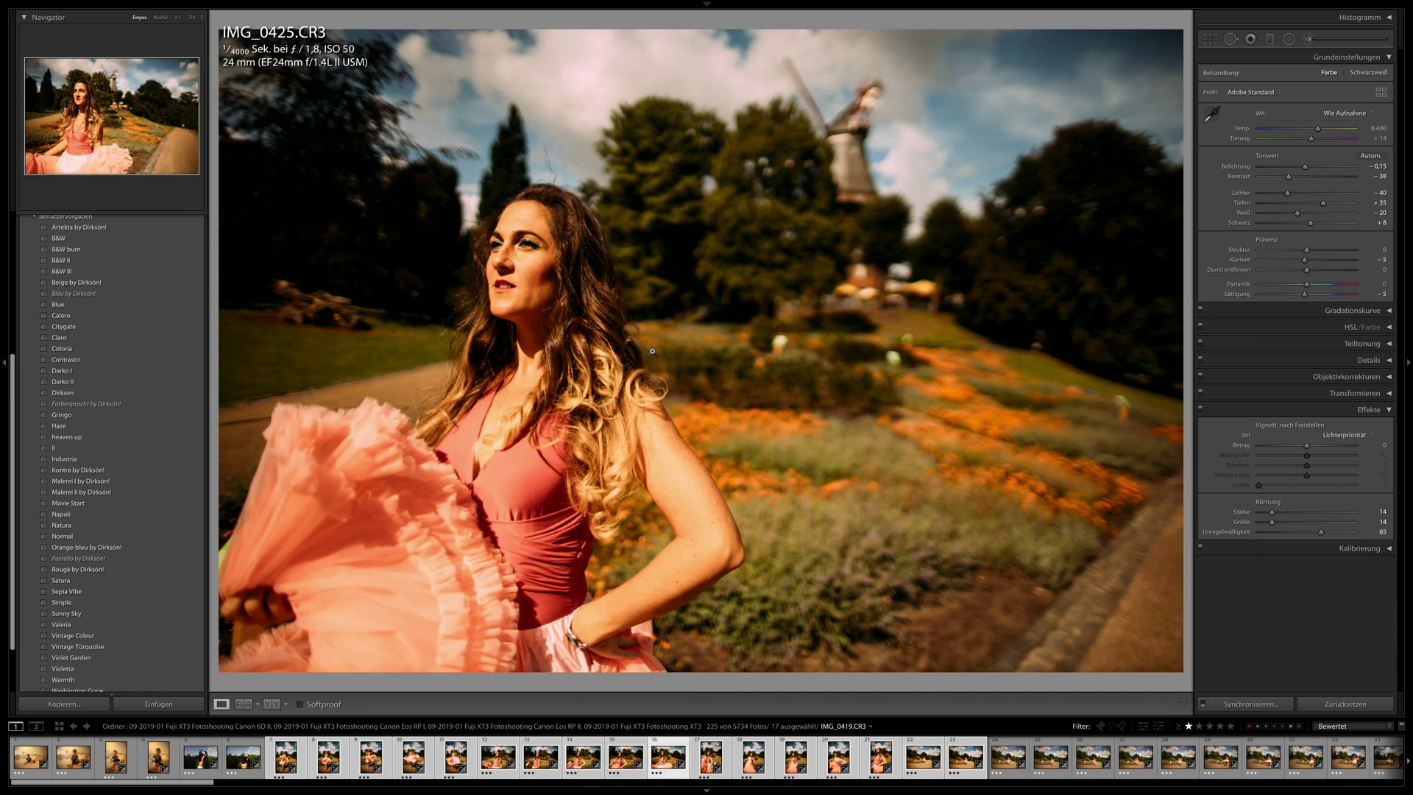
key(Right)
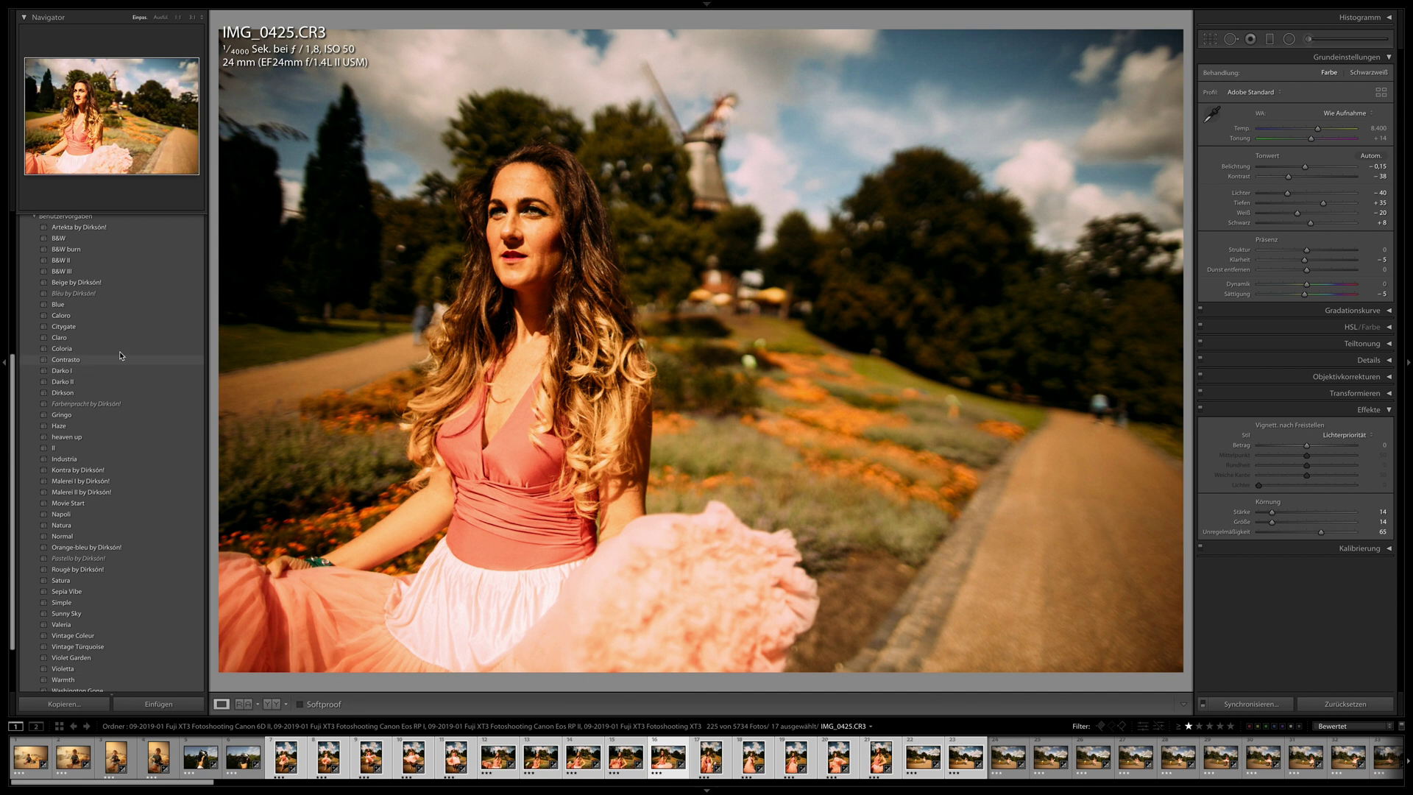
key(Right)
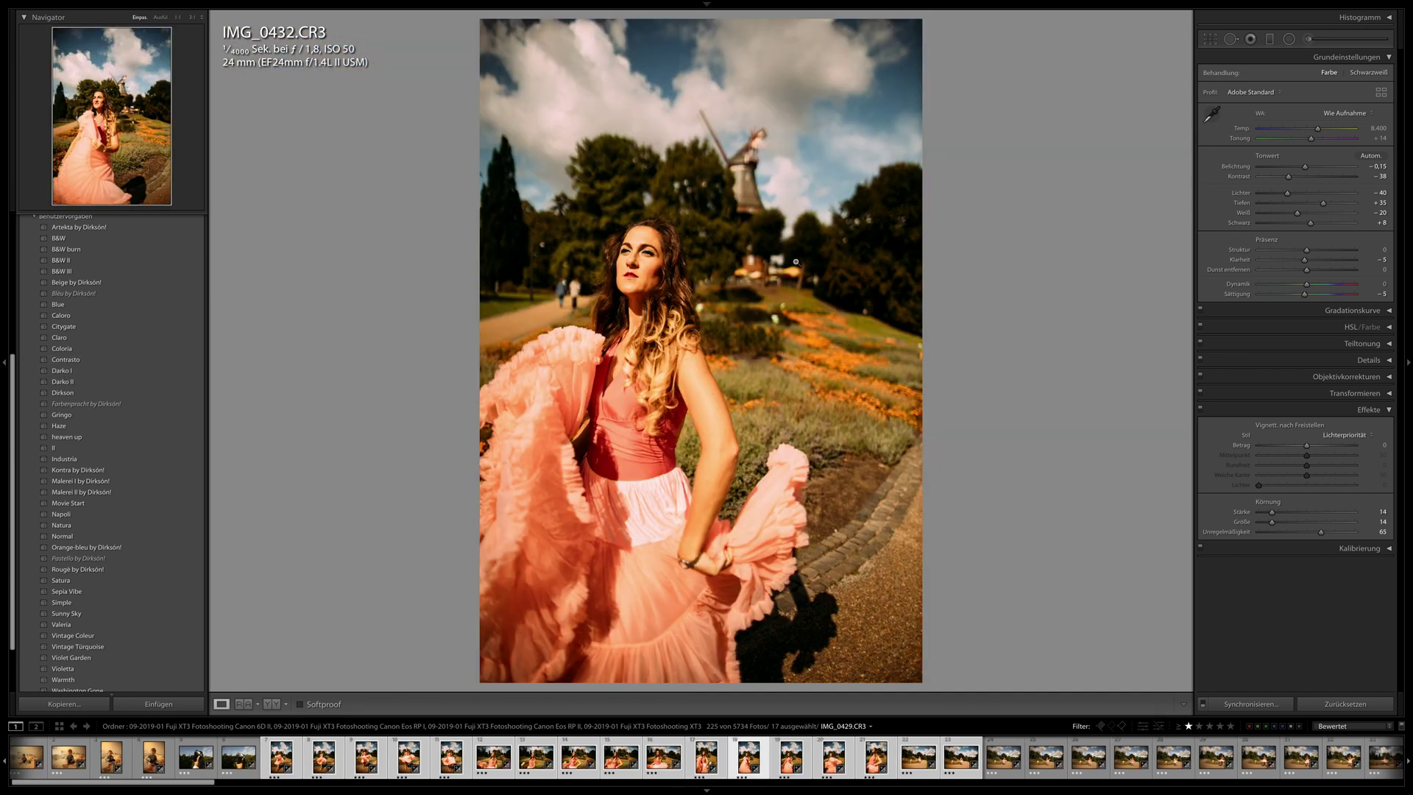
key(Right)
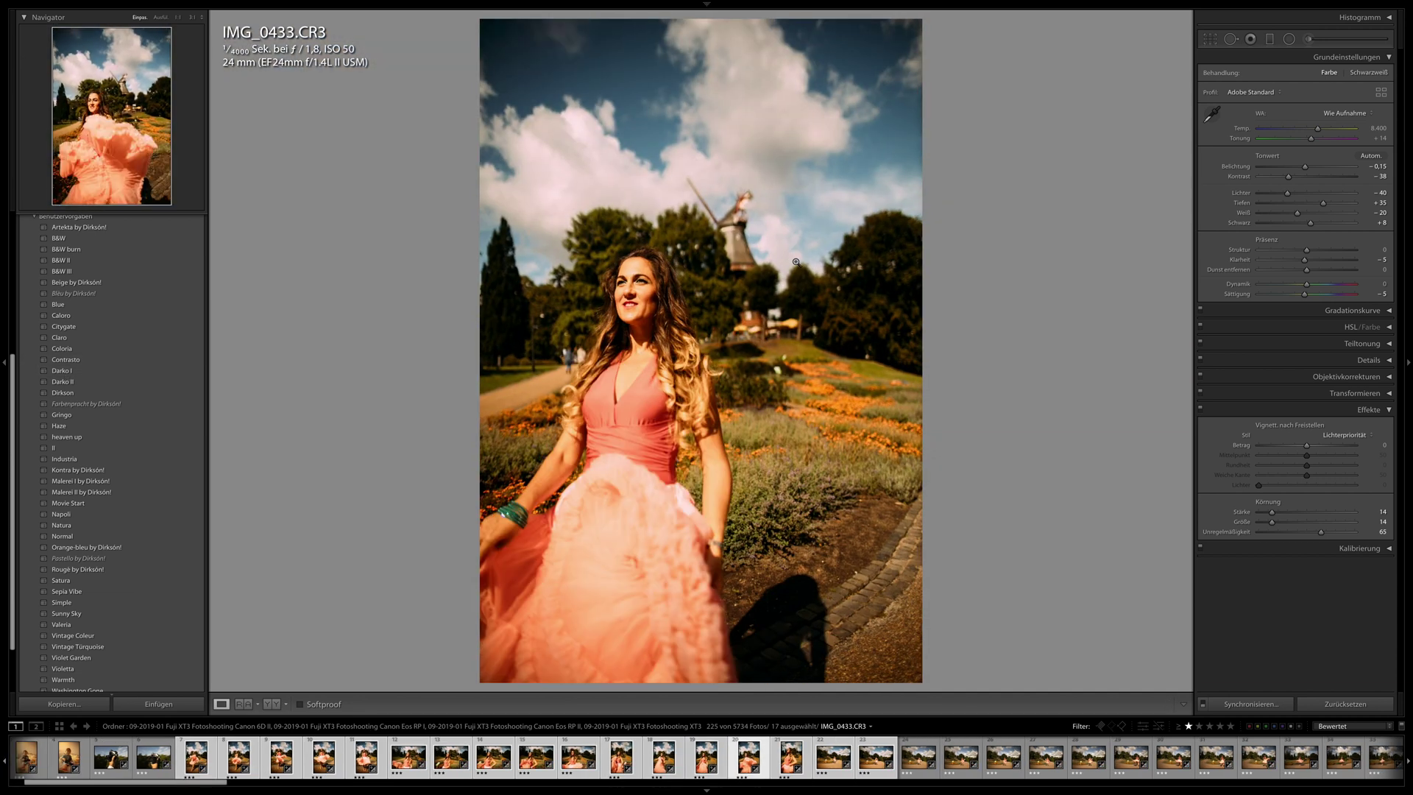
key(Right)
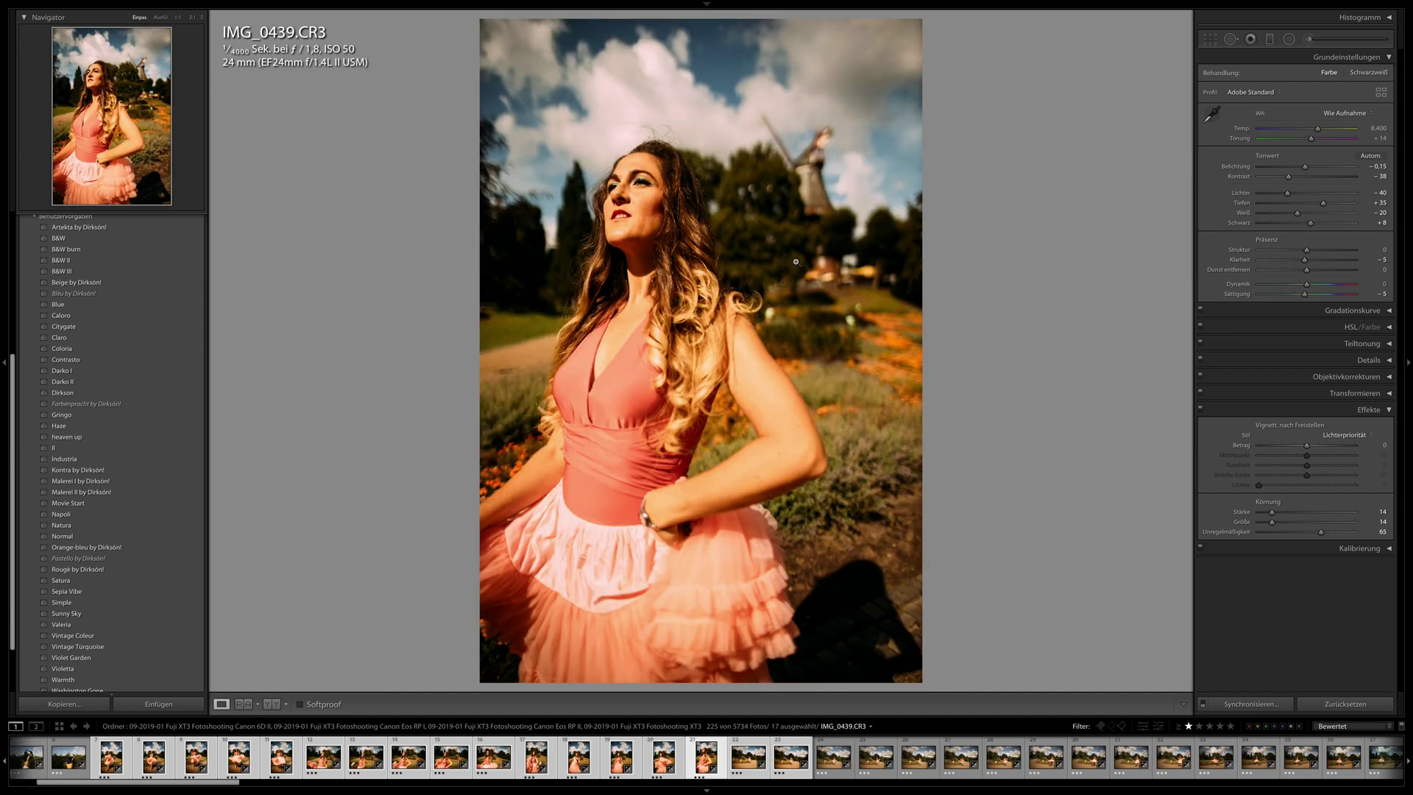
key(Right)
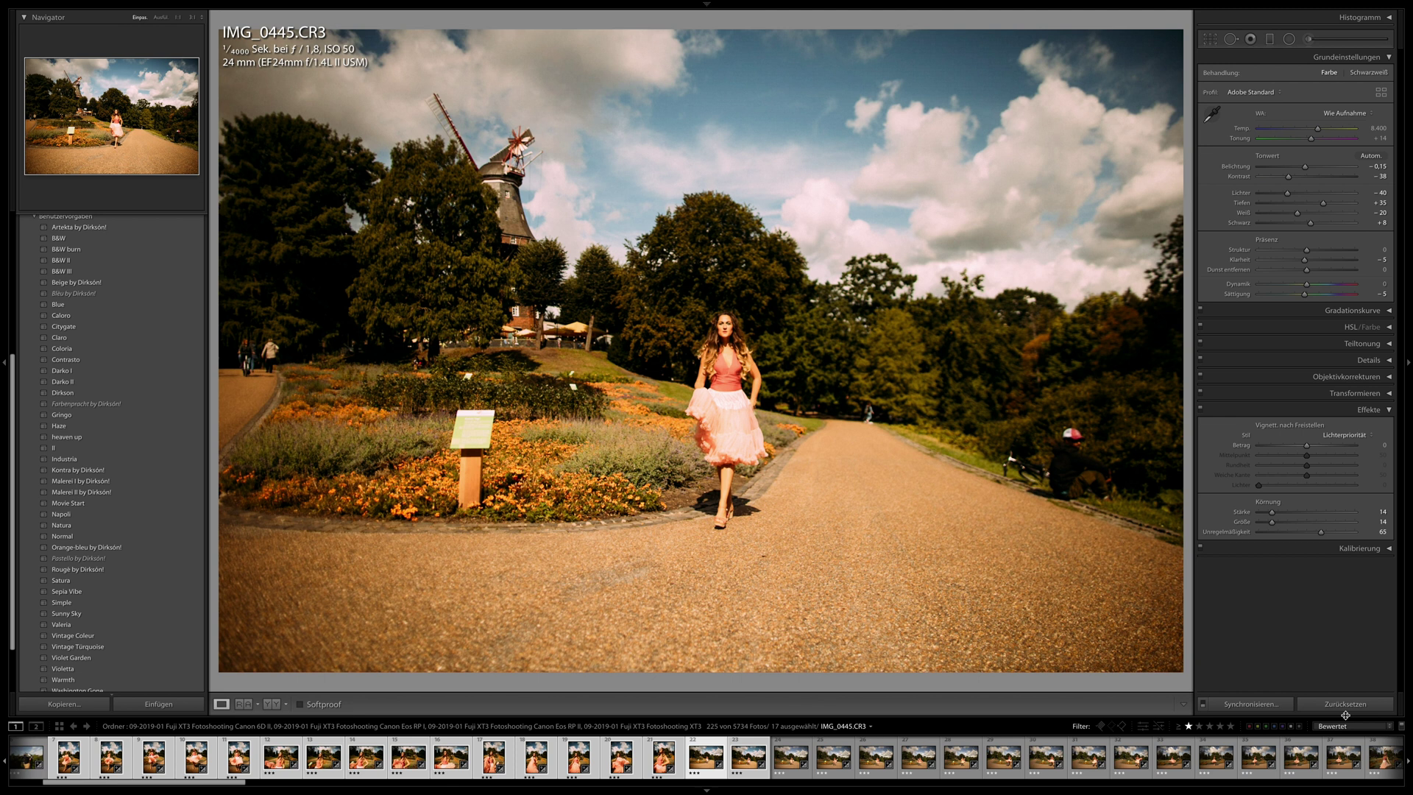
- Reset IMG_0445's edits, then apply the Gringo user preset with the exposure set to −0.80
click(1346, 707)
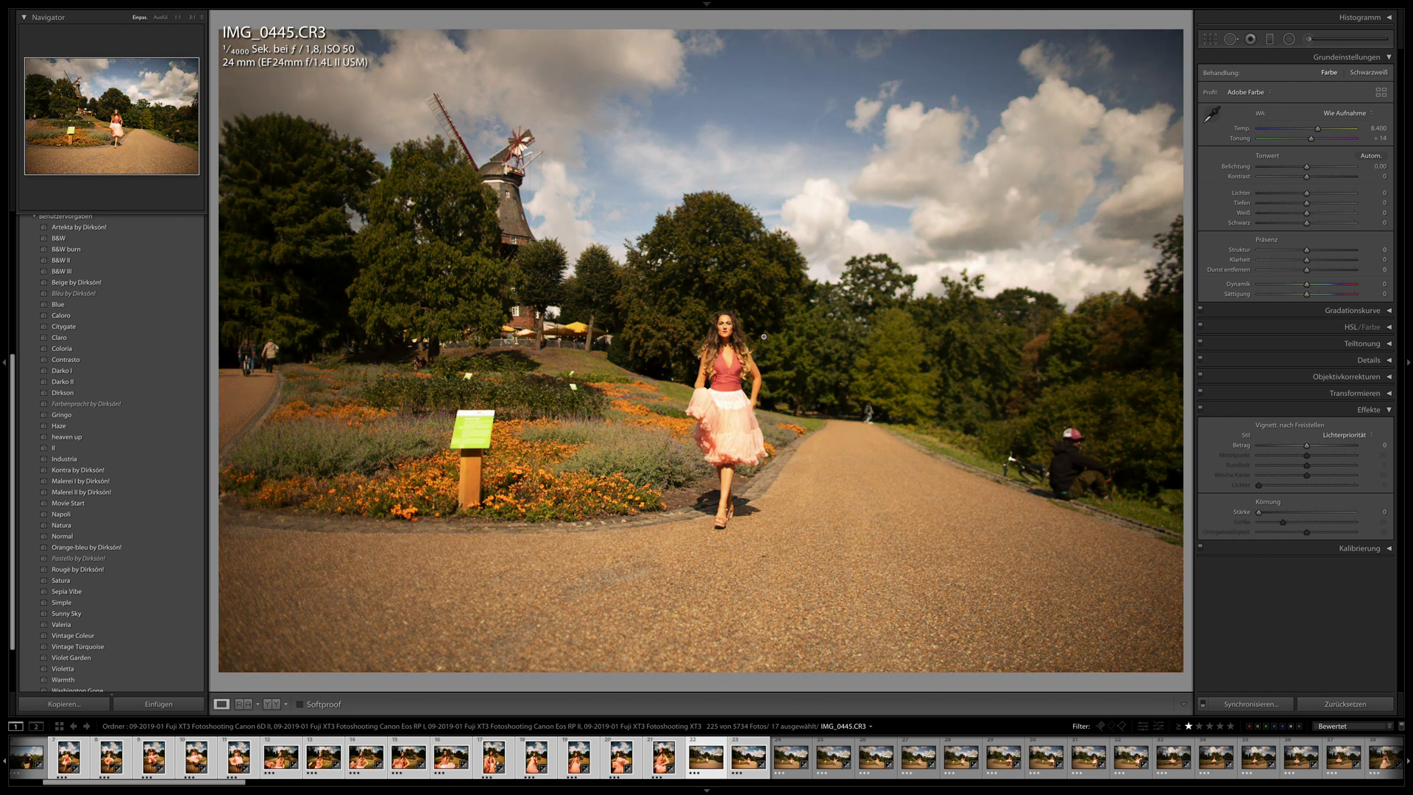
click(64, 416)
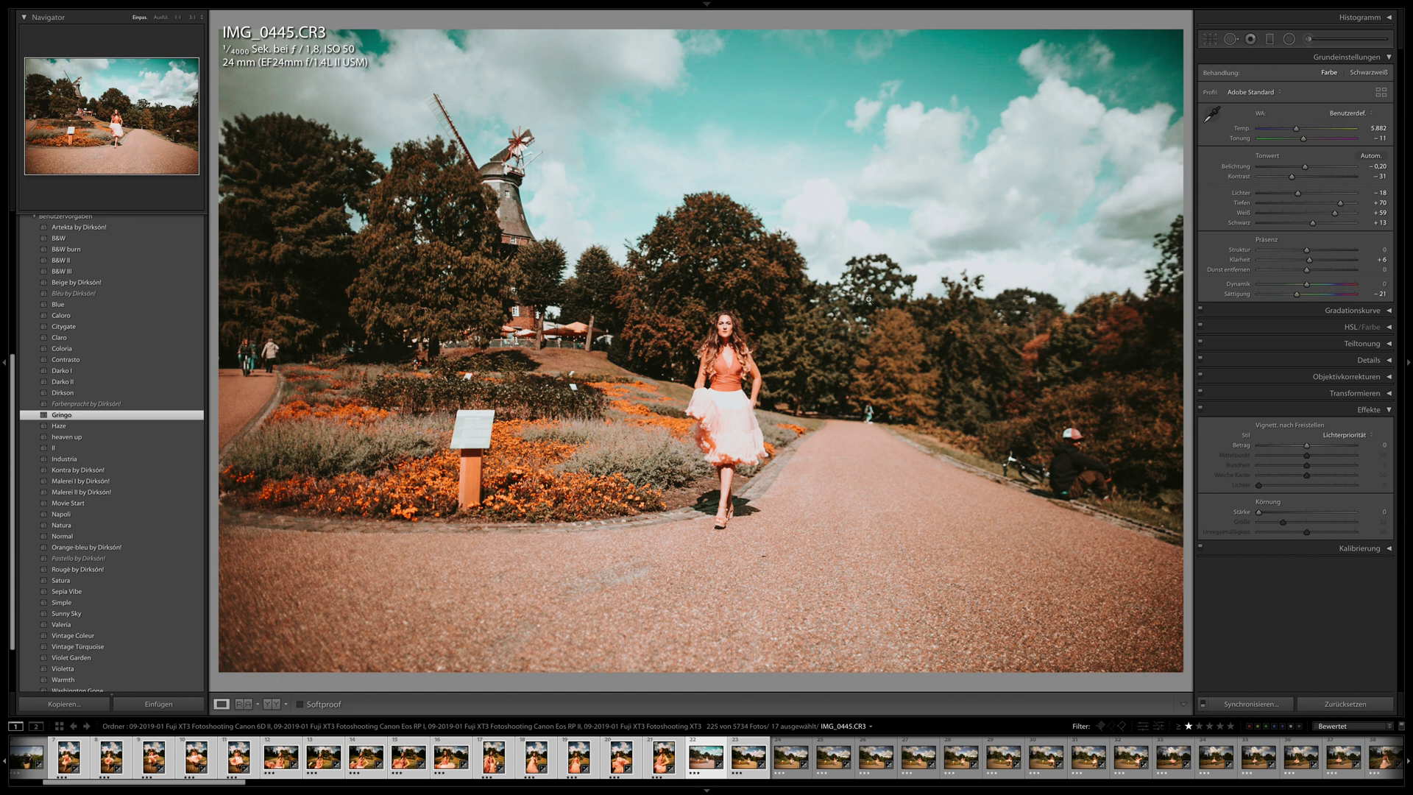
mouse_move(1304, 158)
mouse_down()
mouse_move(1300, 169)
mouse_move(1353, 169)
mouse_move(1275, 169)
mouse_move(1299, 168)
mouse_up()
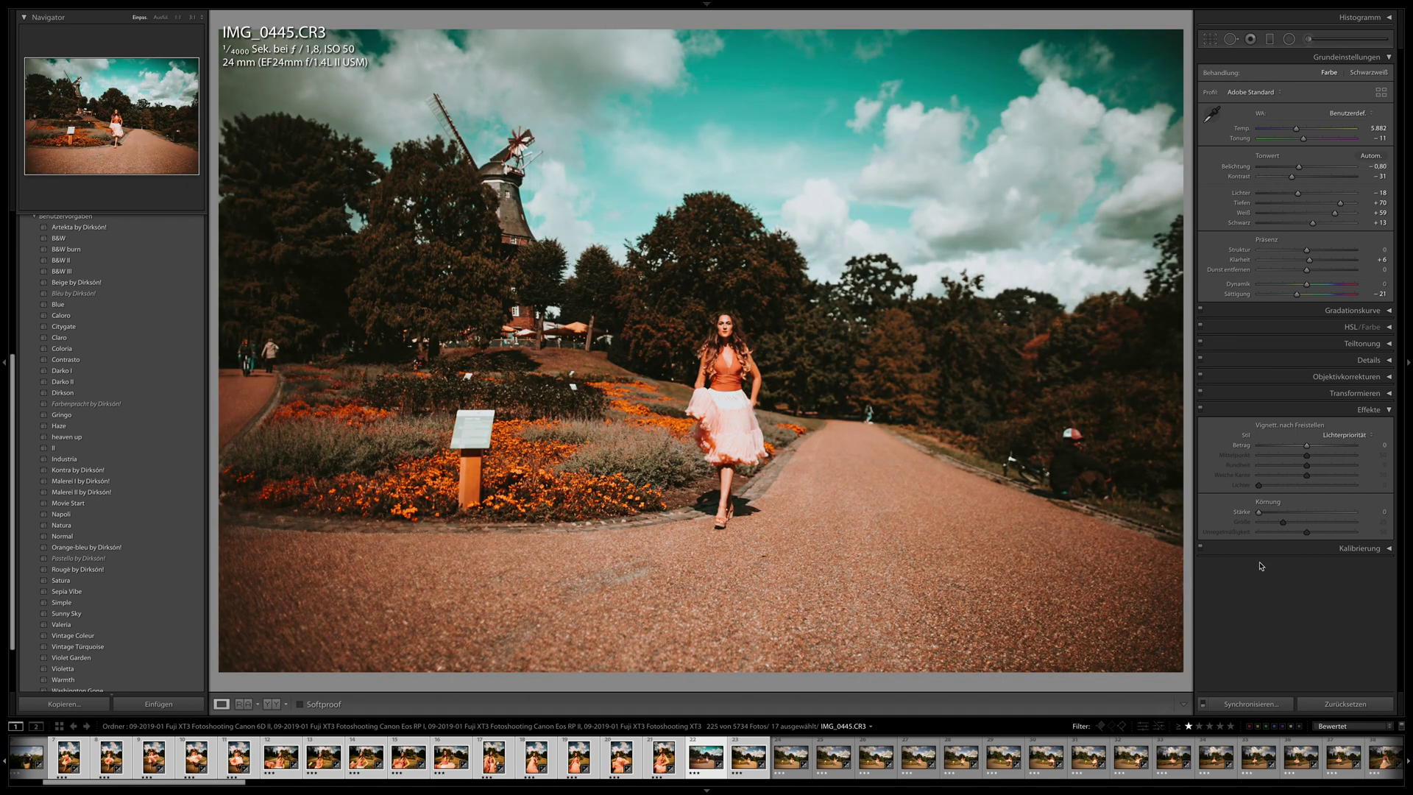
- Synchronize all of IMG_0445's develop settings, including white balance, to the other selected photos
click(1259, 695)
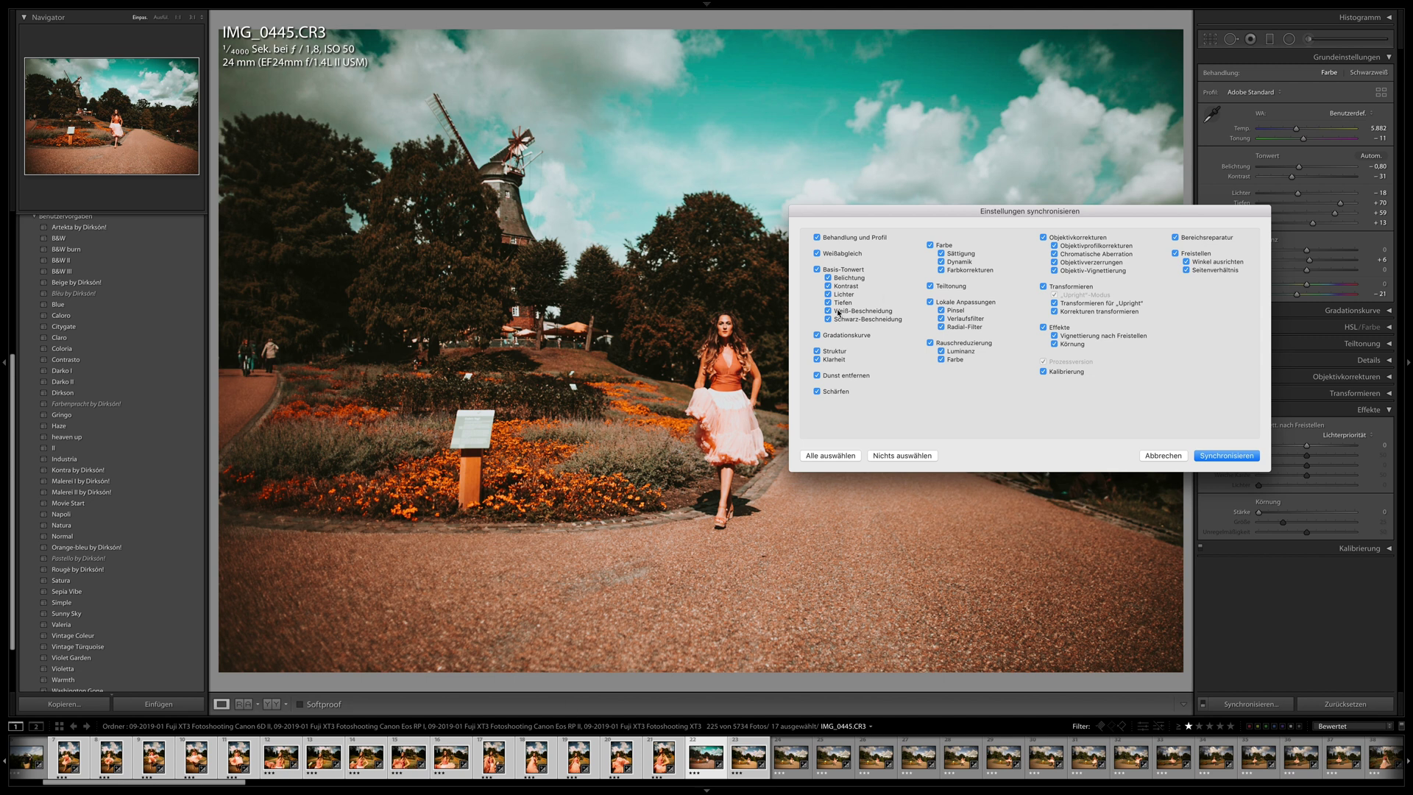
click(1226, 455)
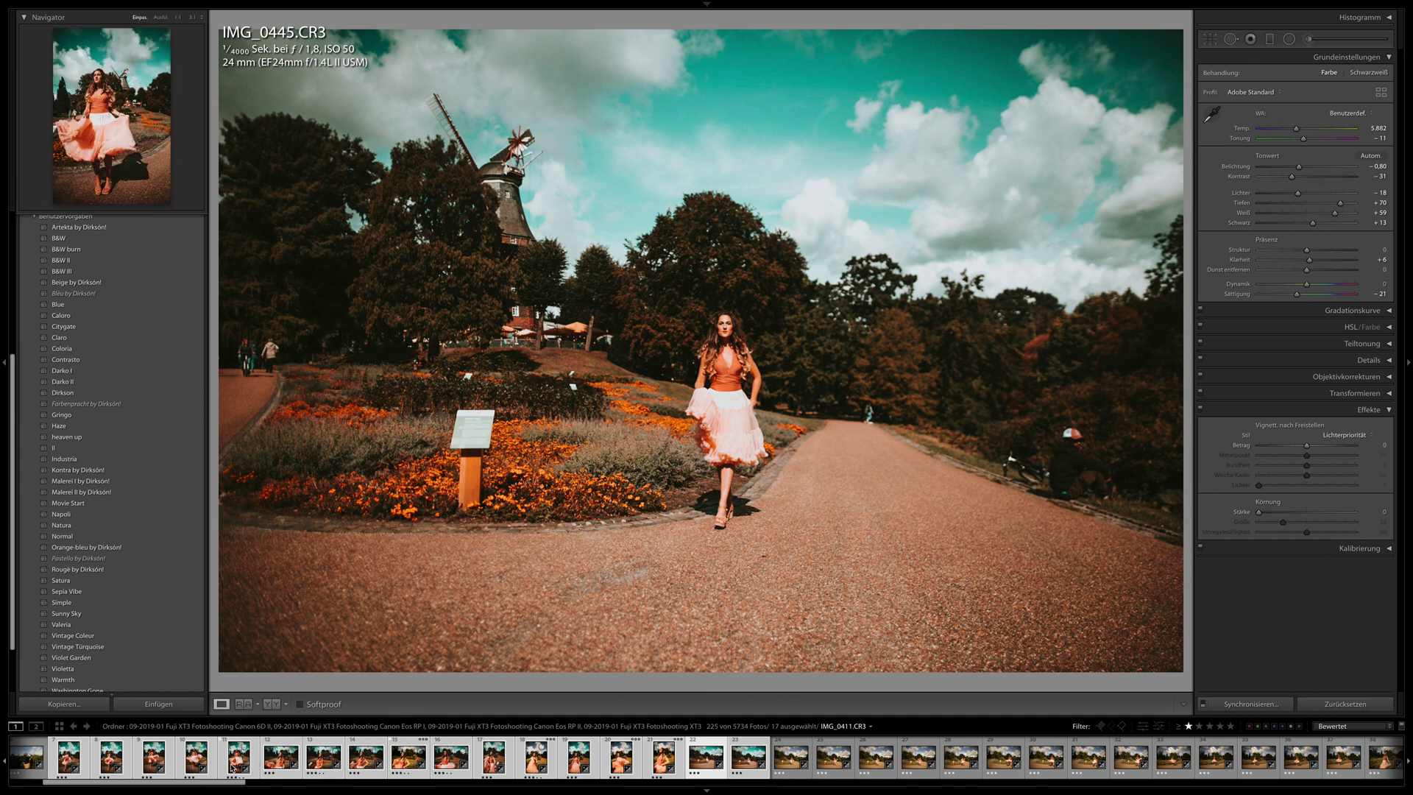
- Go through the first dress photos to IMG_0411, raise its exposure slightly, and rotate its crop a little
click(111, 762)
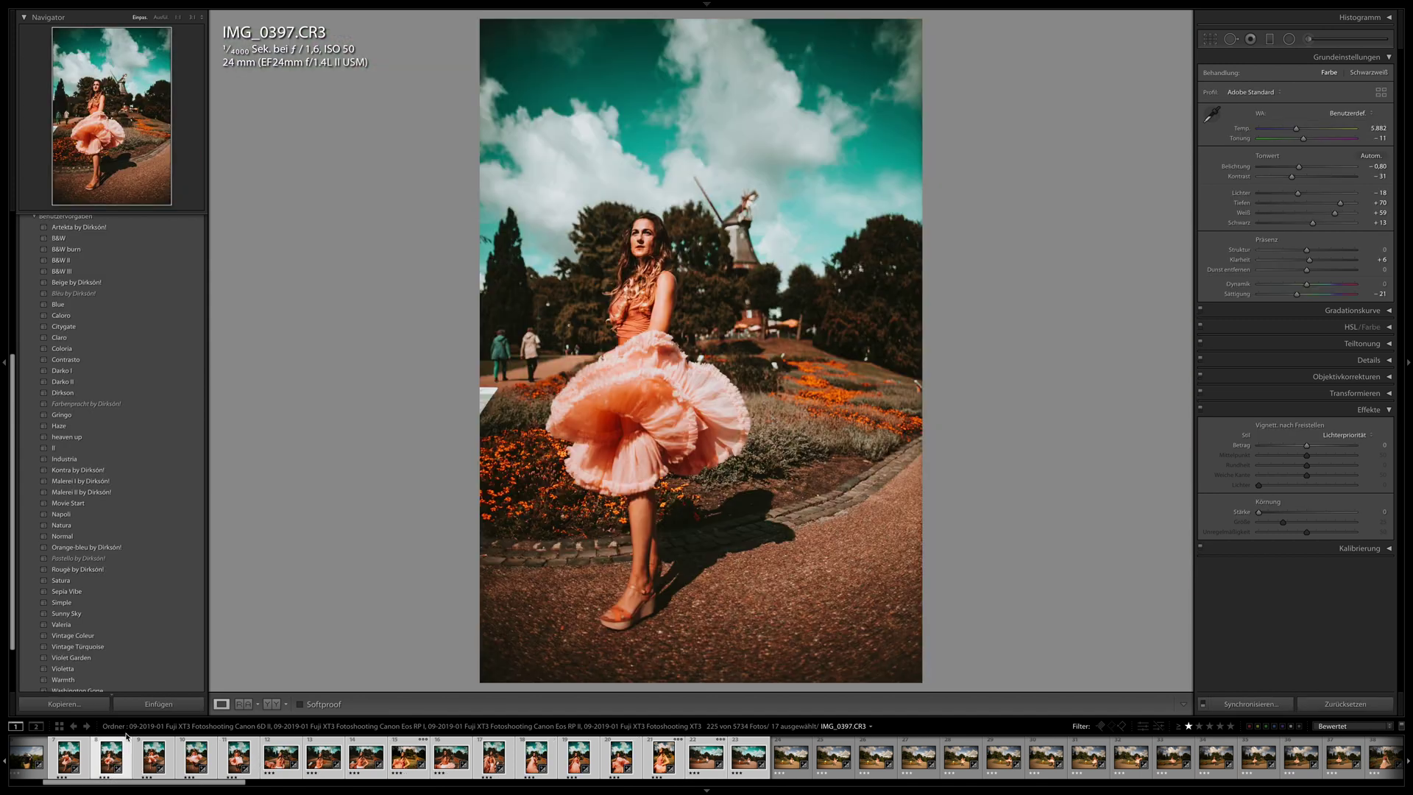
key(Right)
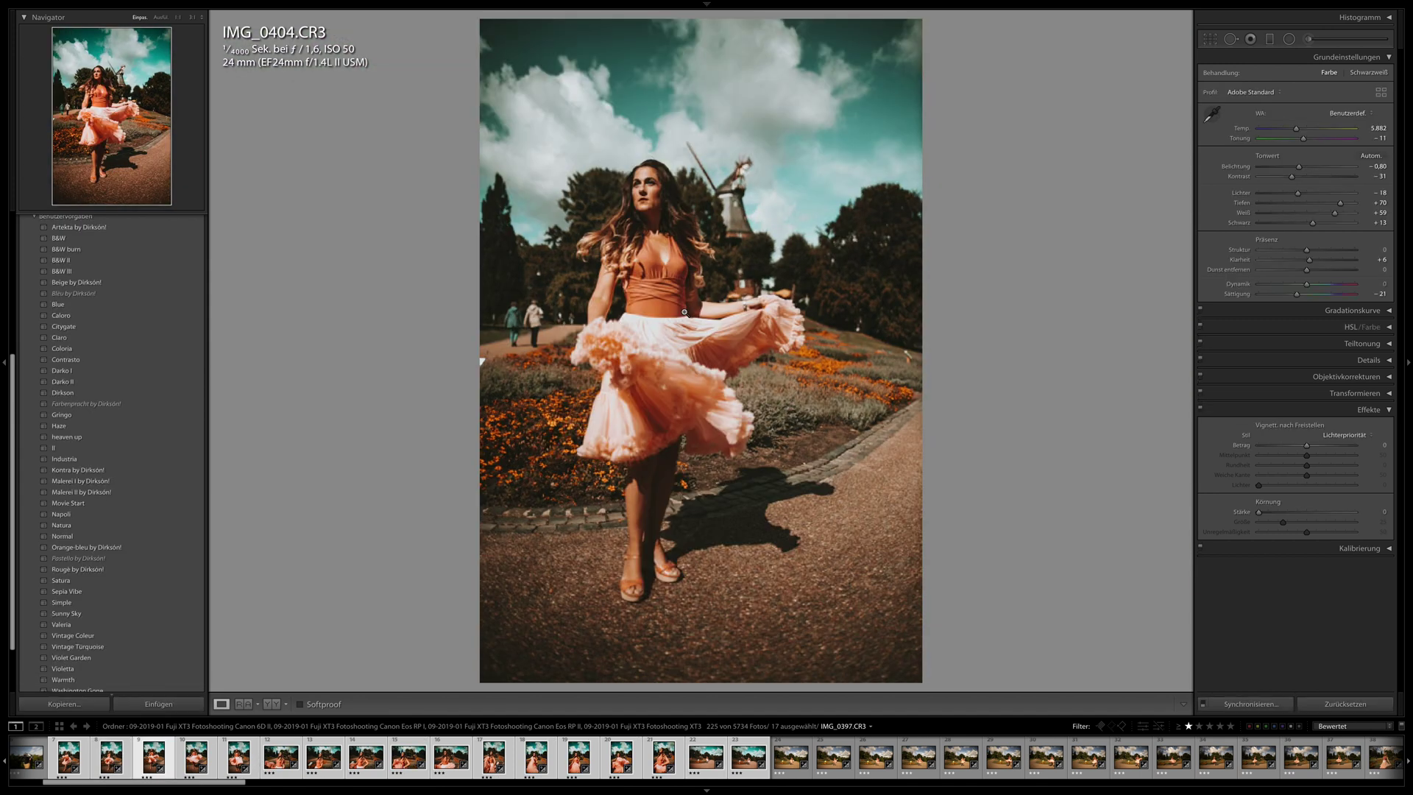
key(Right)
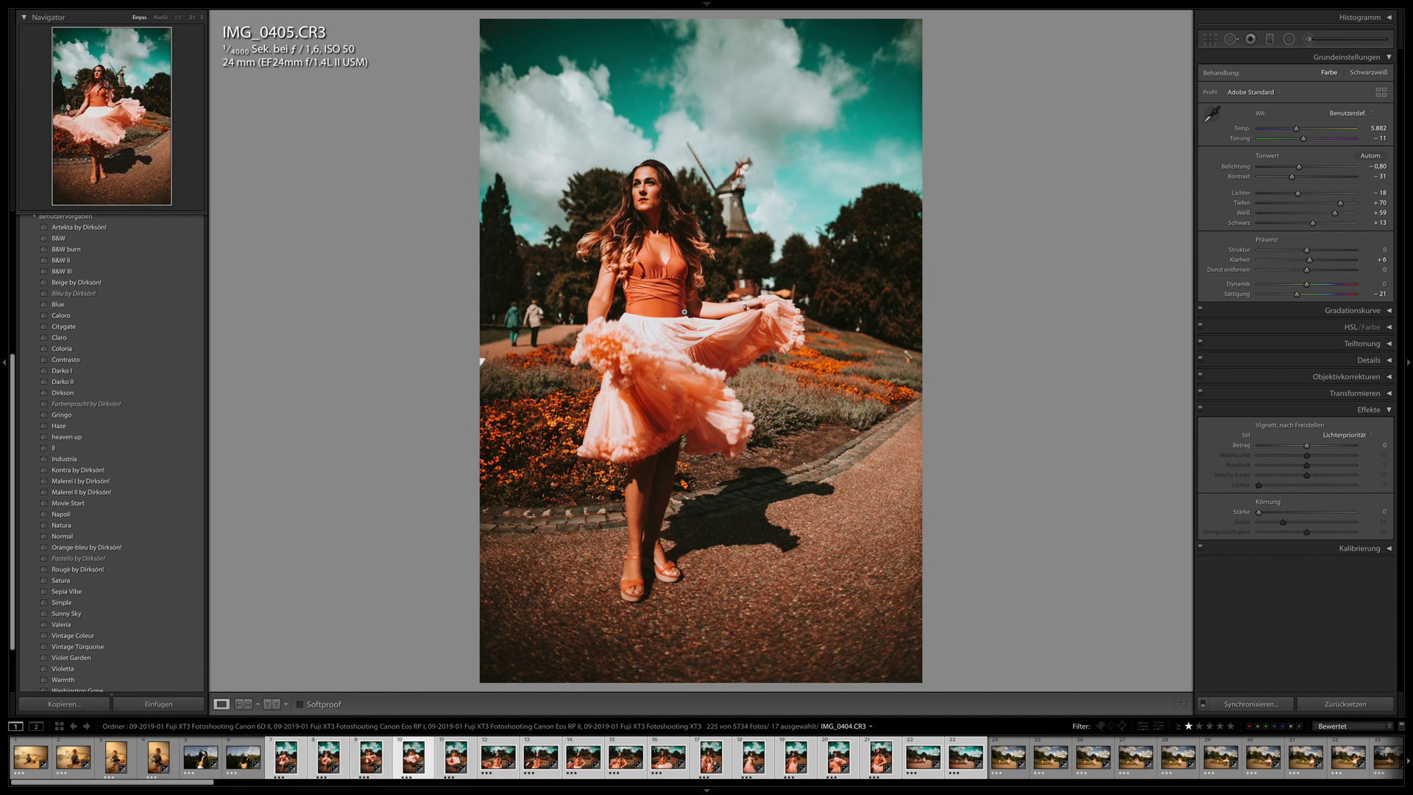
key(Right)
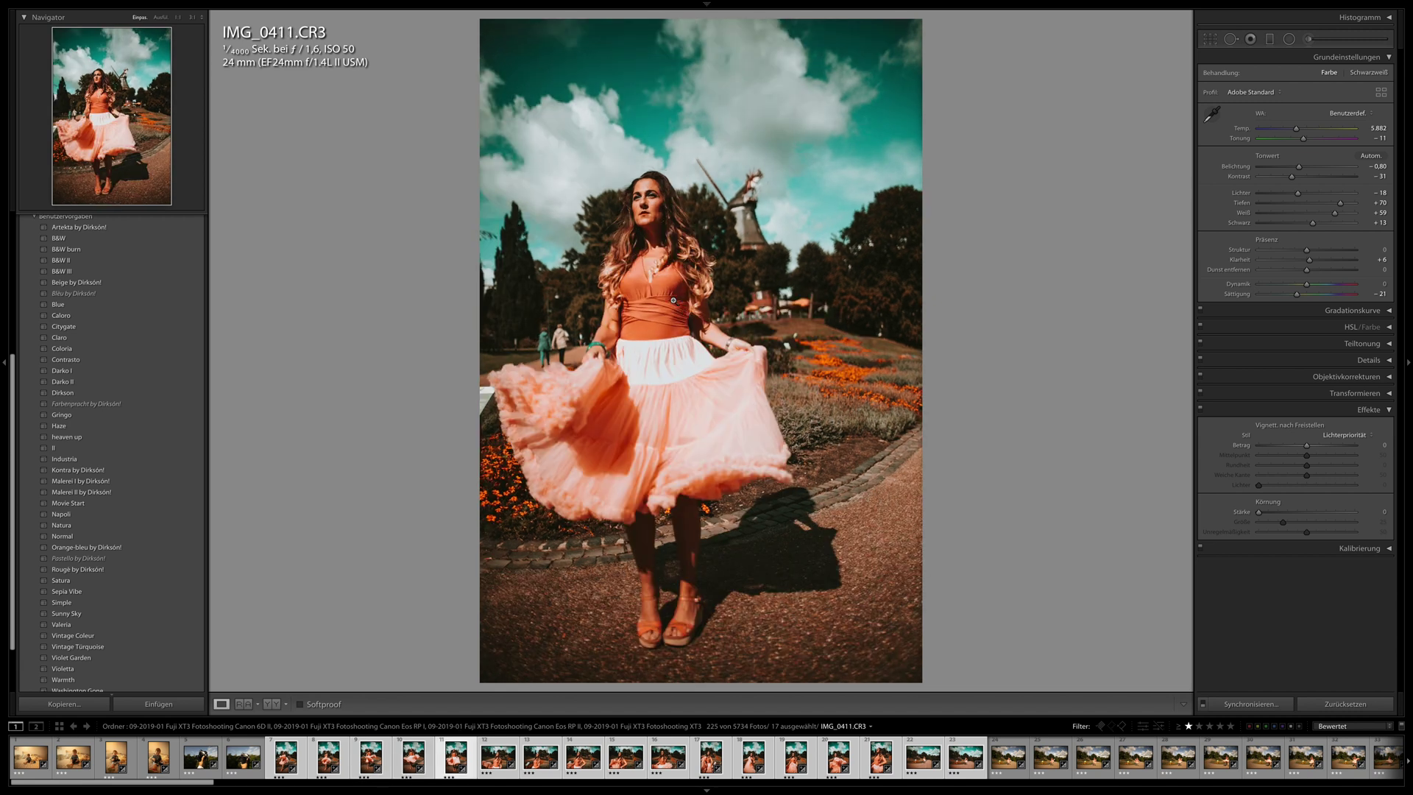
drag(1300, 170, 1303, 170)
click(1210, 38)
drag(905, 184, 866, 223)
key(Return)
- Check how the Gringo look works on the remaining selected photos, ending with IMG_0447
key(Right)
key(Right)
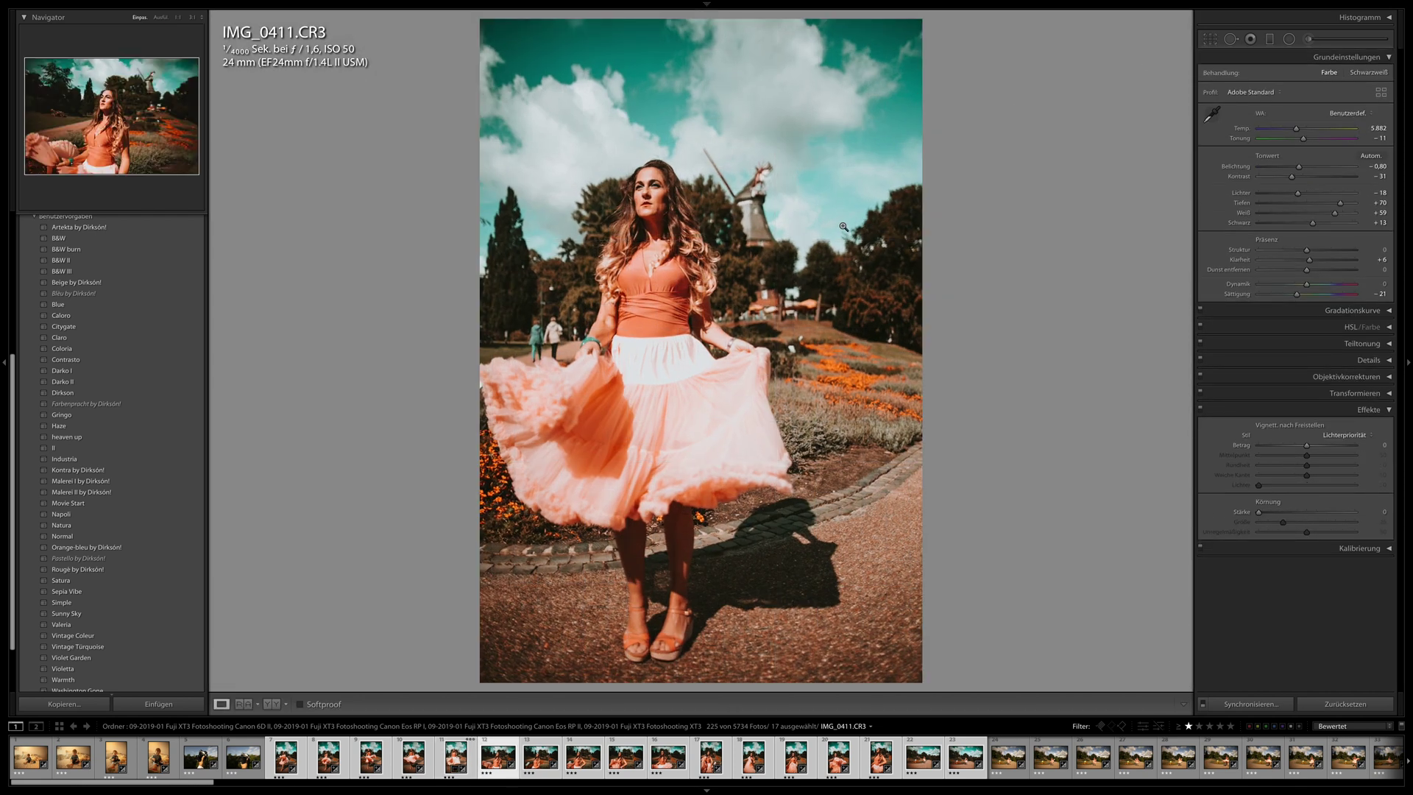
key(Right)
key(Right)
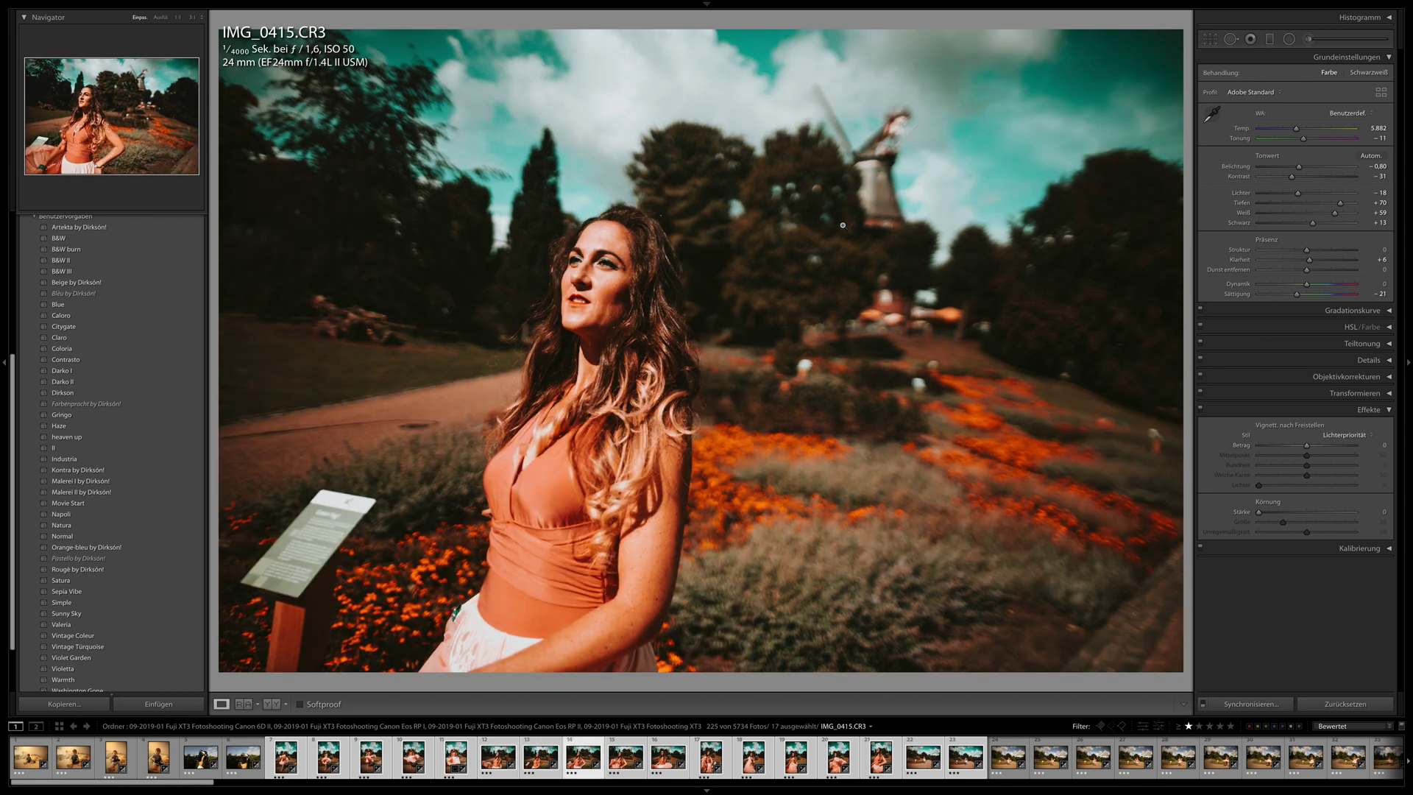
key(Right)
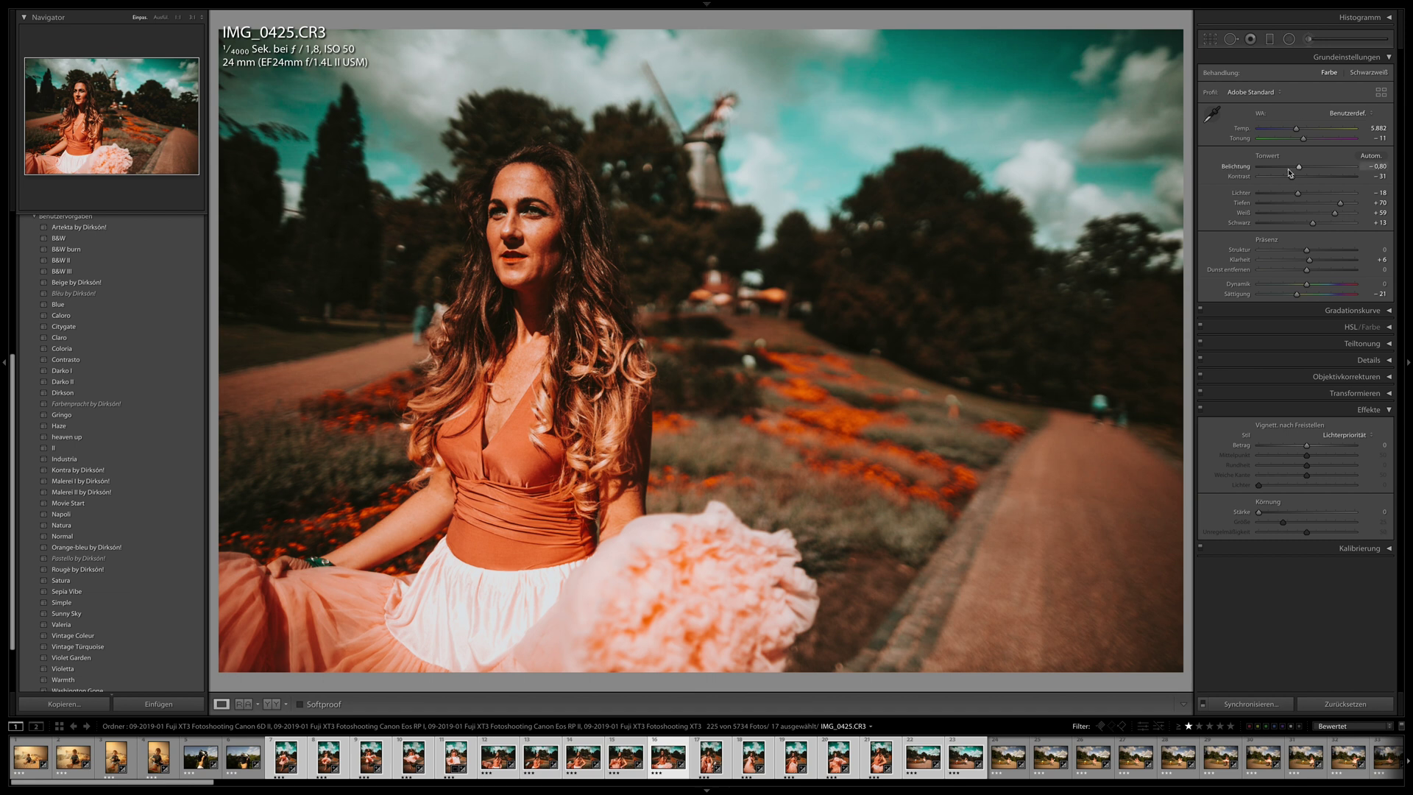
key(Right)
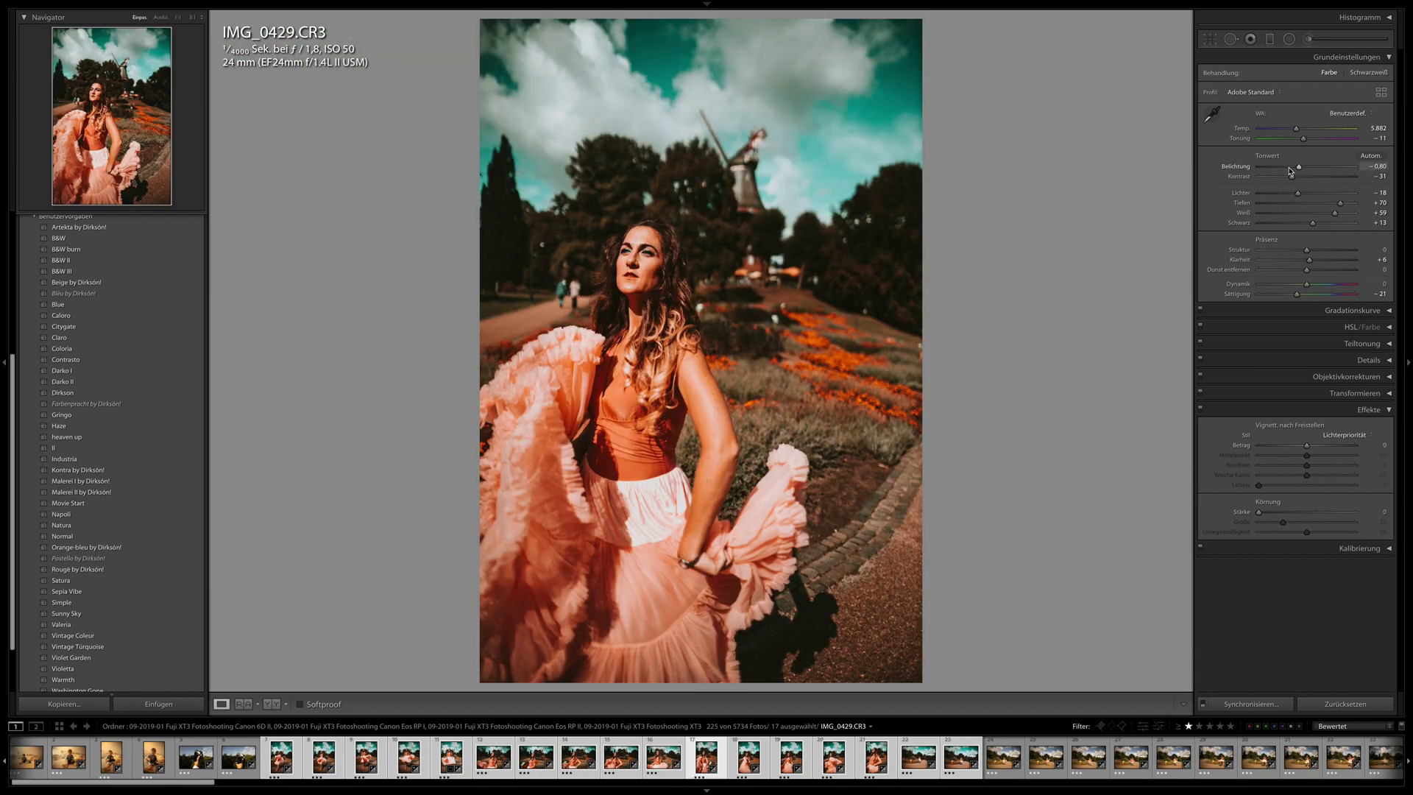
key(Right)
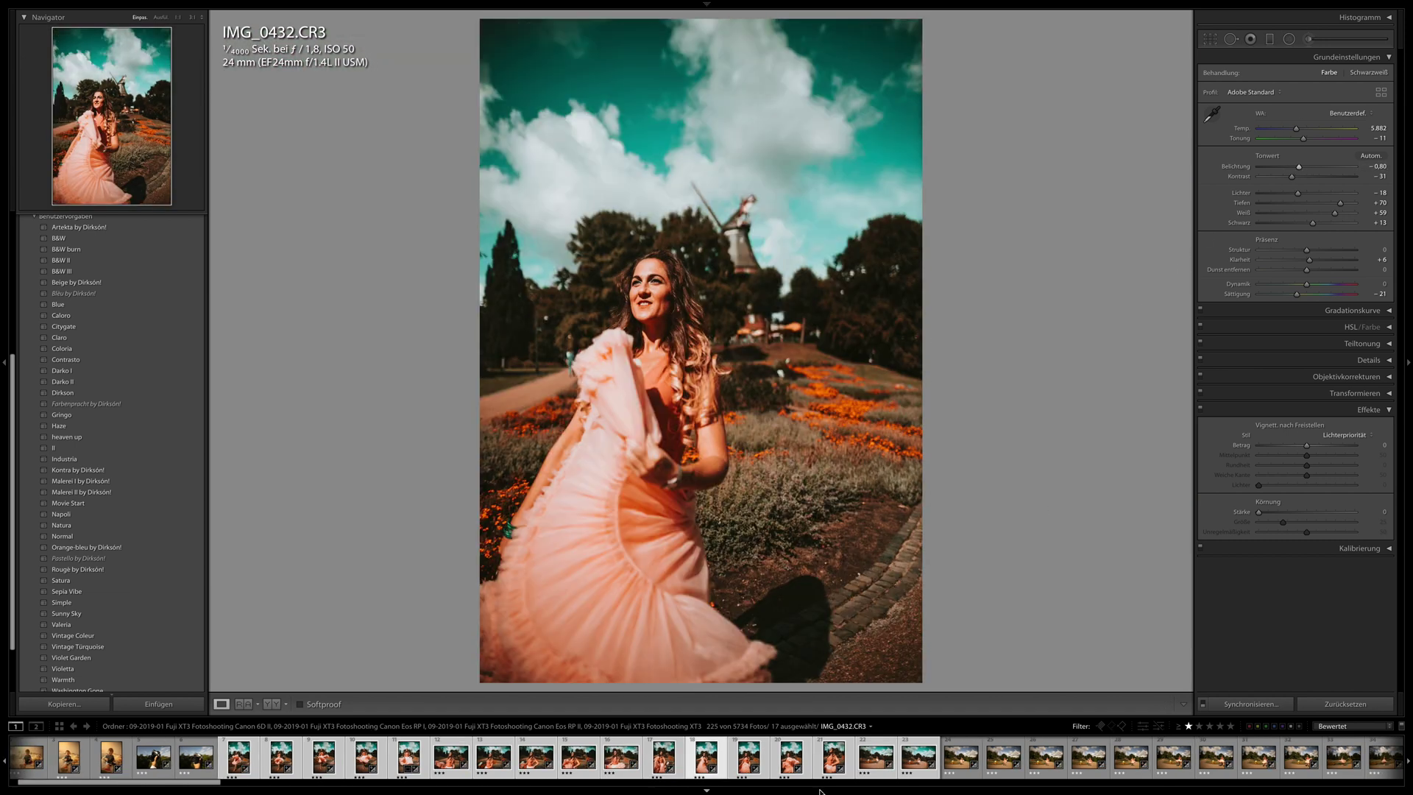
click(922, 764)
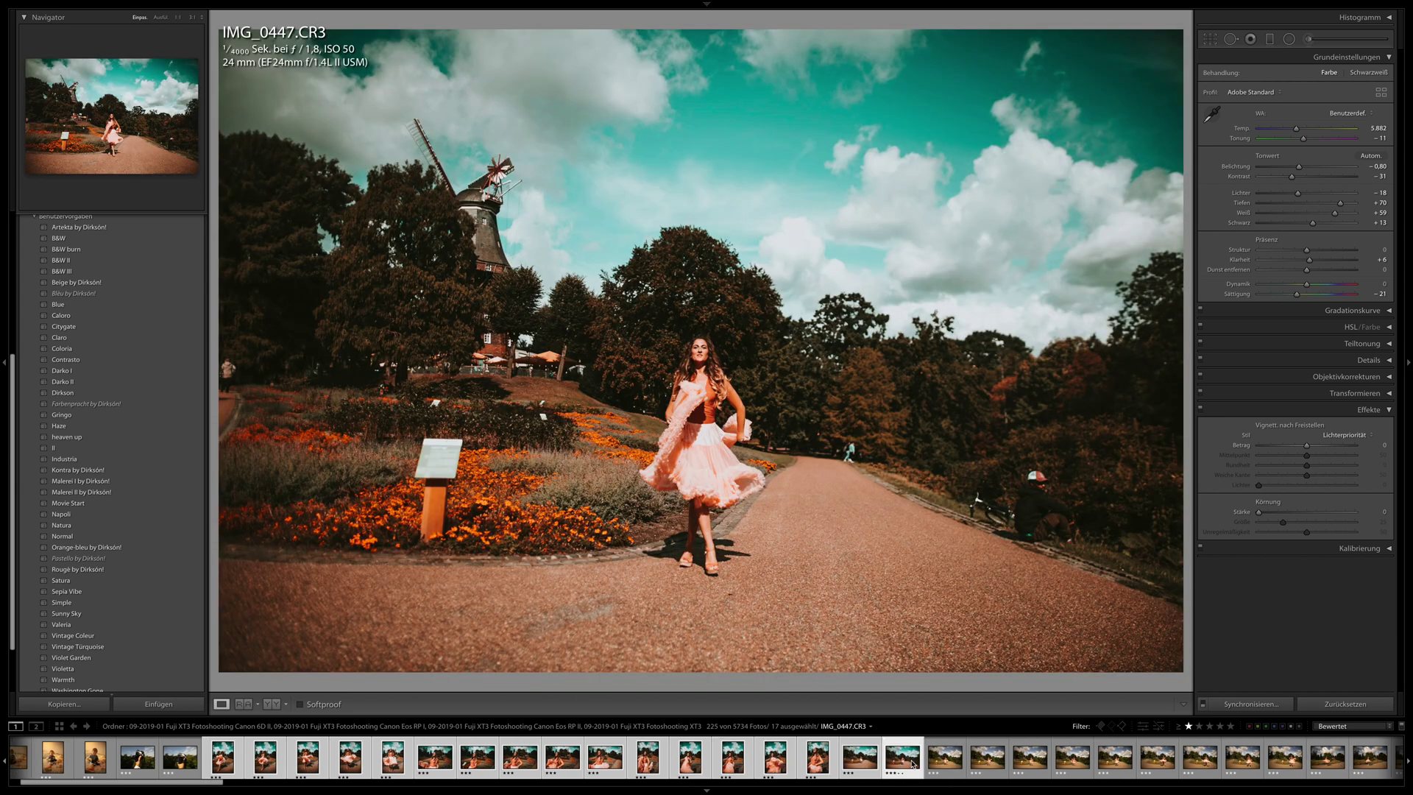
- Open IMG_0457, try the Kontra user preset on it, and apply the B&W II preset instead
click(1027, 755)
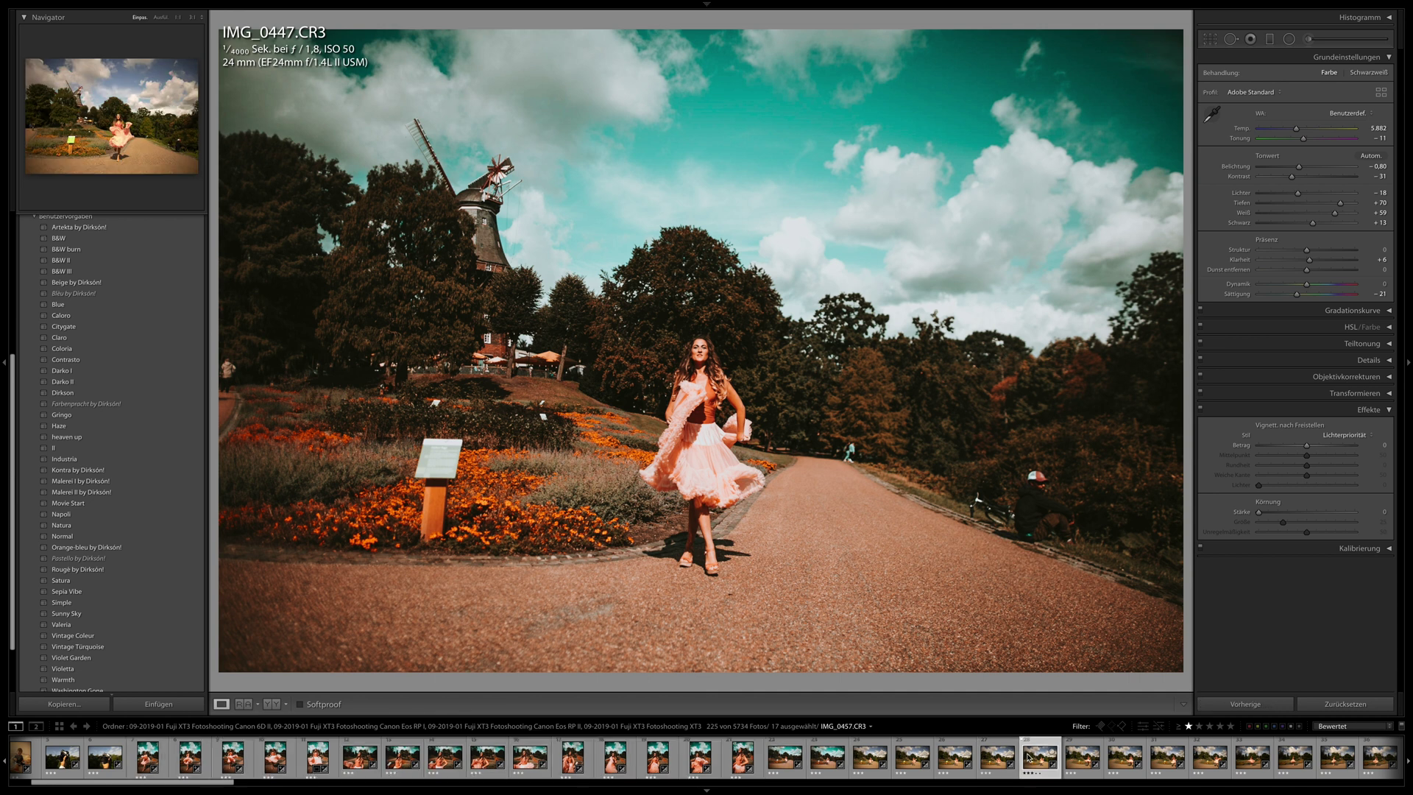
click(130, 386)
click(129, 455)
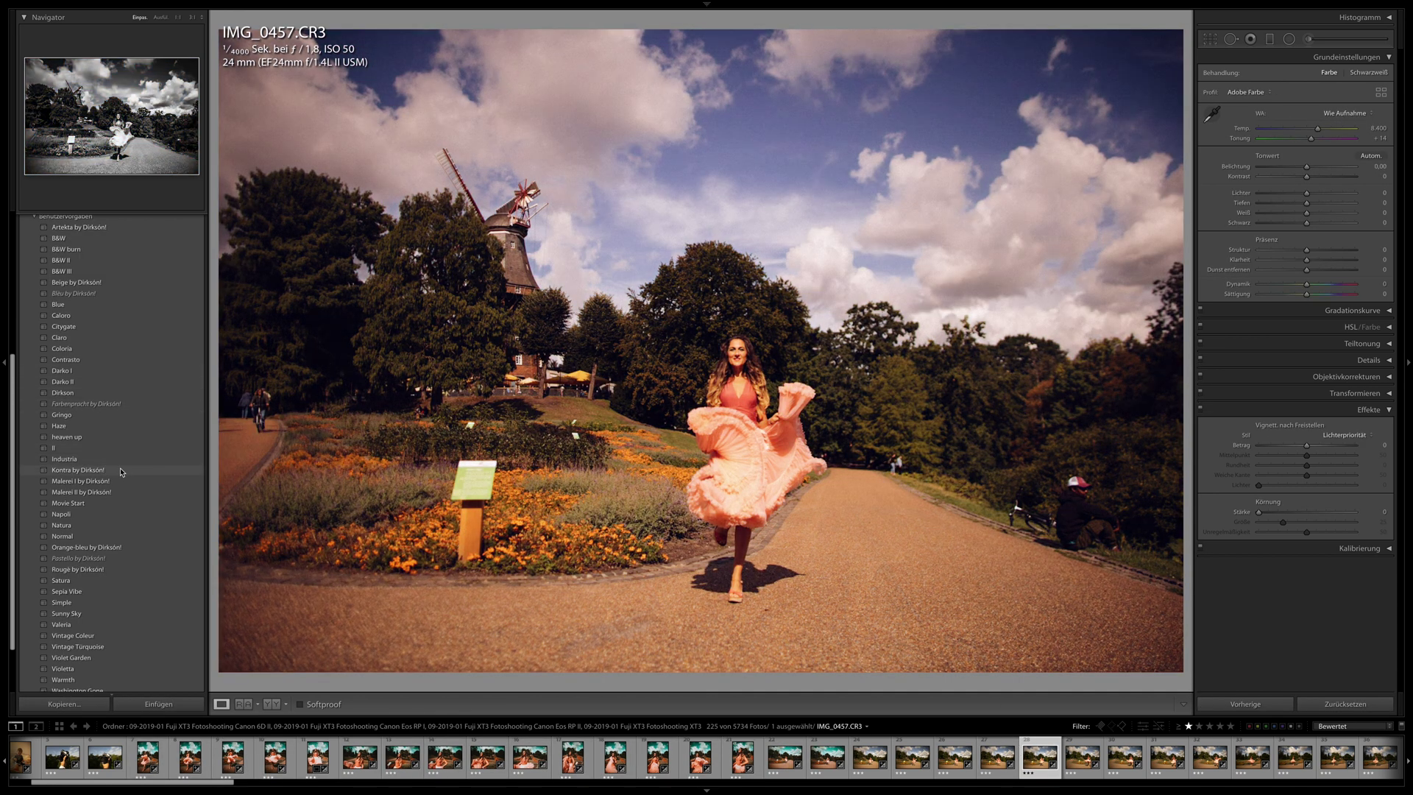
click(120, 474)
click(120, 475)
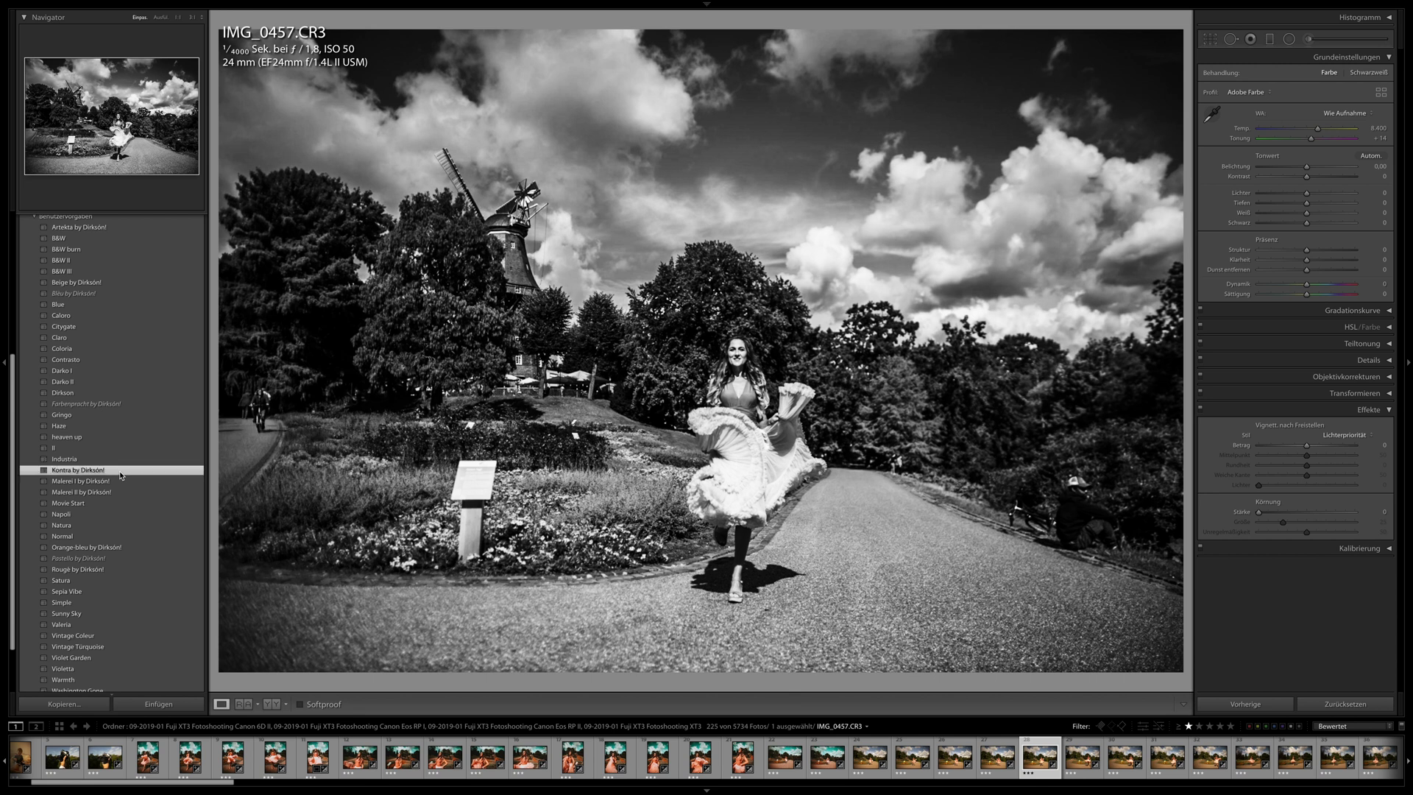
scroll(77, 280, up, 2)
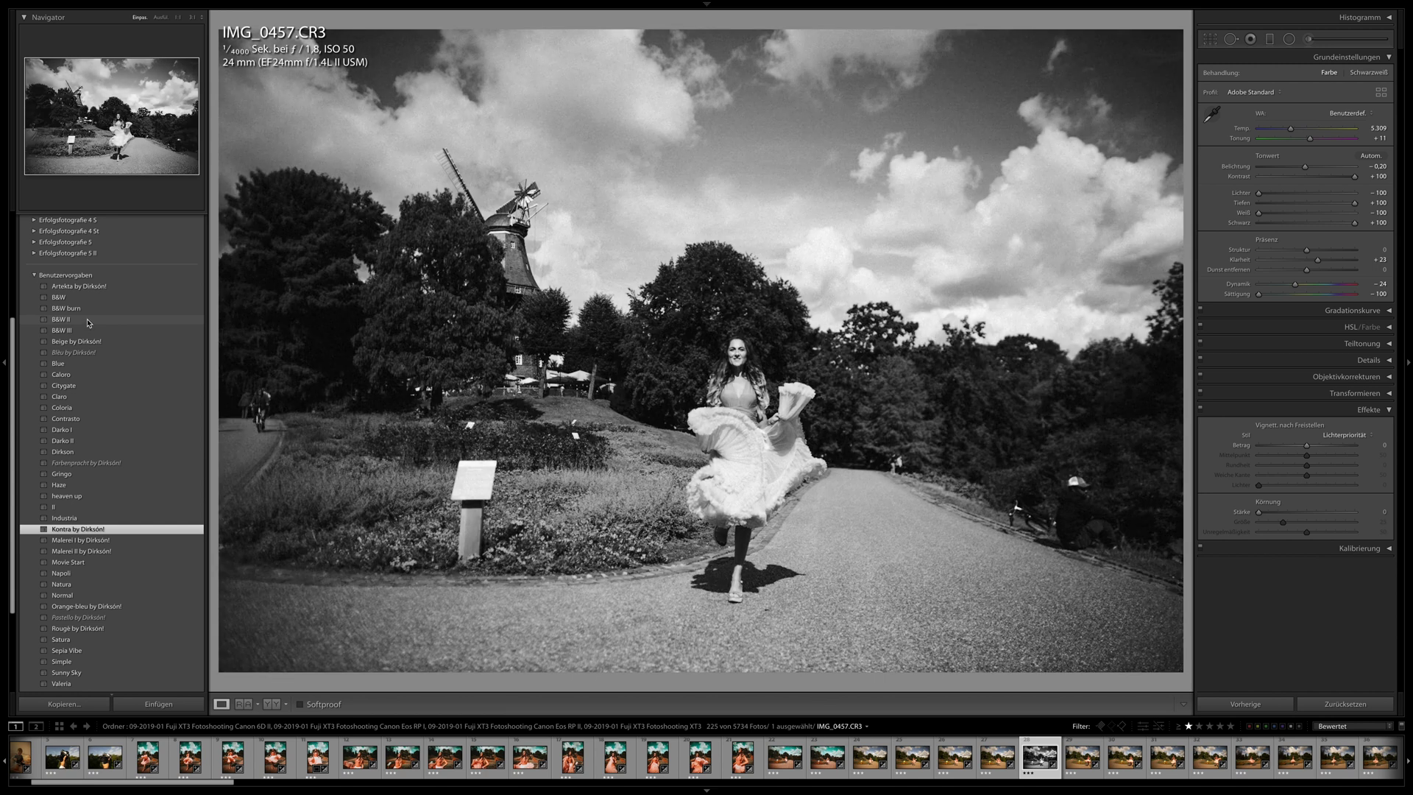
click(88, 321)
- Extend the selection from IMG_0457 through IMG_0498 and synchronize IMG_0457's black-and-white settings to all of them
scroll(1021, 758, down, 5)
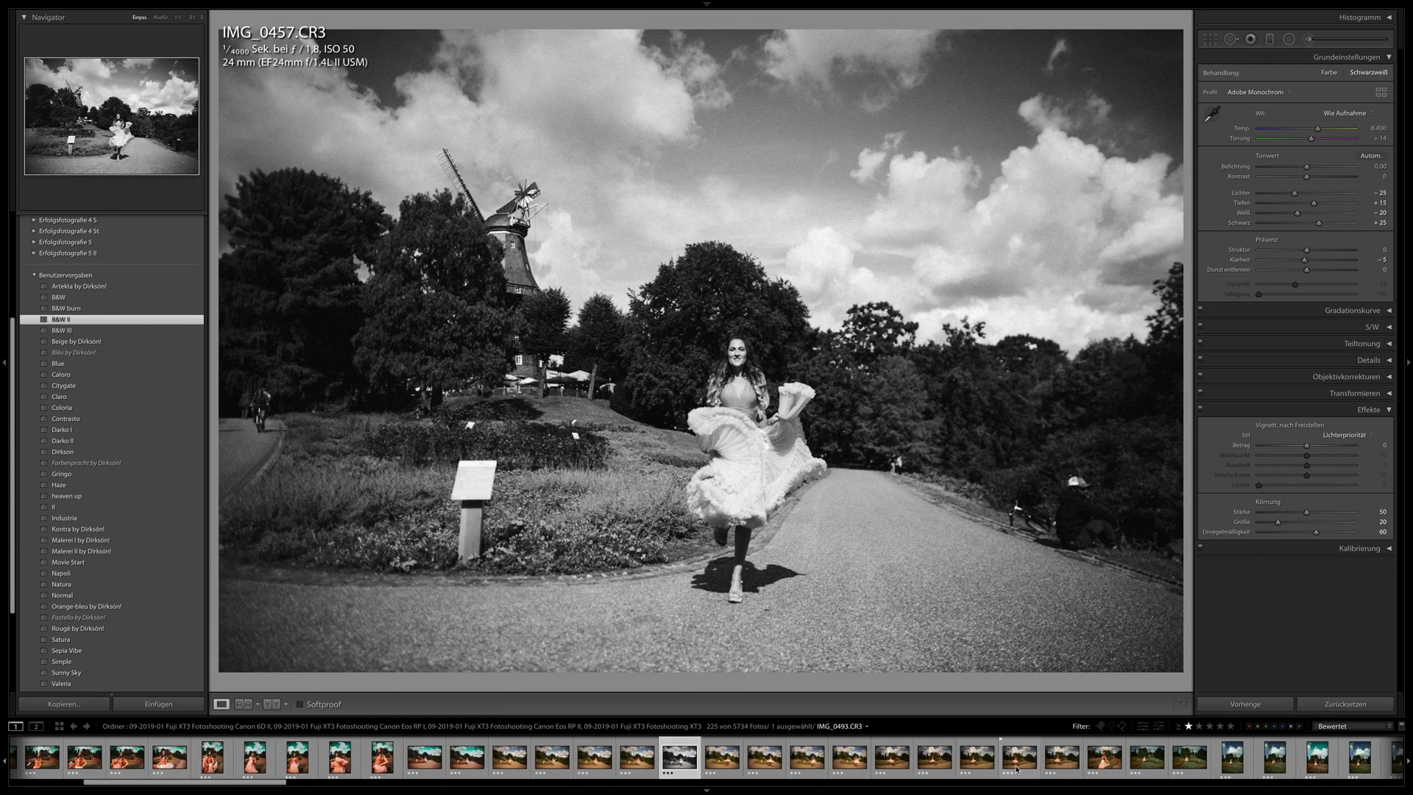
shift+click(848, 760)
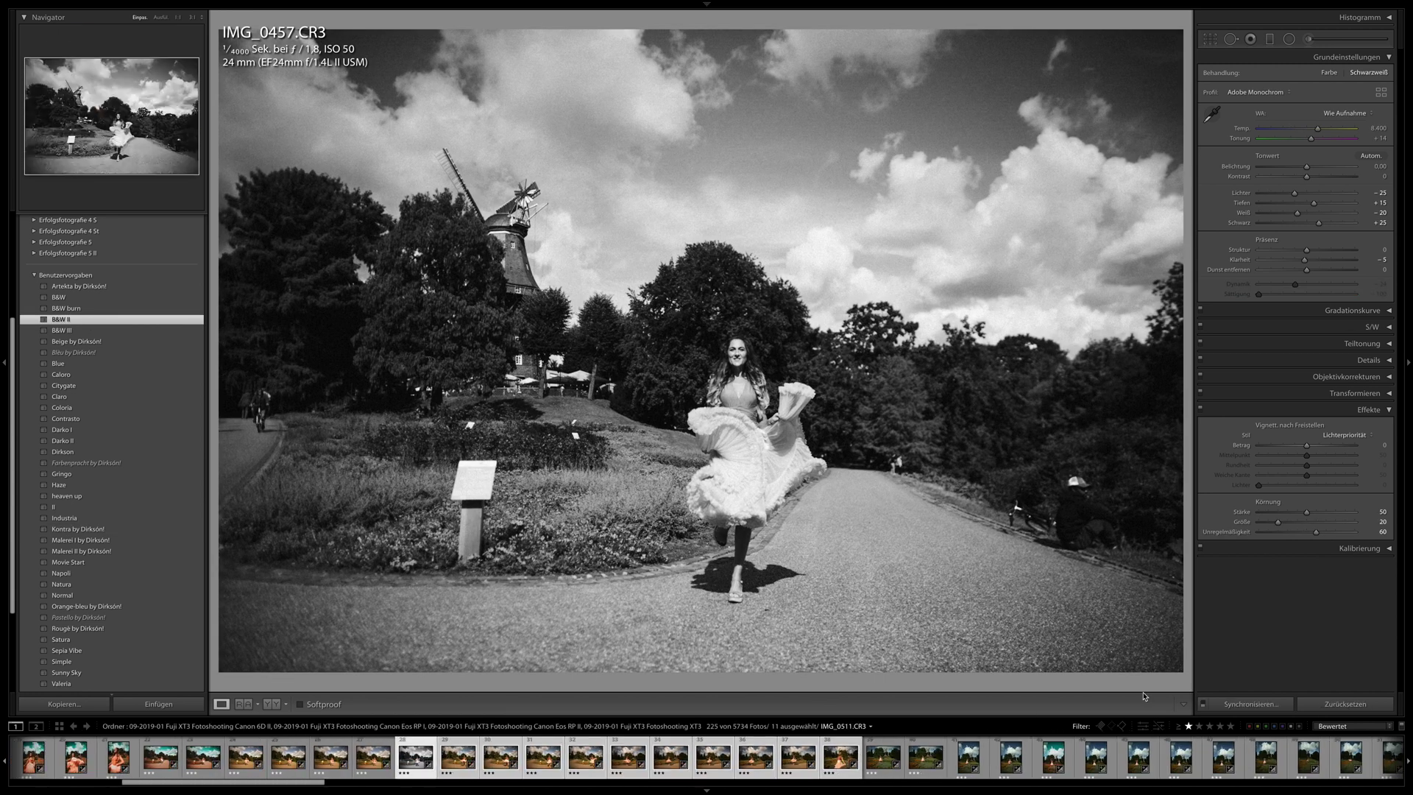
click(1275, 708)
key(Return)
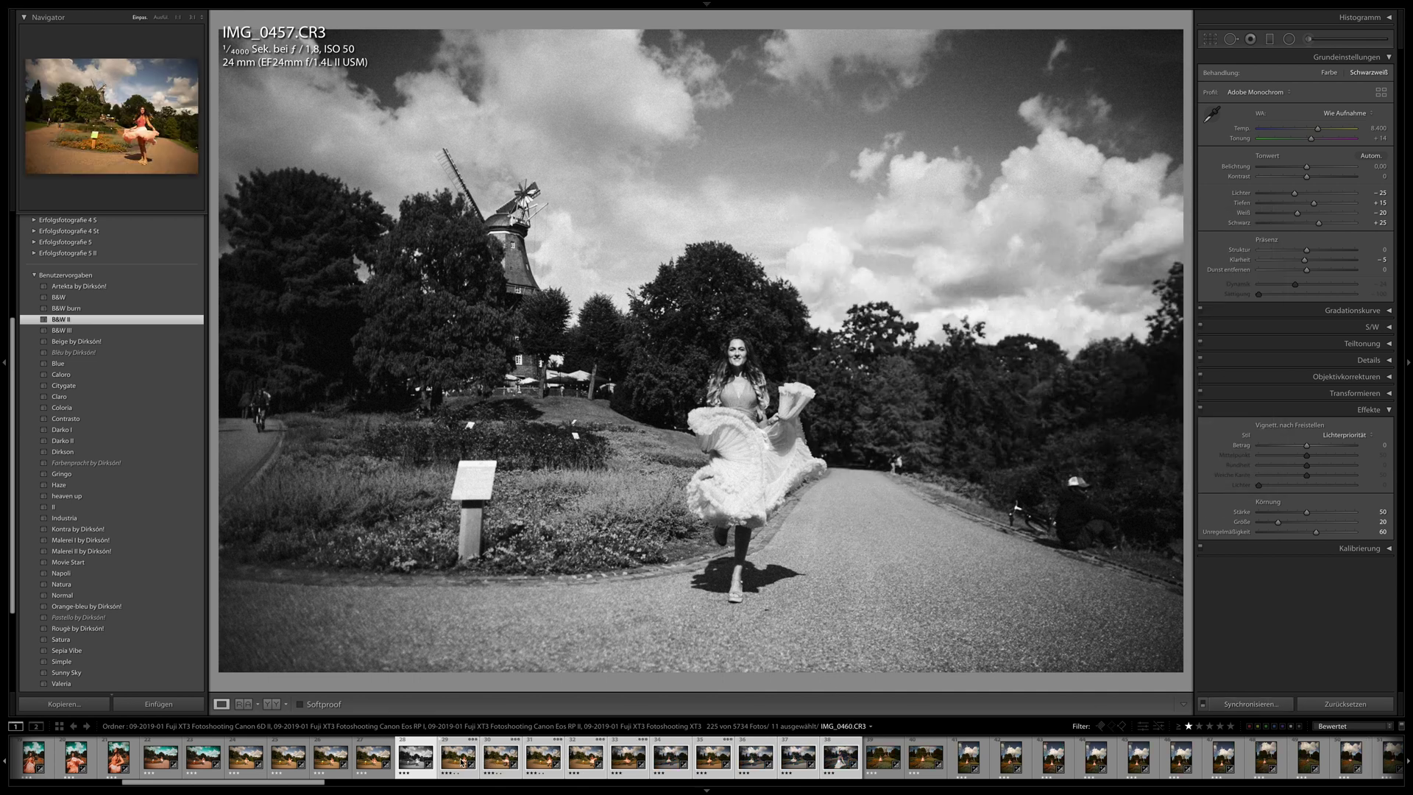
- Check the black-and-white look on each of the synchronized photos through IMG_0498
key(Right)
key(Right)
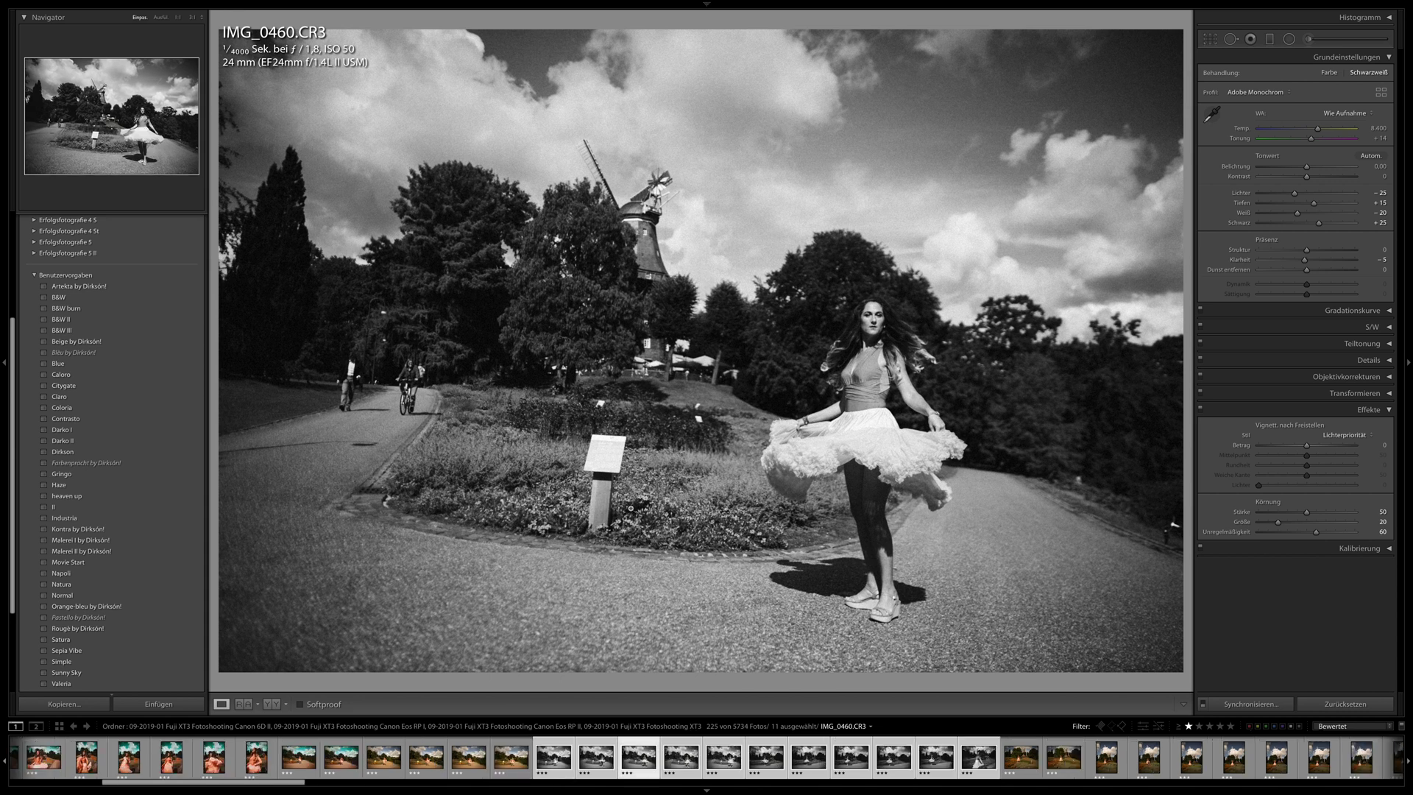
key(Right)
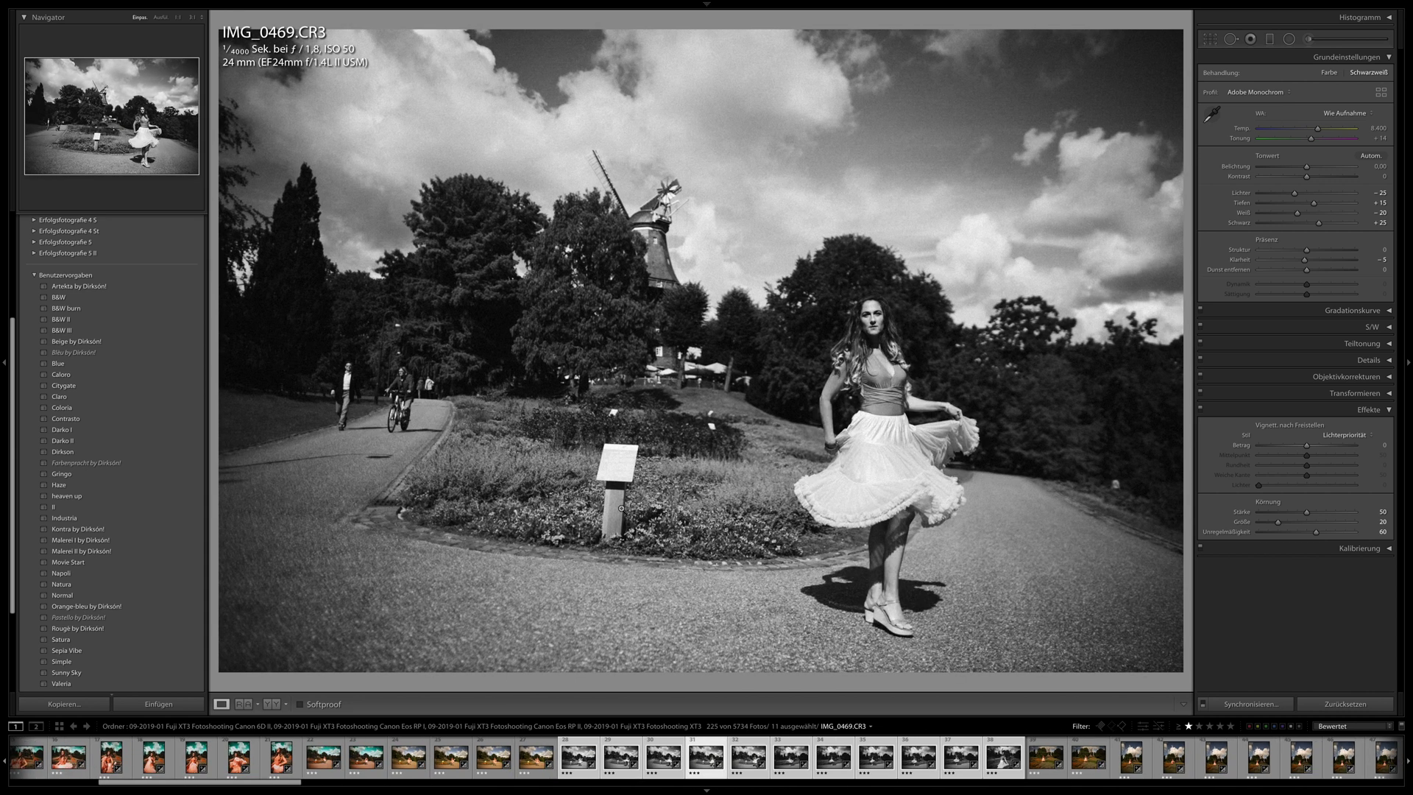
key(Right)
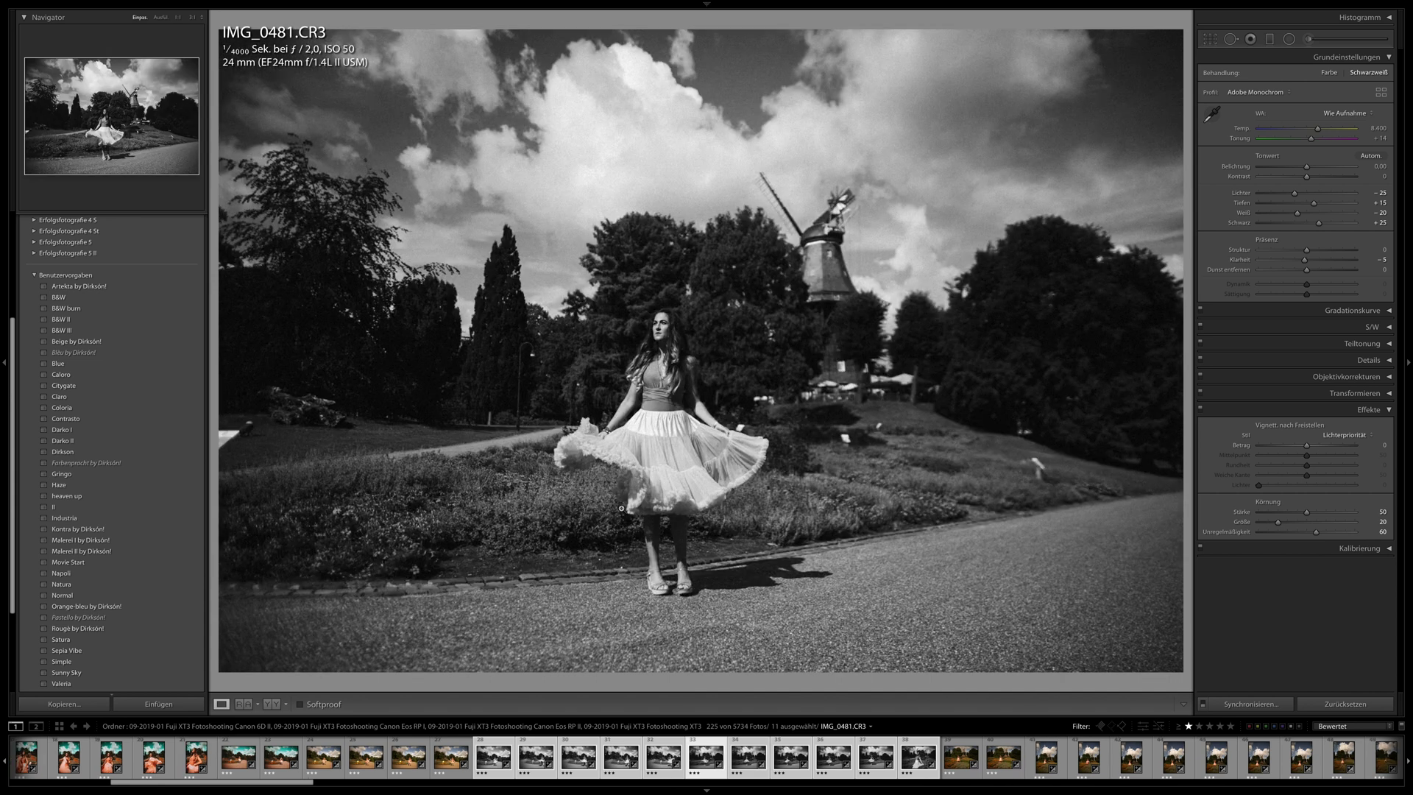
key(Right)
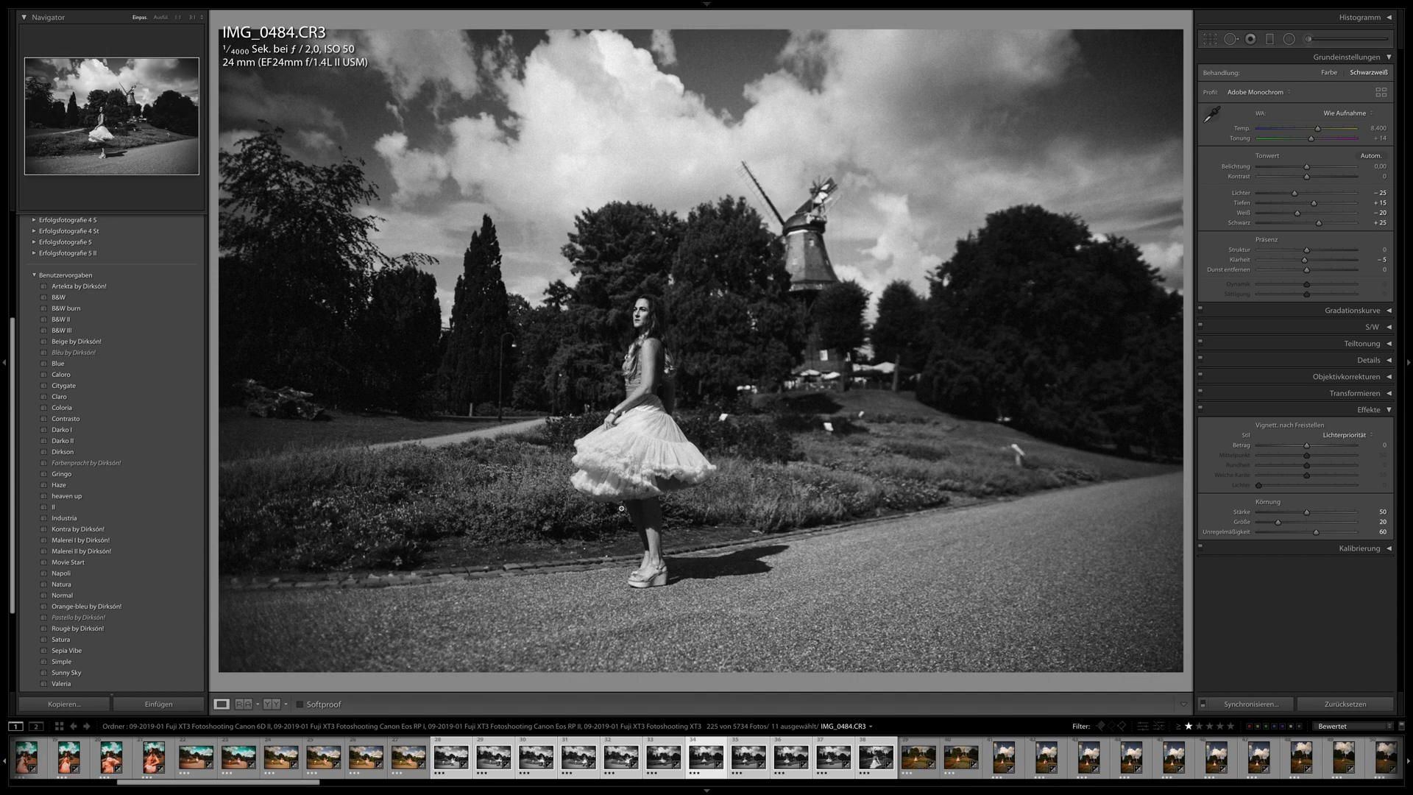
key(Right)
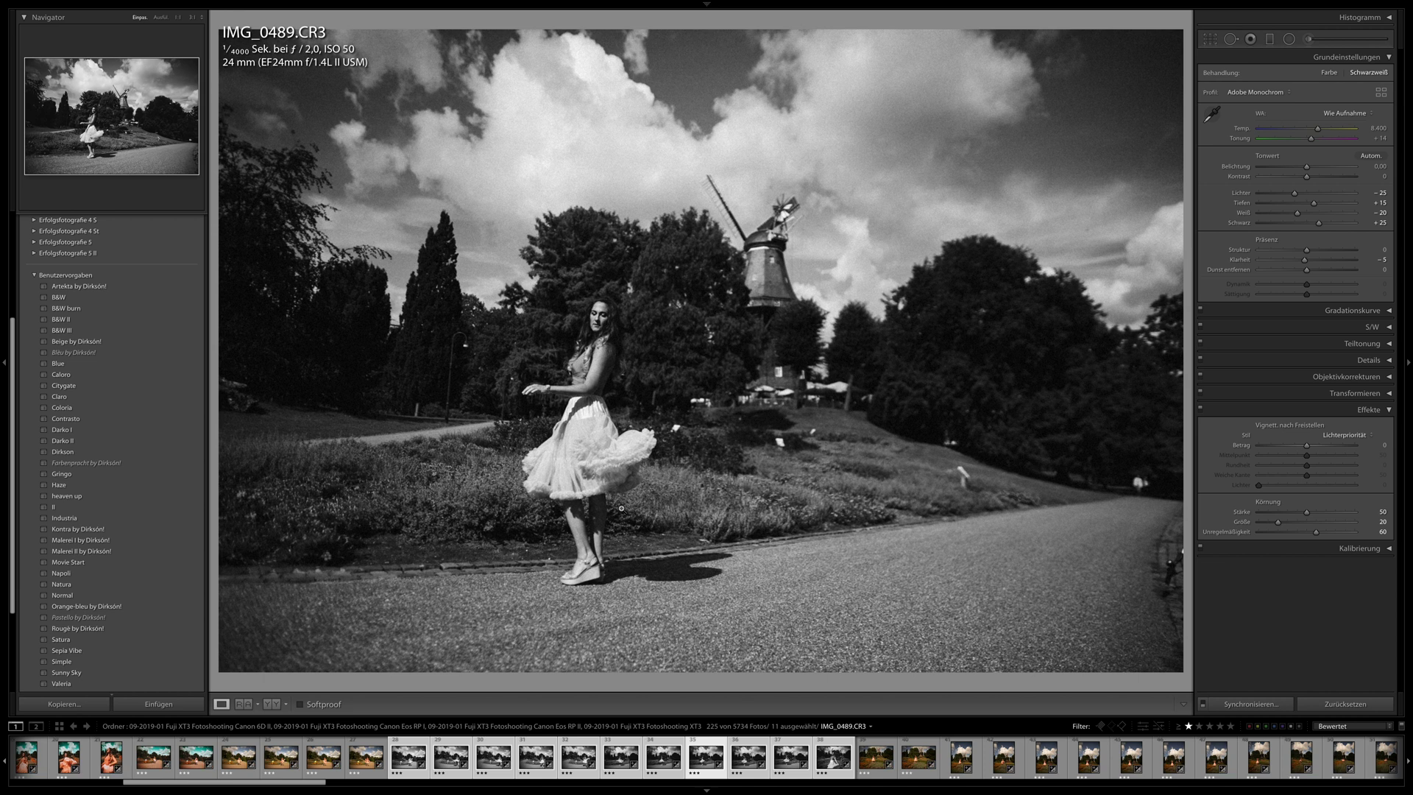
key(Right)
key(Right)
key(Right)
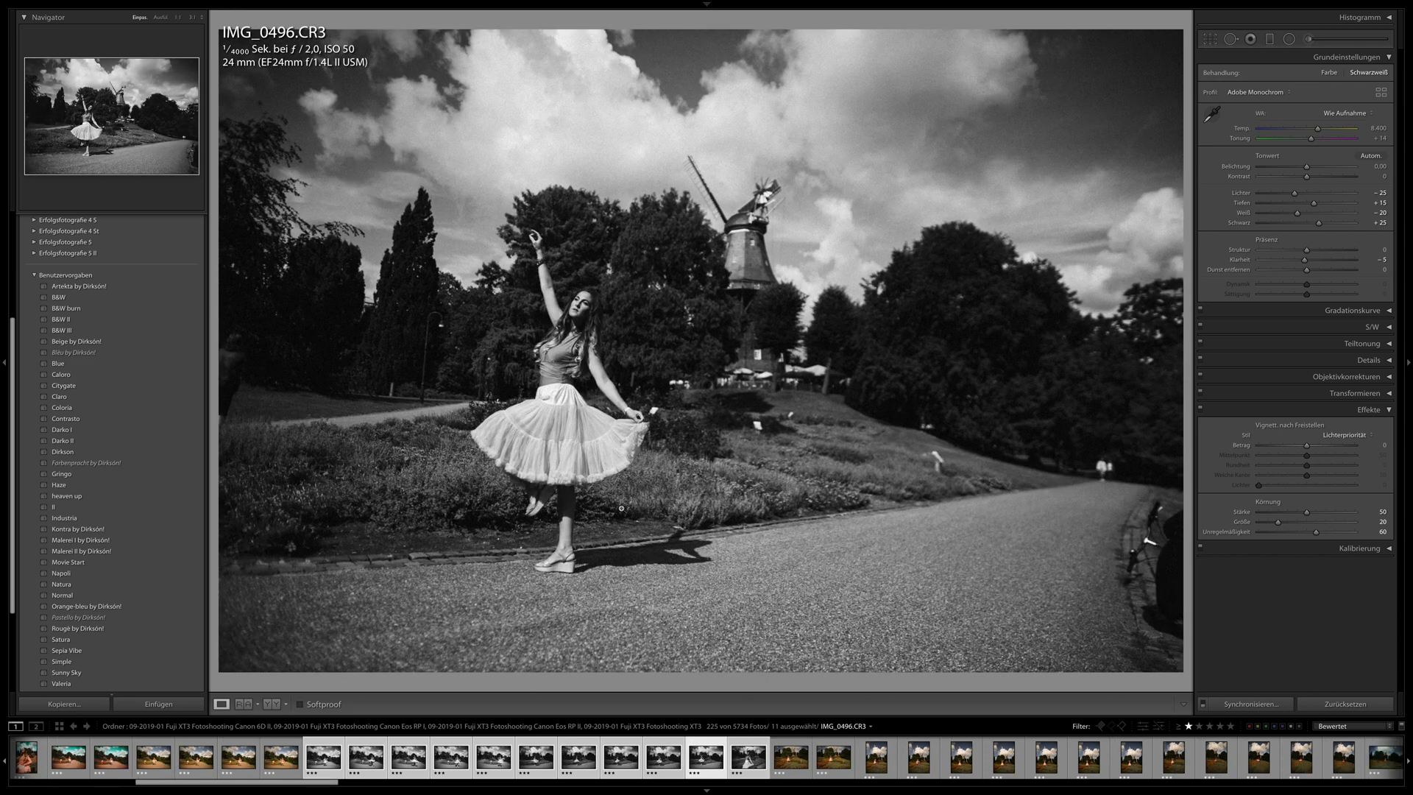
key(Right)
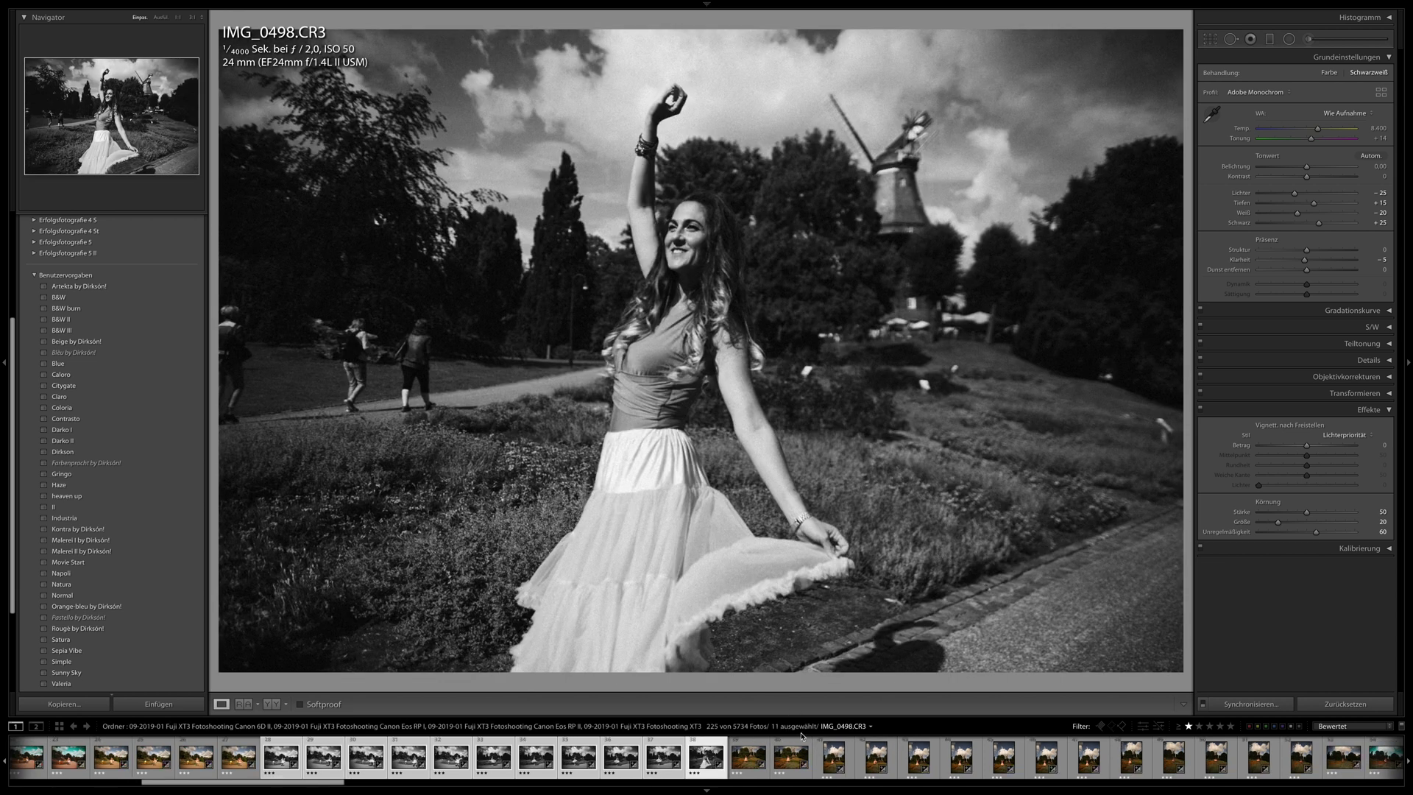
- Apply the Citygate user preset to IMG_0526, resetting the photo once to compare it with the unedited version
click(919, 767)
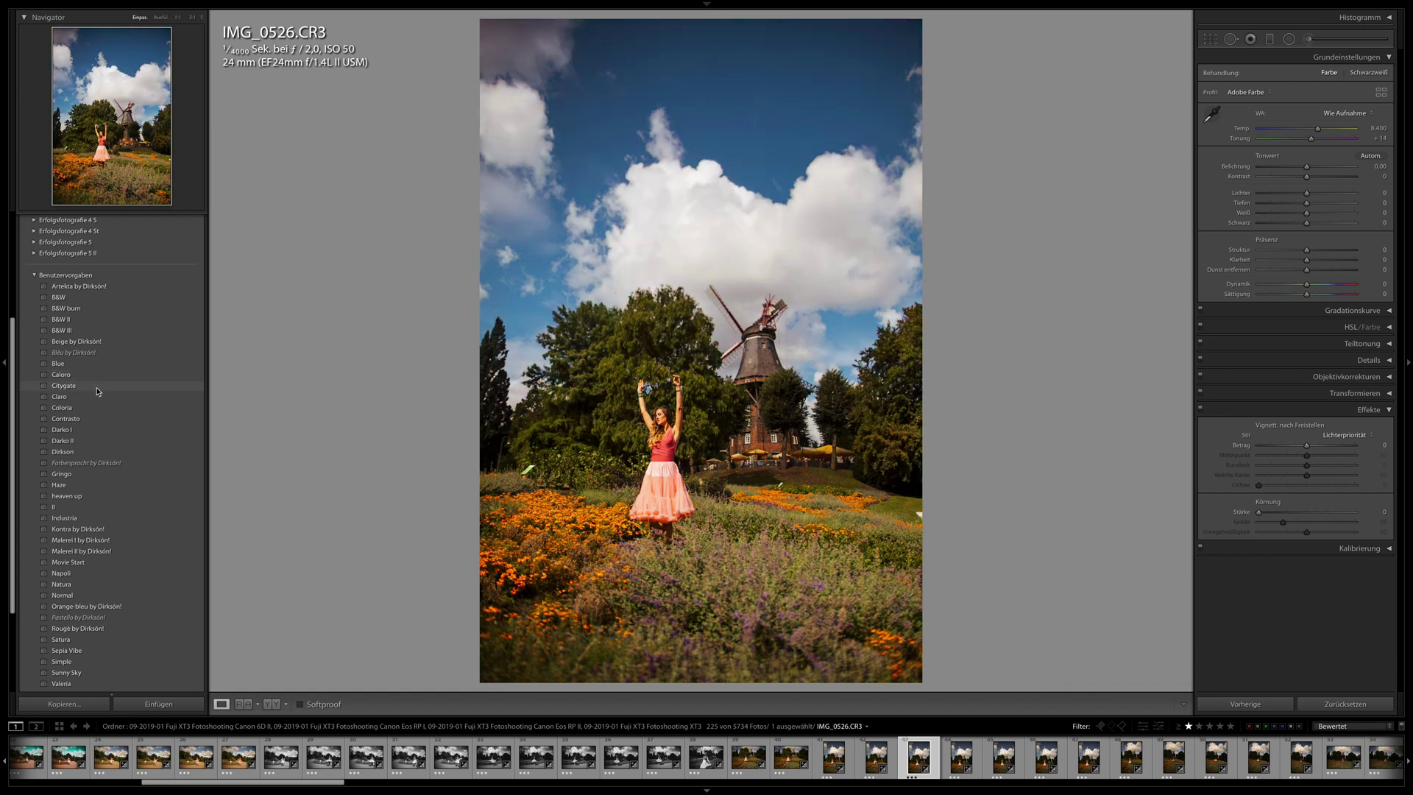
click(96, 389)
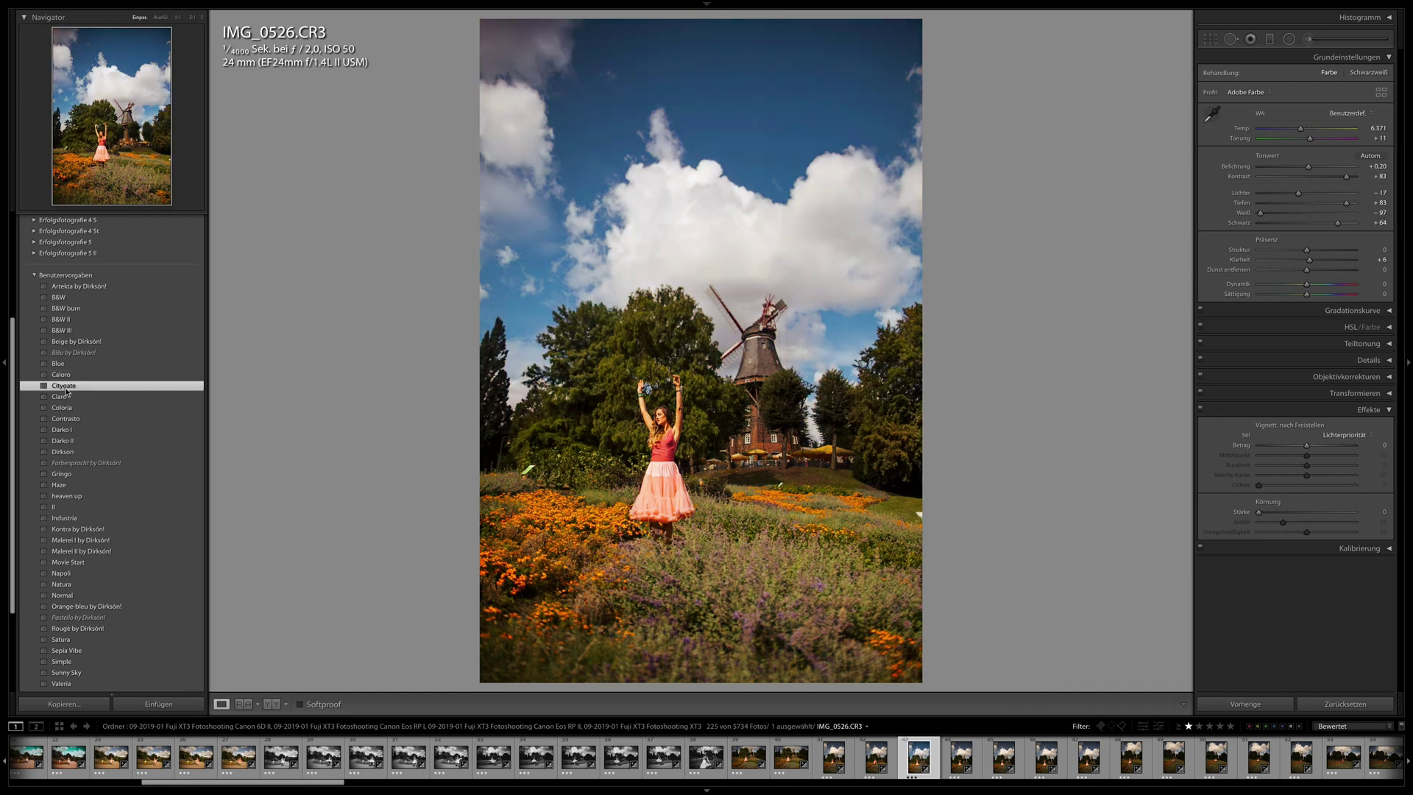
click(1333, 704)
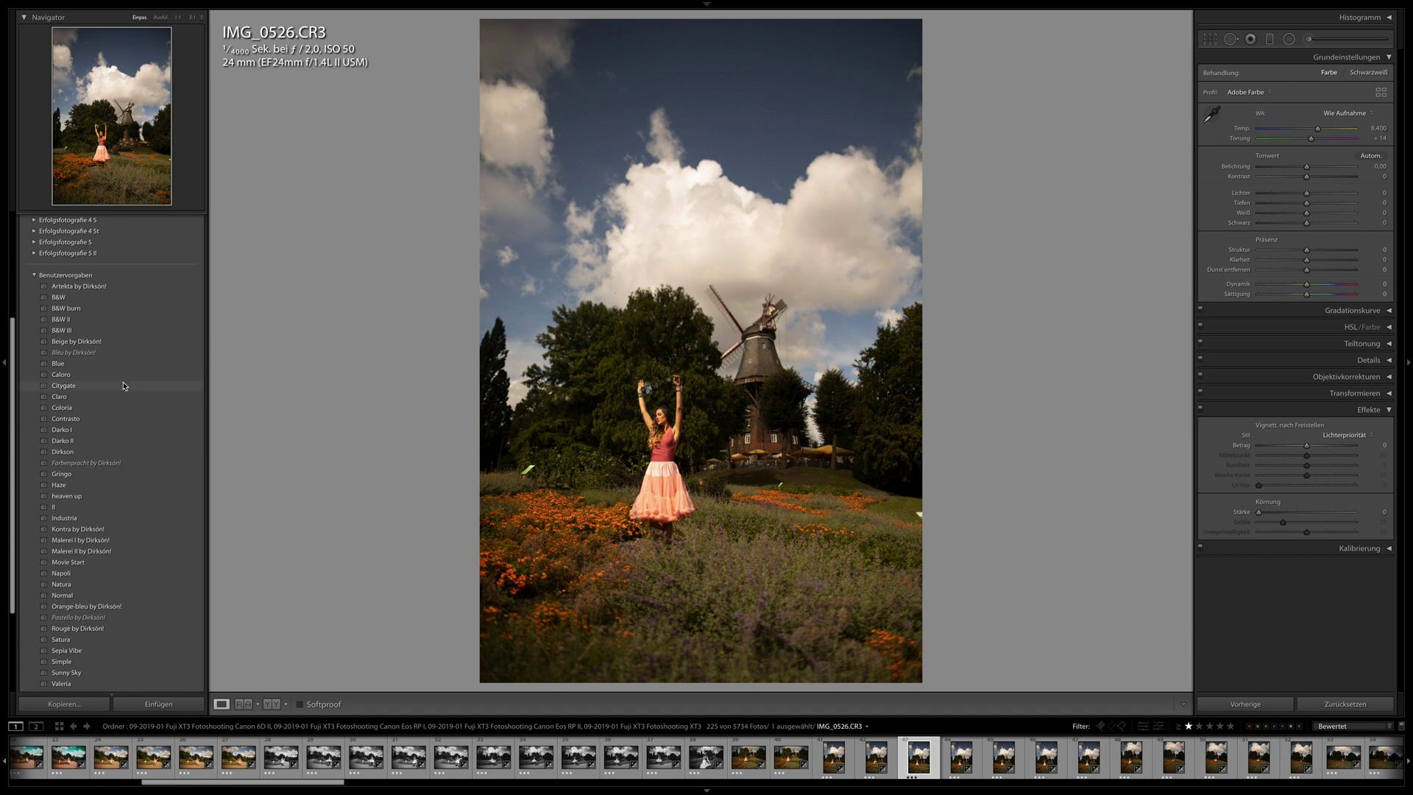
click(85, 388)
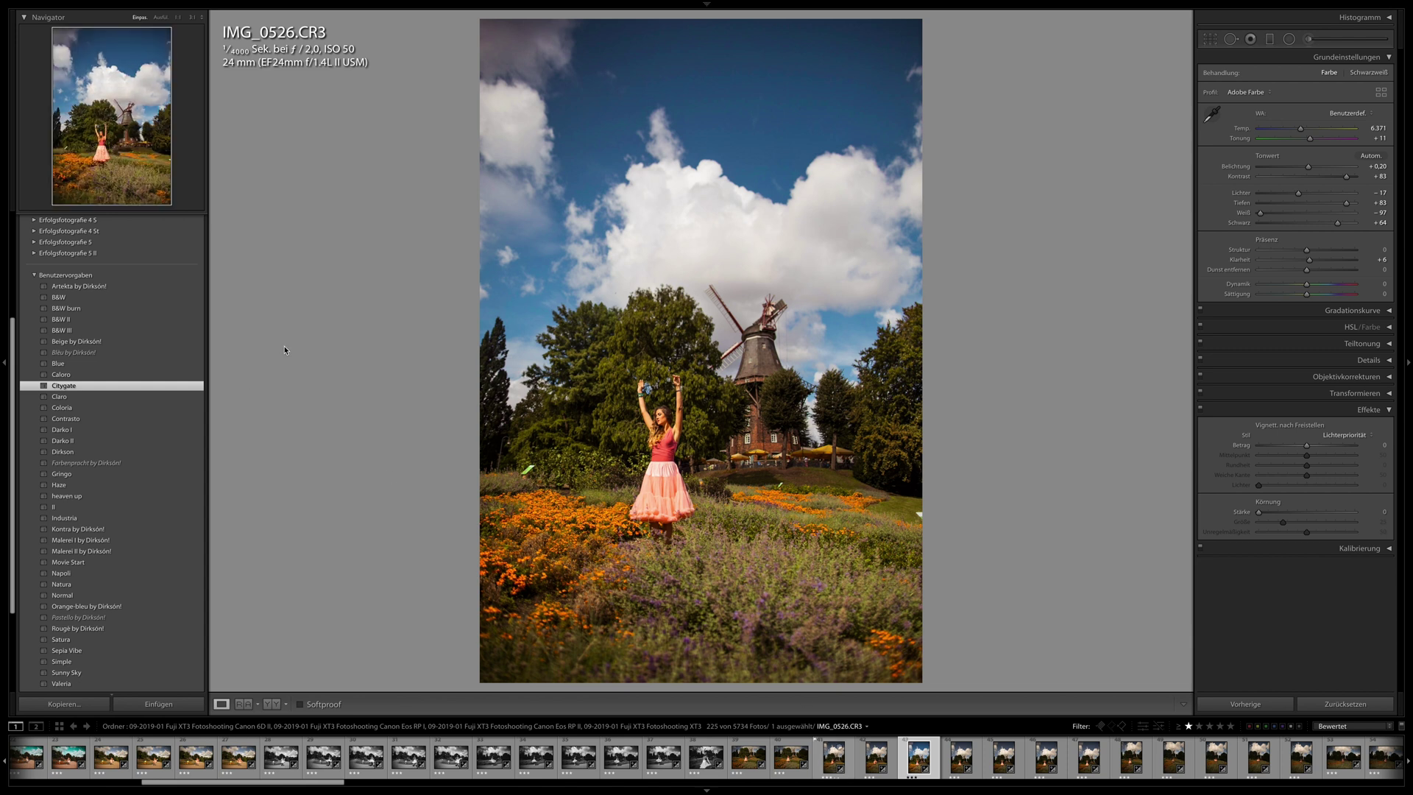
- Select the 28 photos starting at IMG_0526 and synchronize its Citygate settings to the others
scroll(957, 758, down, 8)
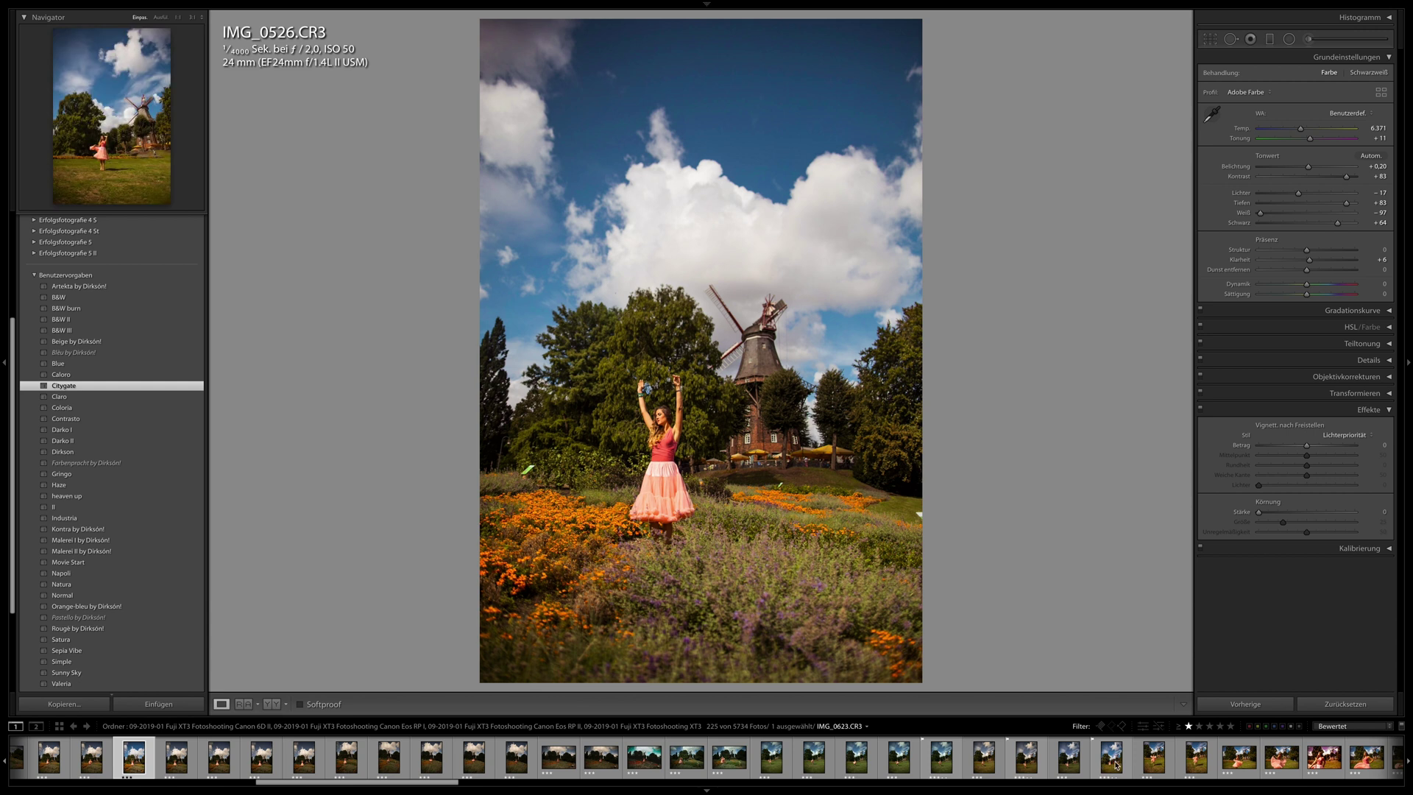
shift+click(1282, 757)
click(1255, 705)
click(1224, 452)
scroll(366, 758, up, 2)
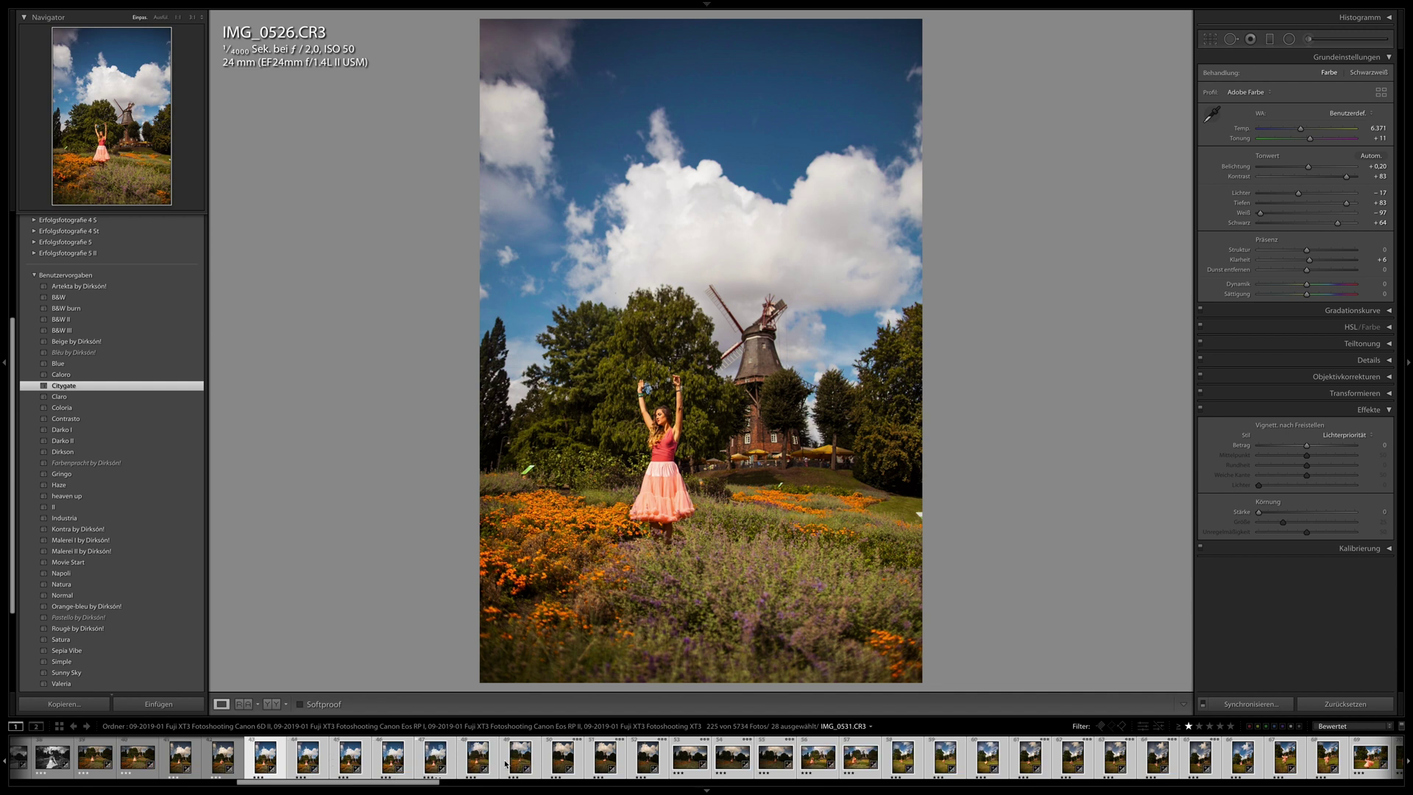
- Go through the synchronized photos, raise the exposure of IMG_0542 and IMG_0548 slightly, and set IMG_0555's exposure to +0.65
key(Right)
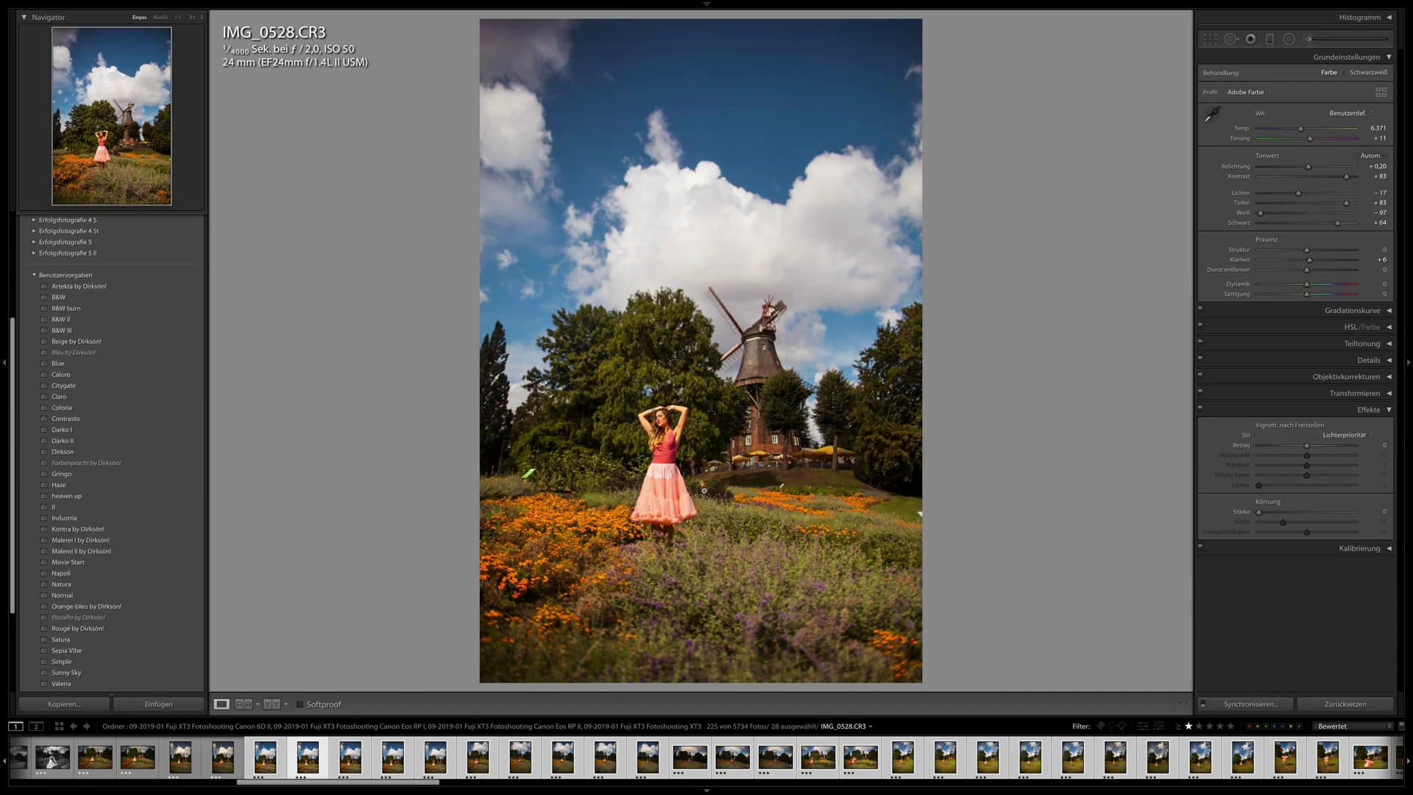
key(Right)
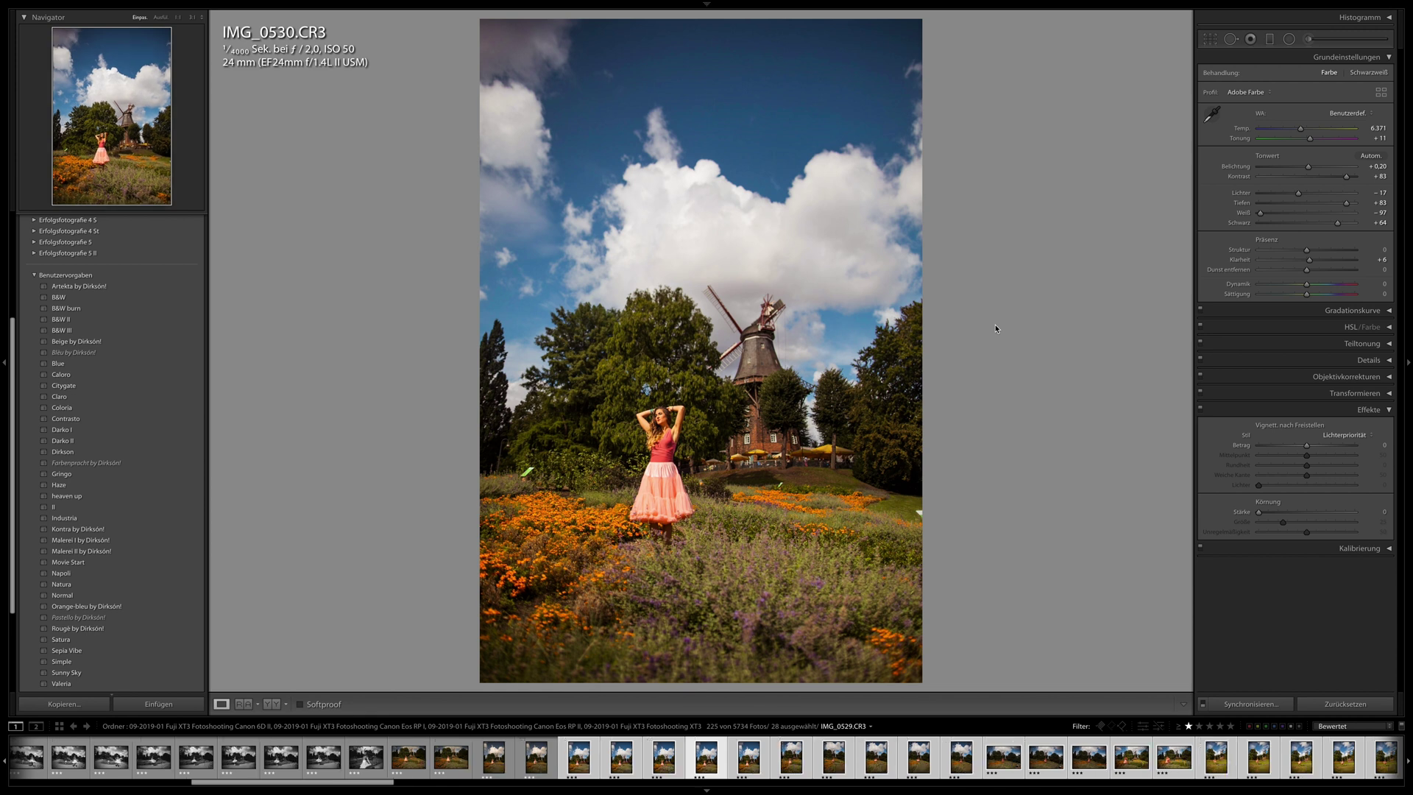
key(Right)
key(Right)
key(Right)
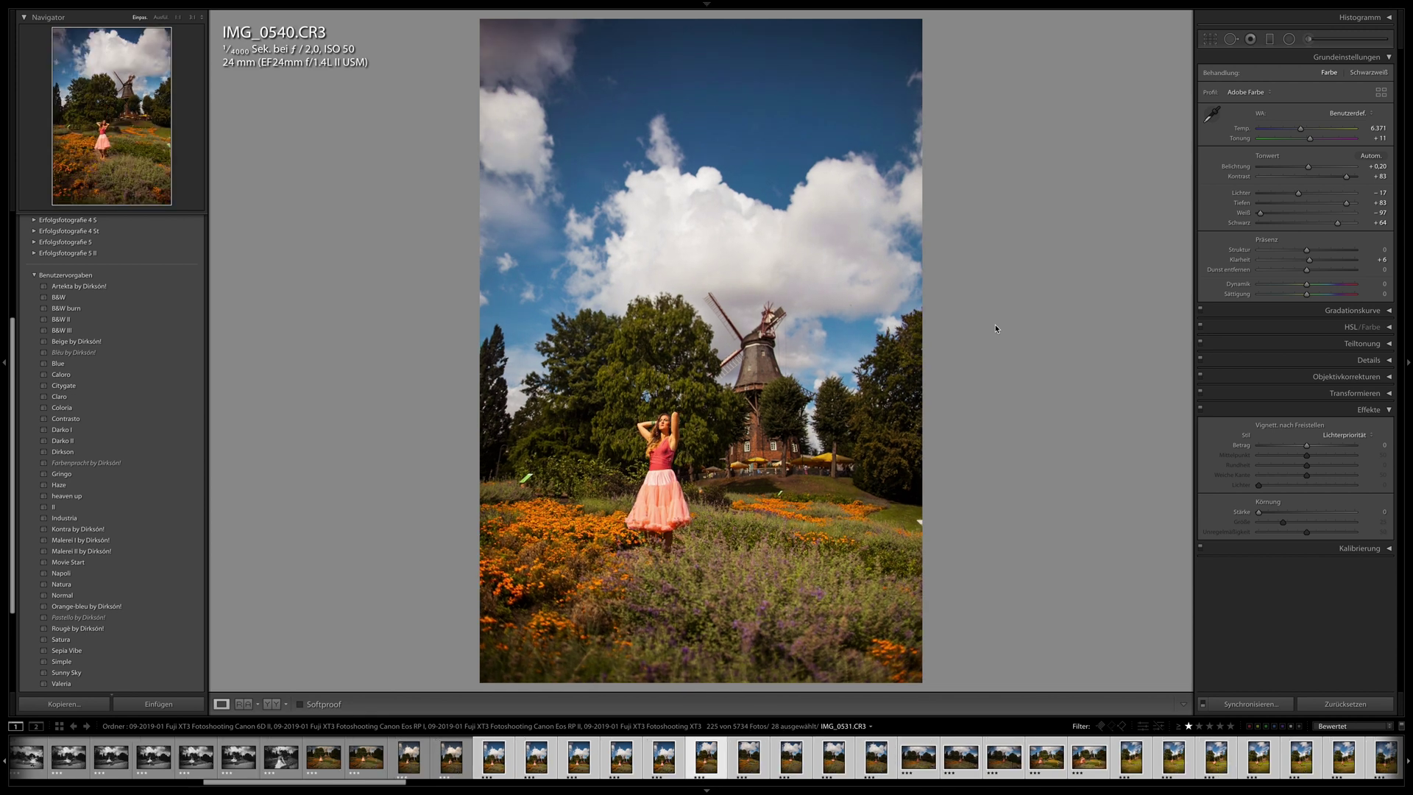
key(Right)
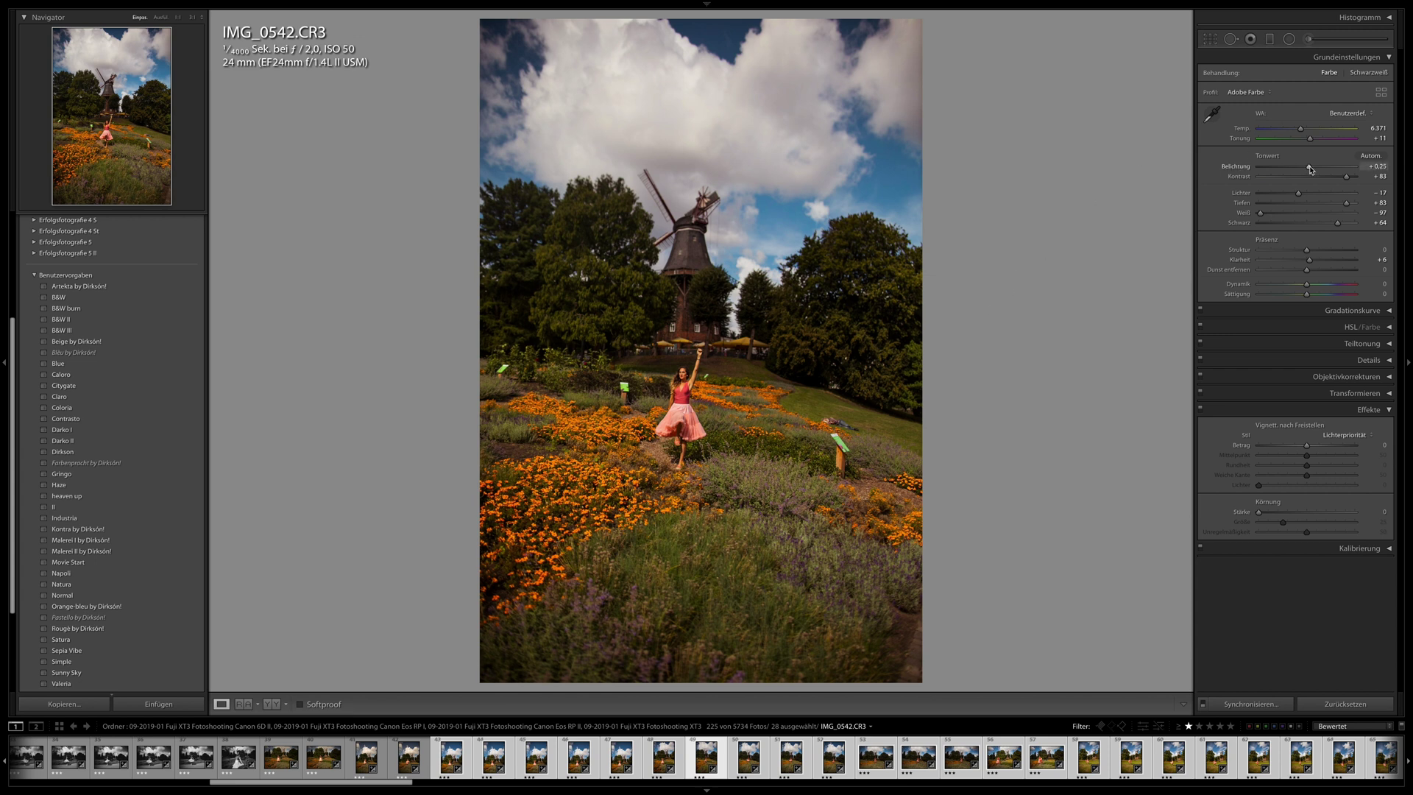
drag(1310, 170, 1313, 169)
key(Right)
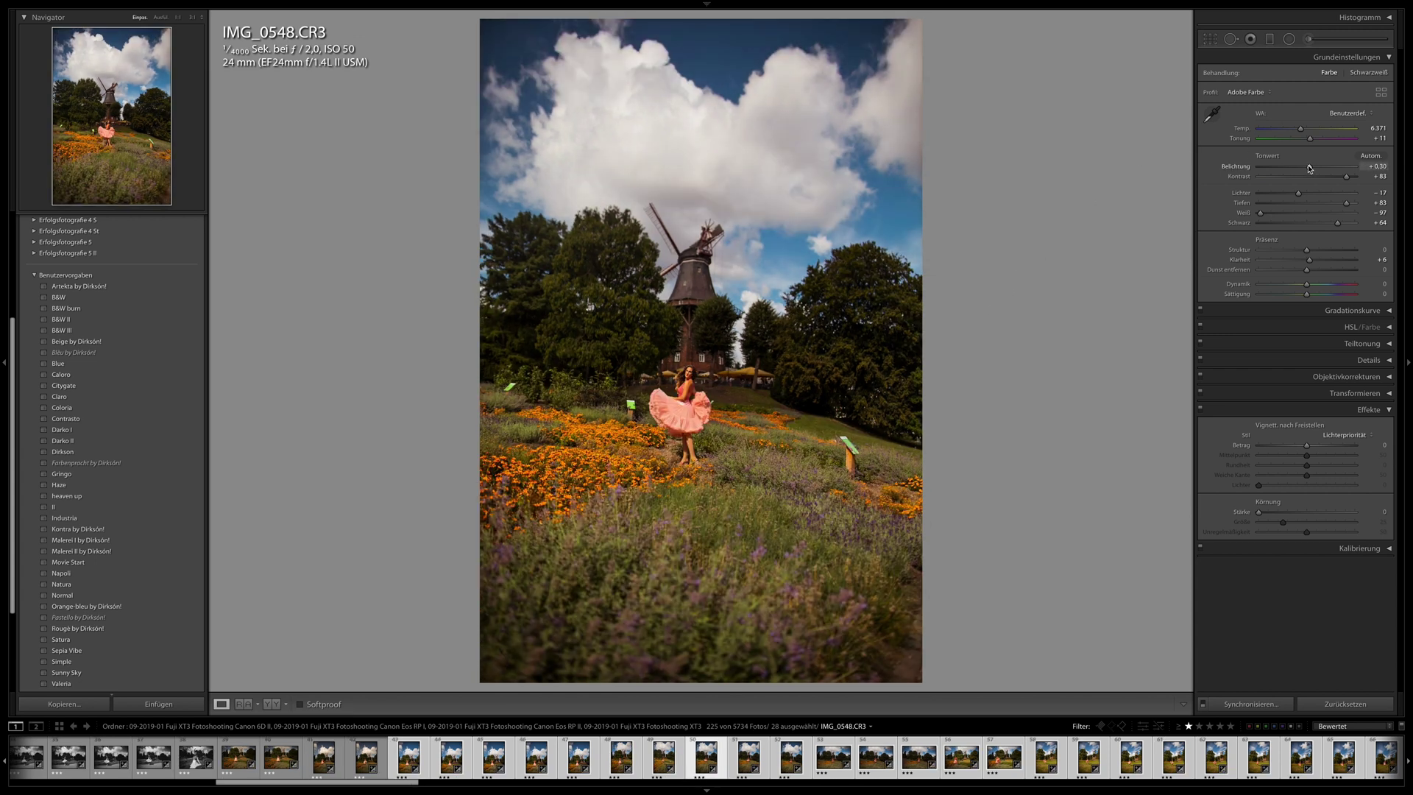
key(Right)
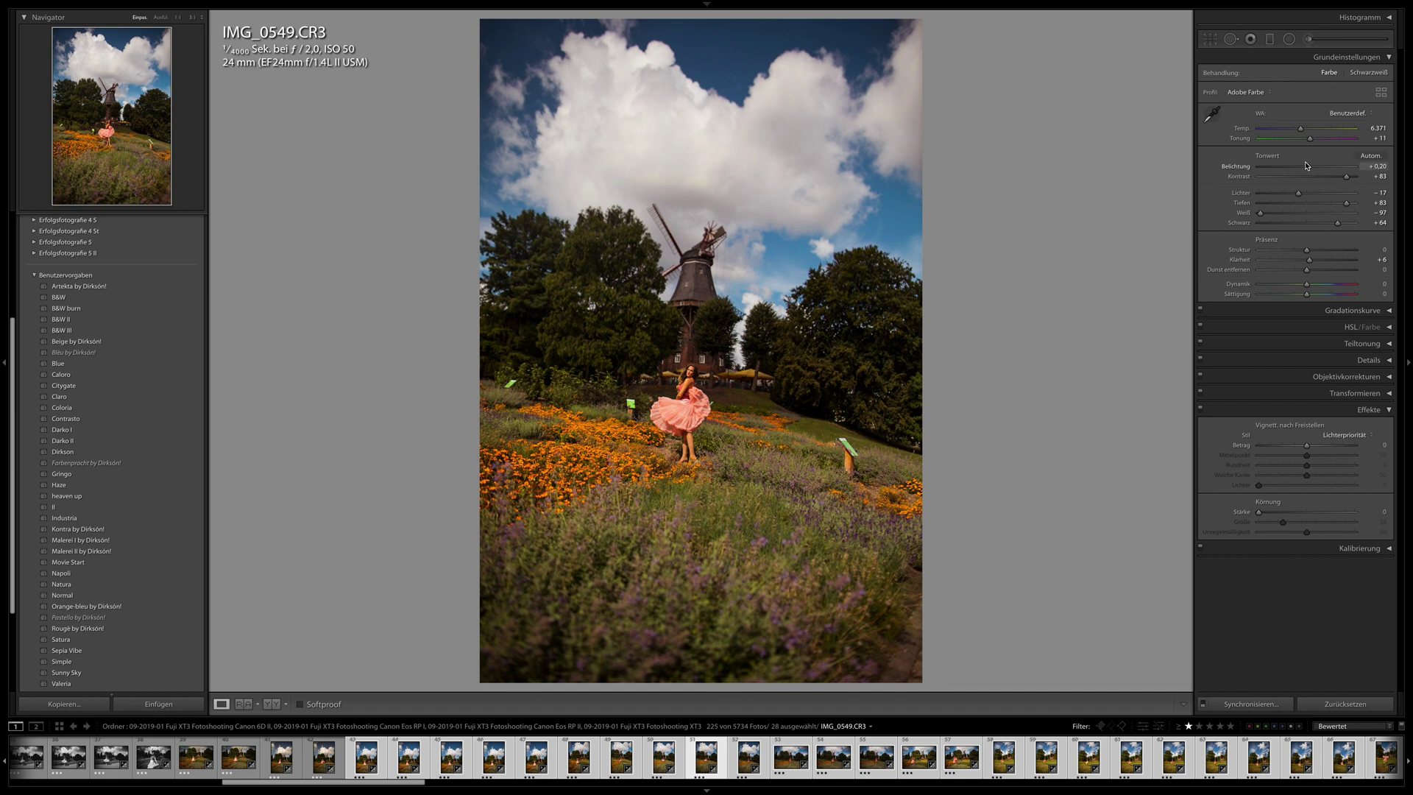
key(Right)
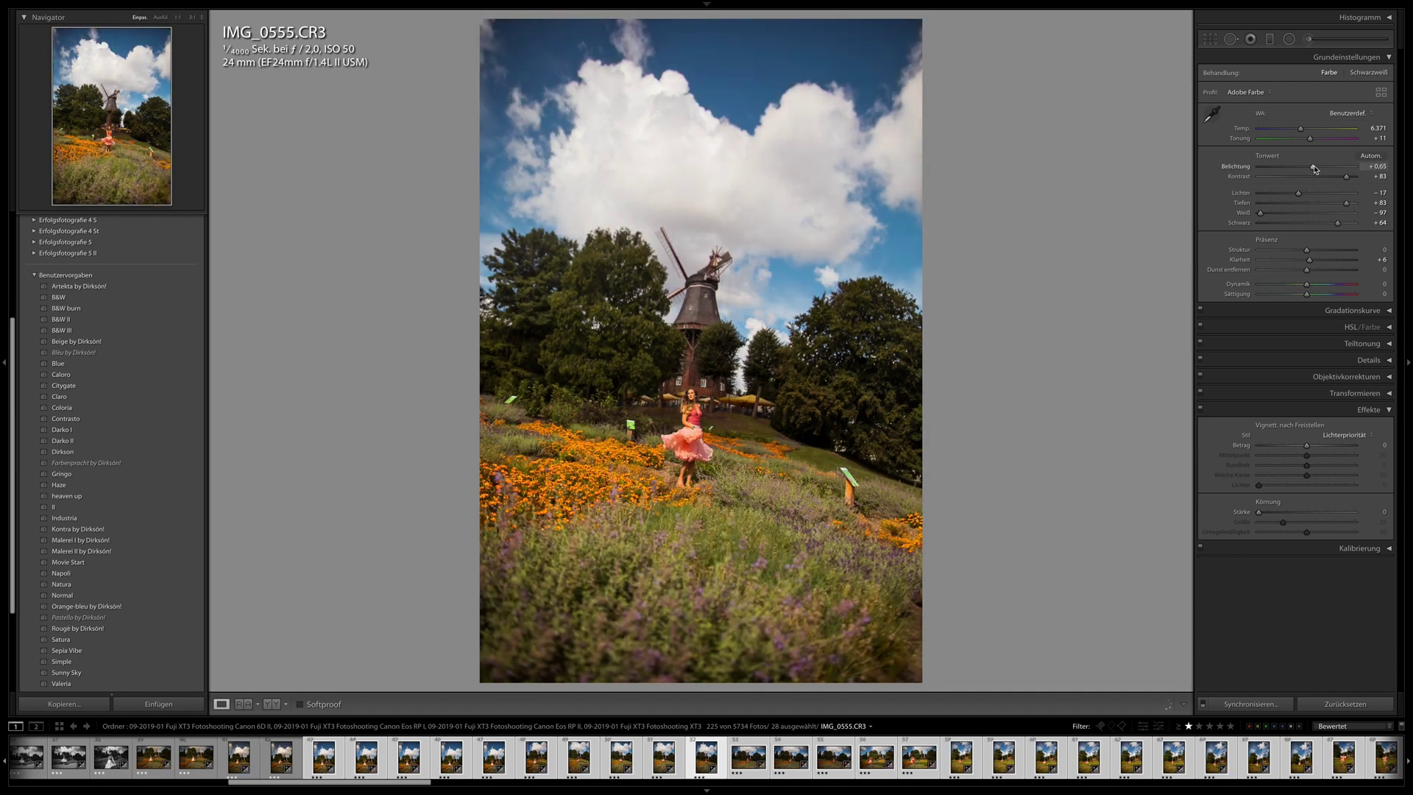
- Set IMG_0556's exposure to +0.65, brighten the photo after it, and give IMG_0562 exposure +0.85 and temperature 6,978
key(Right)
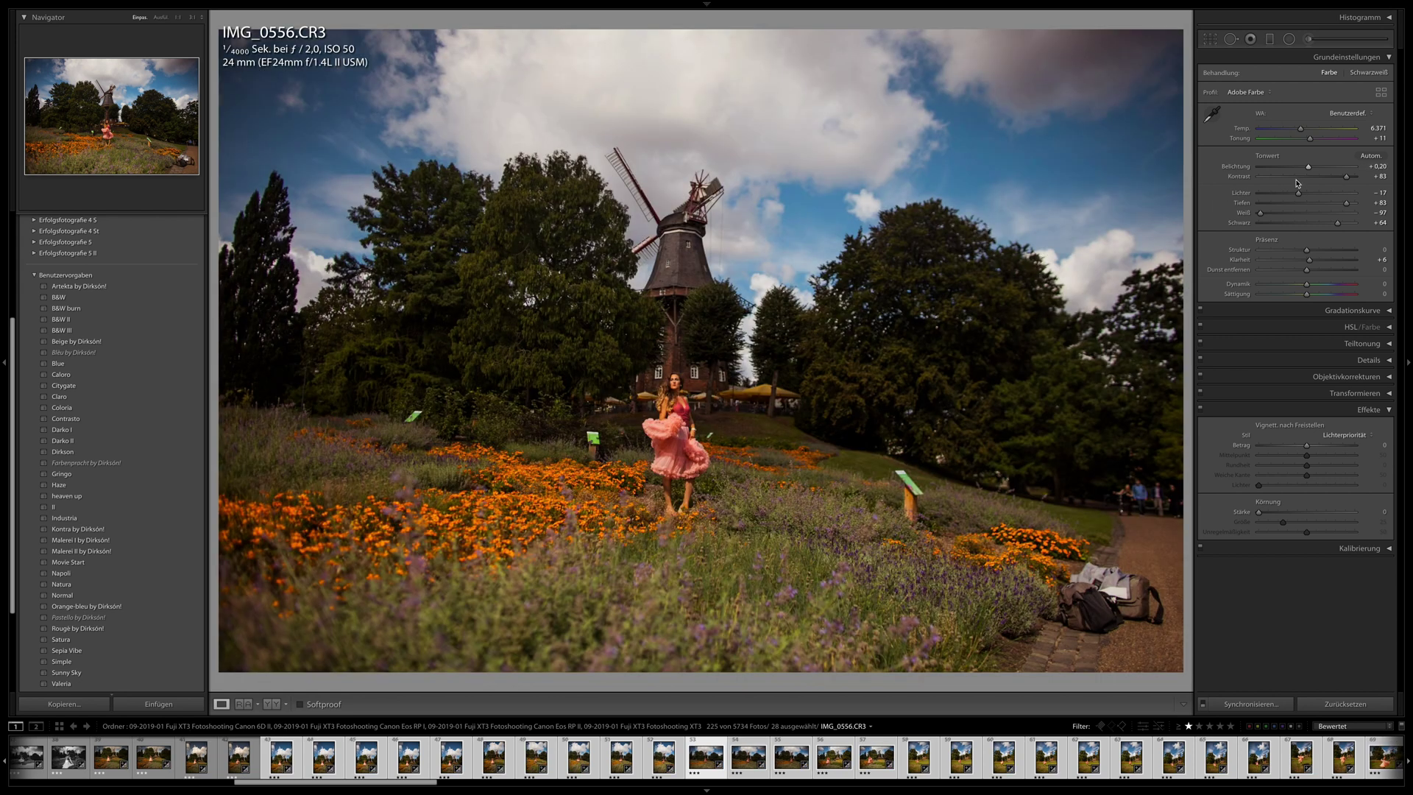
drag(1311, 169, 1314, 169)
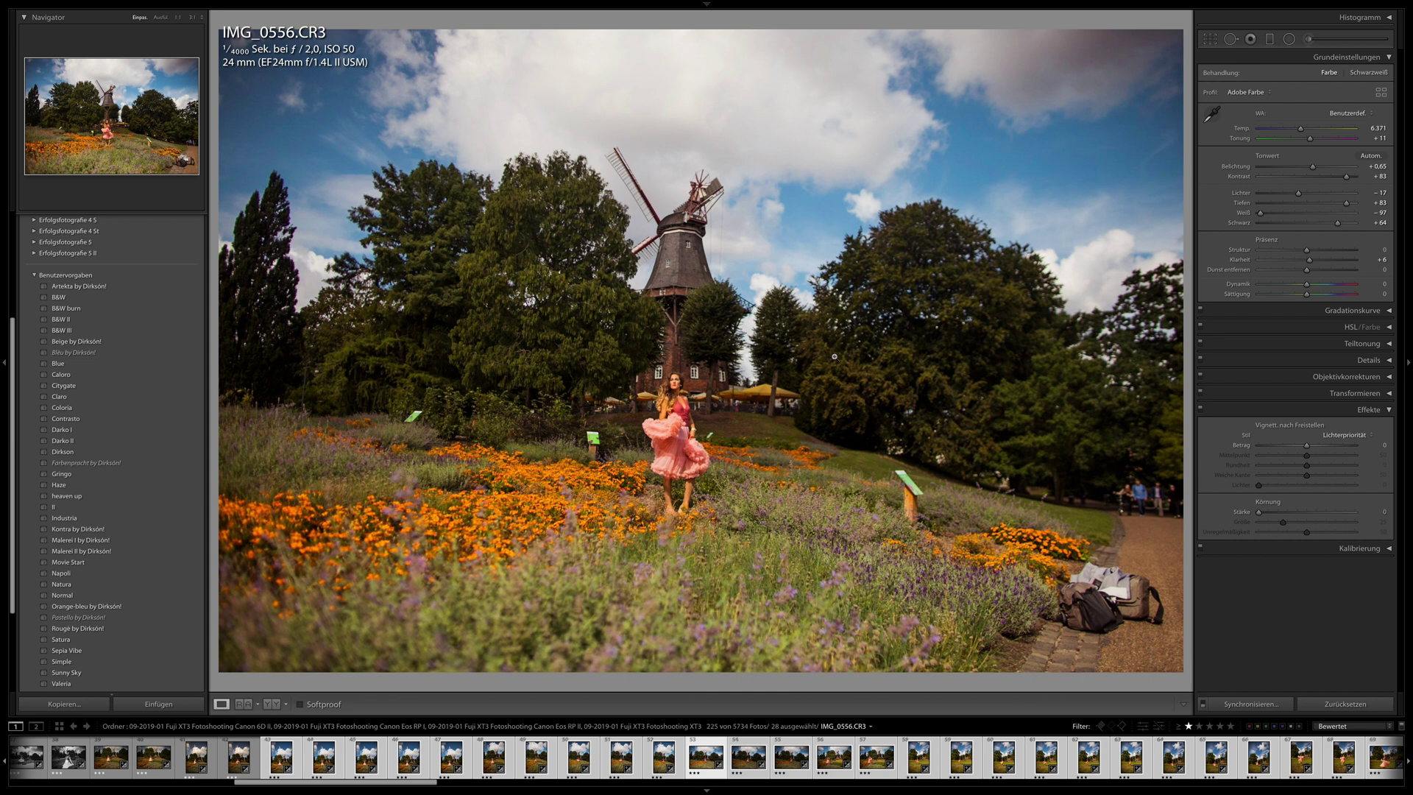
key(Right)
drag(1307, 169, 1315, 170)
key(Right)
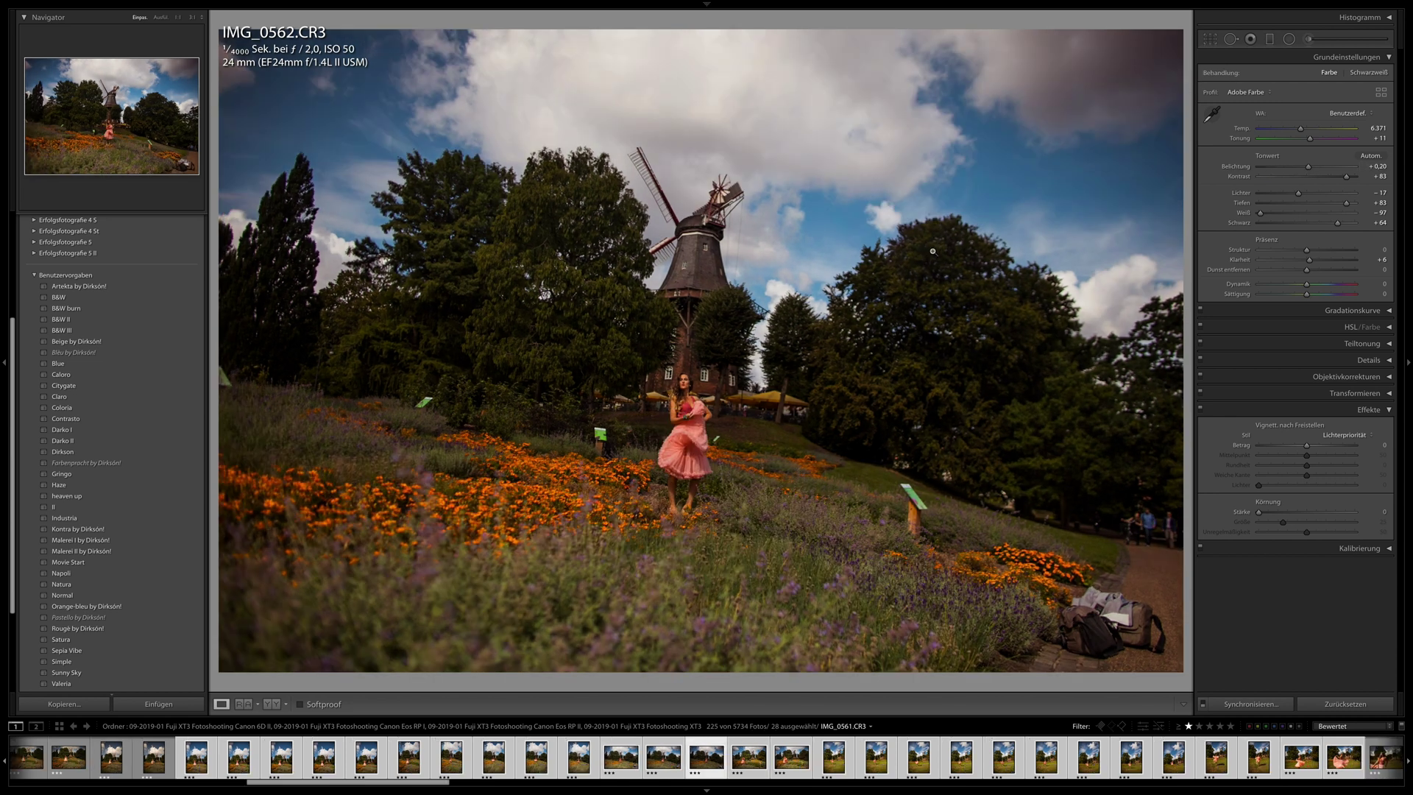
drag(1314, 170, 1309, 131)
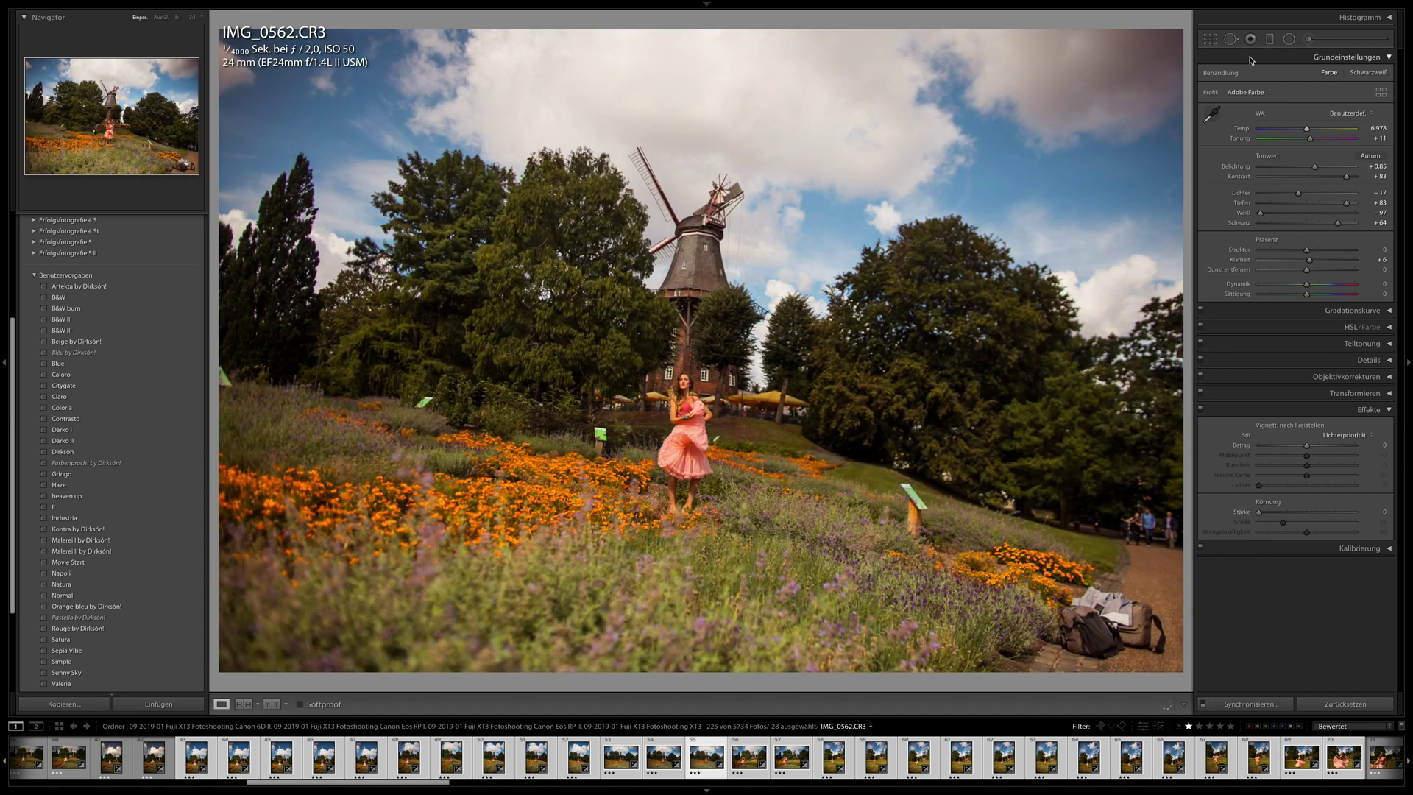
- Straighten IMG_0562 by rotating its crop counterclockwise
click(1210, 40)
drag(1163, 140, 1057, 159)
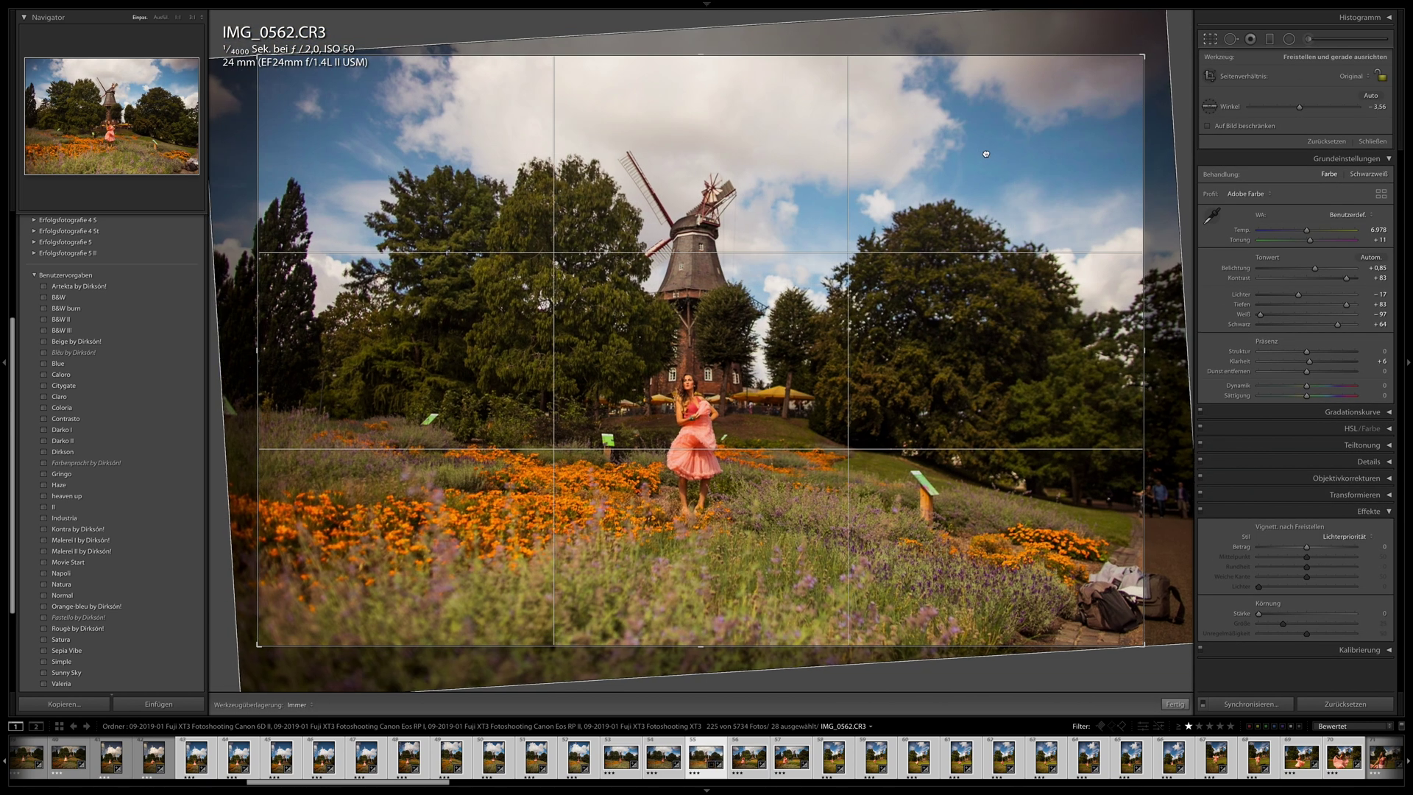
key(Return)
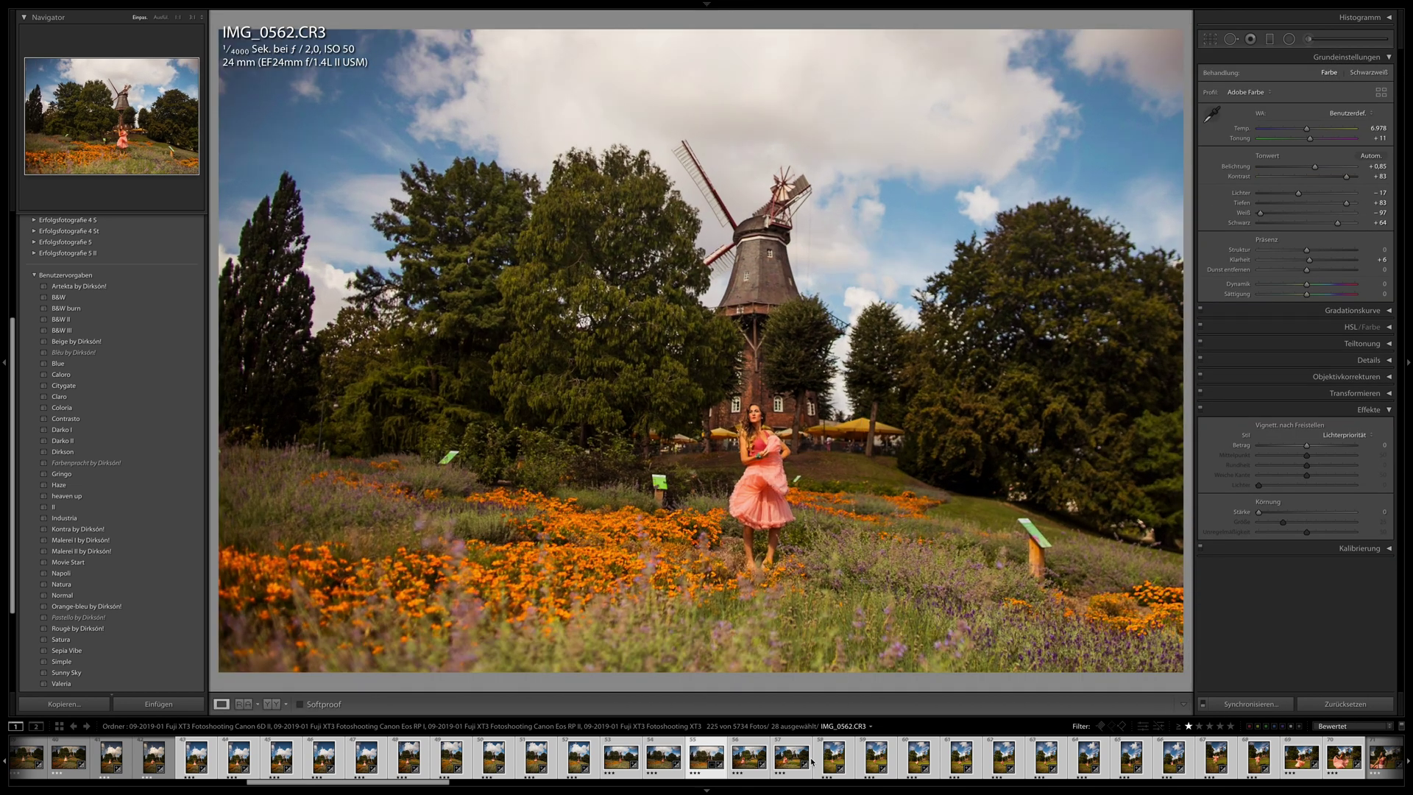
- On IMG_0593, apply the heaven up preset, reduce the temperature, and set exposure to +0.10 and contrast to -11
key(Right)
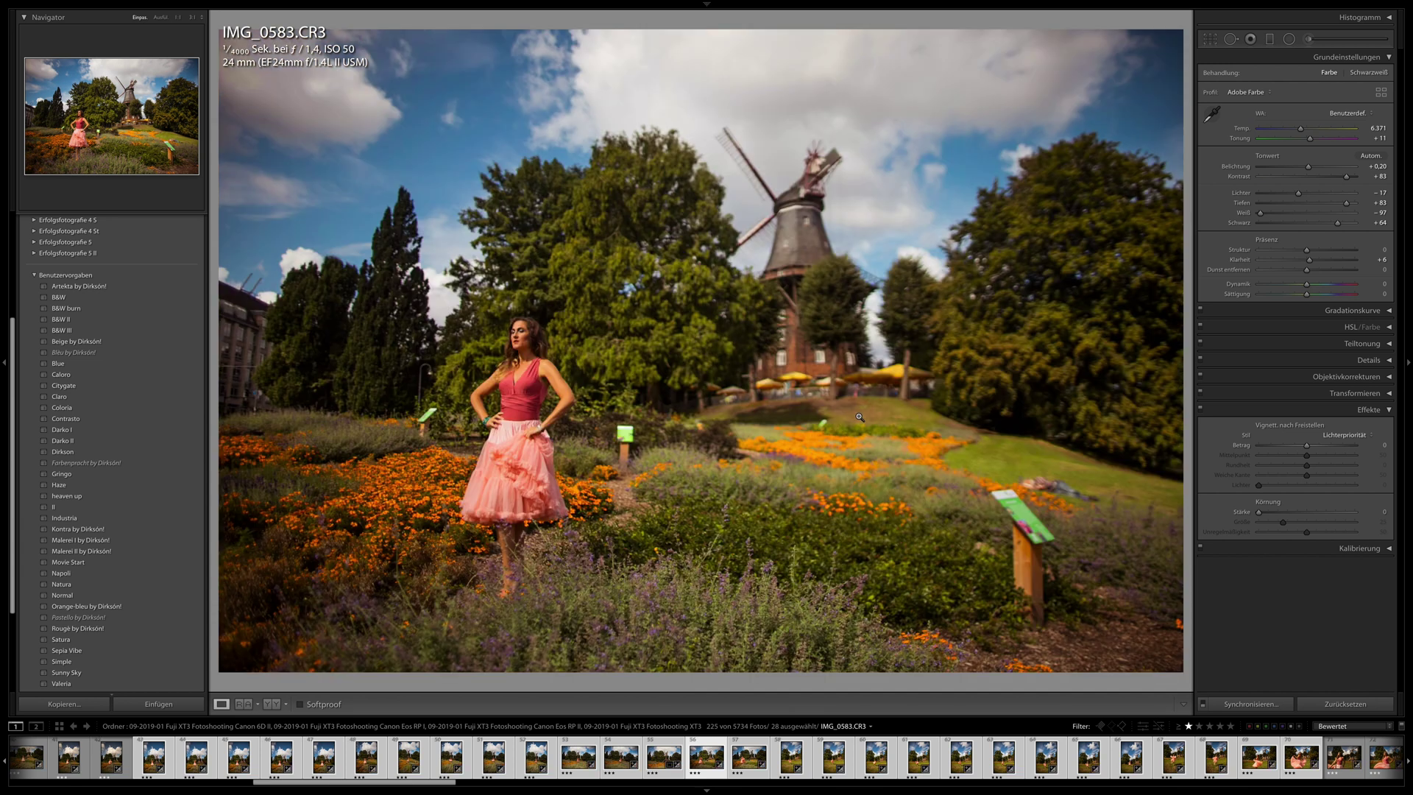
key(Right)
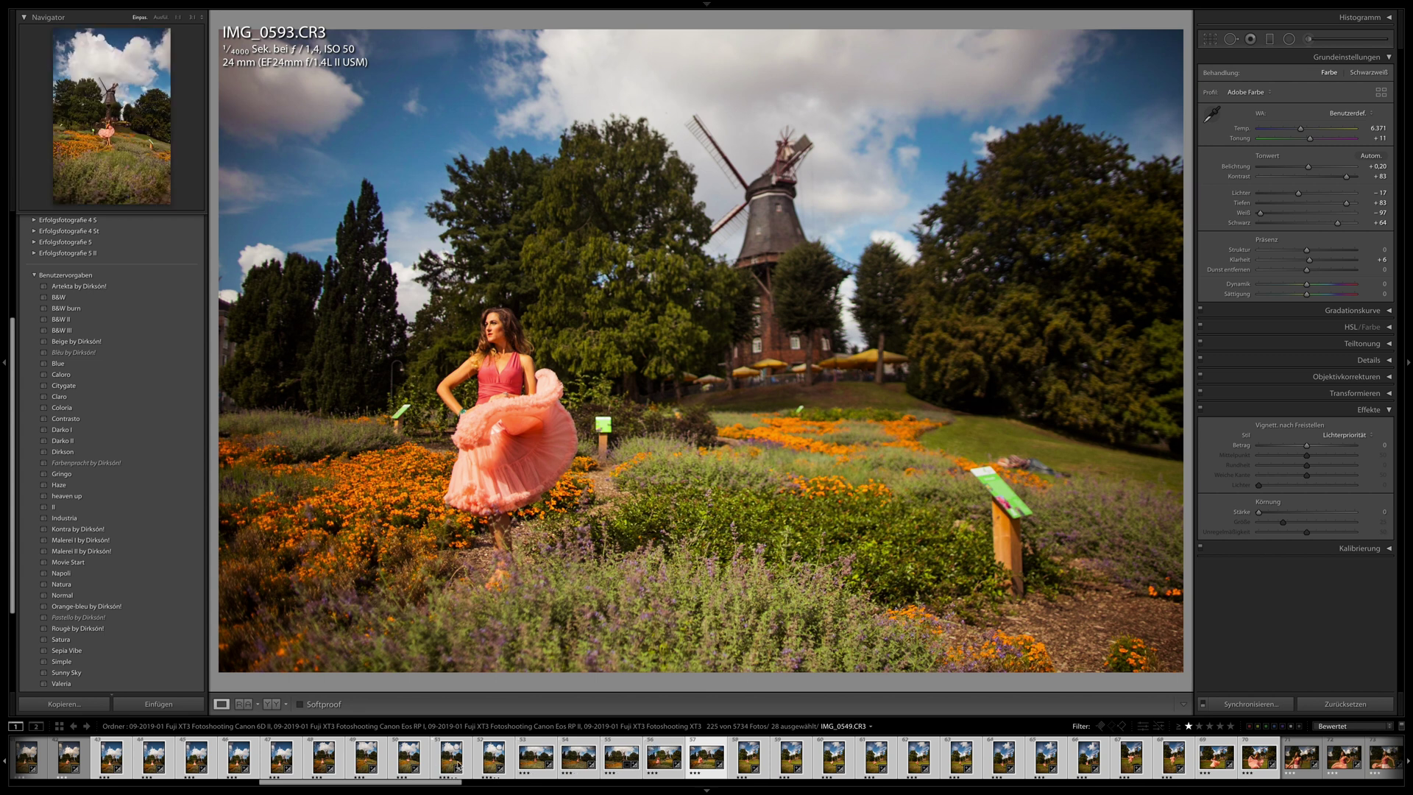
click(68, 498)
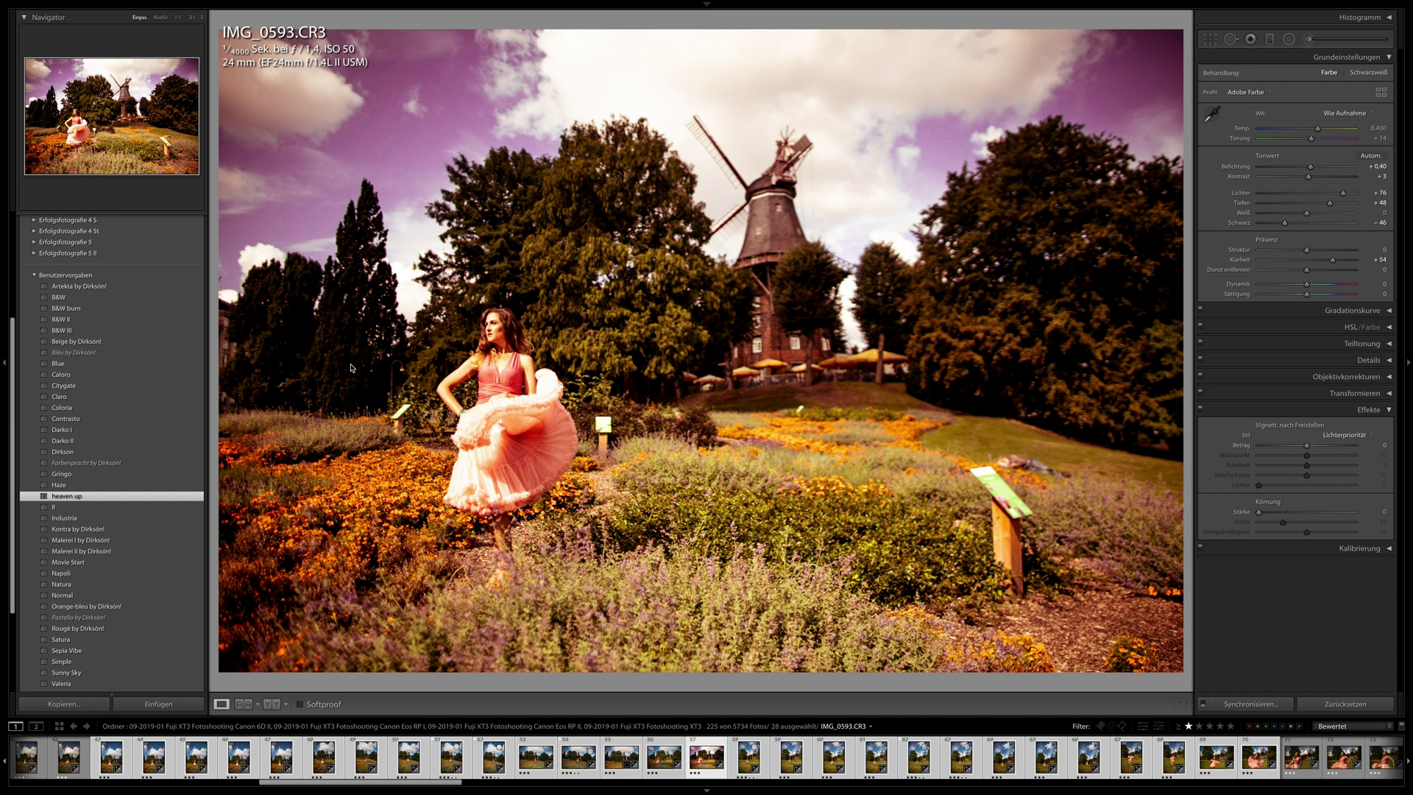
drag(1309, 169, 1306, 168)
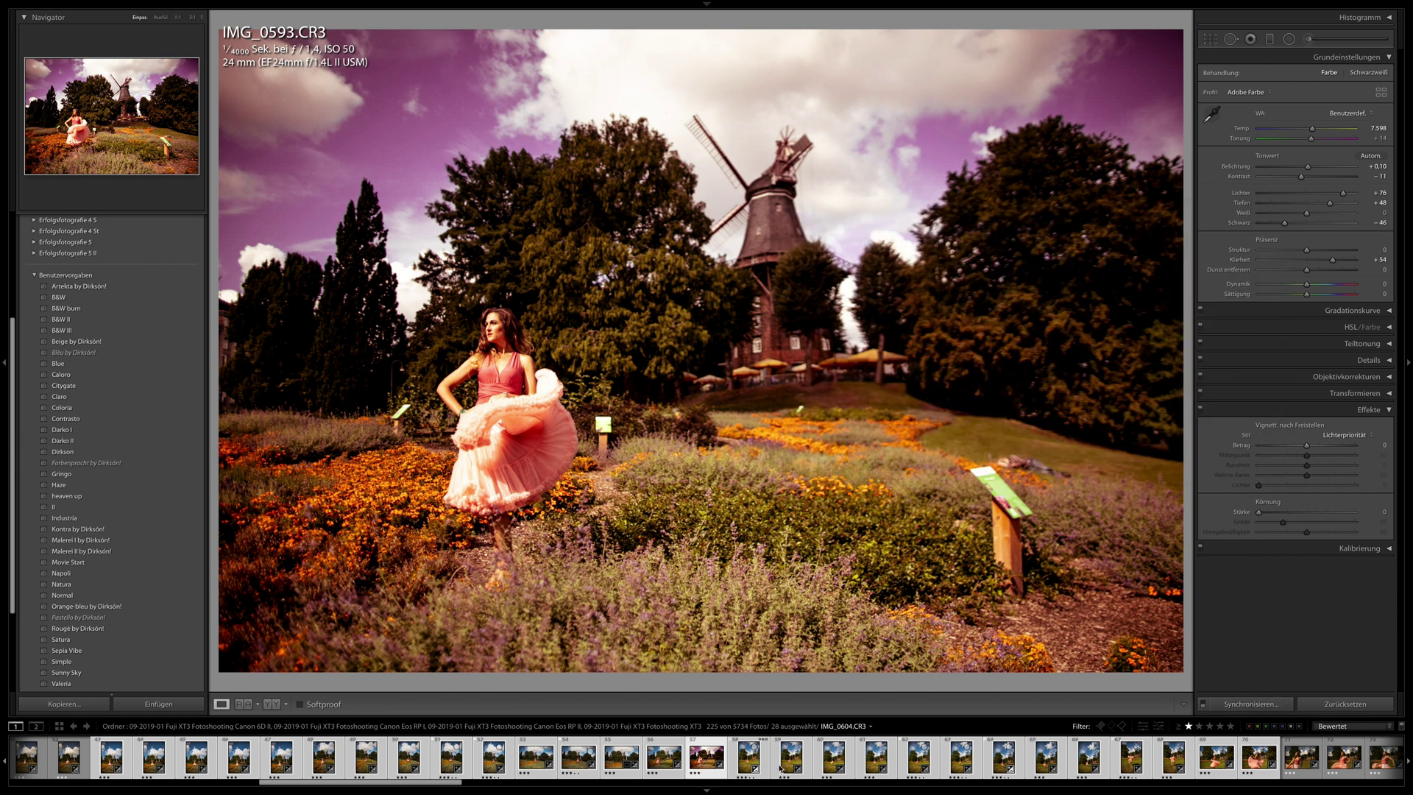
- Synchronize the heaven up look across the selected photos and review them from IMG_0604 to IMG_0623
click(753, 760)
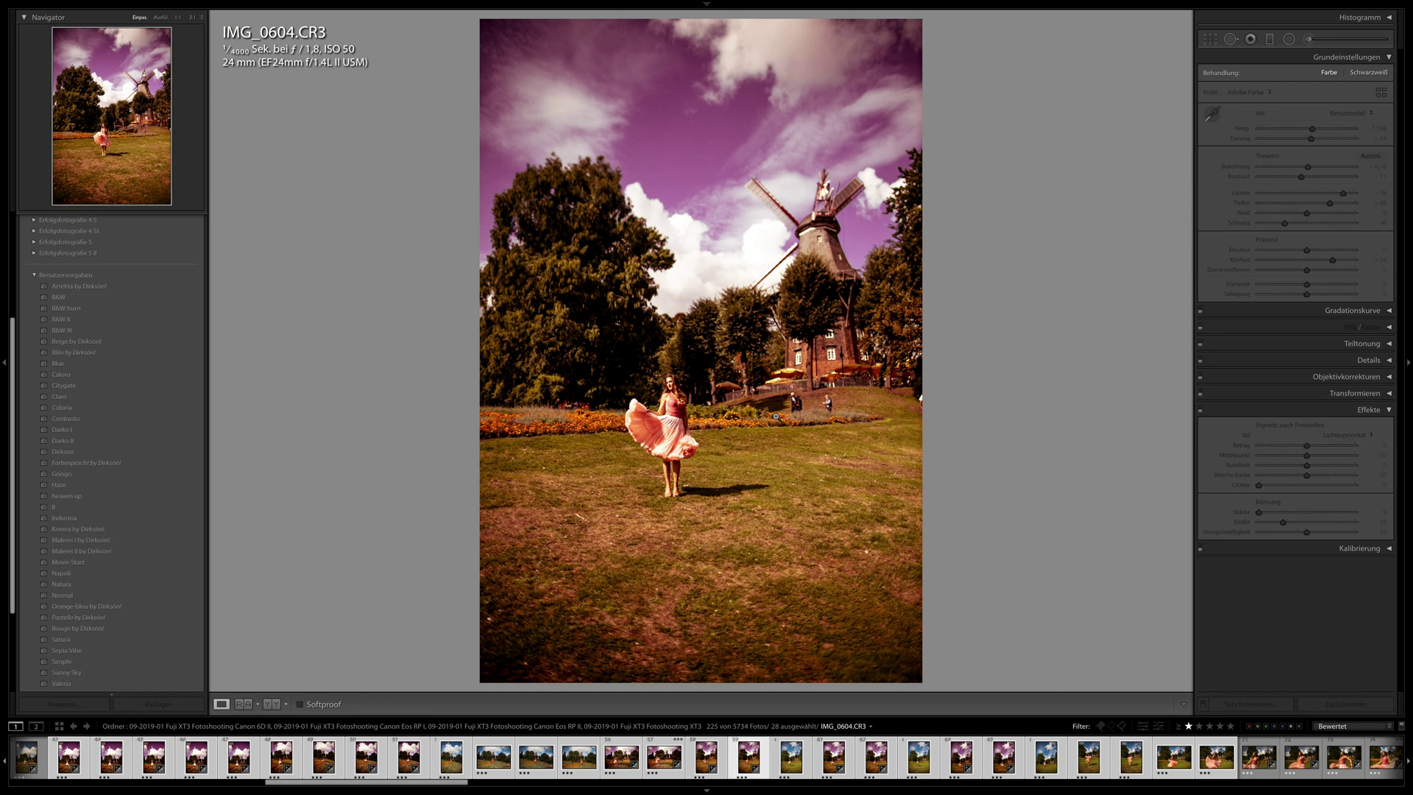
key(Right)
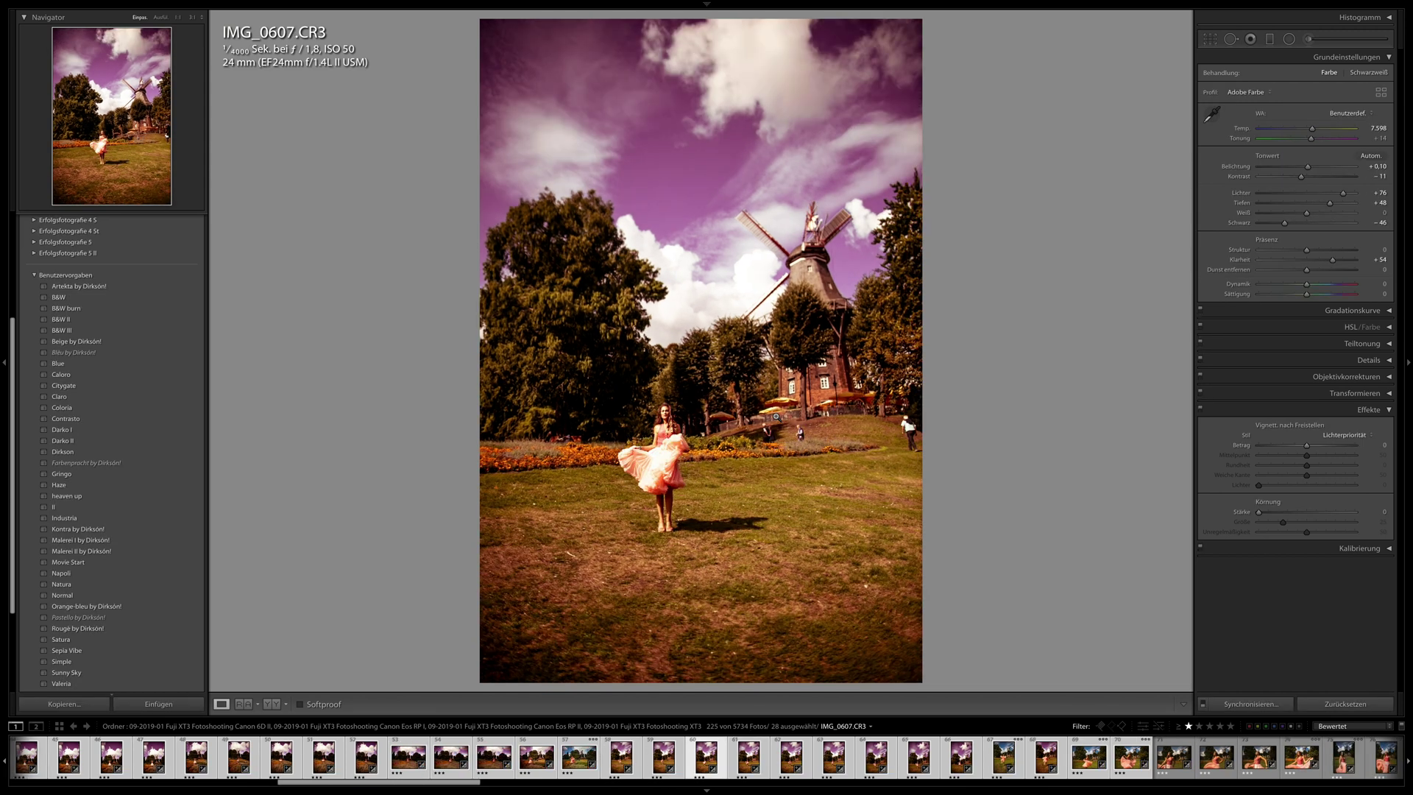
key(Right)
key(Right)
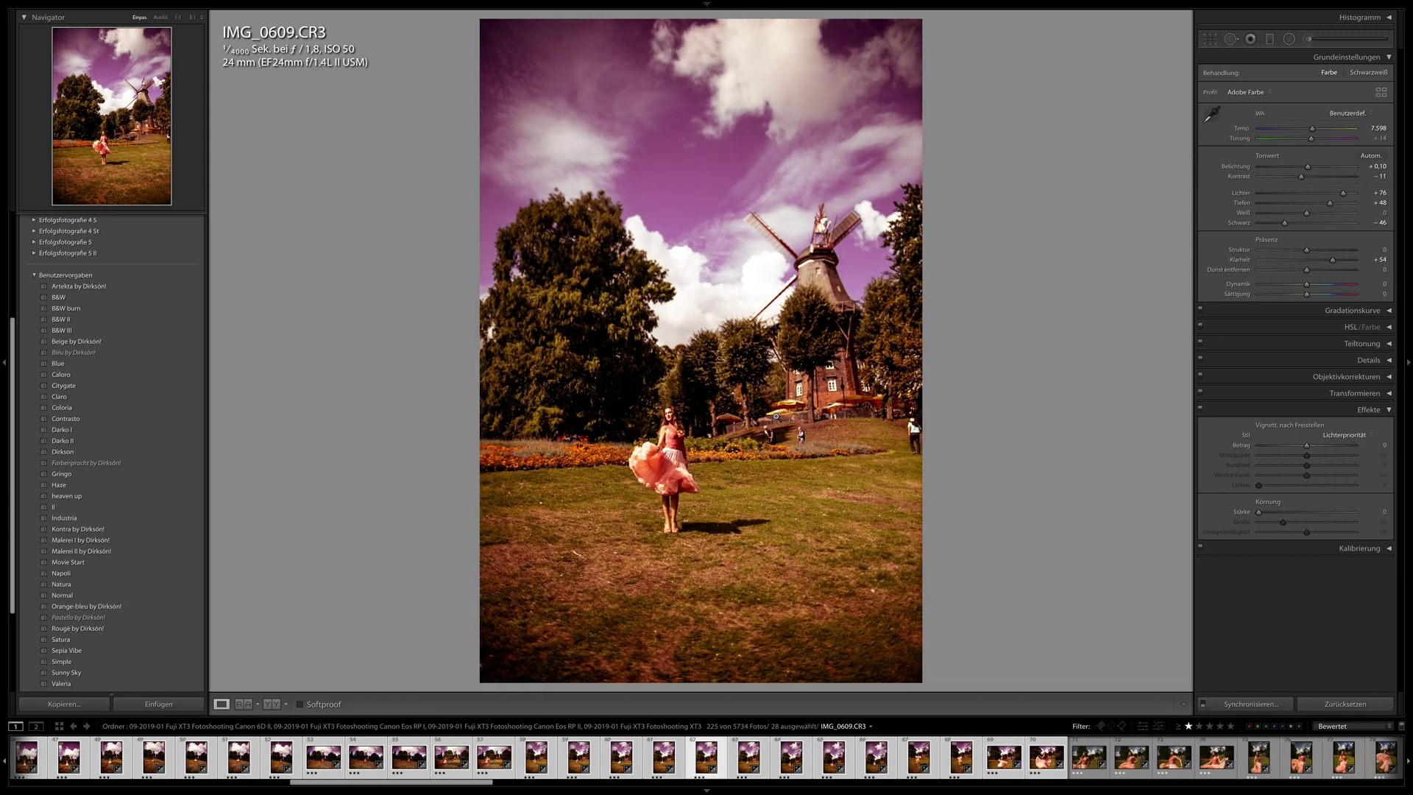
key(Right)
key(Right)
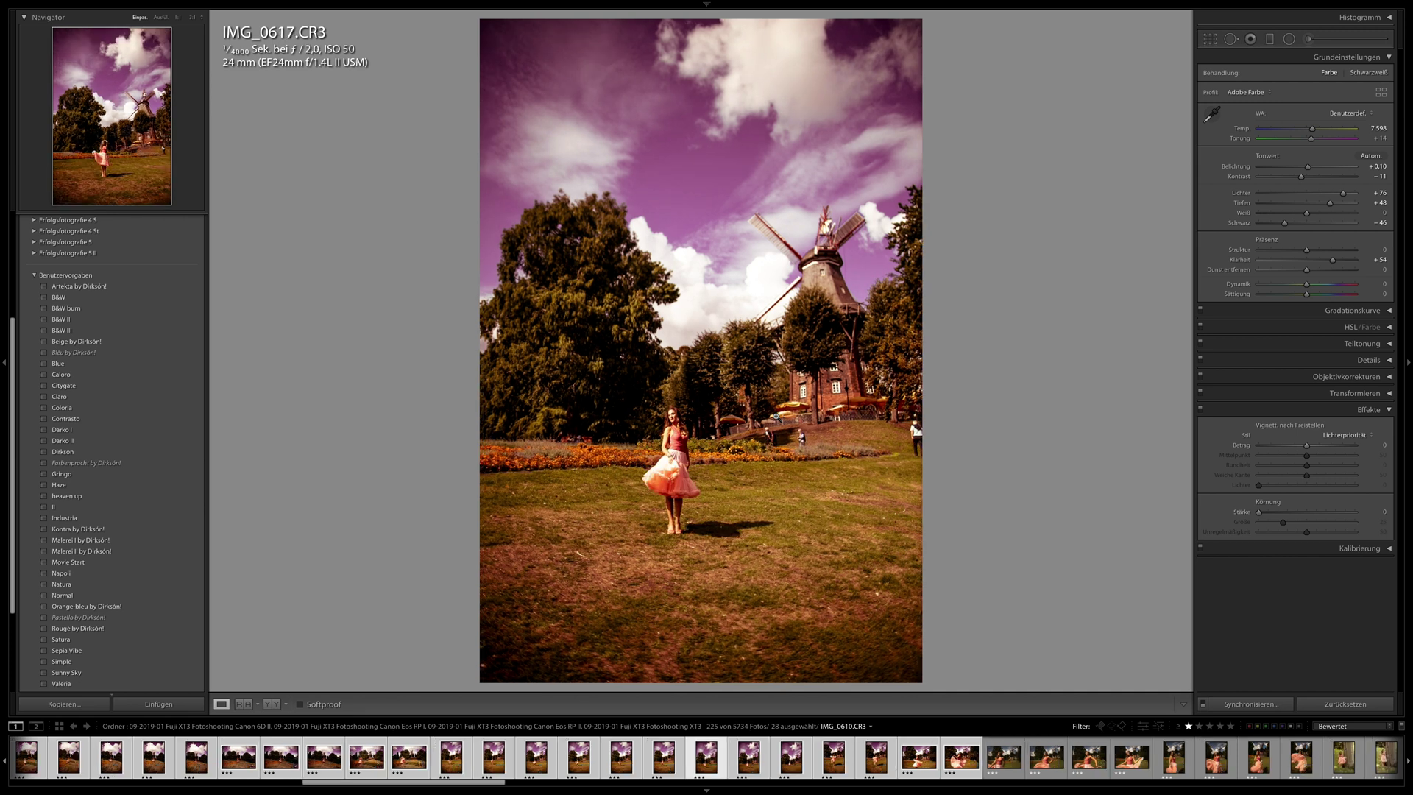
key(Right)
key(Right)
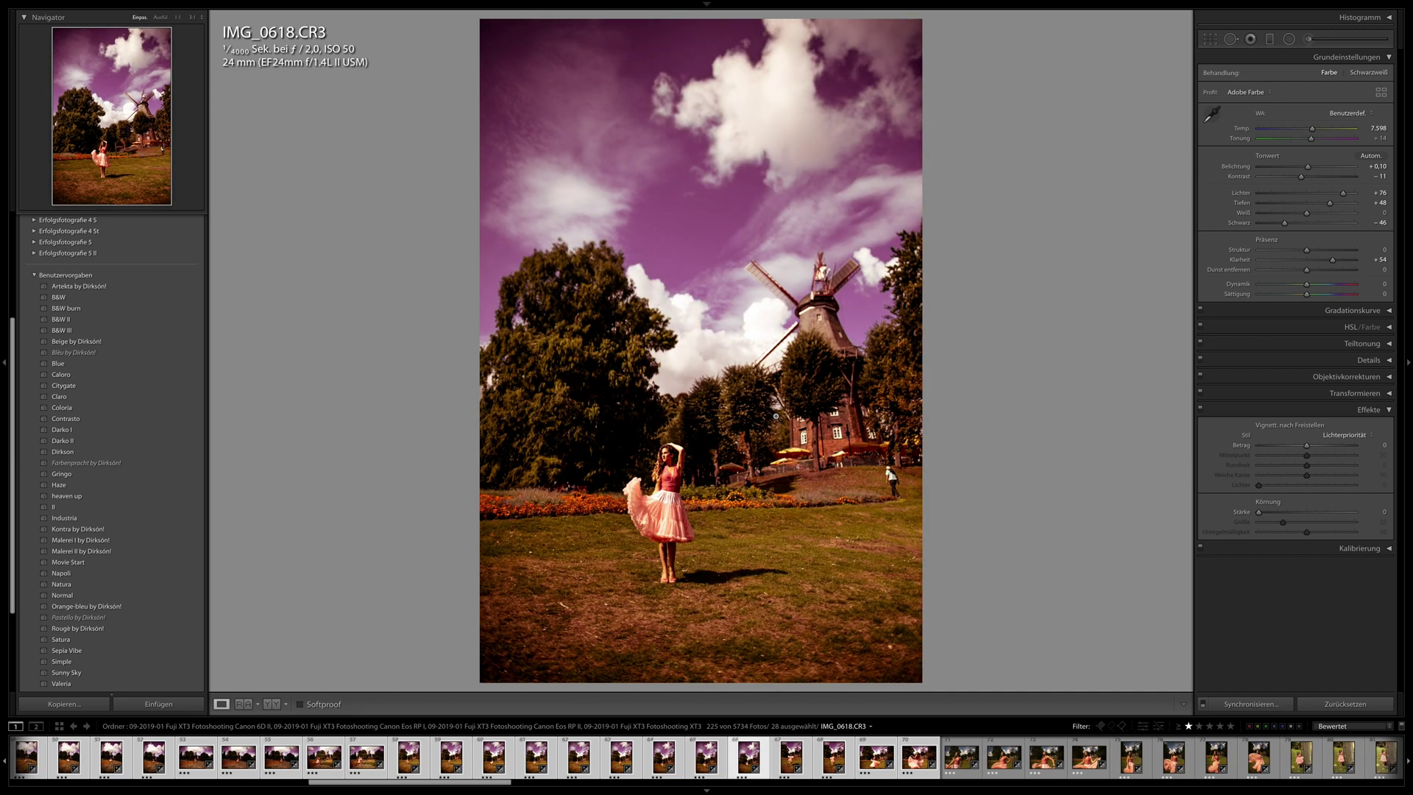
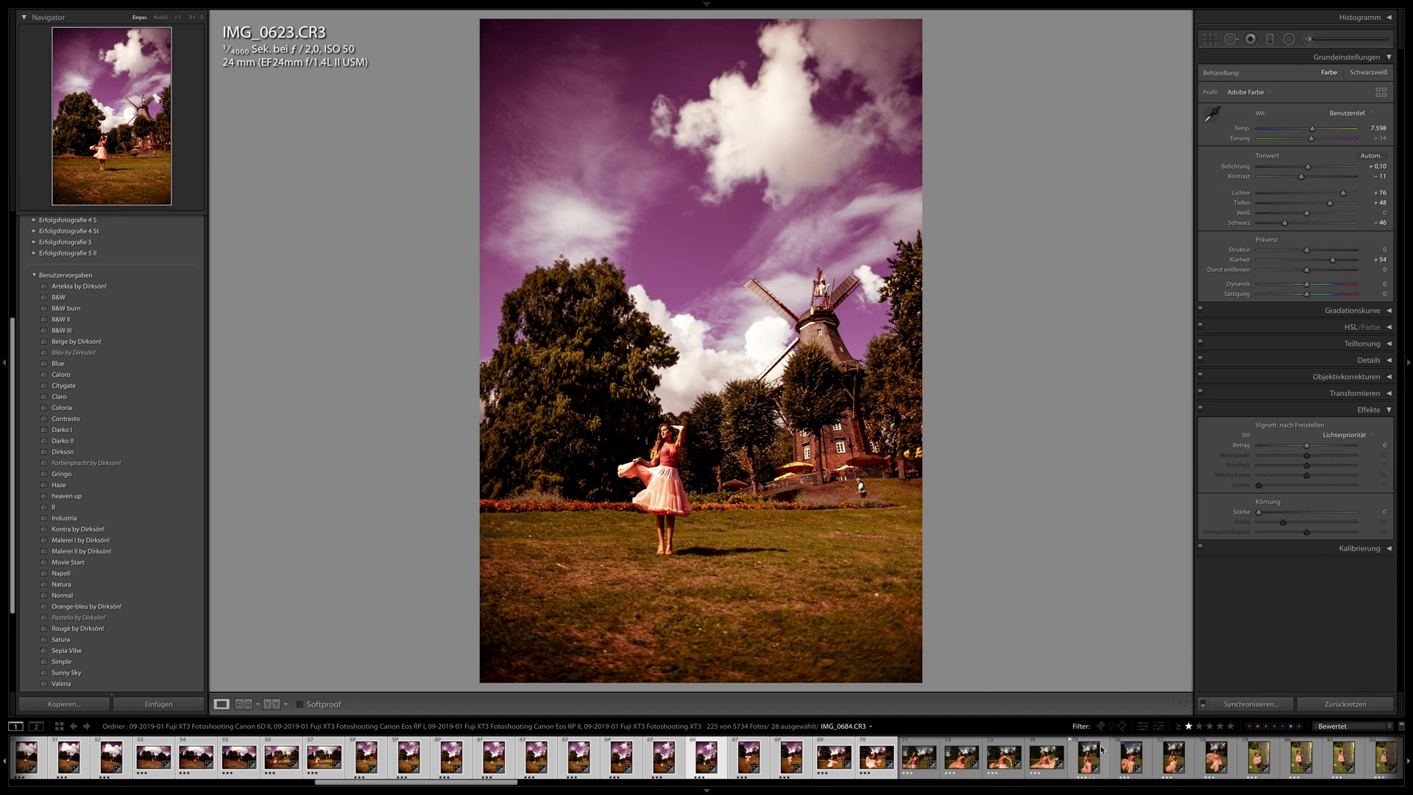
- Find IMG_0766 in the tree series and apply the Blue user preset to it
scroll(1113, 766, down, 5)
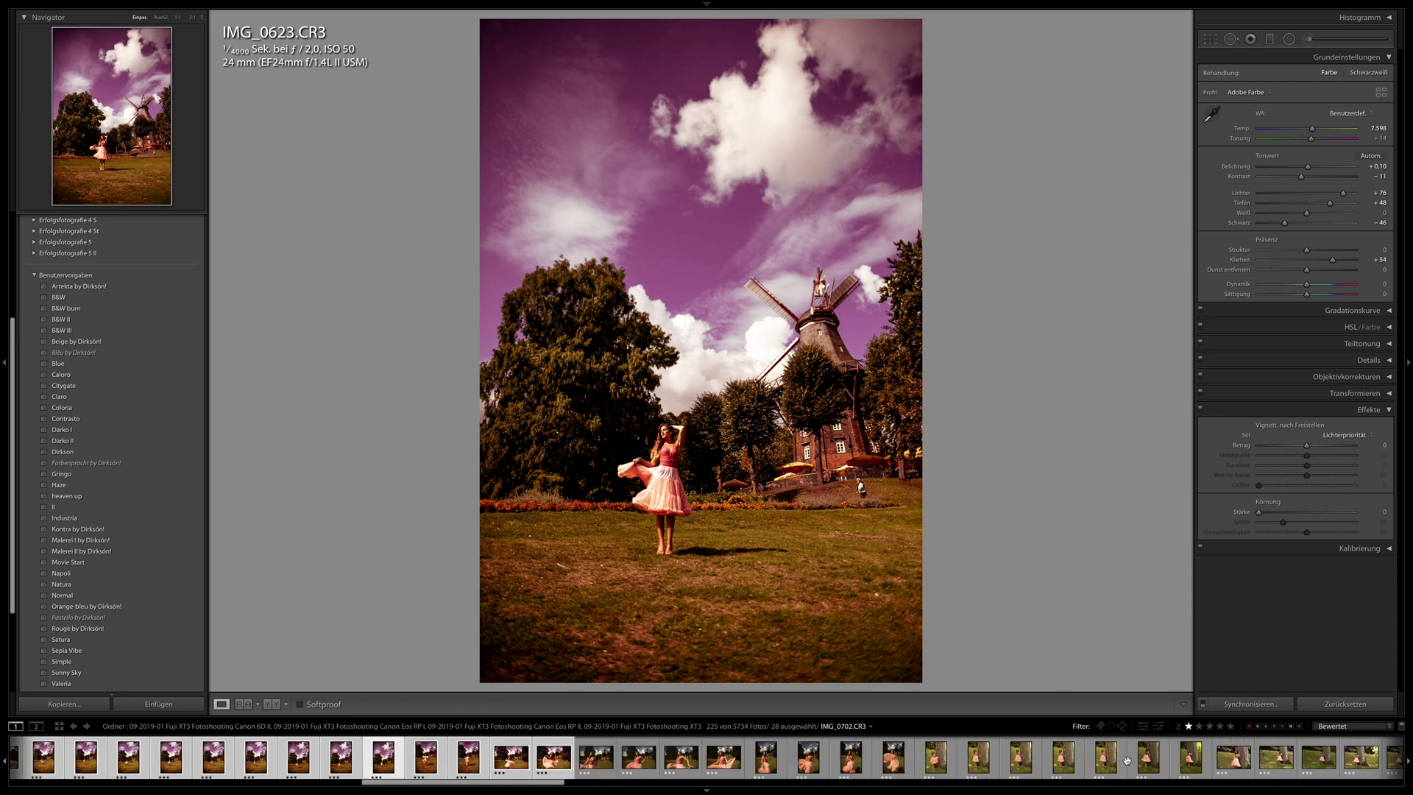
click(1108, 766)
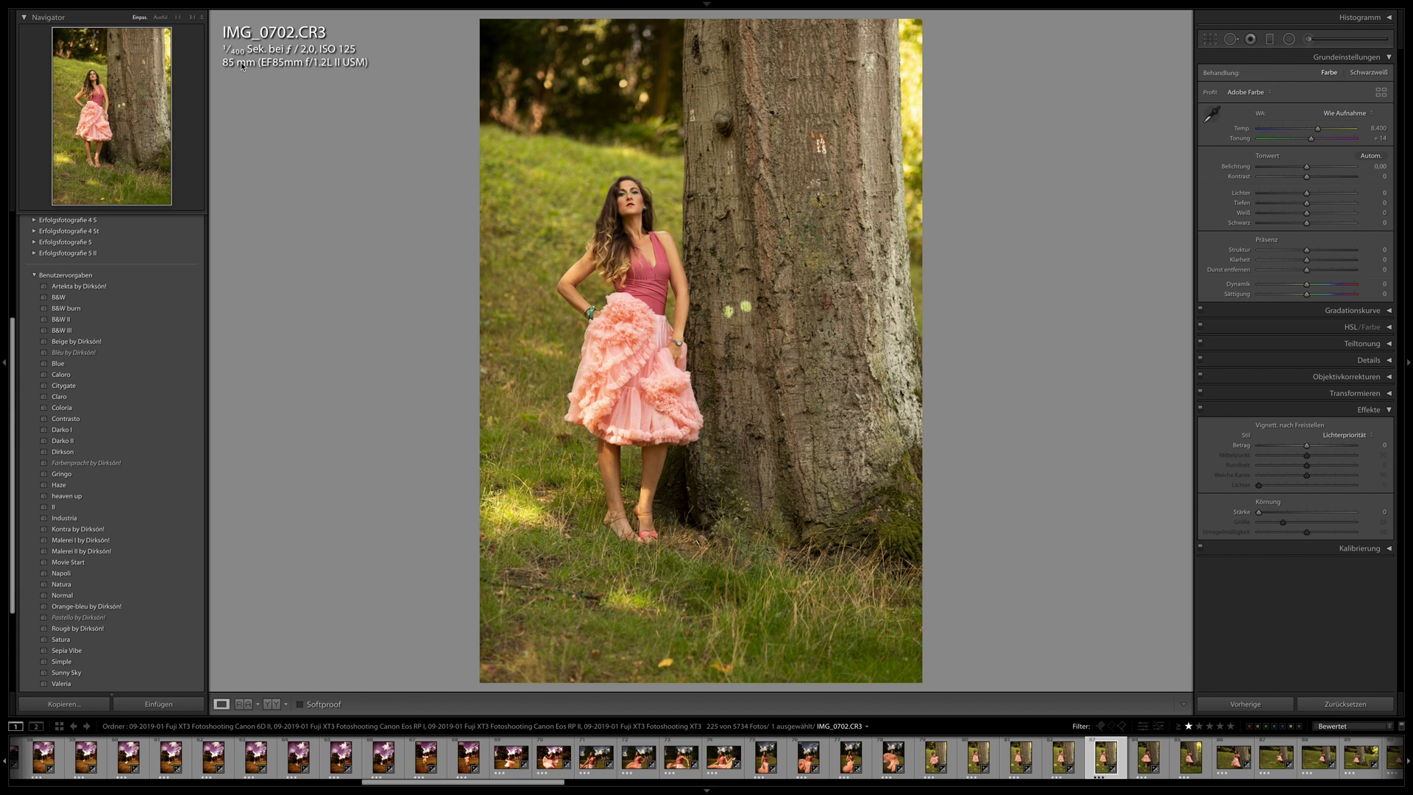
scroll(1134, 763, down, 3)
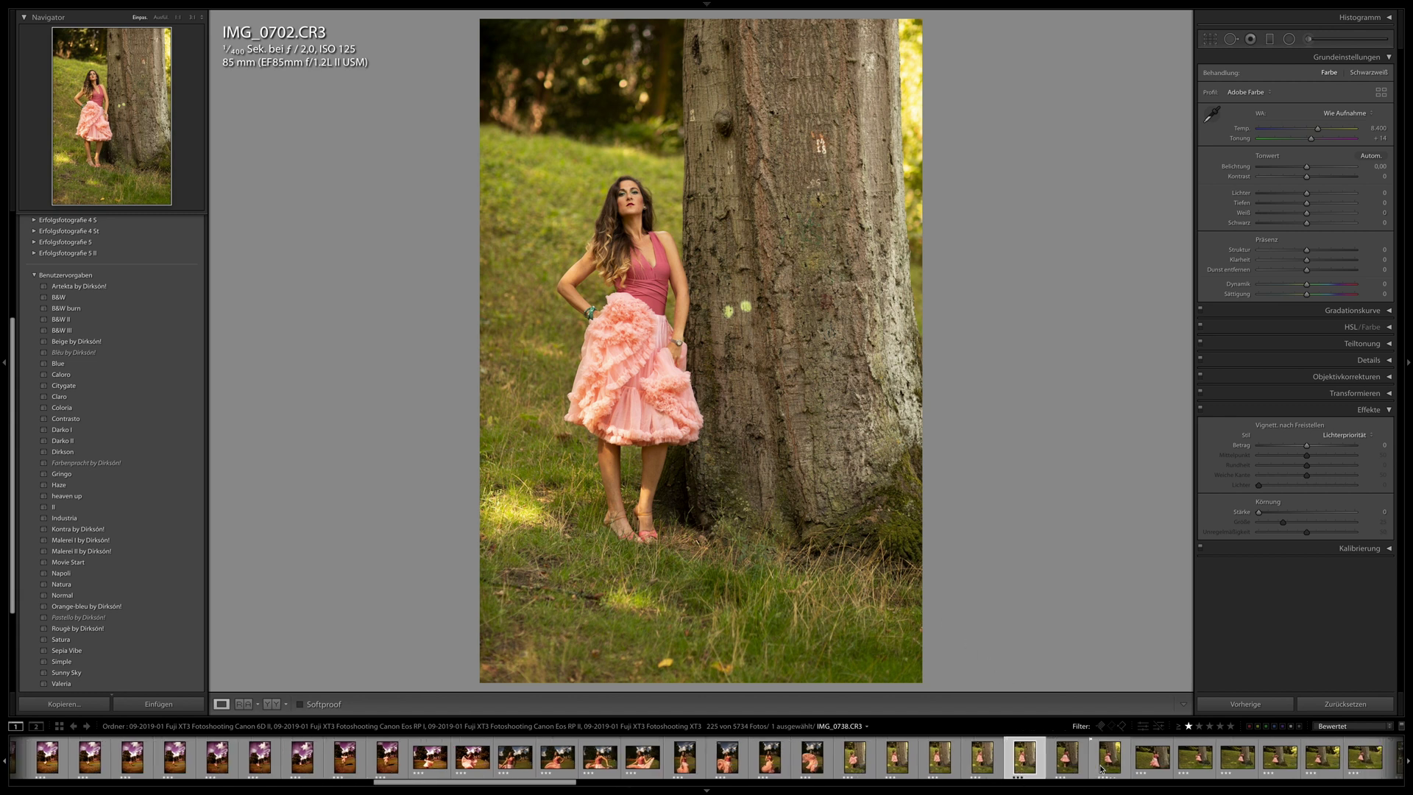
click(1133, 763)
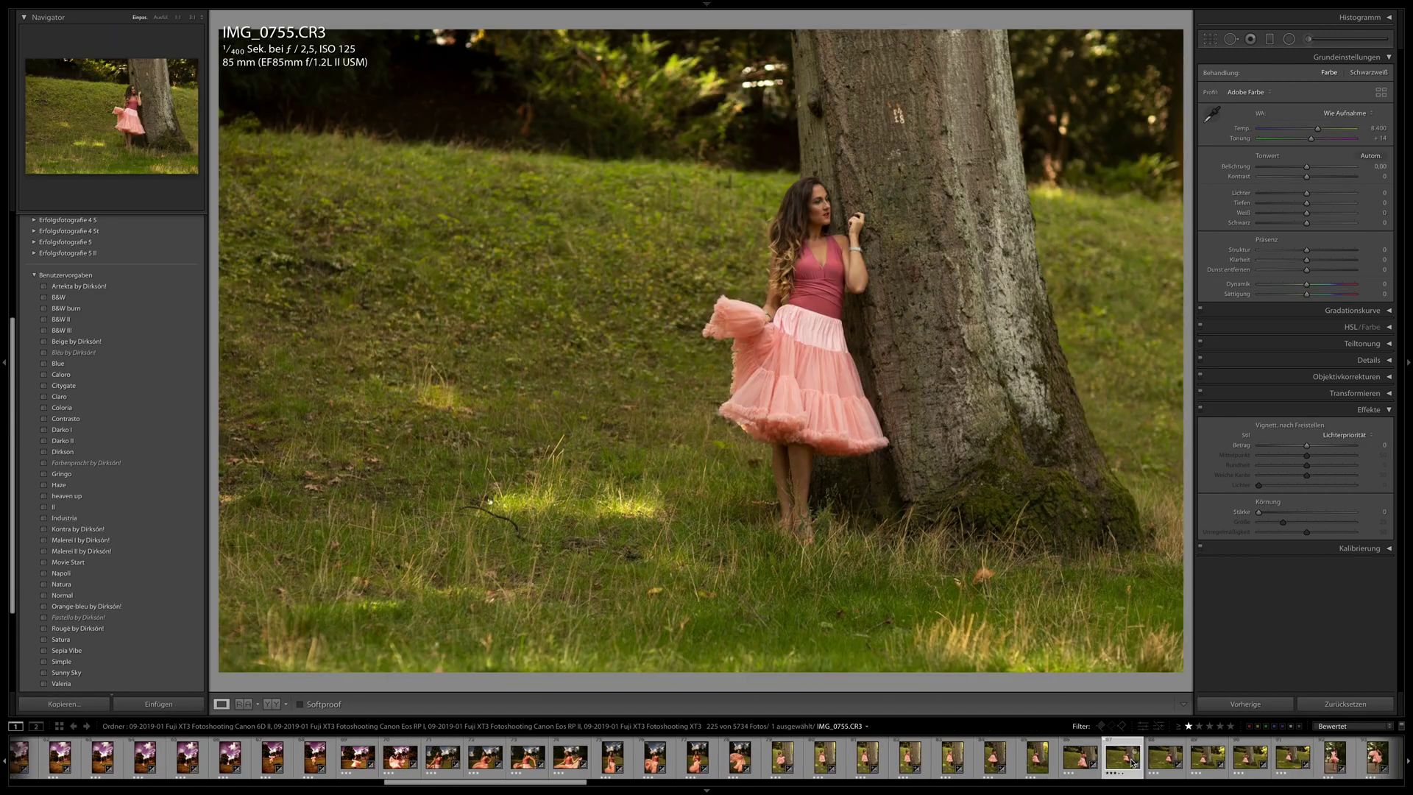
scroll(1134, 764, down, 2)
click(1112, 766)
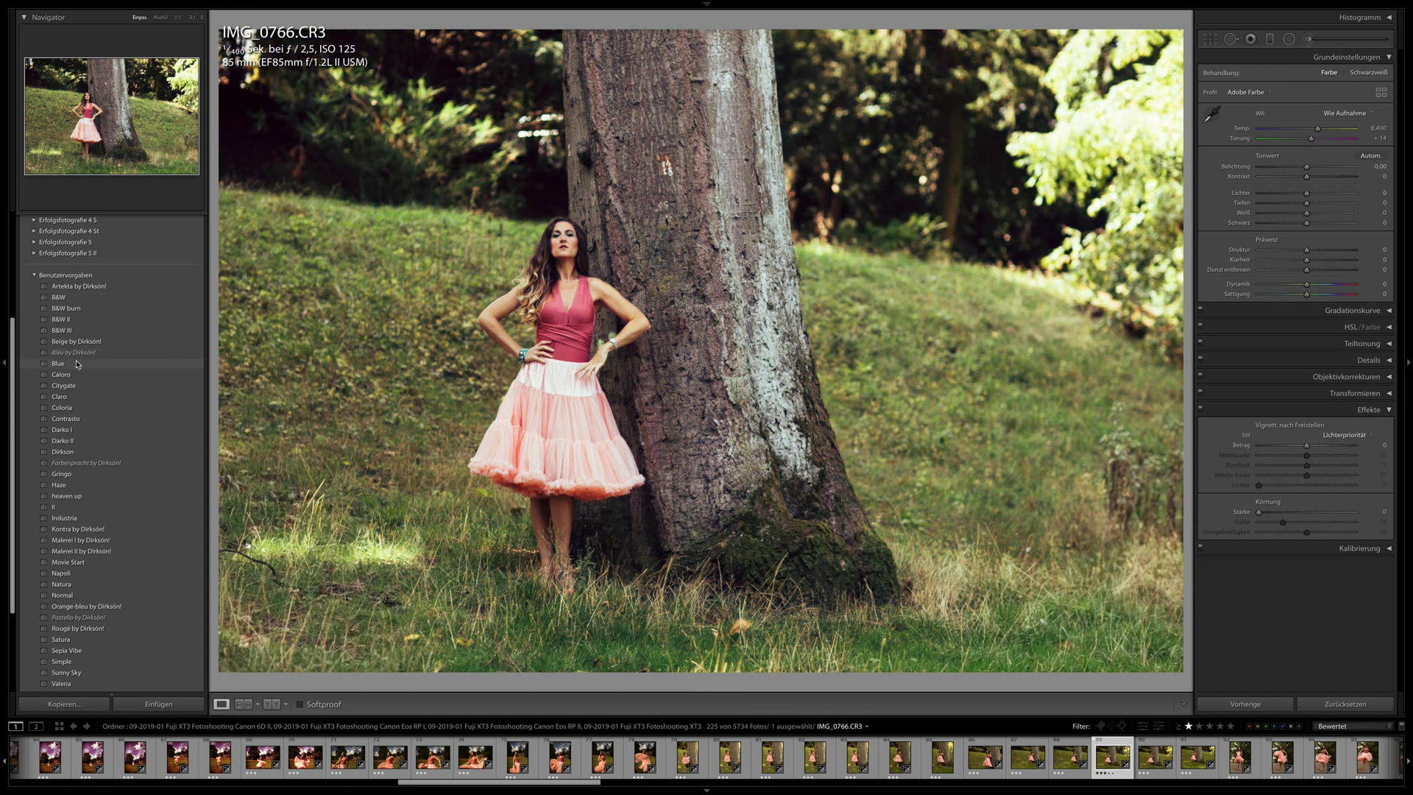
click(77, 364)
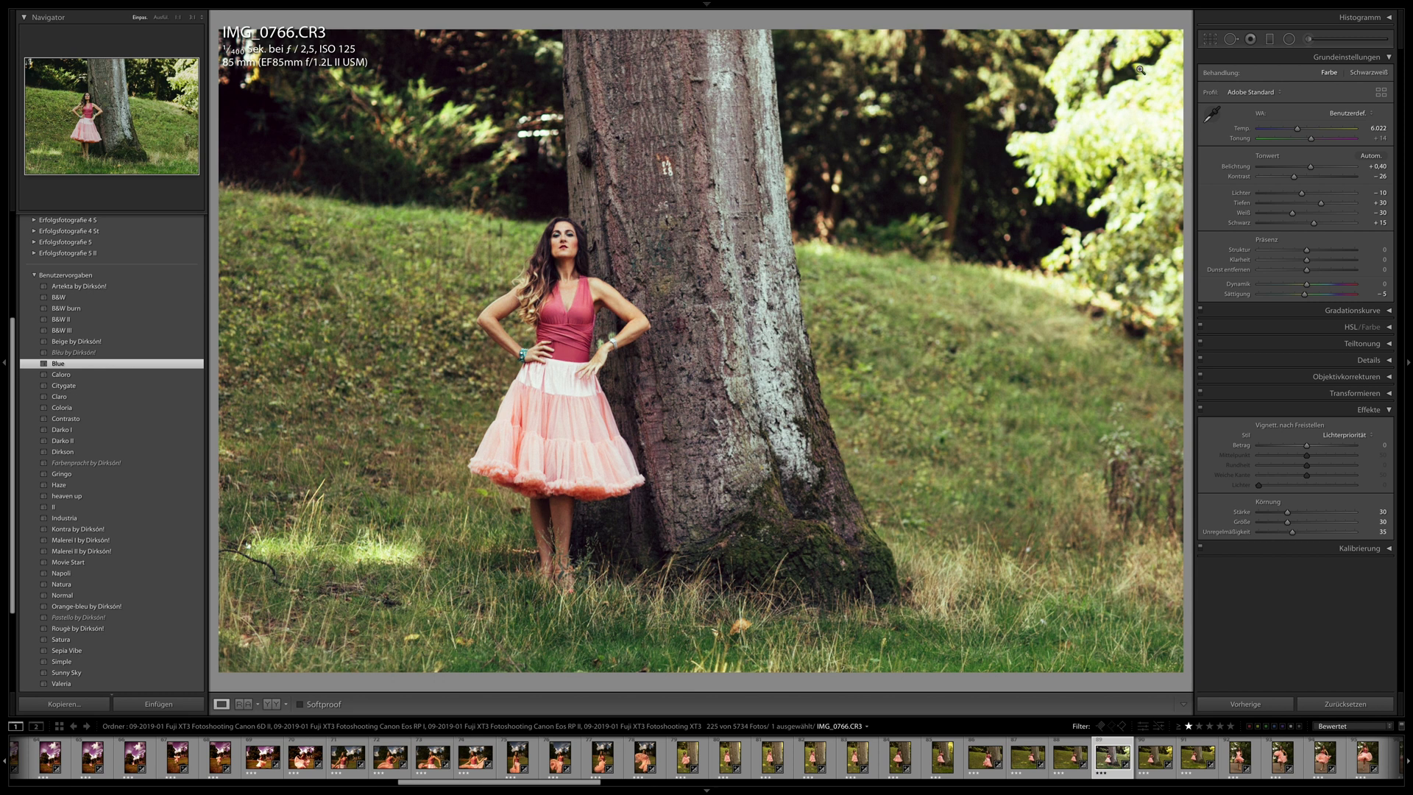
- Check IMG_0766's crop and set its exposure to +0.30 and temperature to 7,033
click(1210, 39)
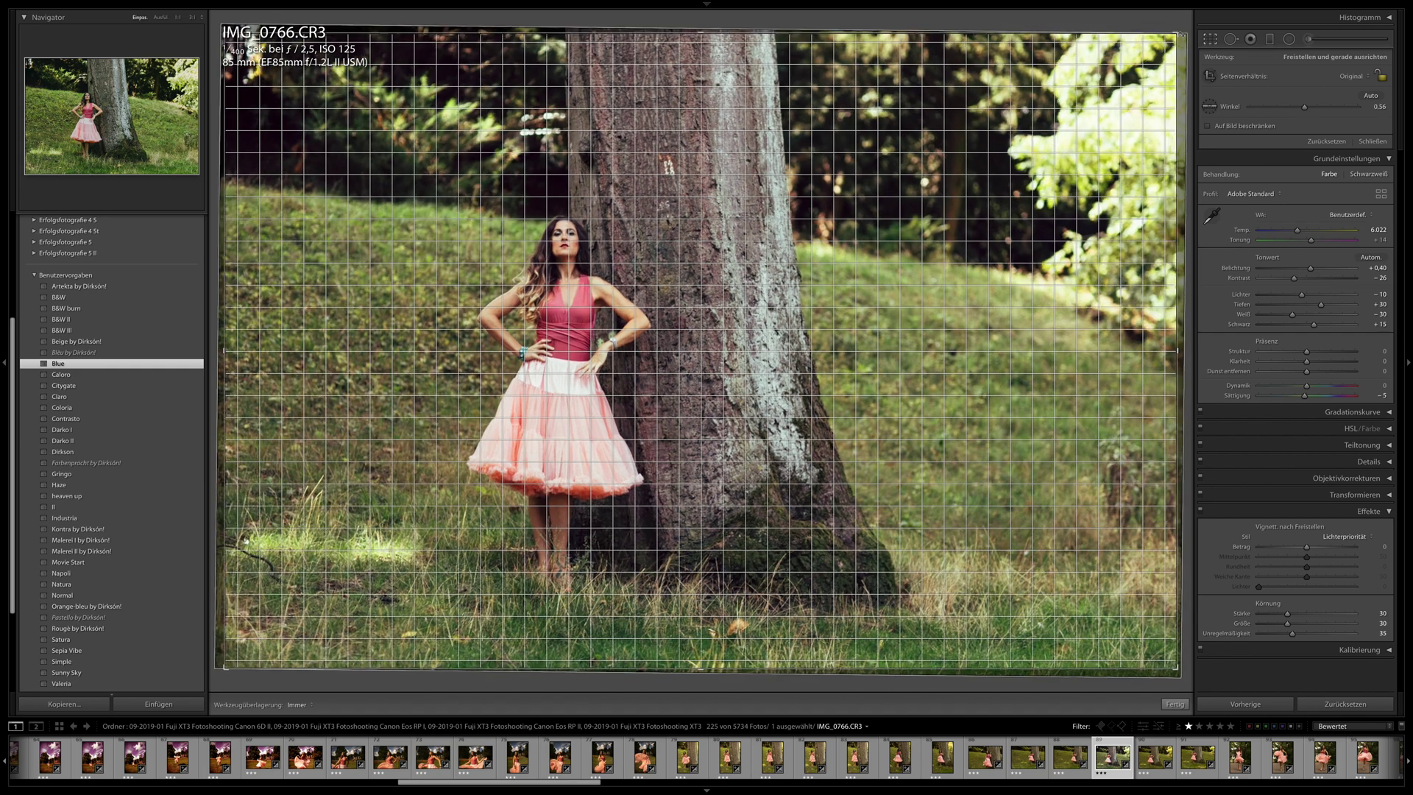
key(r)
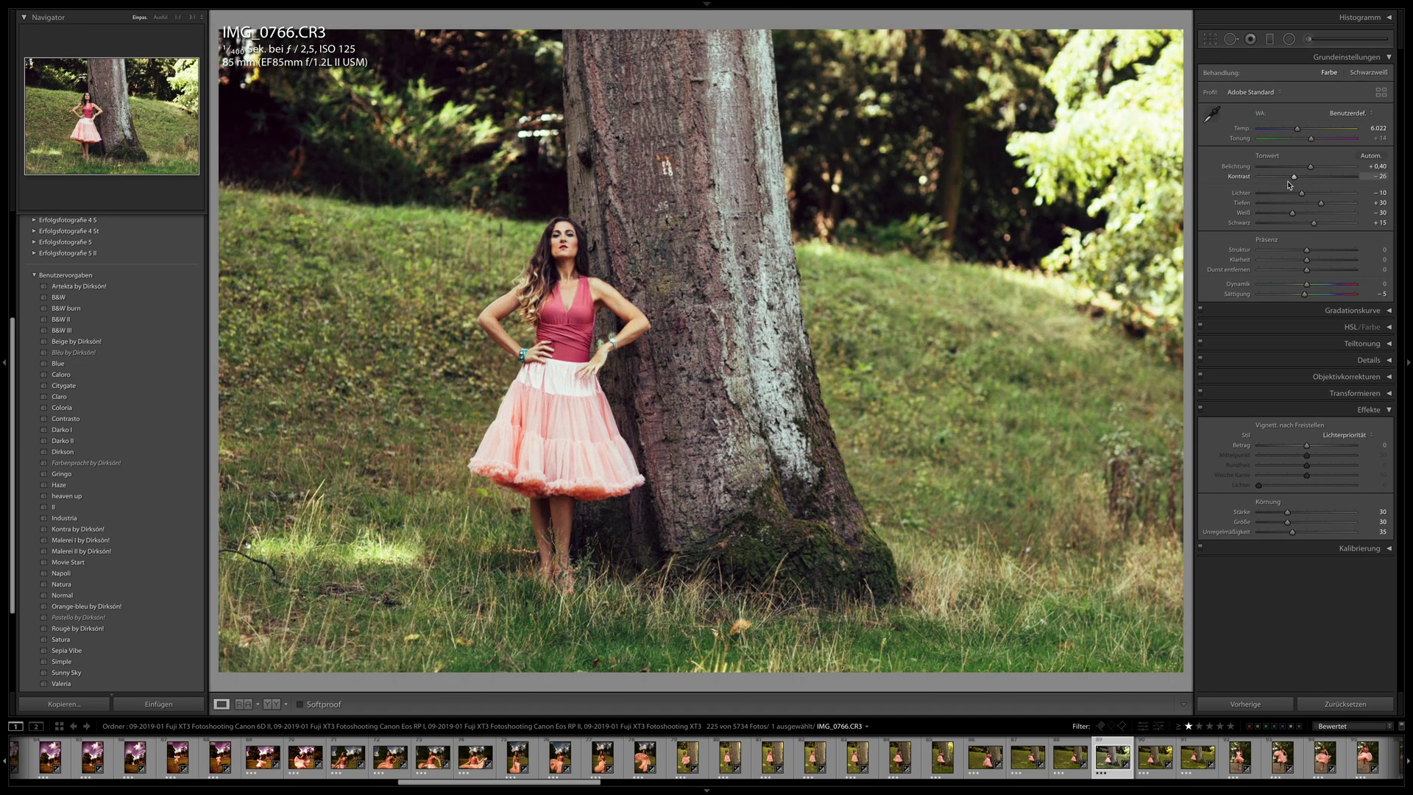
drag(1311, 169, 1309, 135)
- Select the 11 photos from IMG_0695 to IMG_0766 and synchronize IMG_0766's settings to the others
shift+click(683, 766)
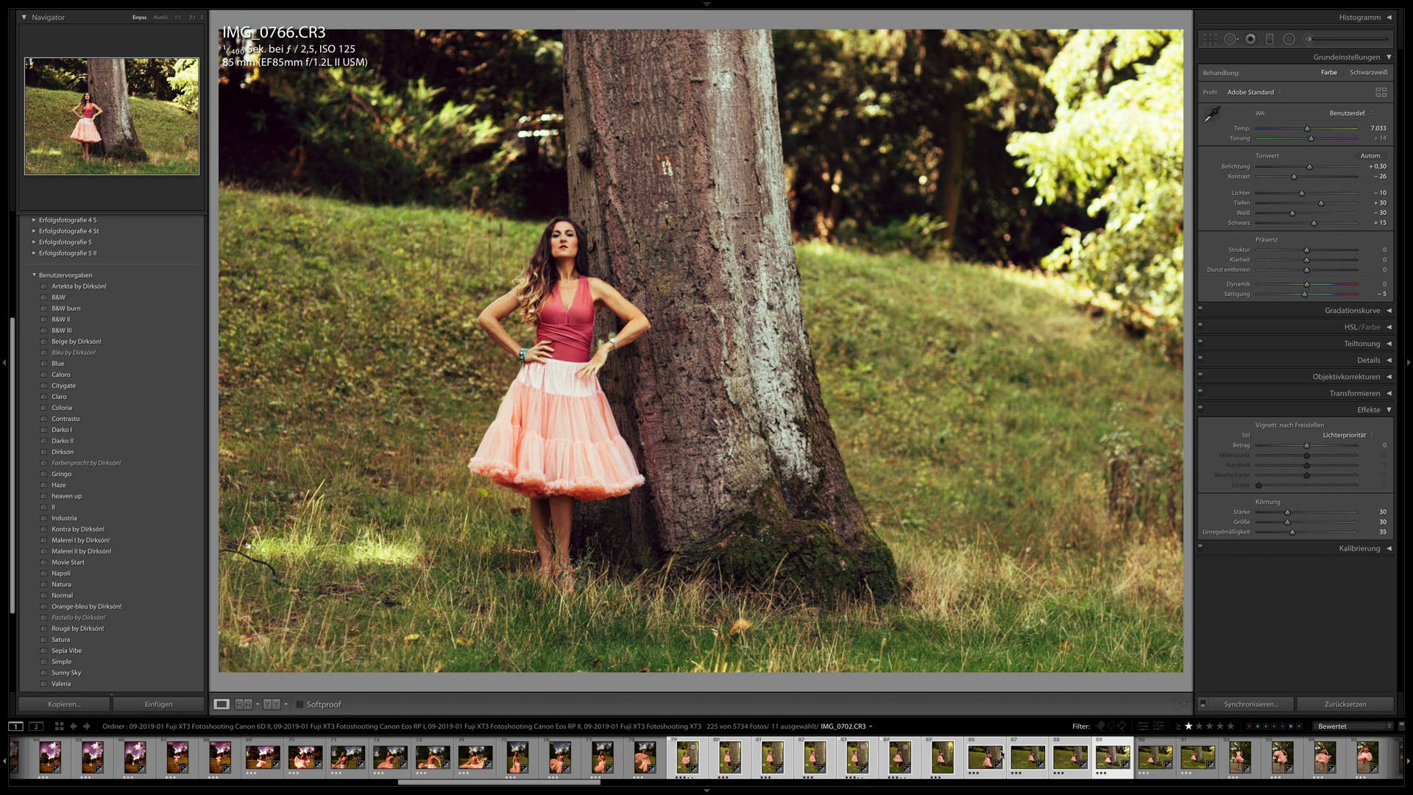
click(1241, 705)
key(Return)
- Review the synchronized photos from IMG_0695 to IMG_0755 and set IMG_0720's exposure to +0.70
click(687, 757)
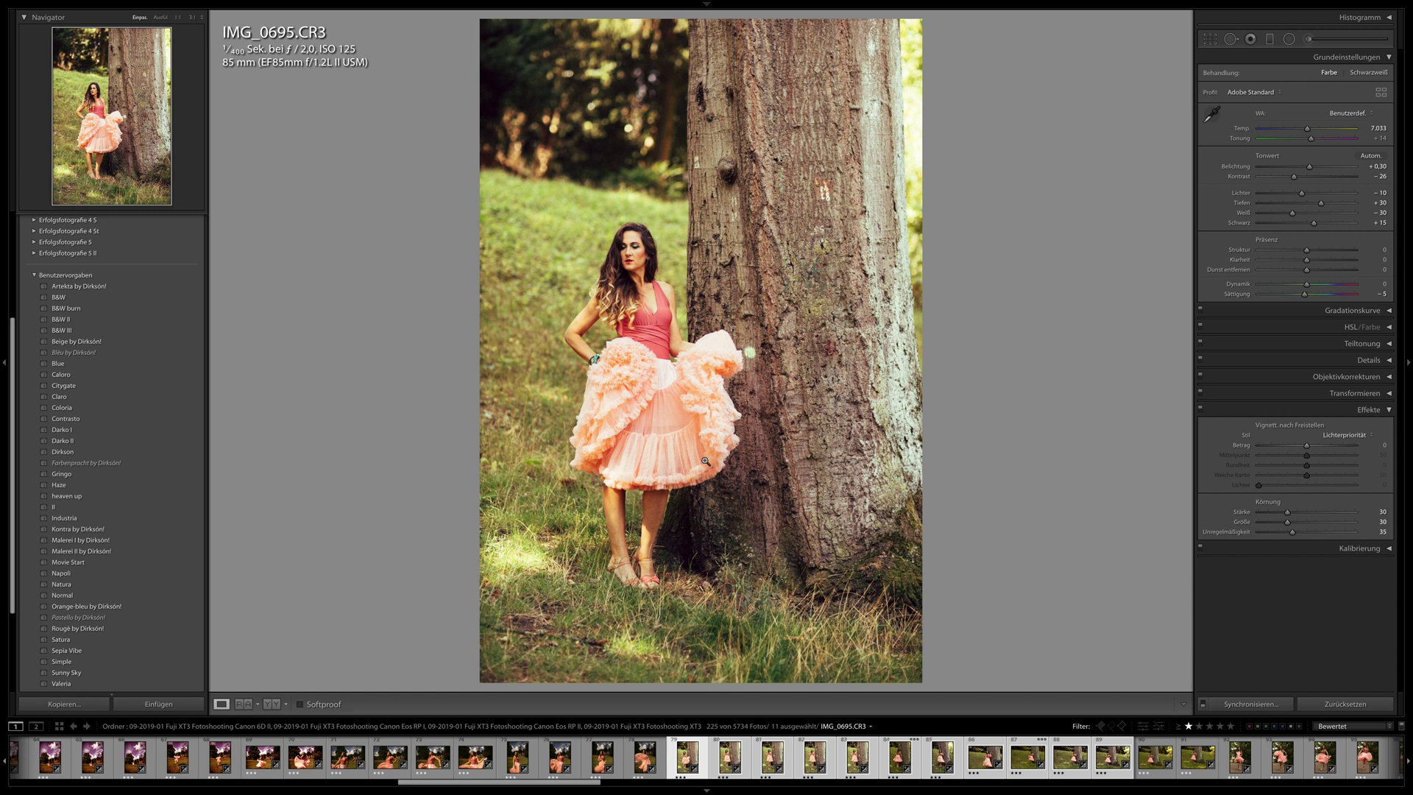
key(Right)
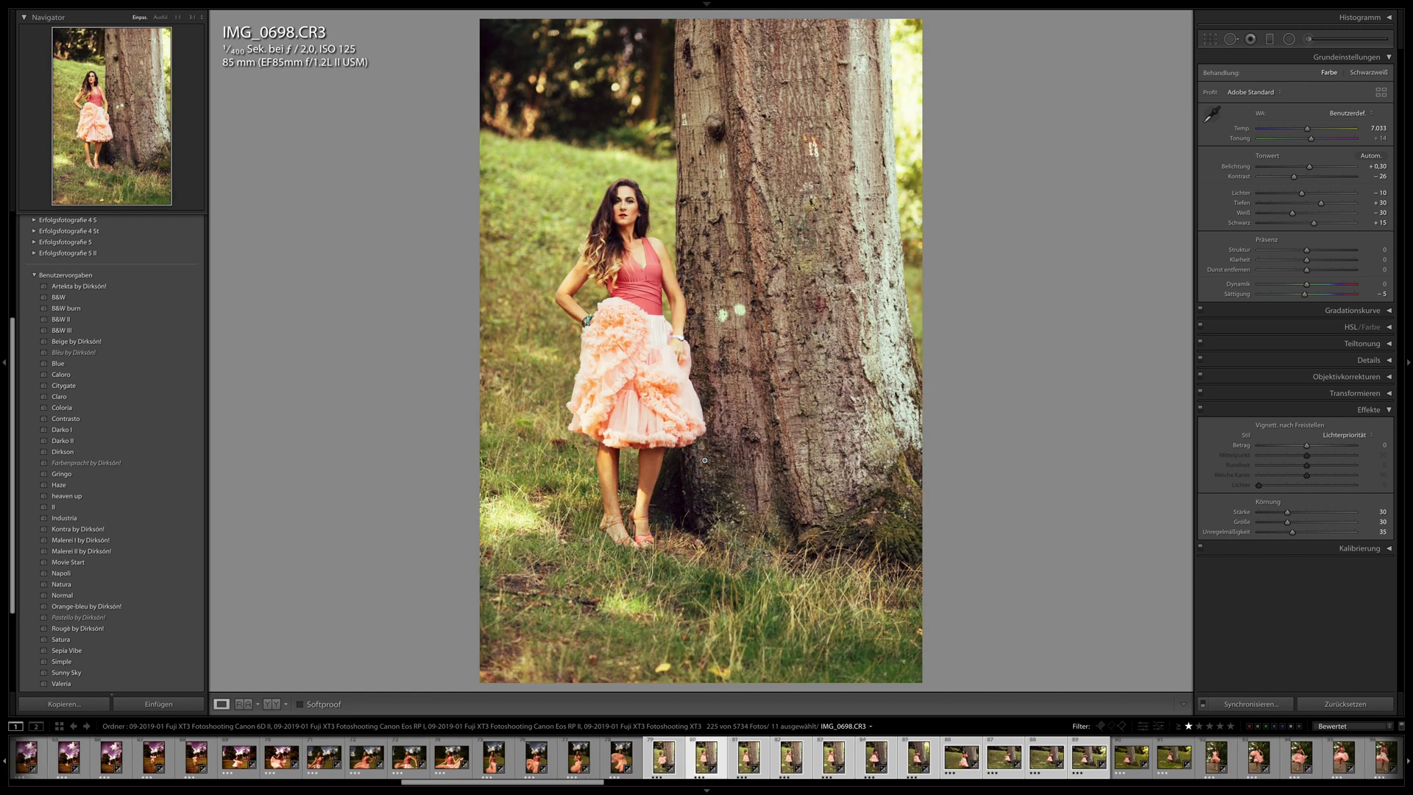
key(Right)
key(Right)
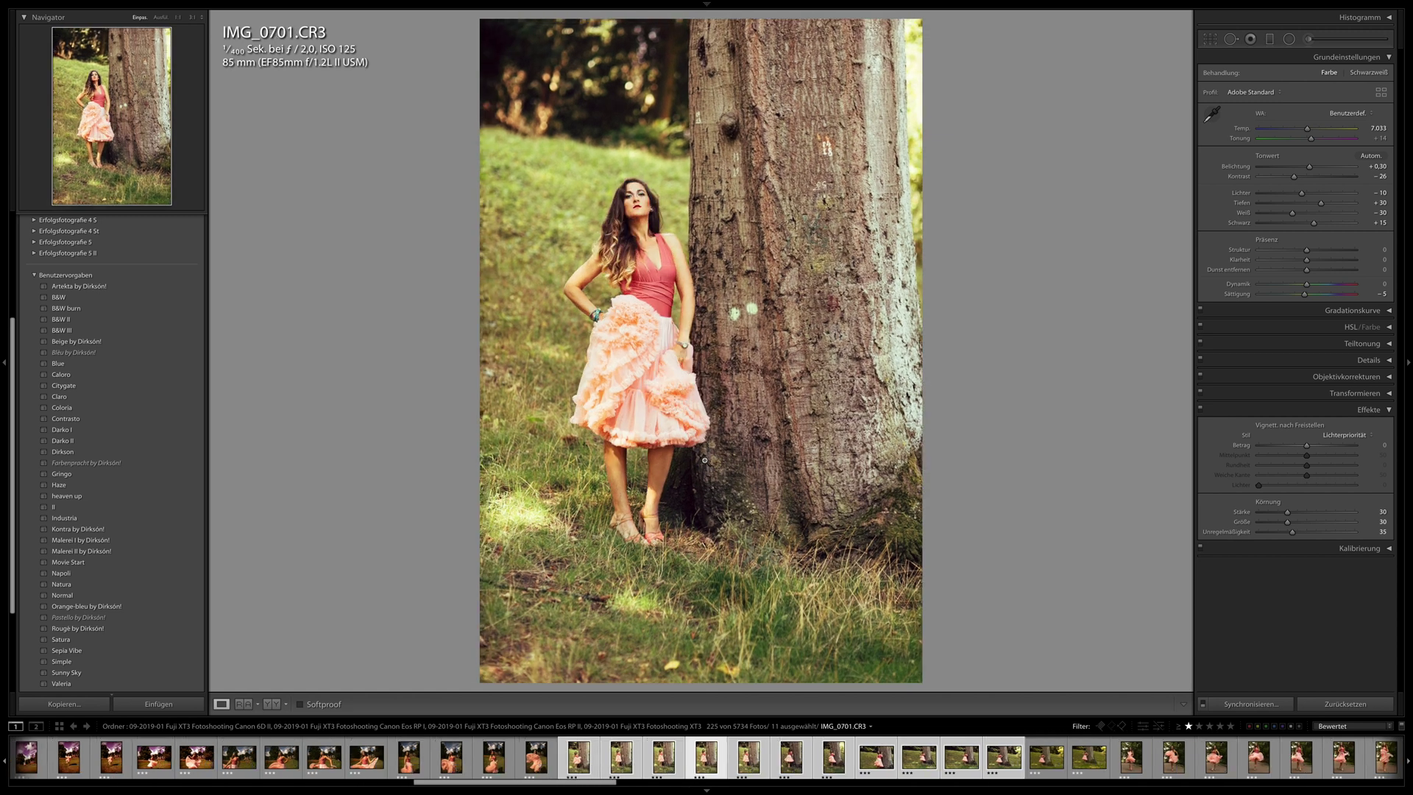
key(Right)
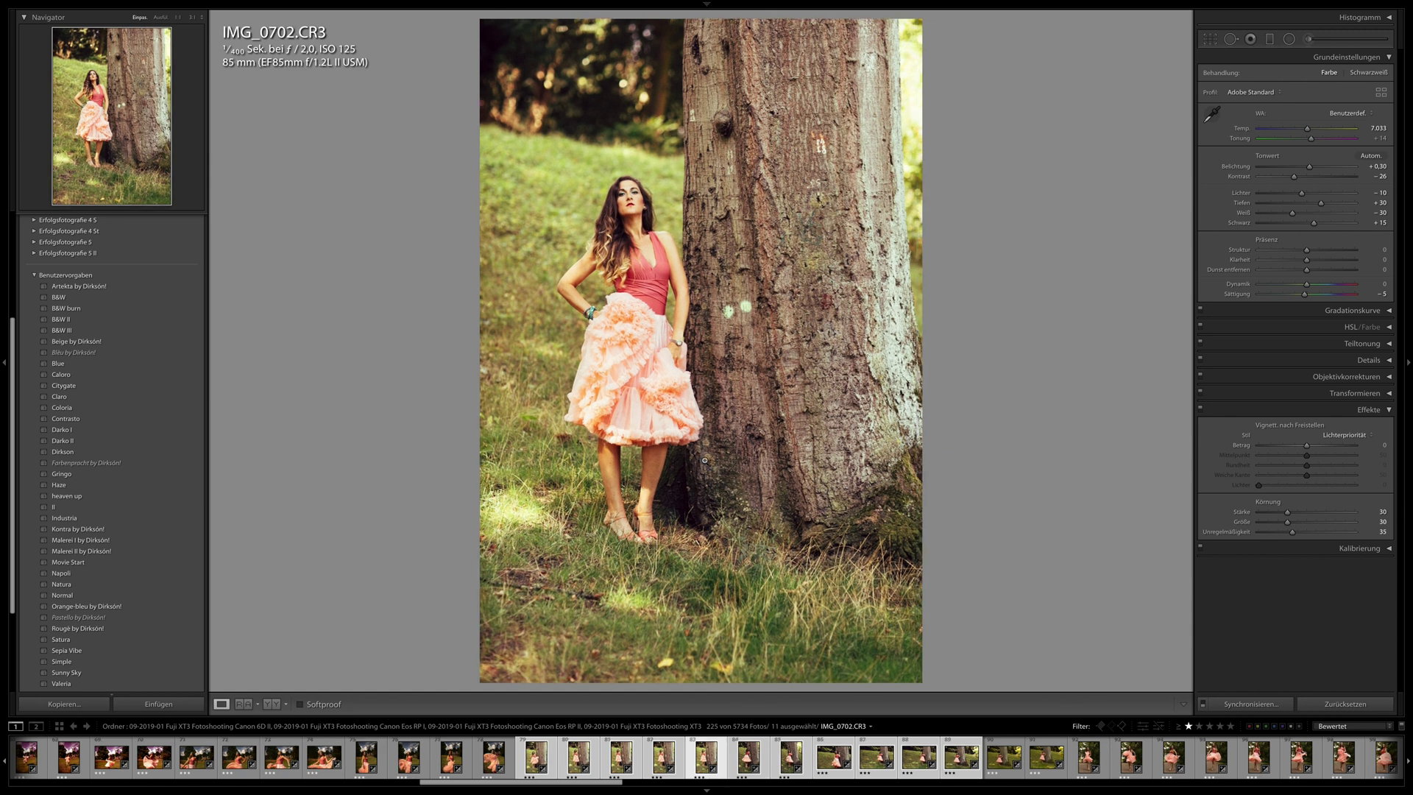
key(Right)
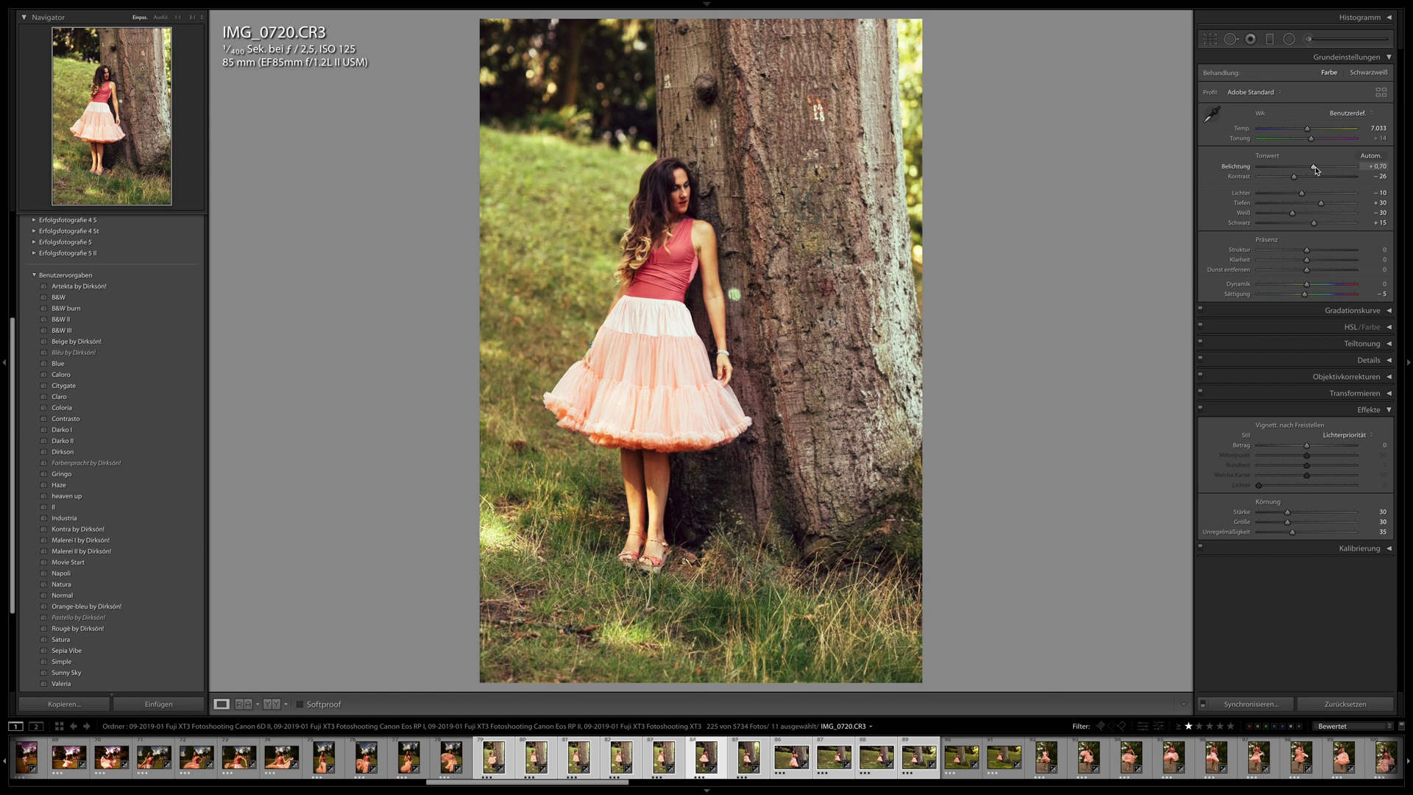
key(Right)
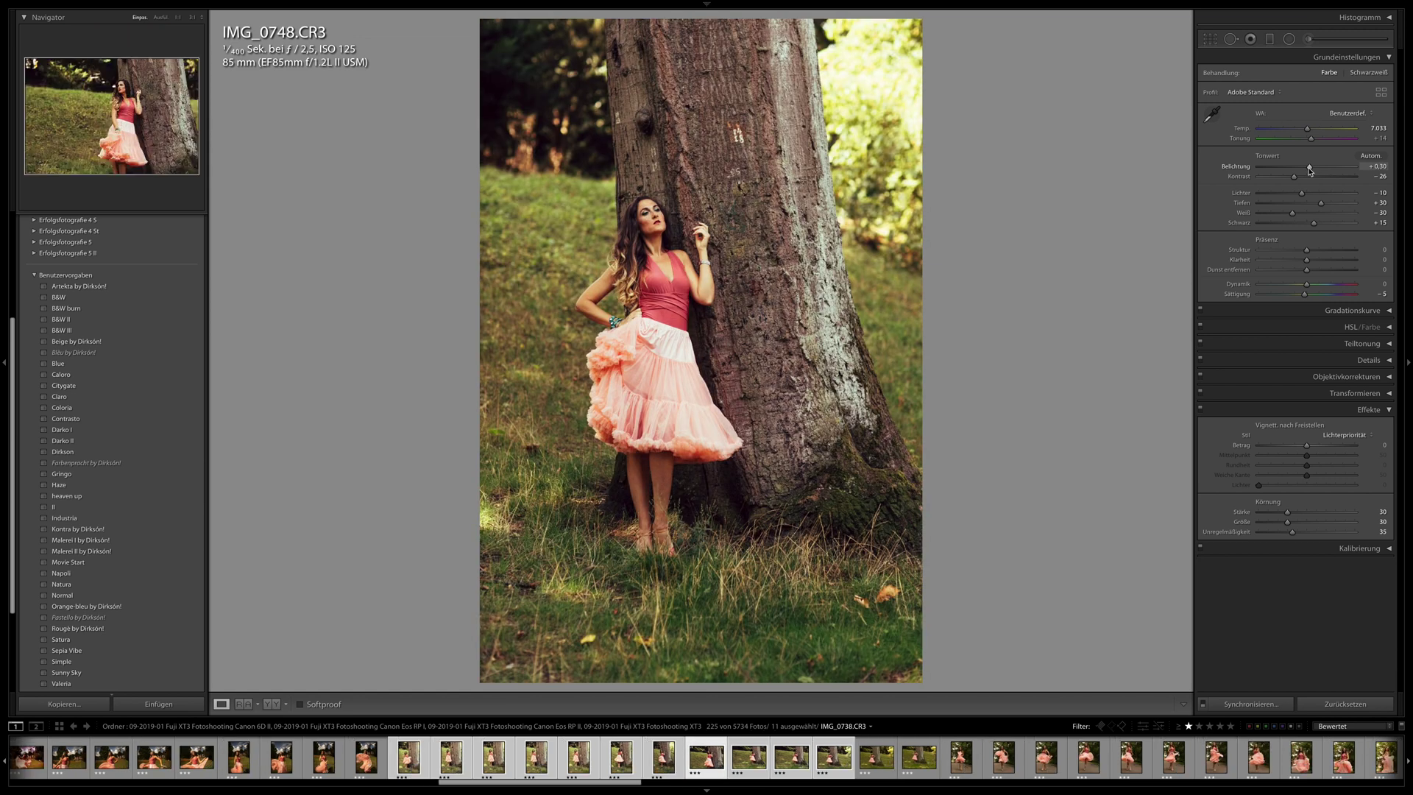
key(Right)
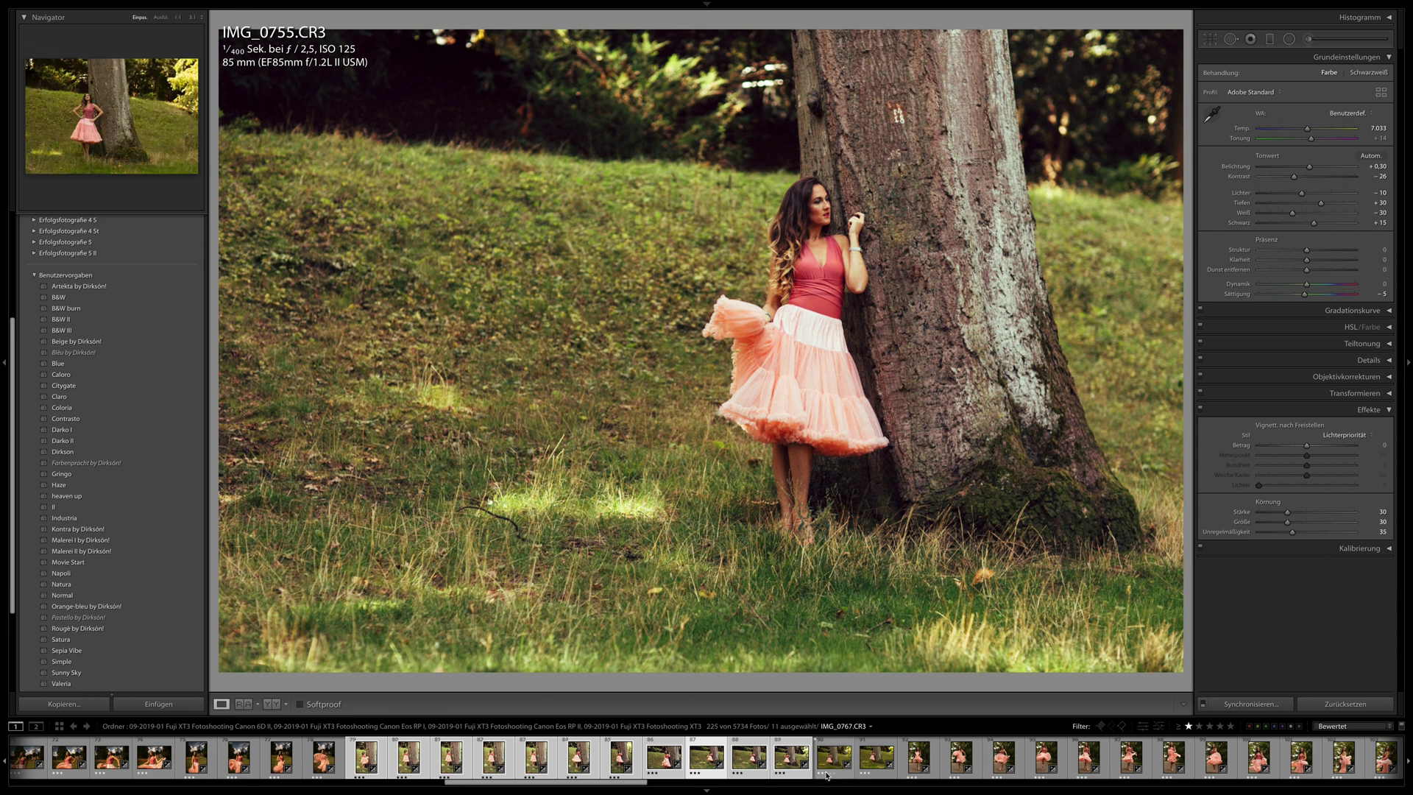
- Select the 15 photos starting at IMG_0766 and synchronize its settings to the others
click(792, 758)
scroll(786, 767, down, 3)
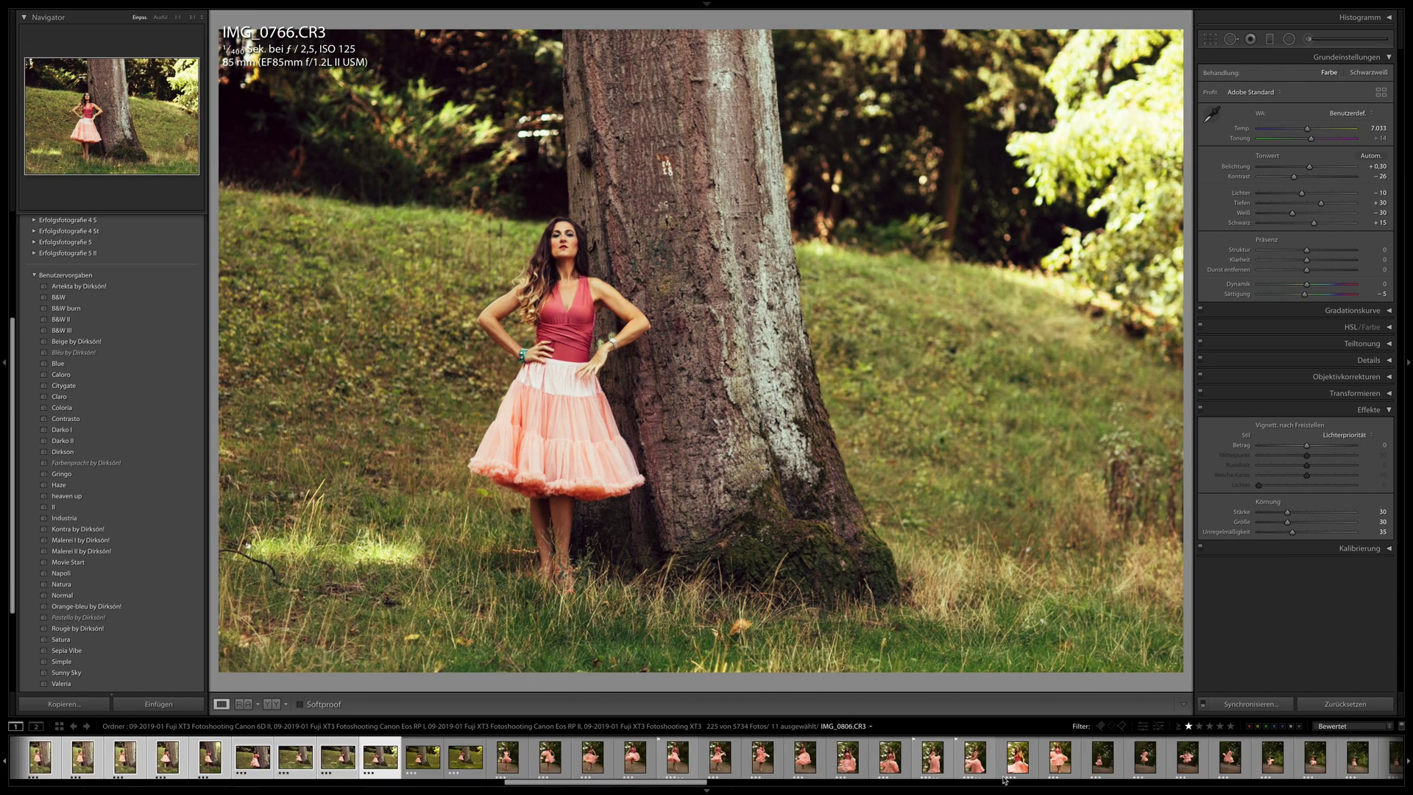
shift+click(975, 756)
click(1251, 704)
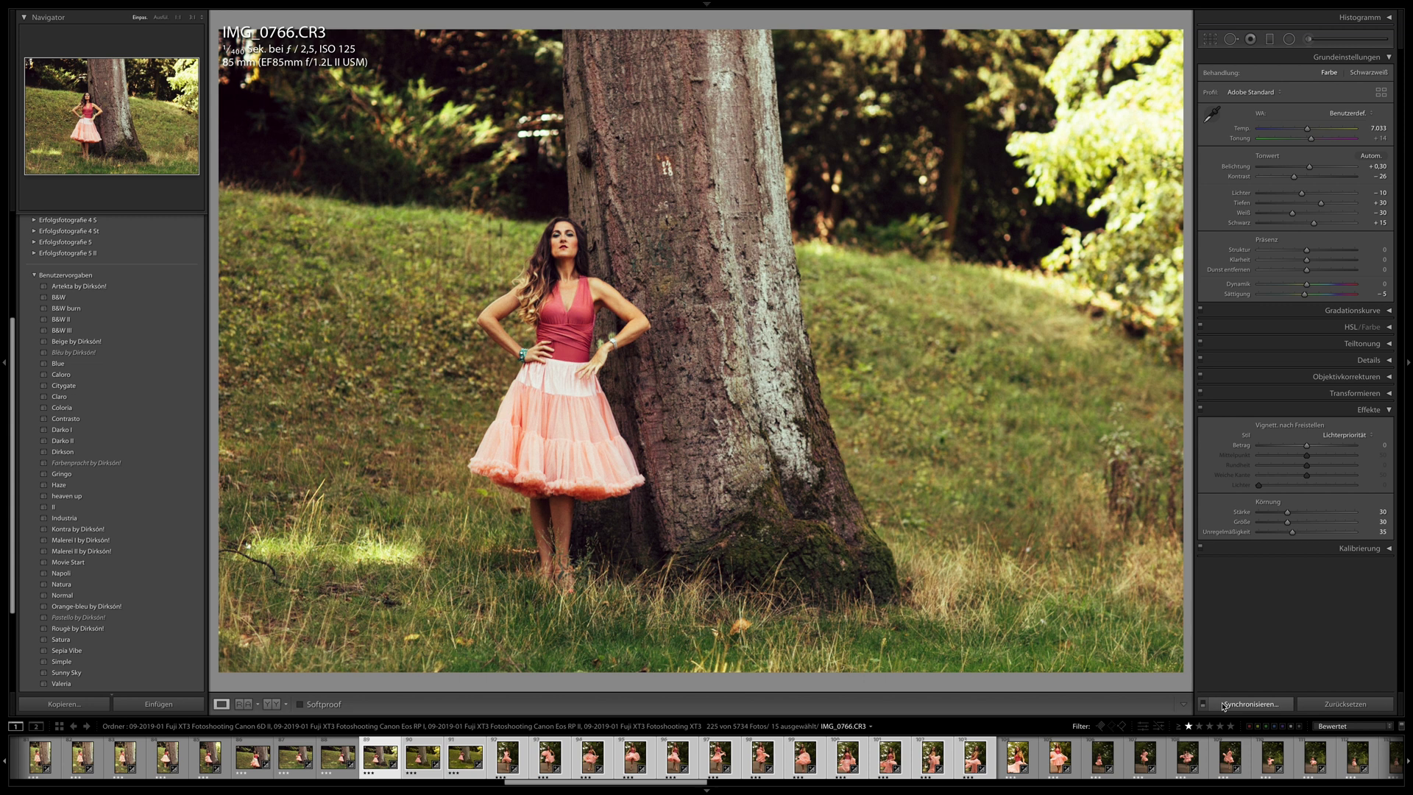
key(Return)
- Review the look of the newly synchronized photos up to IMG_0795
key(Right)
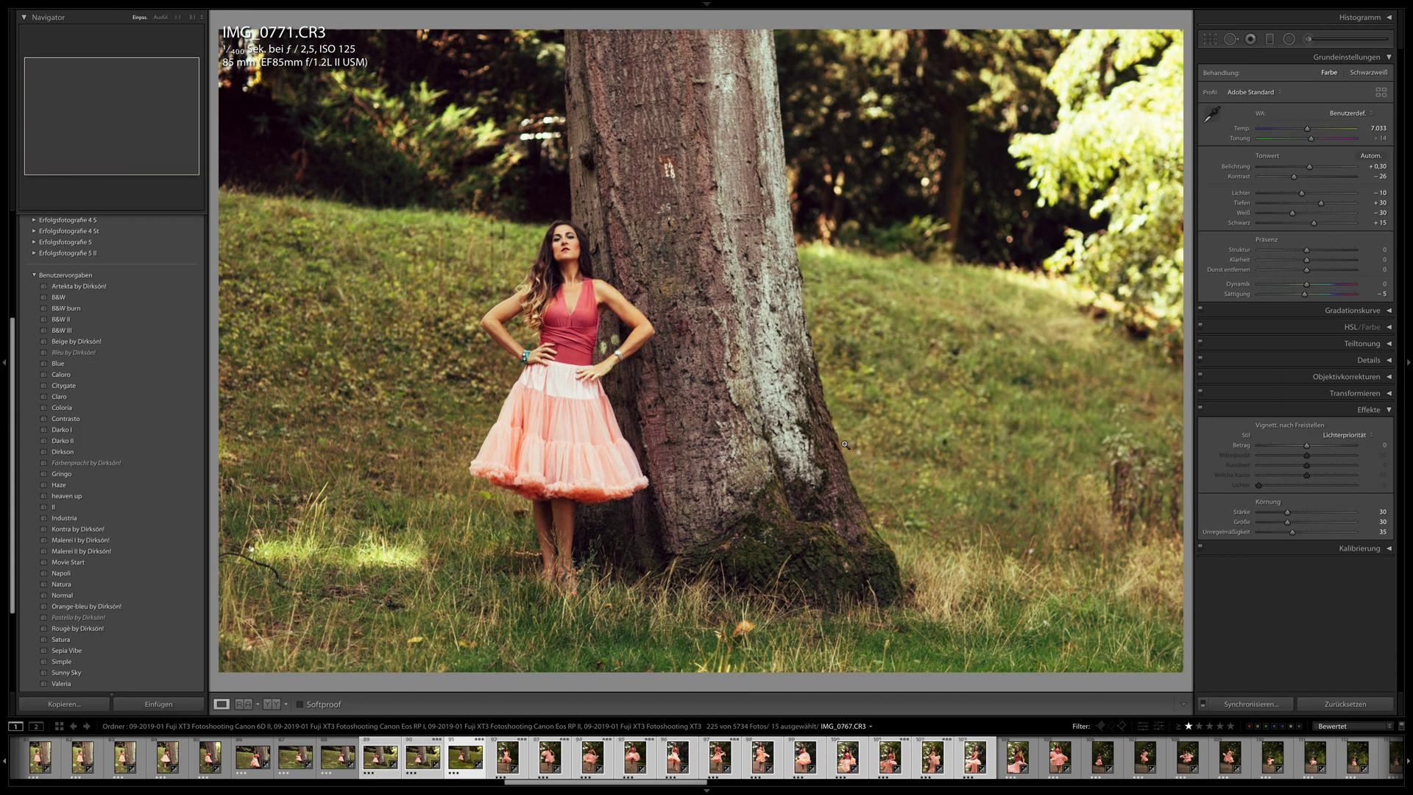
key(Right)
key(Right)
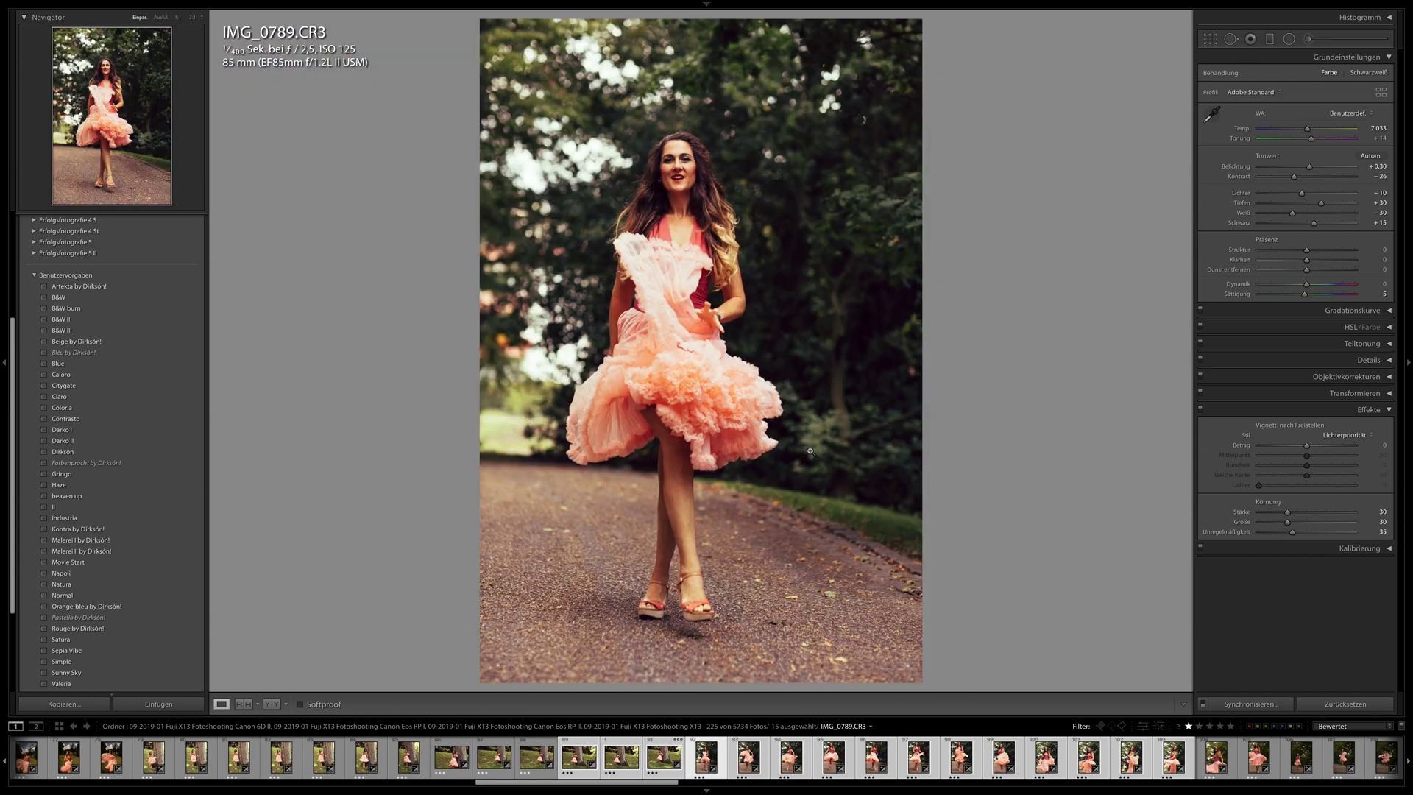
key(Right)
key(Right)
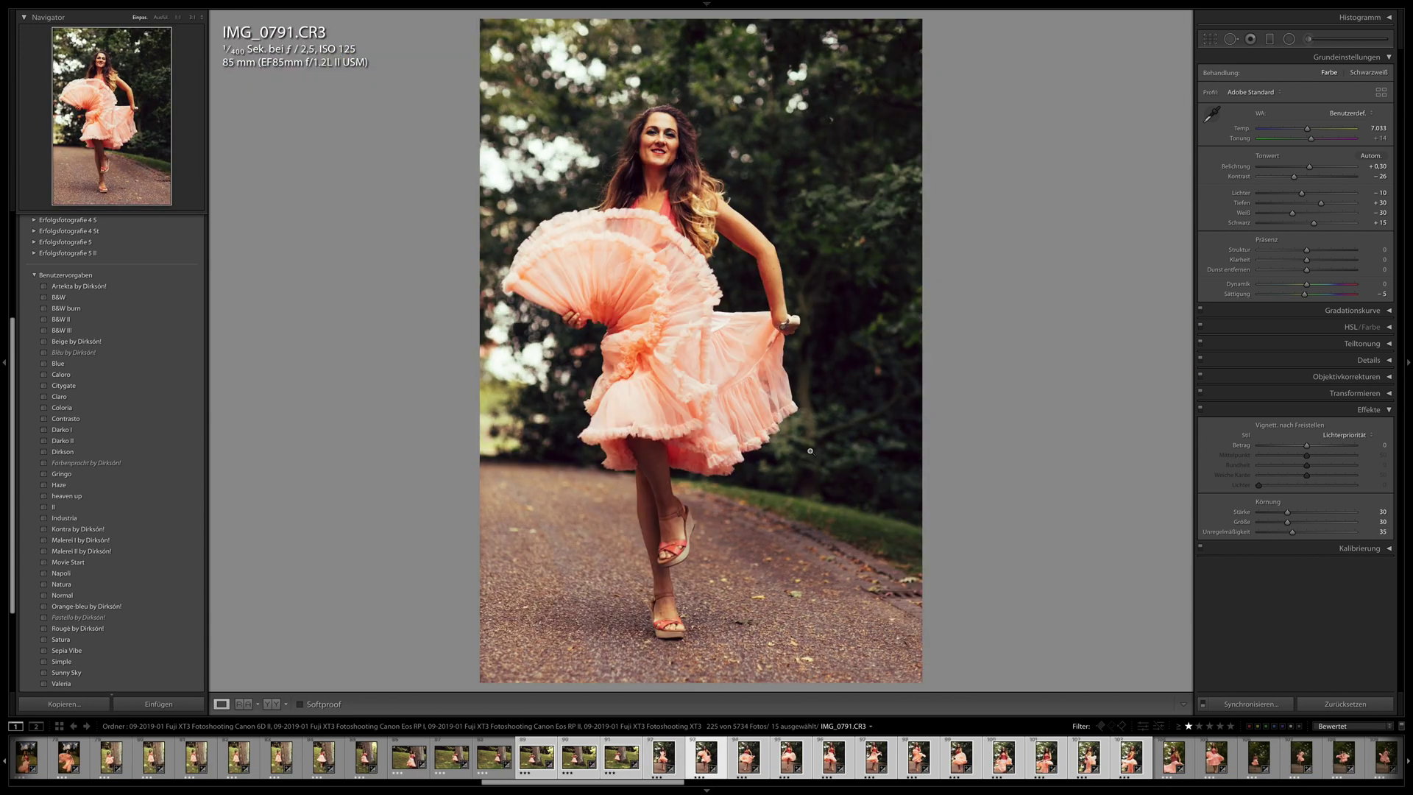
key(Right)
key(Right)
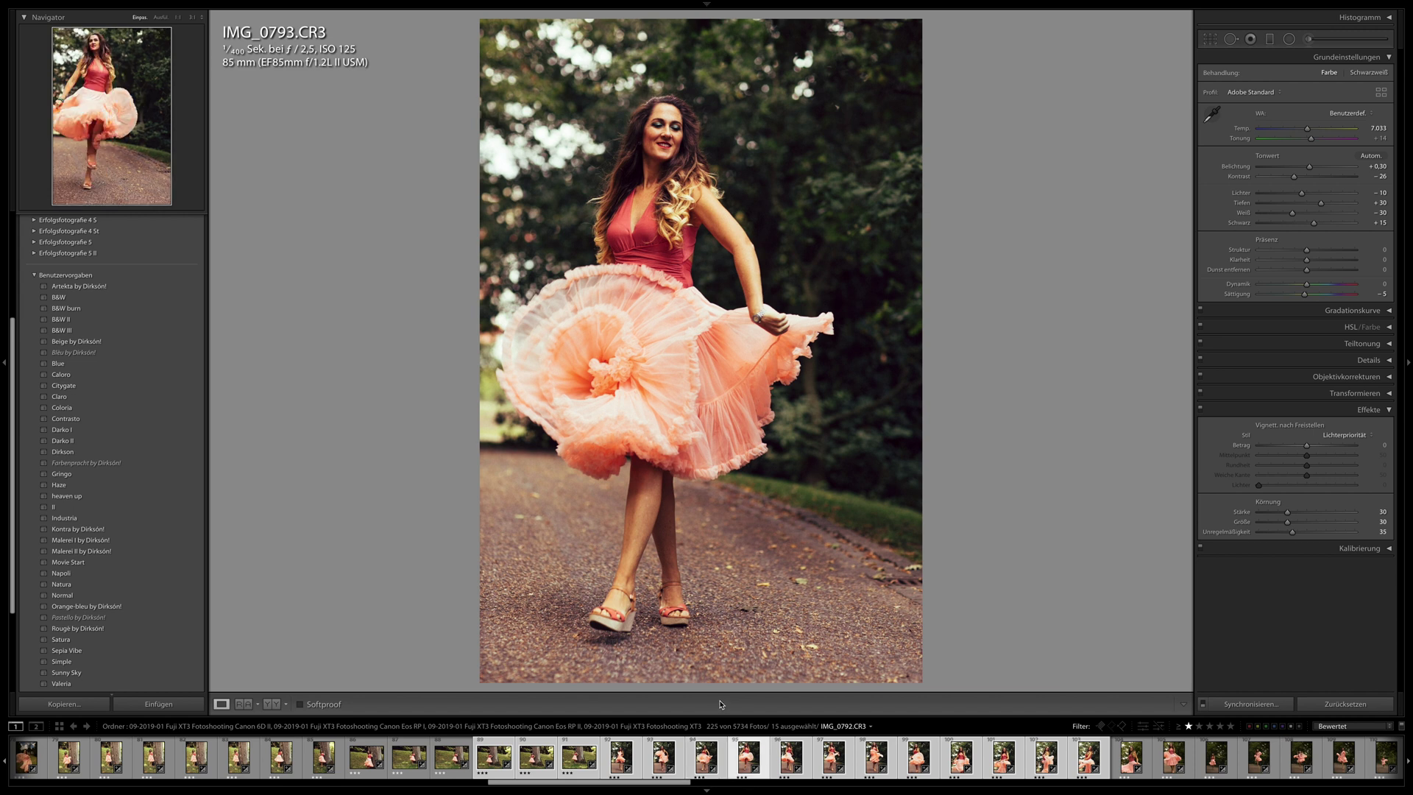
key(Right)
key(Right)
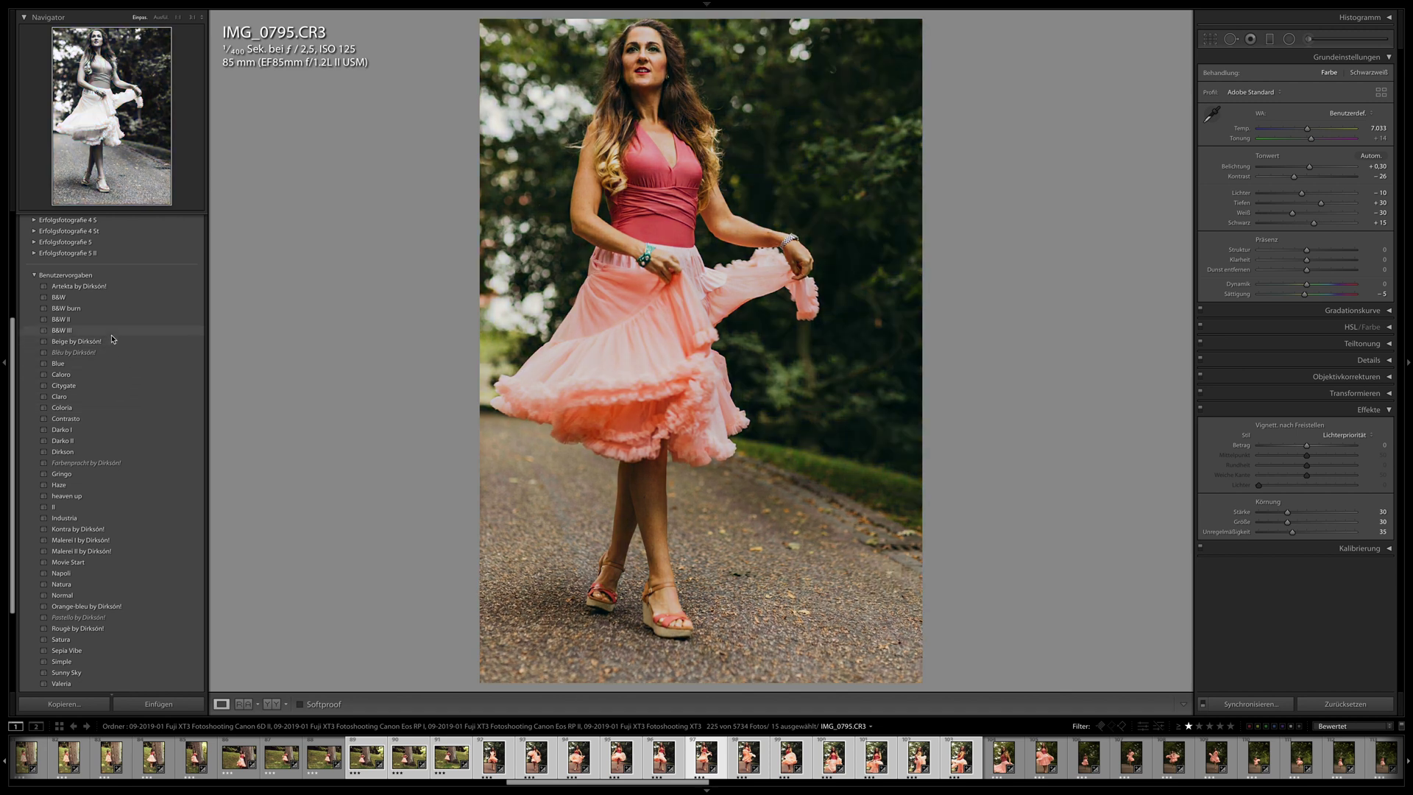
- Apply the Beige user preset to IMG_0795 and set its exposure to +0.90
click(114, 343)
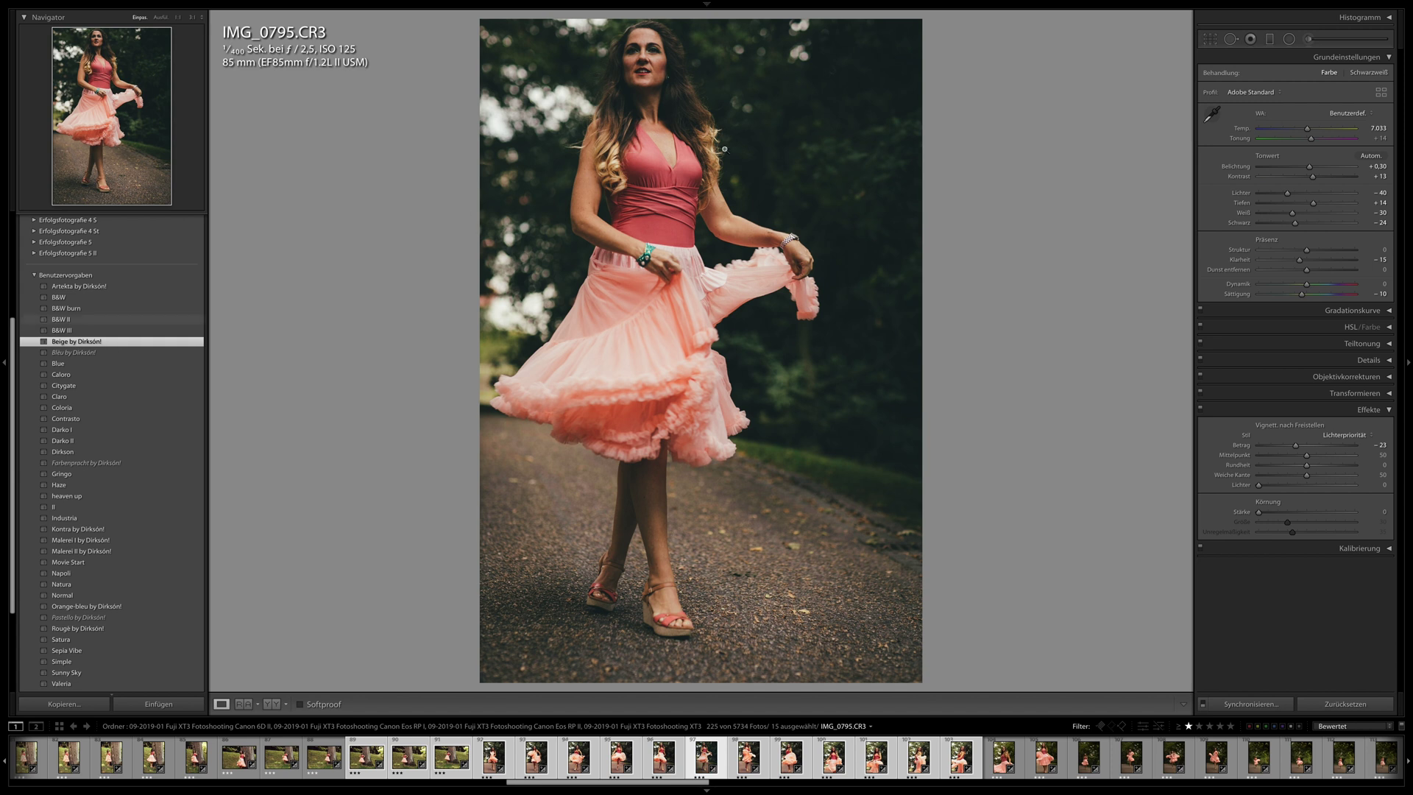
drag(1309, 167, 1317, 168)
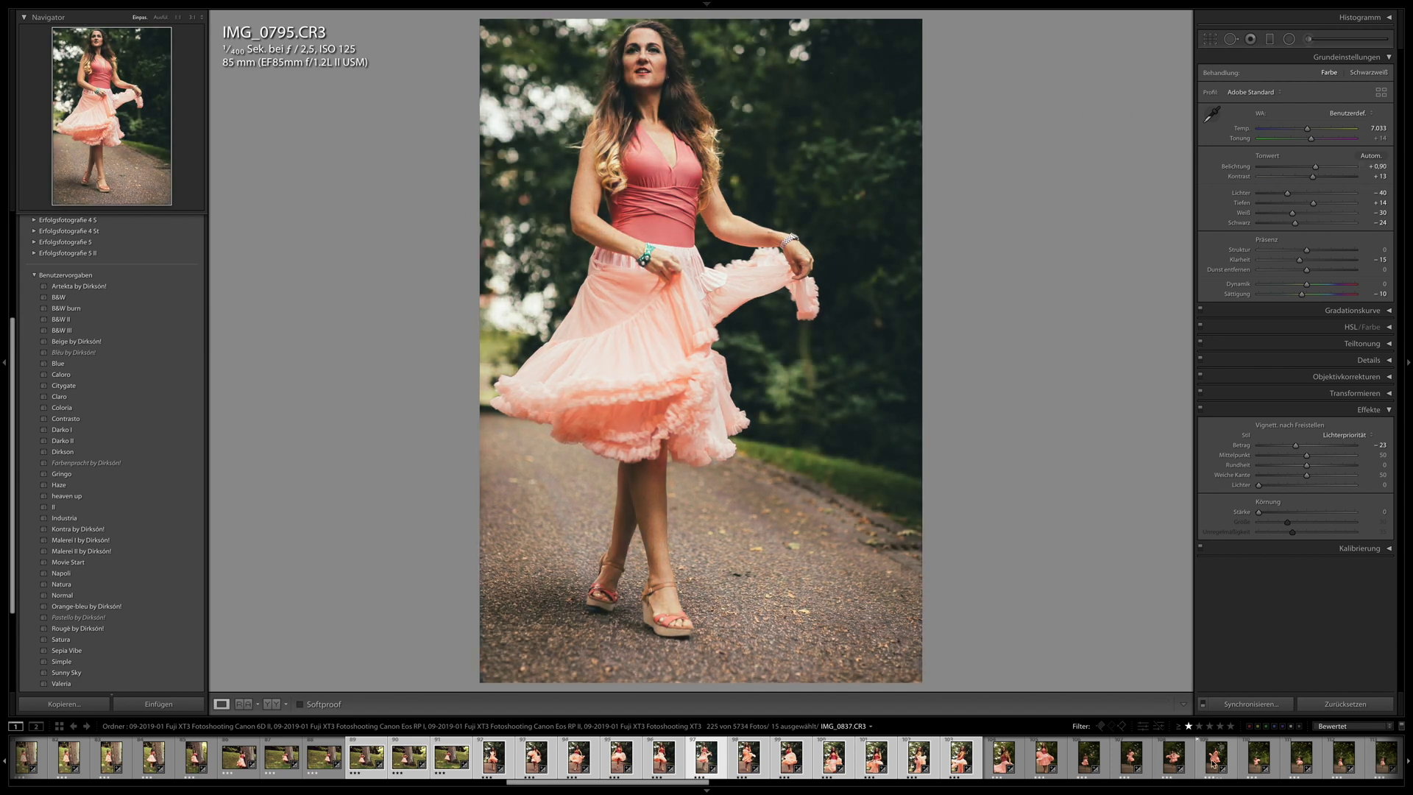
- Synchronize IMG_0795's settings to the 14 photos starting with it and review the series full screen up to IMG_0806
shift+click(1260, 757)
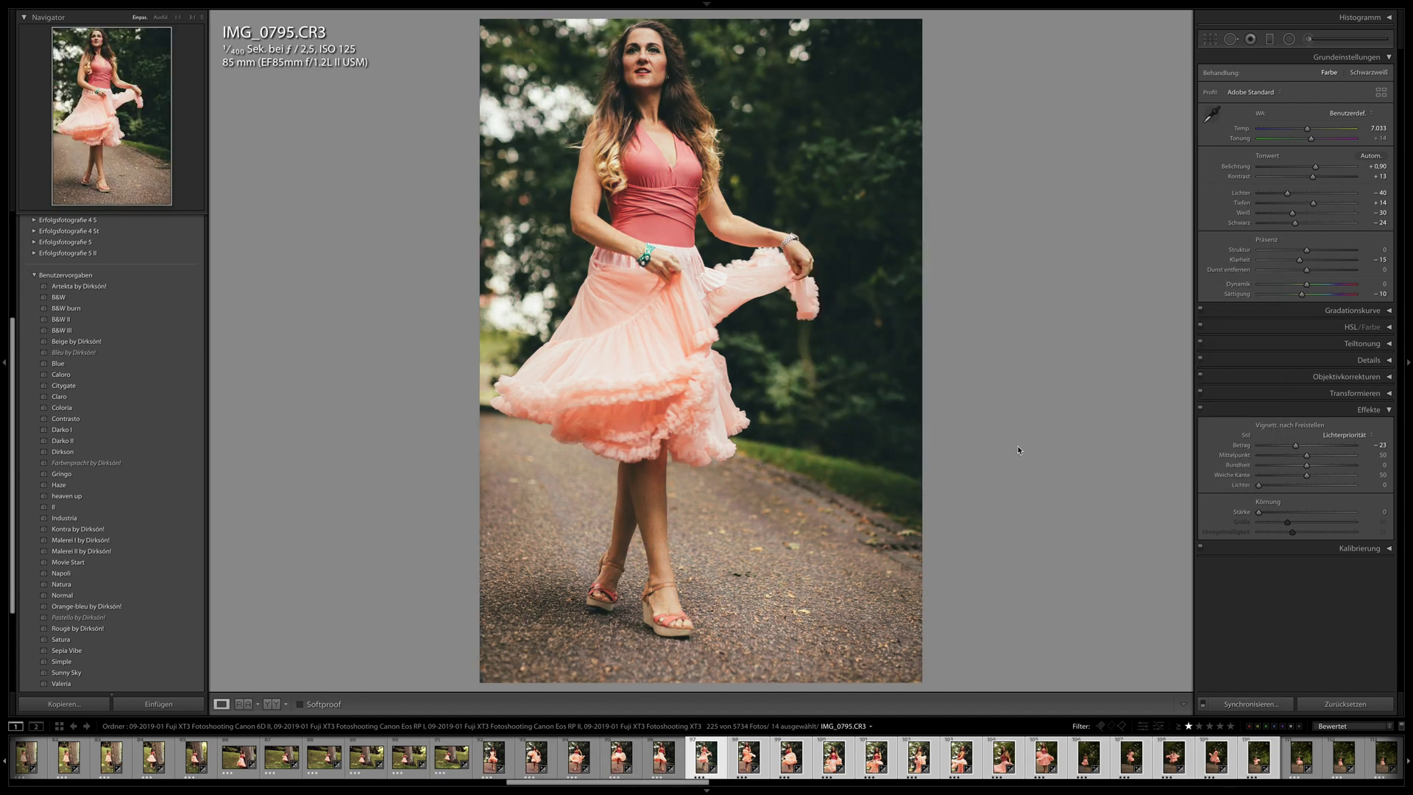
key(Right)
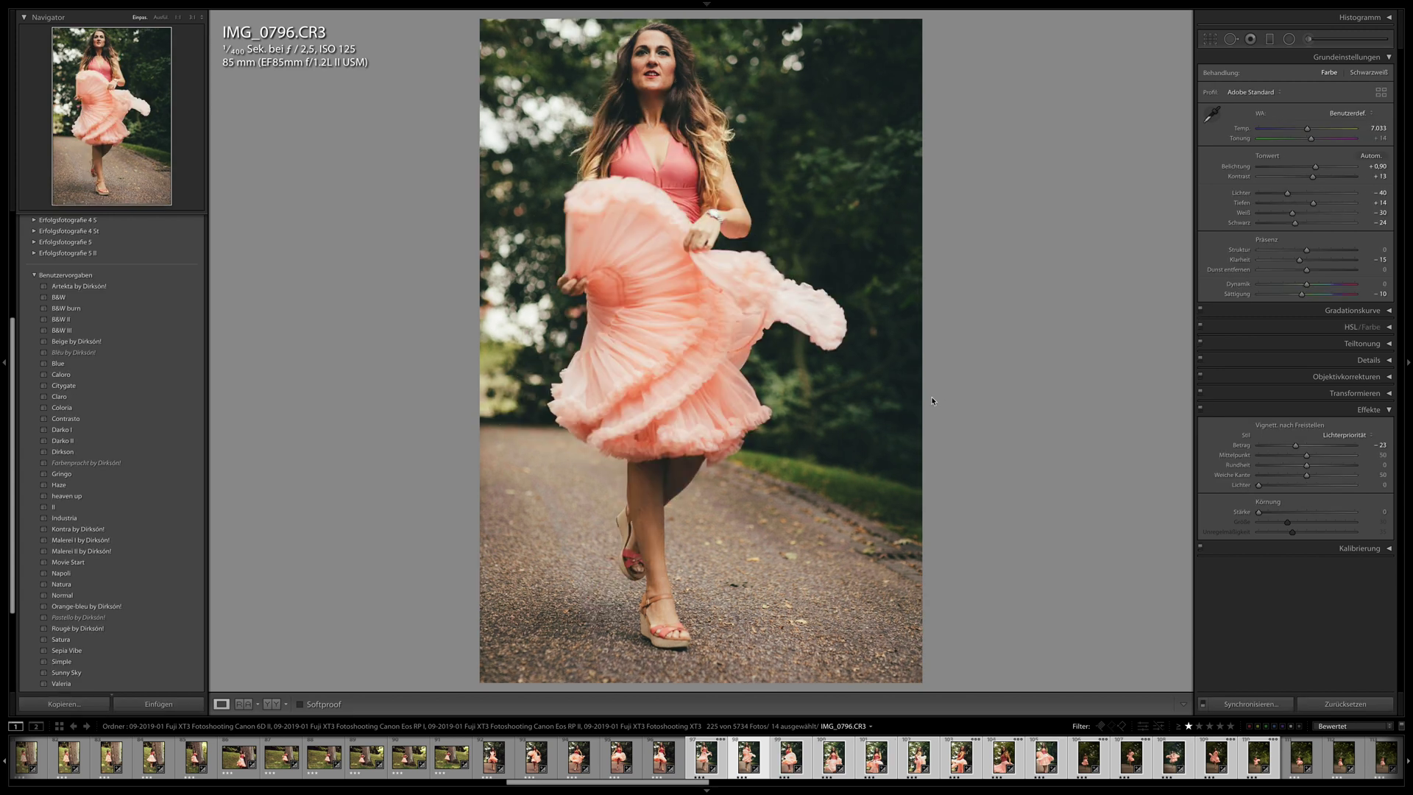
key(f)
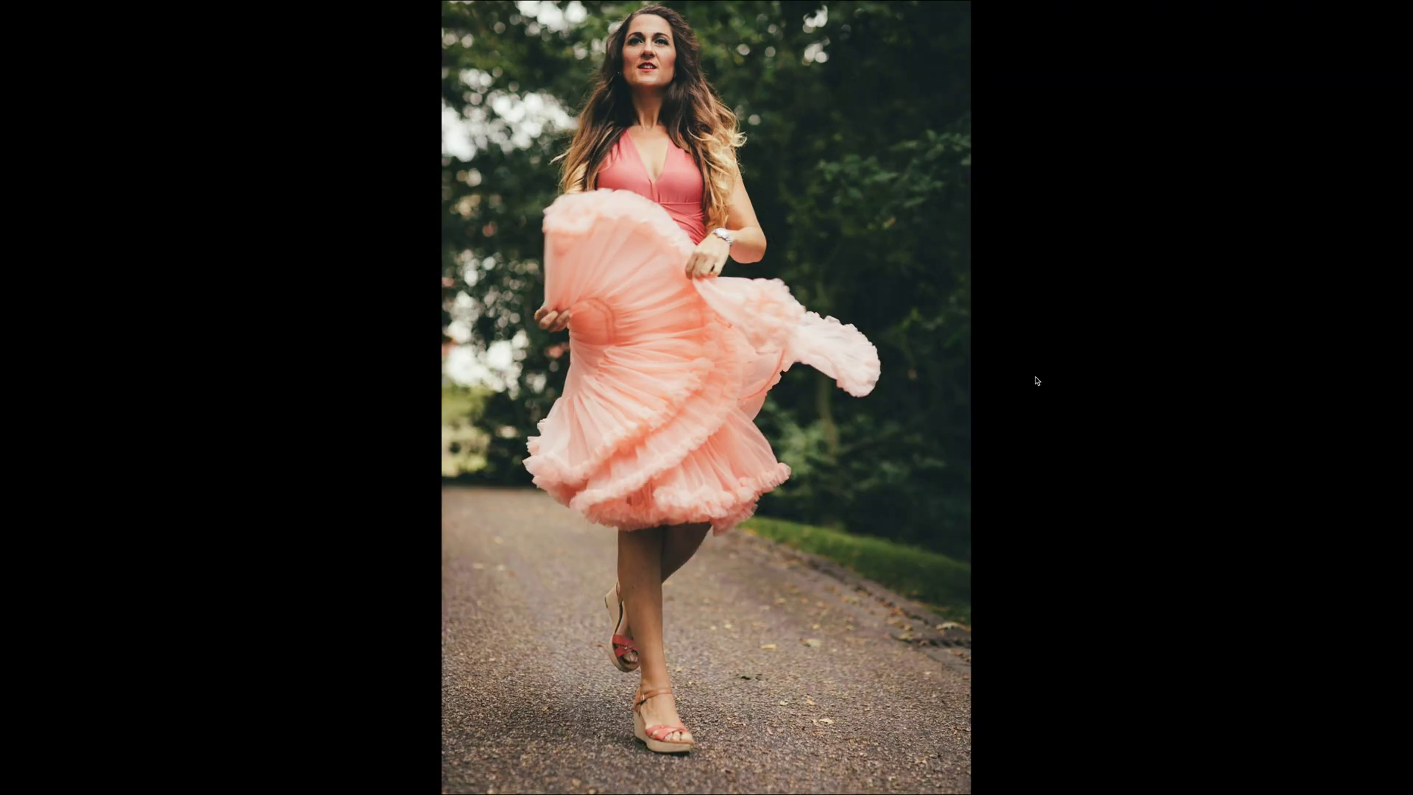
key(Right)
key(Right)
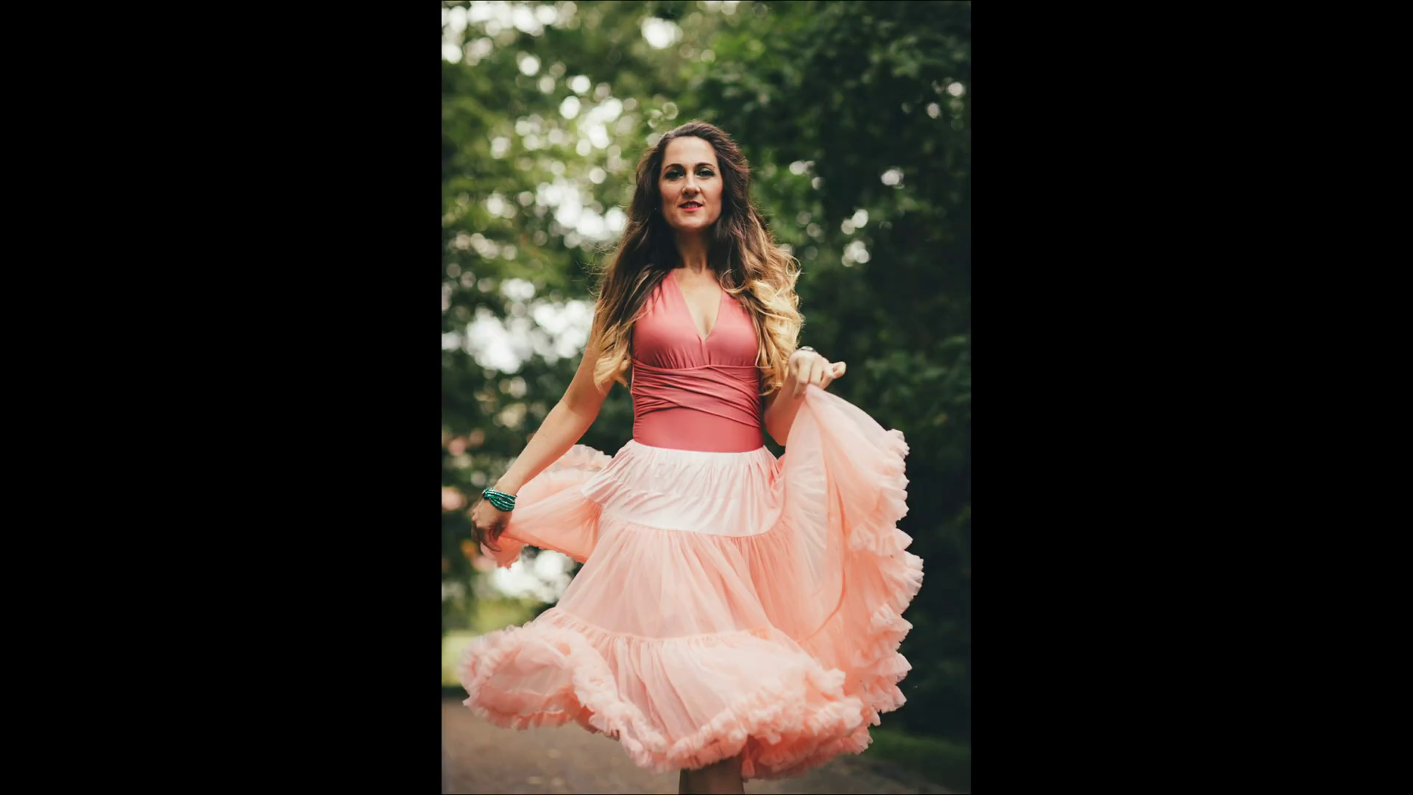
key(Right)
key(Right)
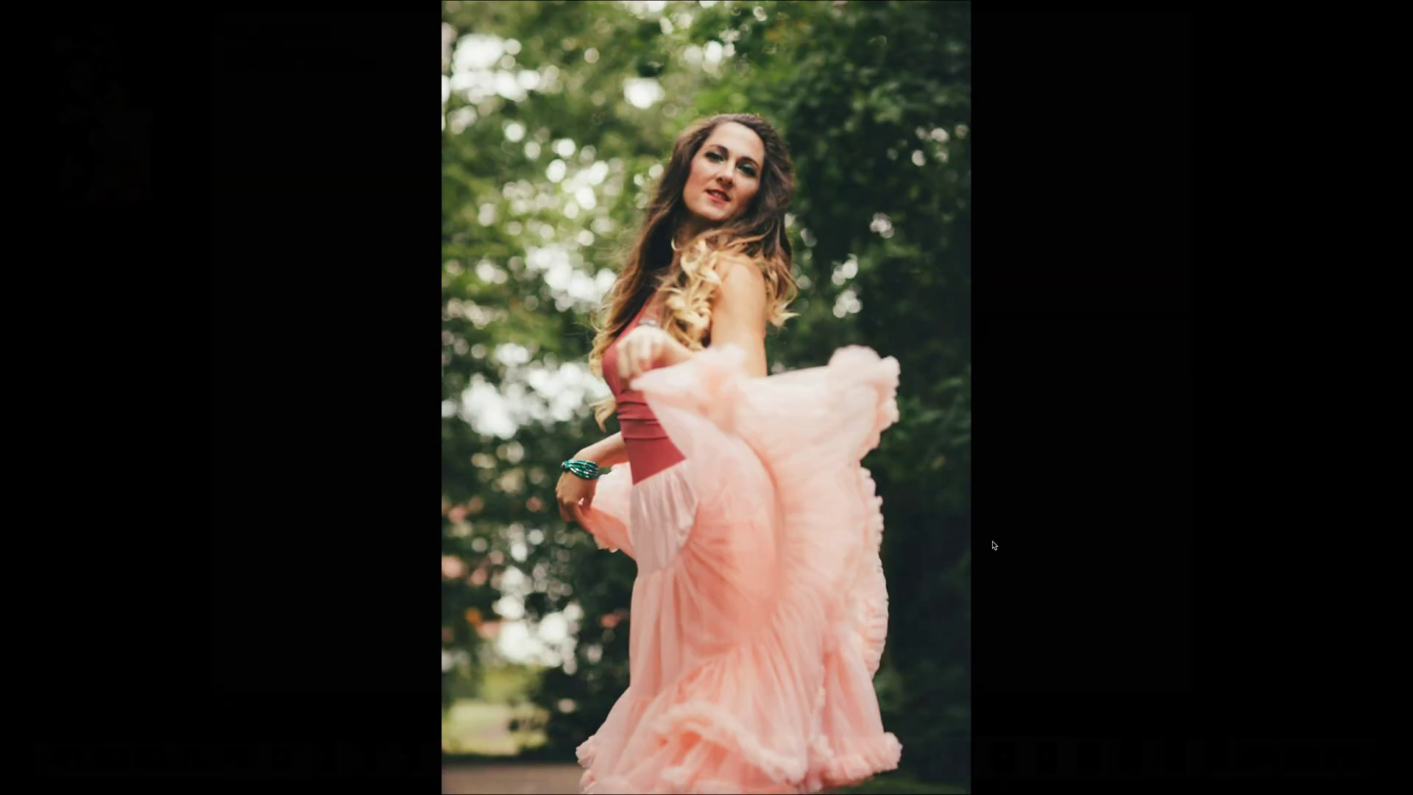
key(f)
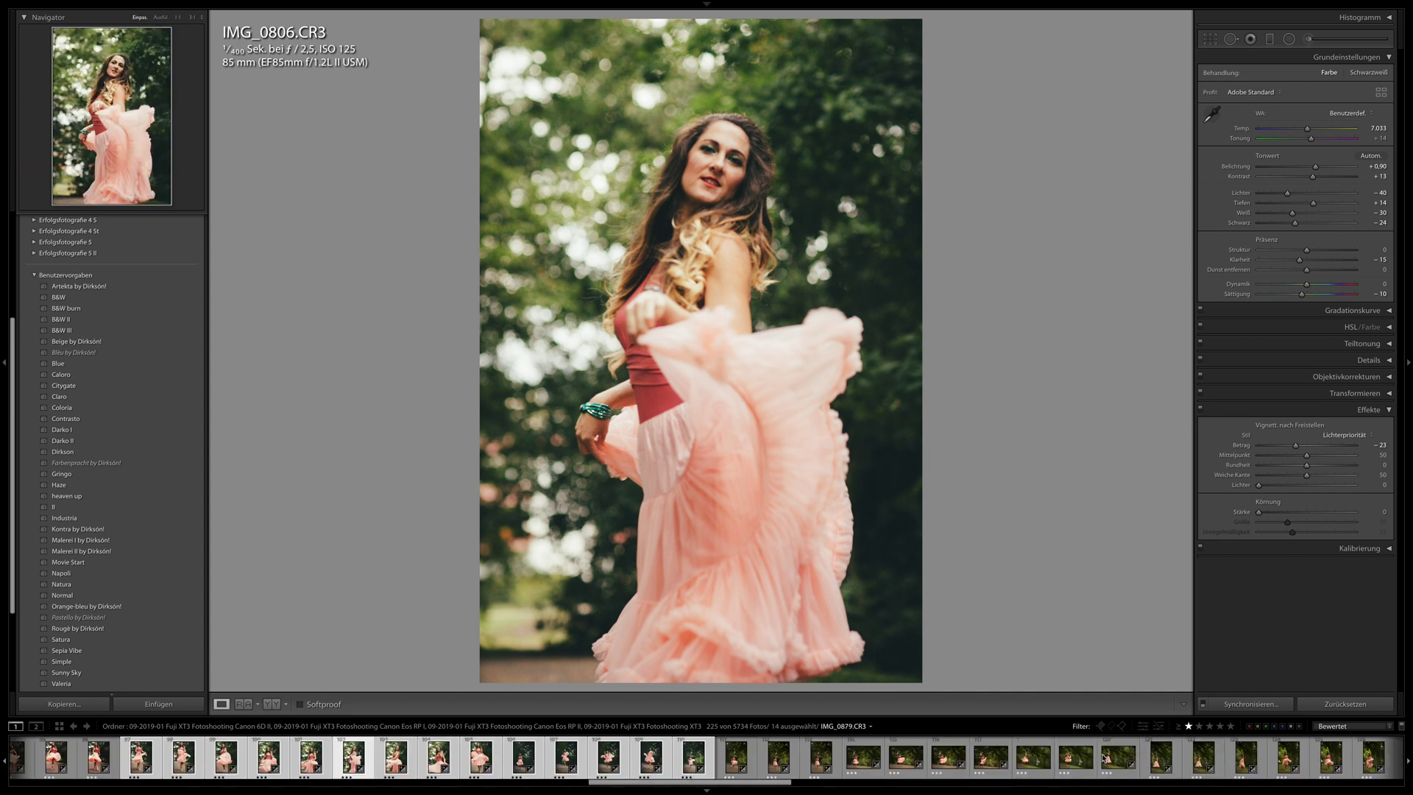
- Apply the "heaven up" user preset to IMG_0890 and synchronize its settings to the 14 photos starting with it
click(1108, 749)
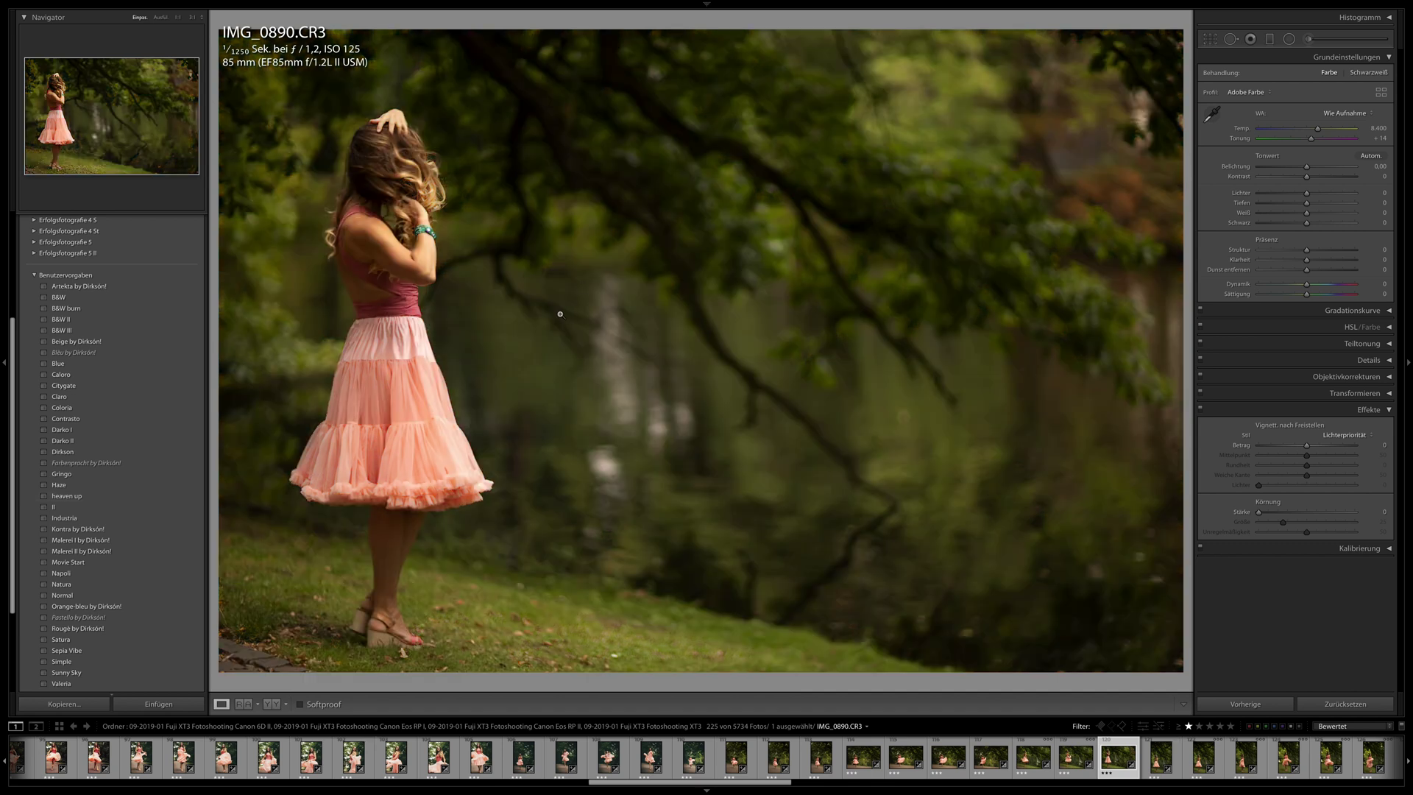
click(150, 499)
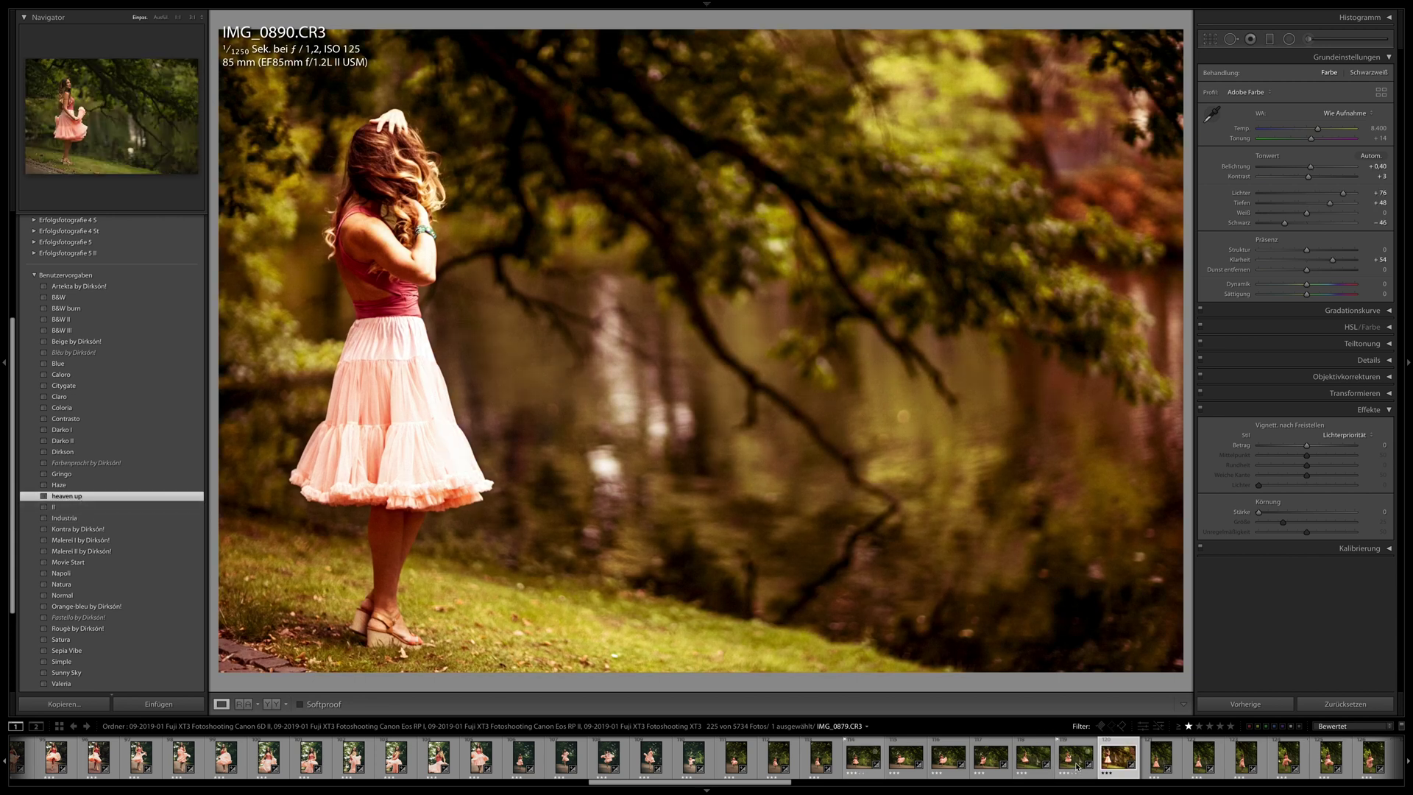
scroll(1190, 762, down, 5)
shift+click(1190, 763)
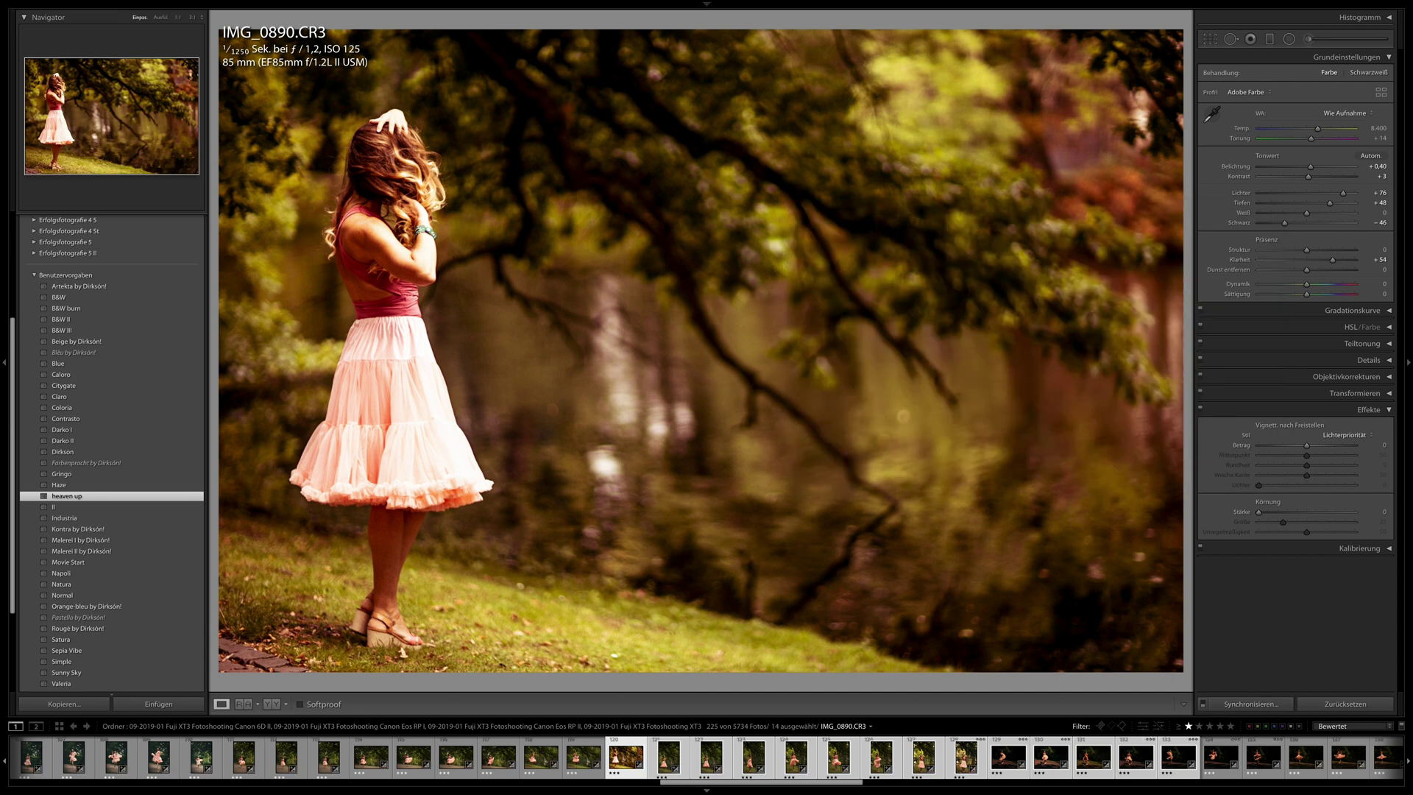
- Review the newly synchronized photos full screen from IMG_0890 through IMG_0959
key(f)
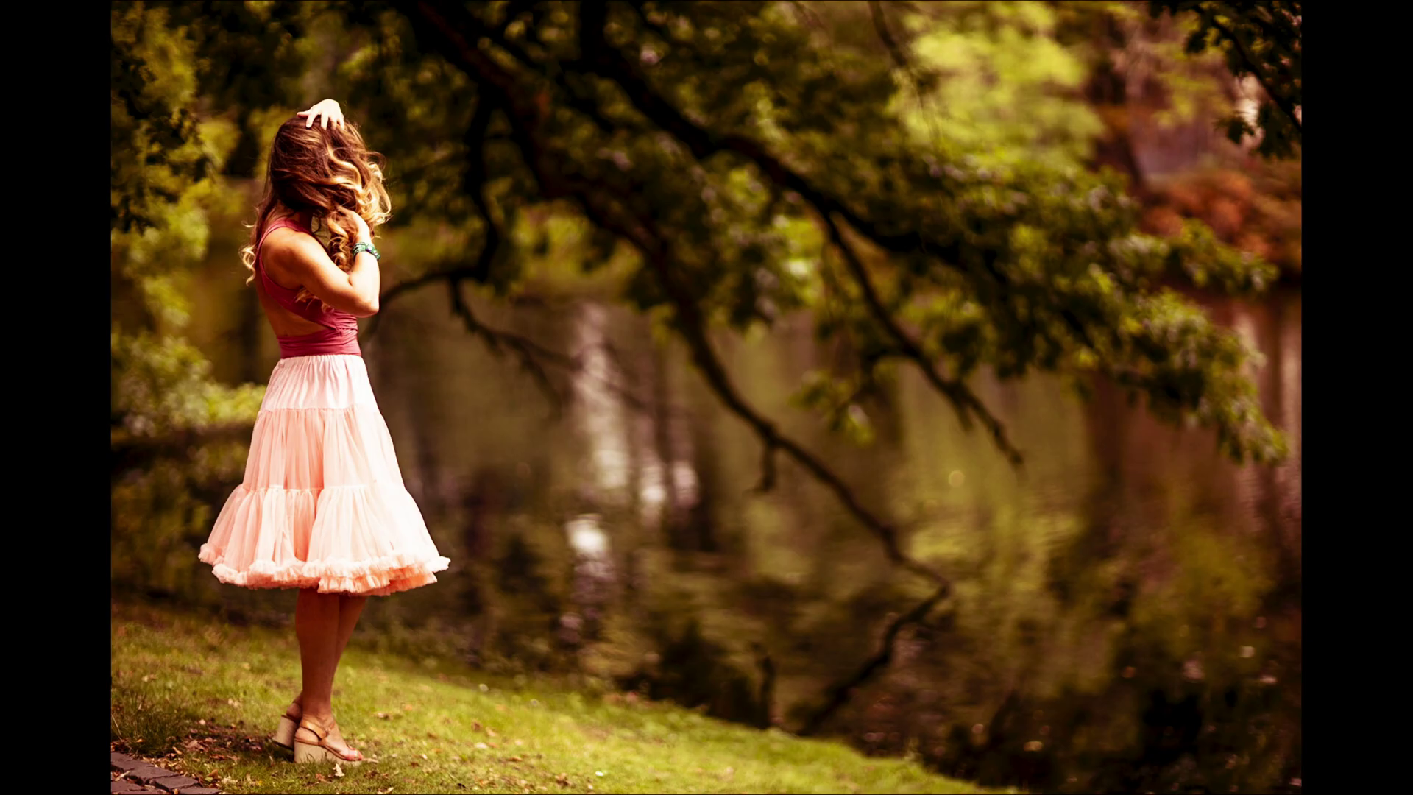
key(Right)
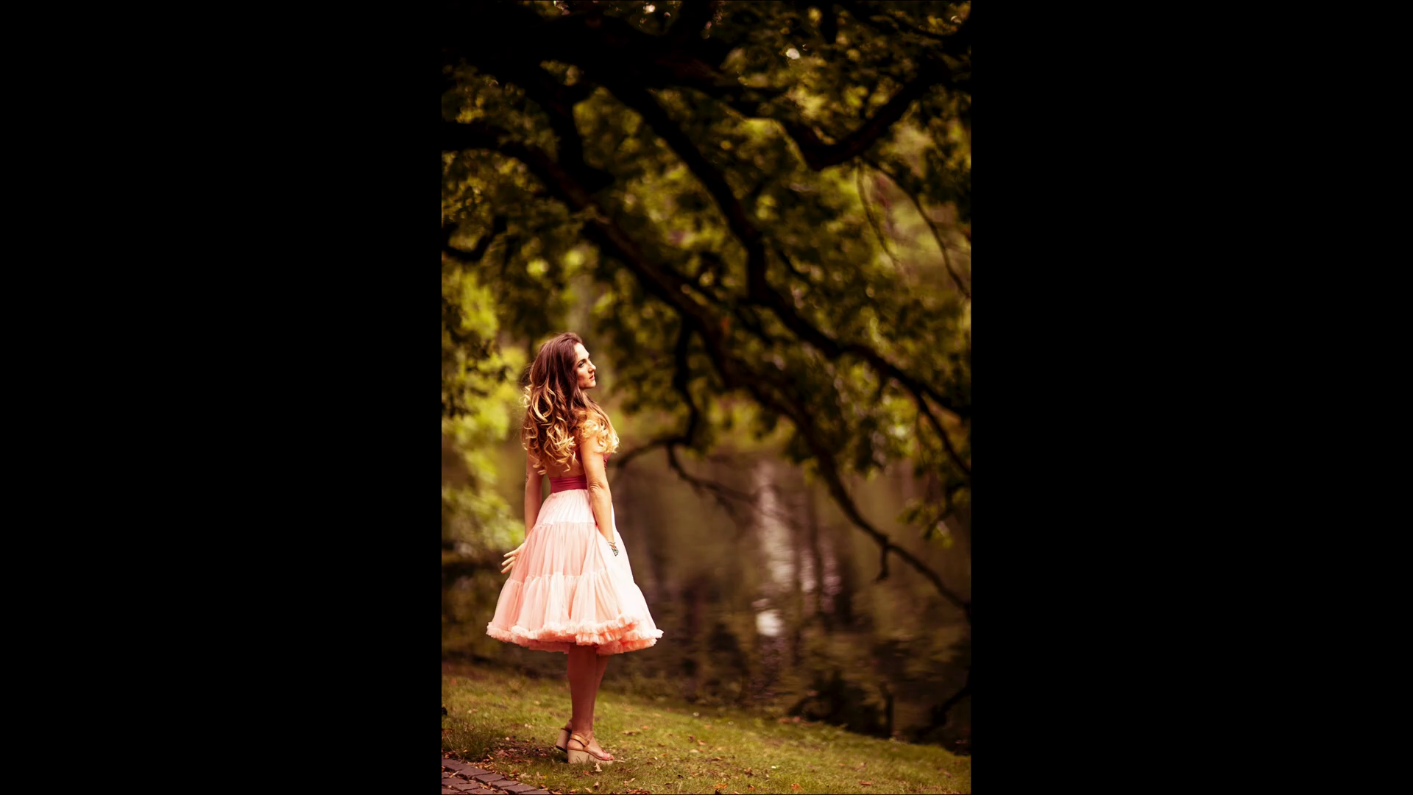
key(Right)
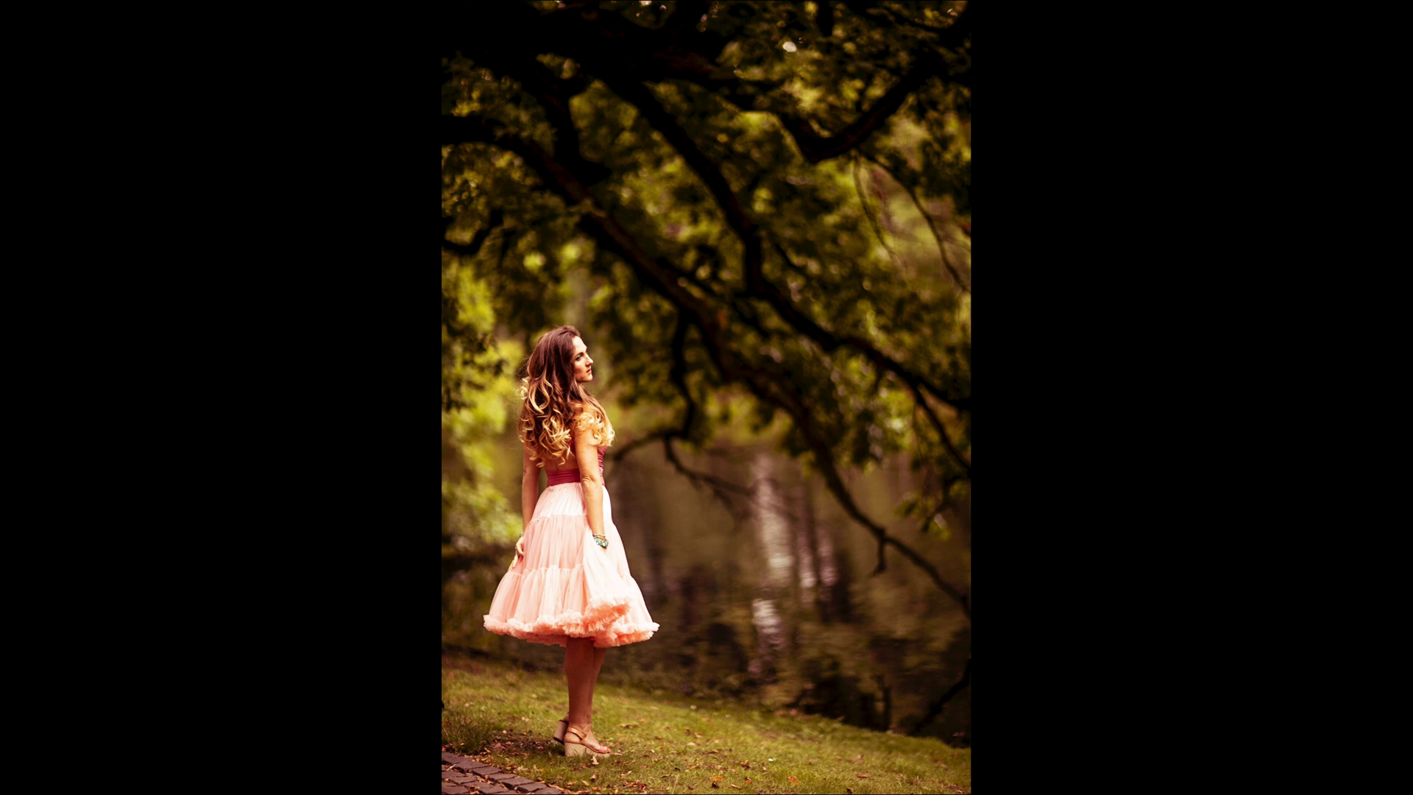
key(Right)
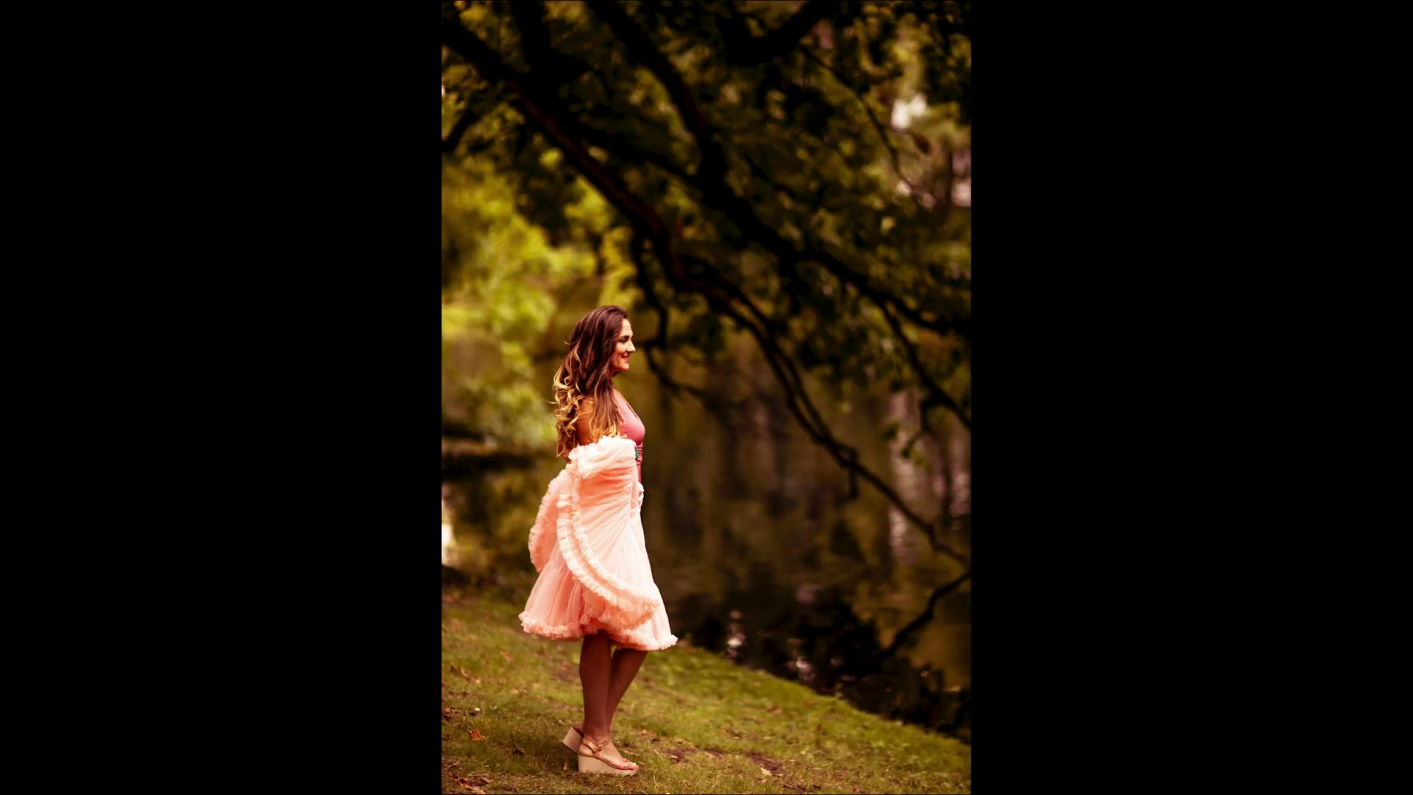
key(Right)
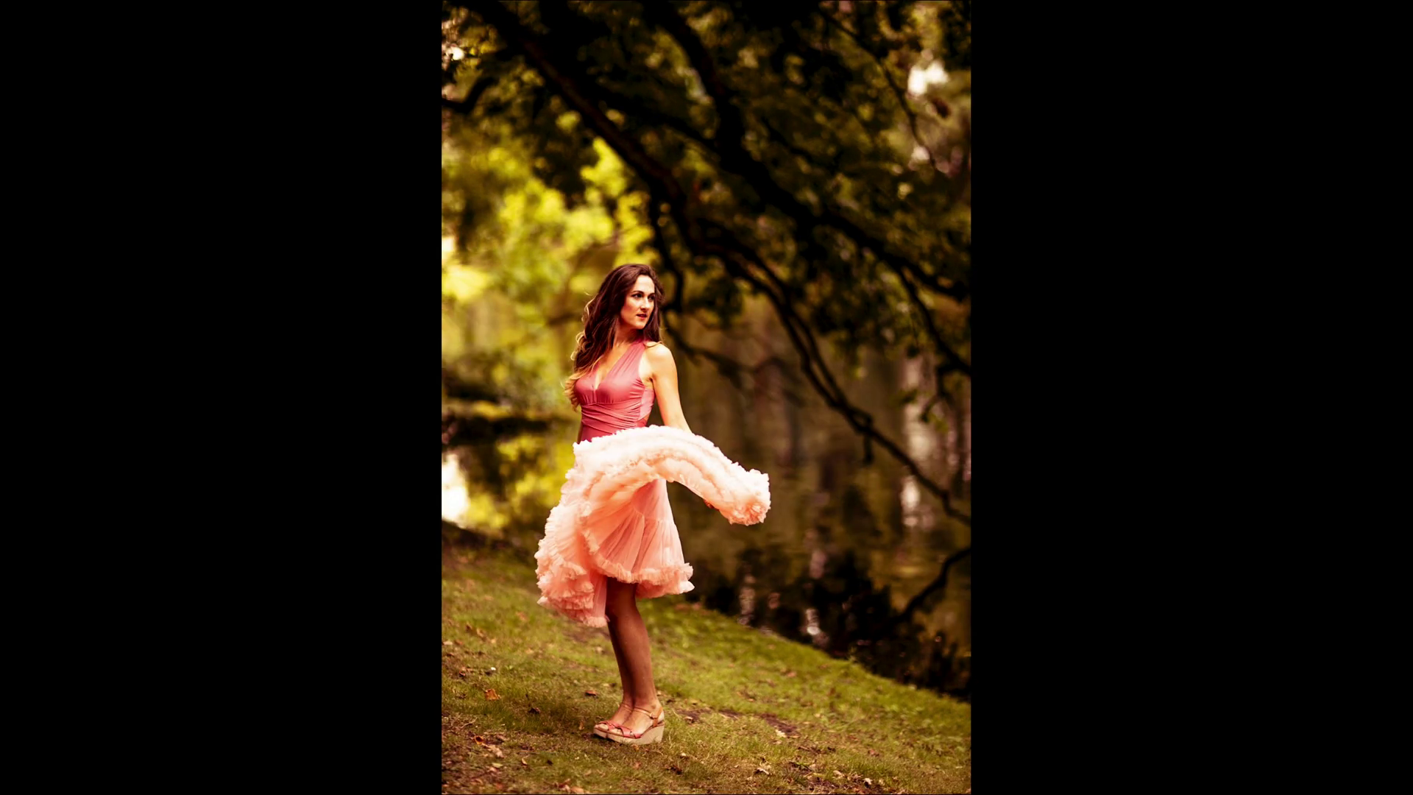
key(Right)
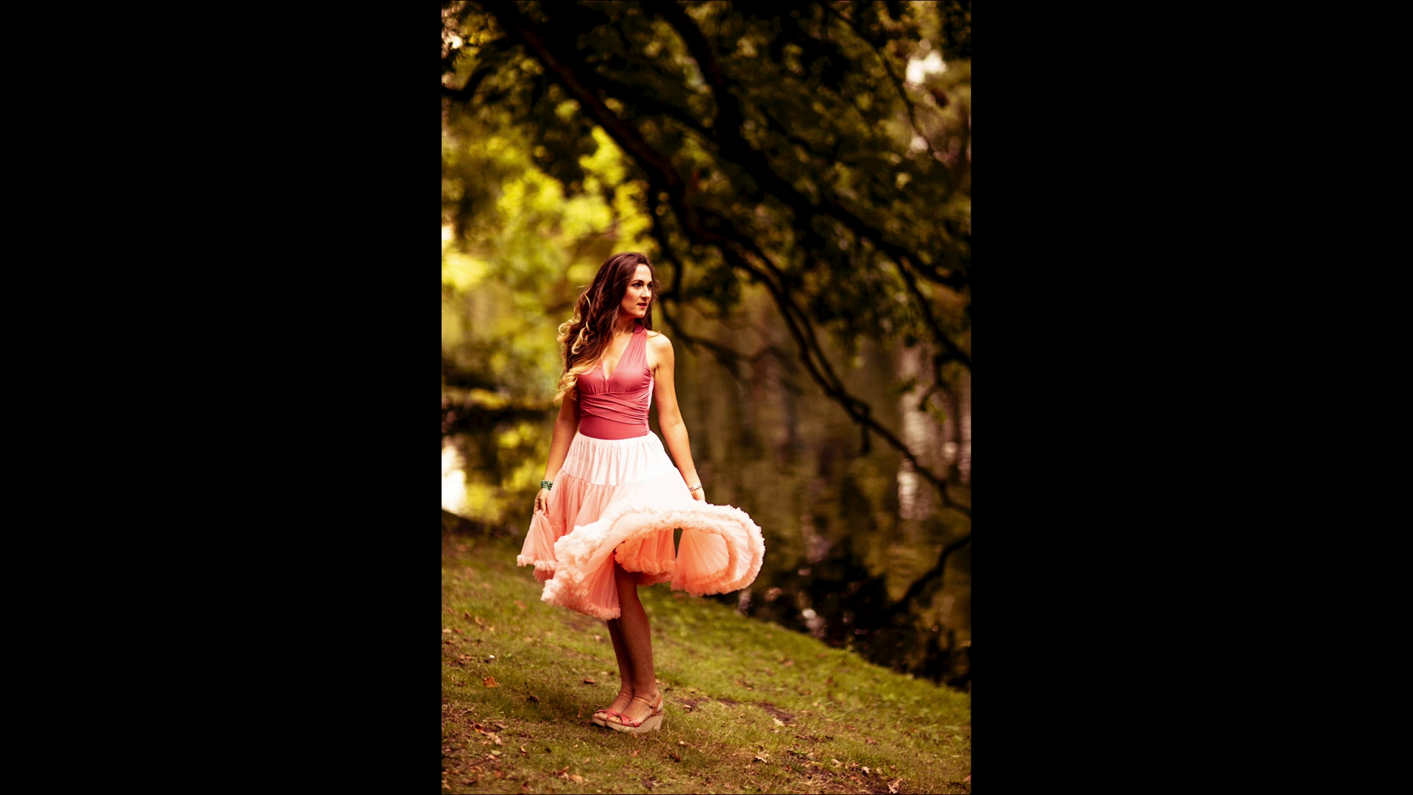
key(Right)
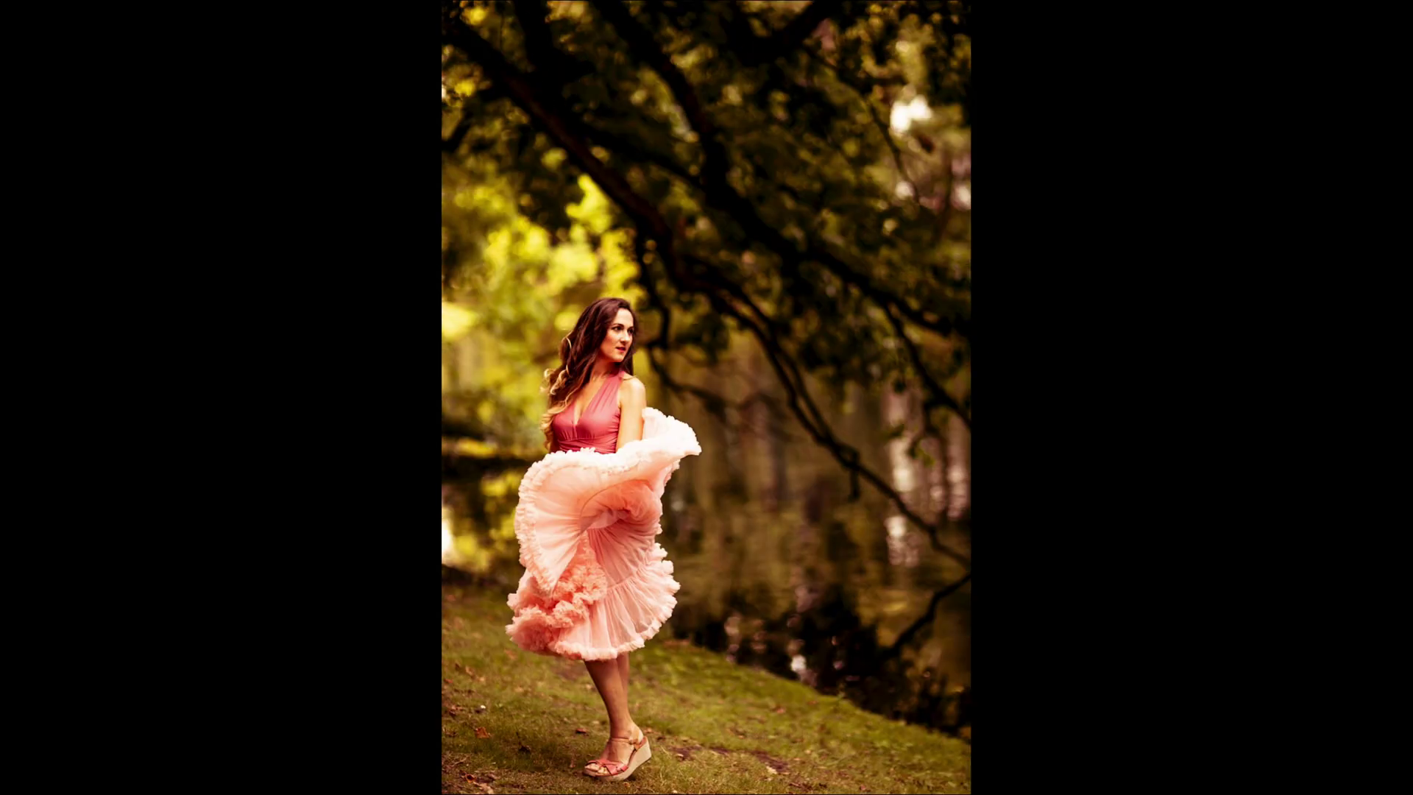
key(Right)
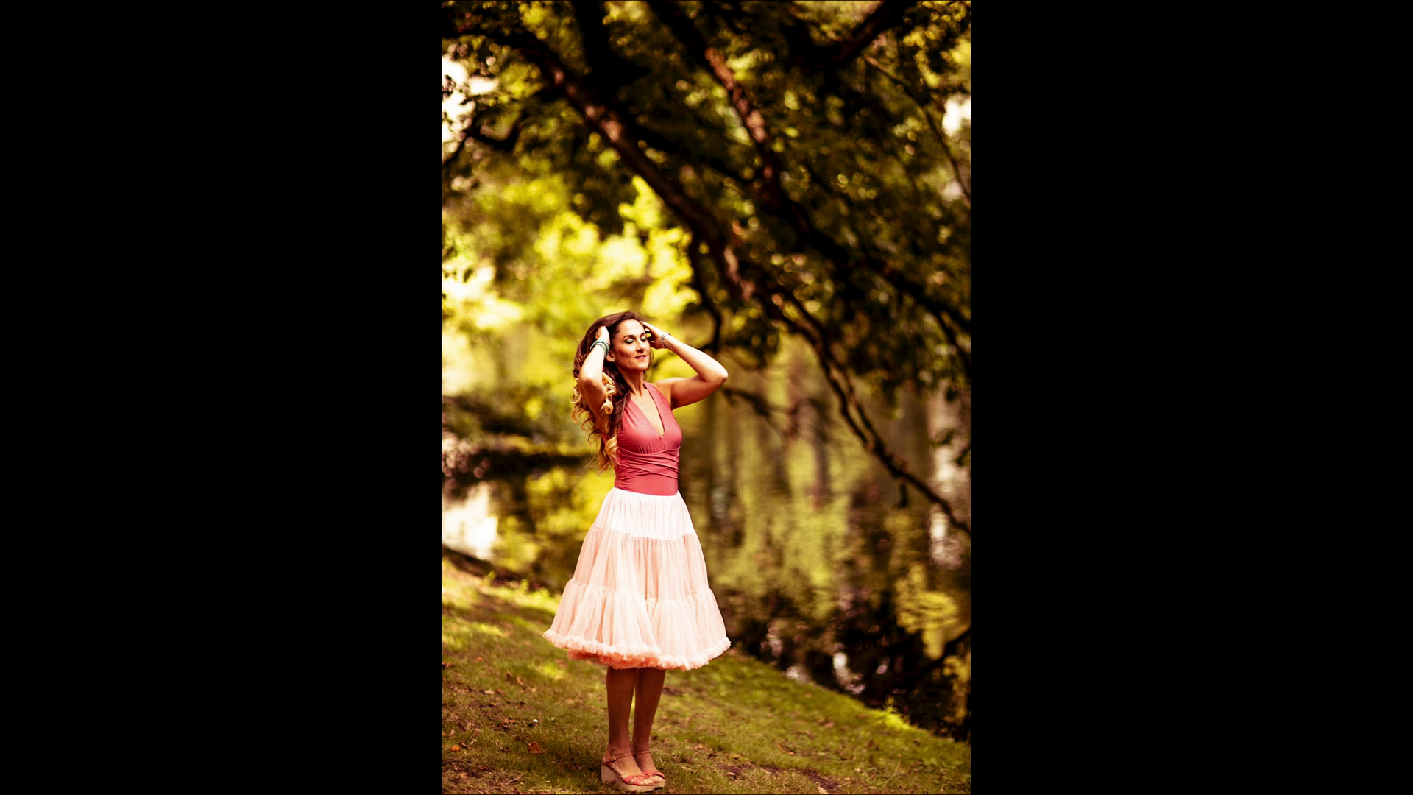
key(Right)
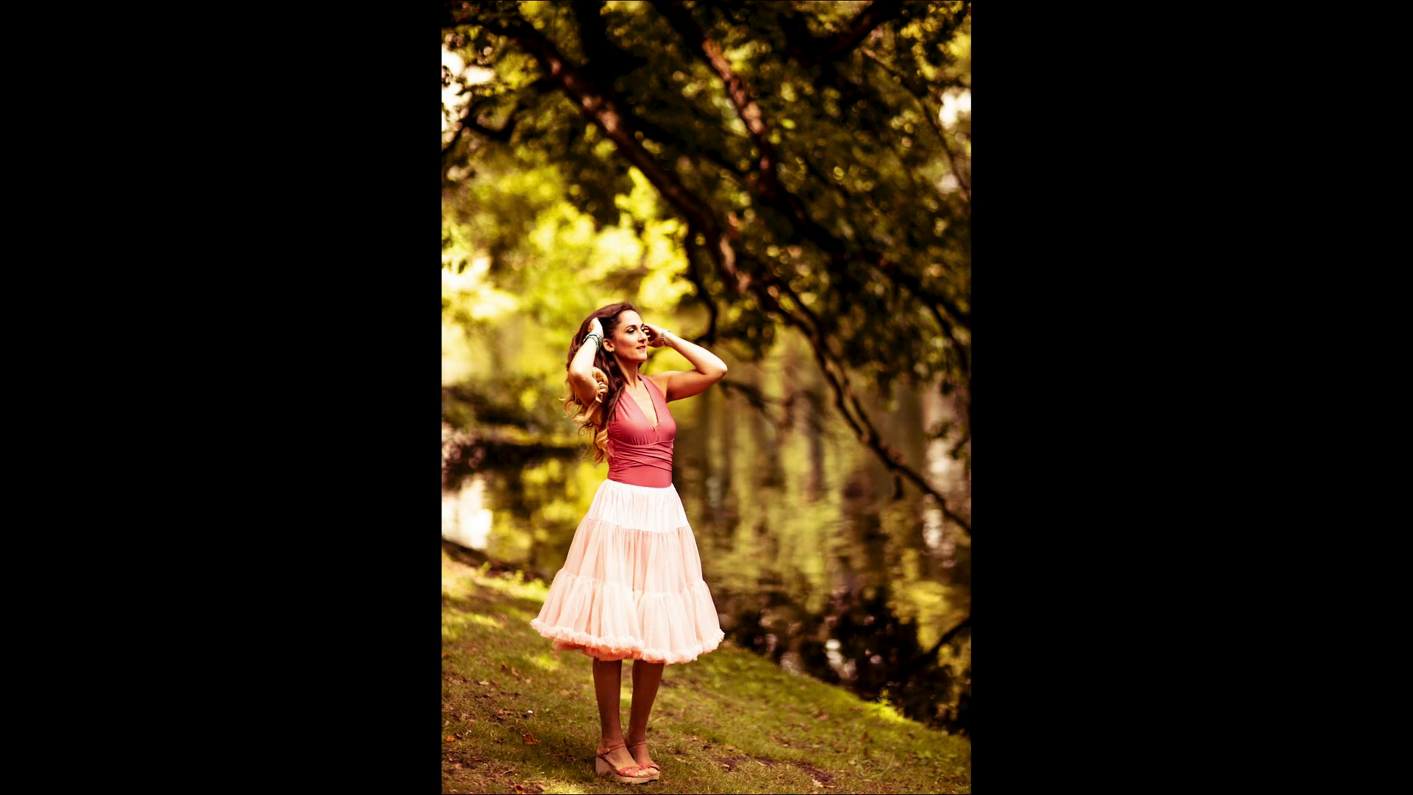
key(Right)
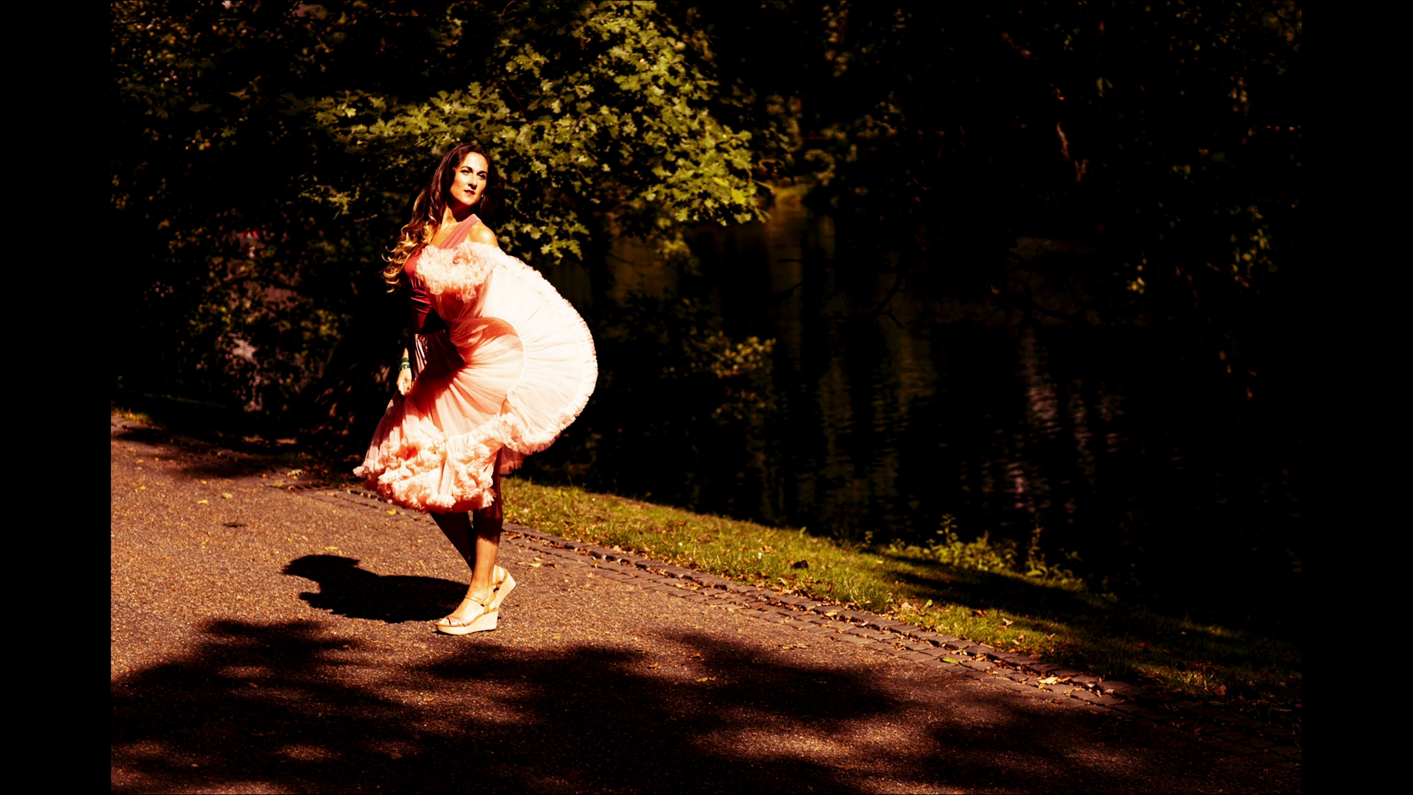
key(f)
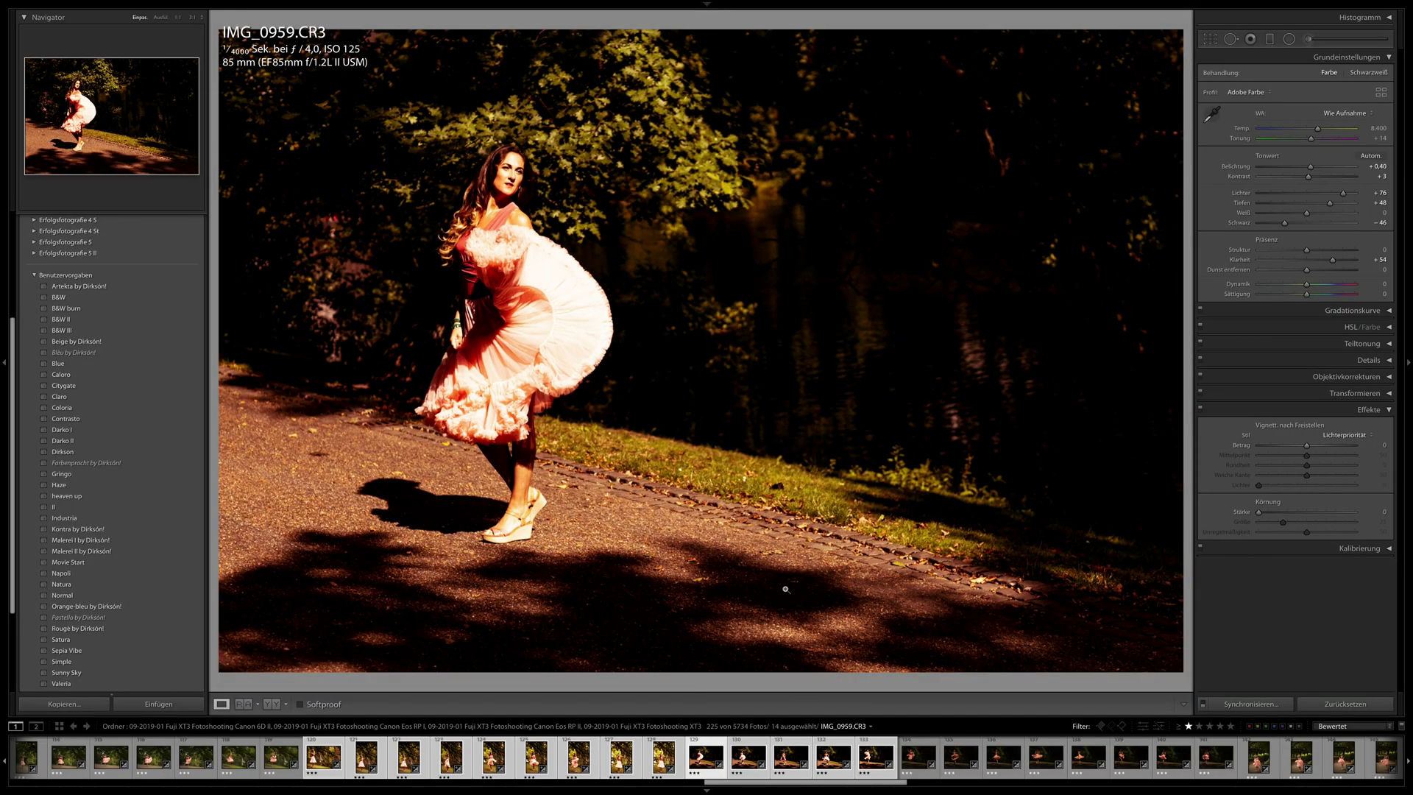
- After trying the Movie Start preset on IMG_1025, apply the Napoli user preset and set the exposure to +0.50
click(1087, 758)
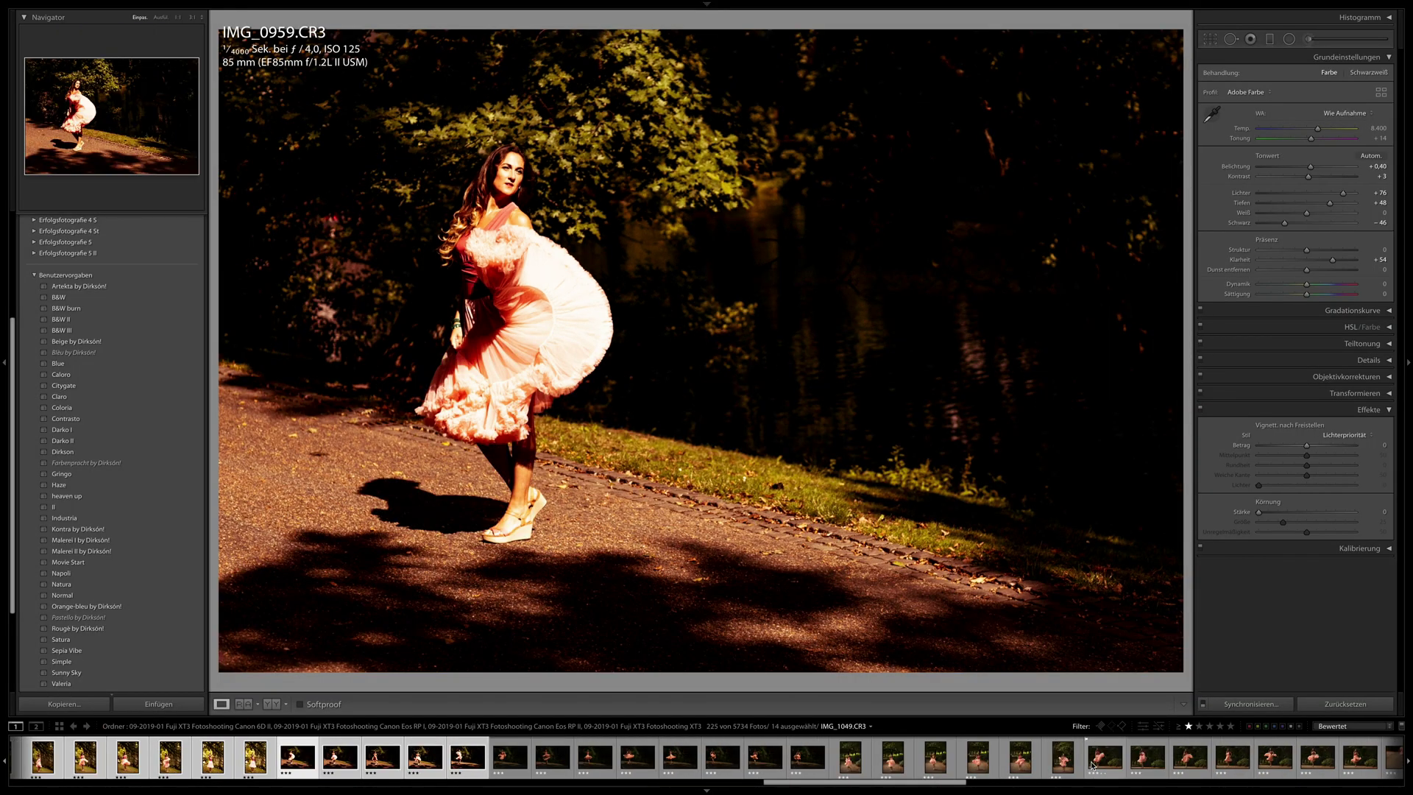
click(1019, 759)
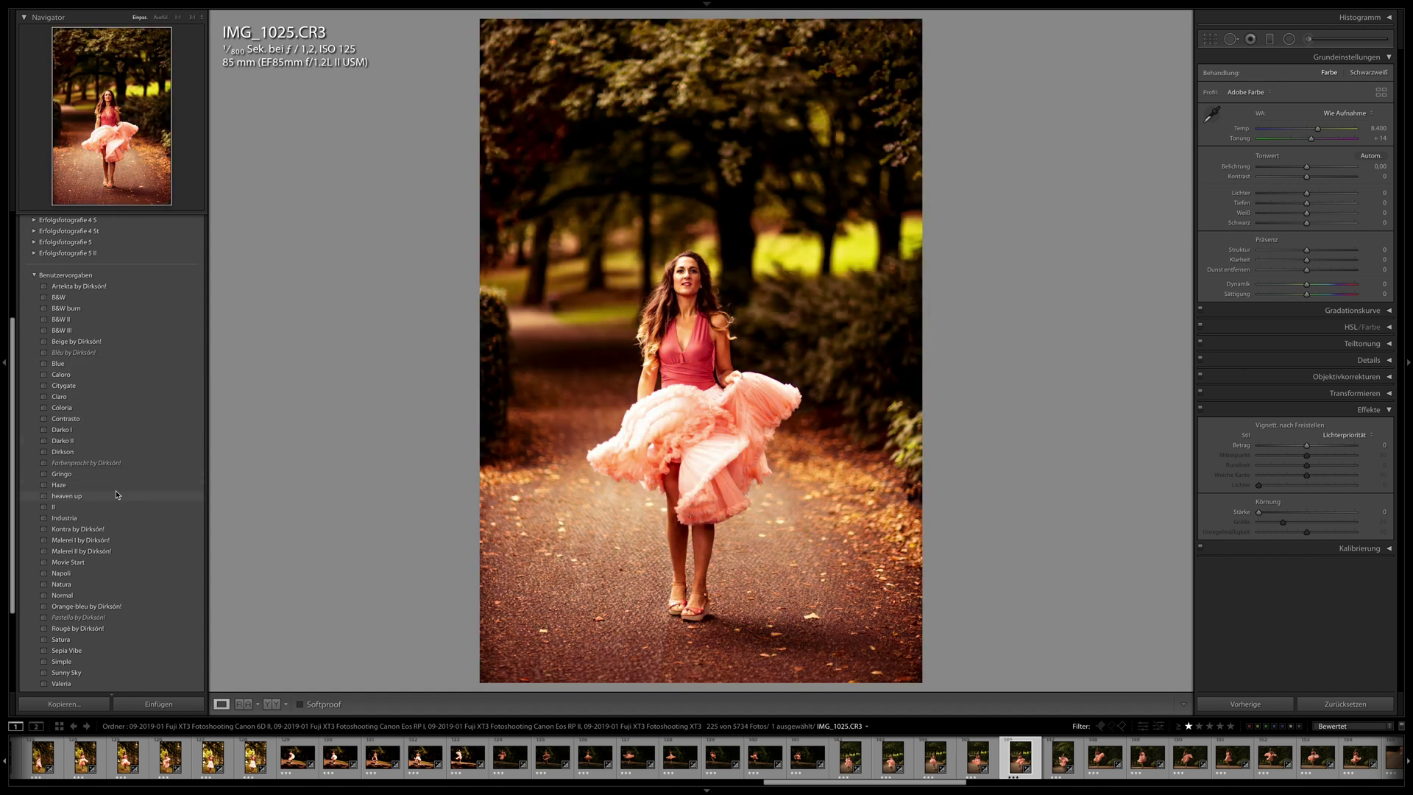
scroll(116, 495, down, 2)
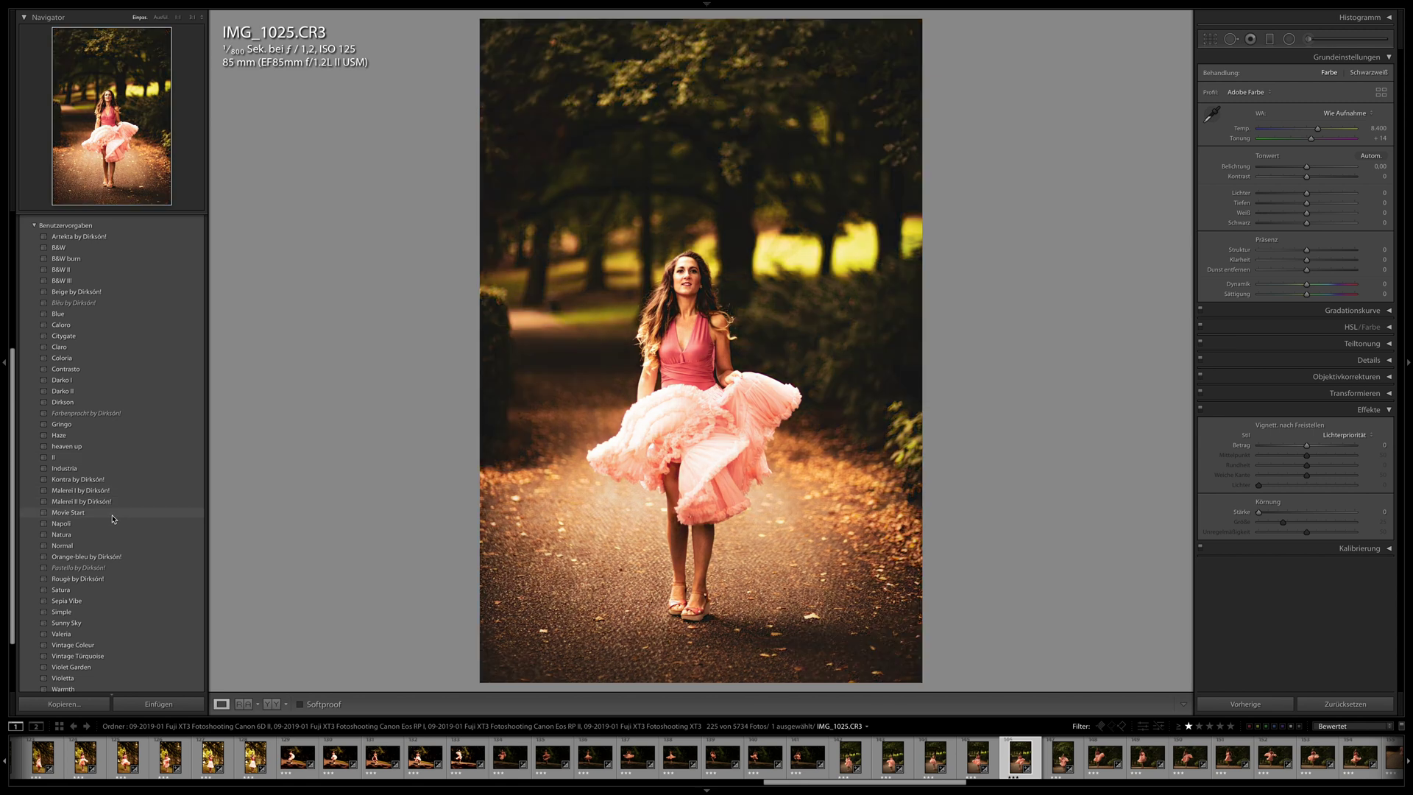
click(113, 514)
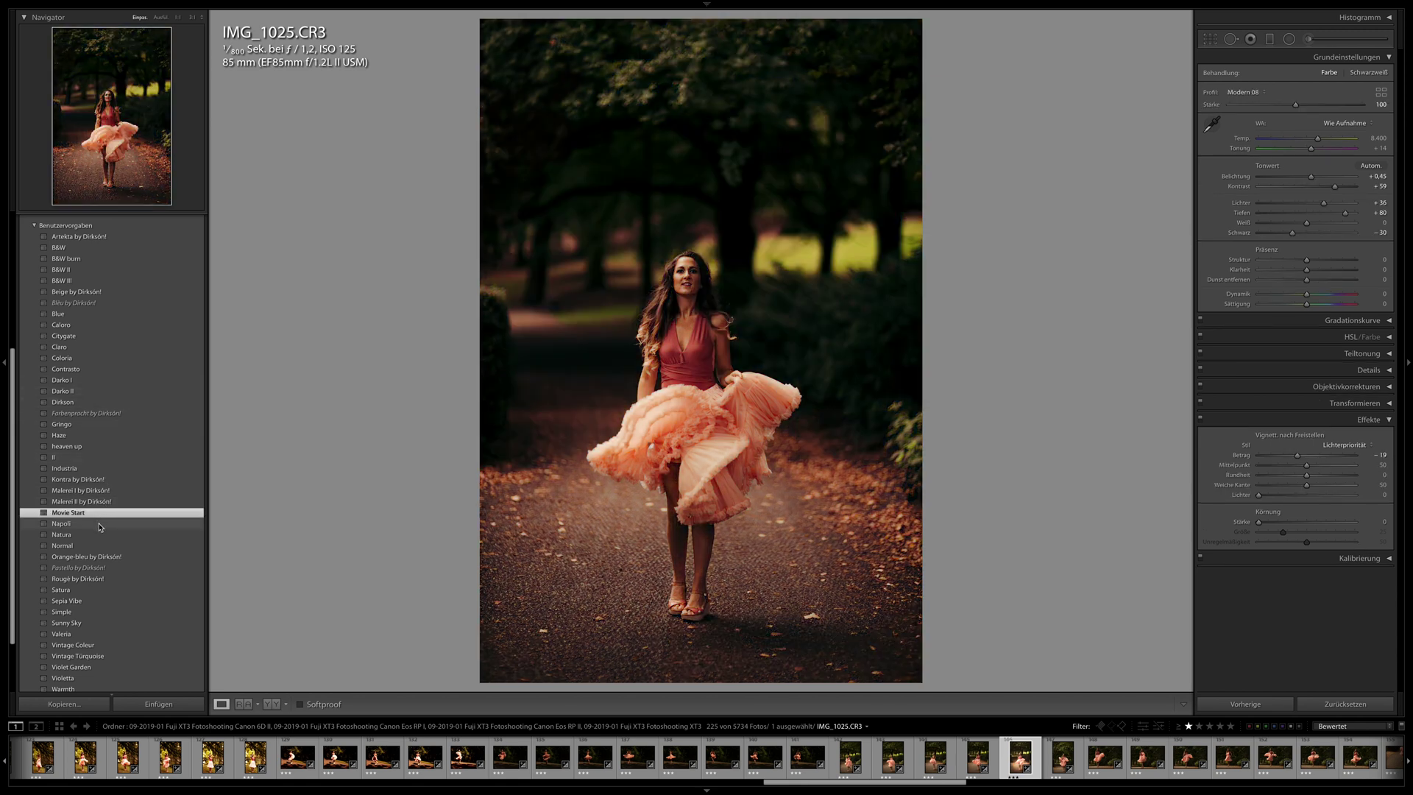
click(100, 525)
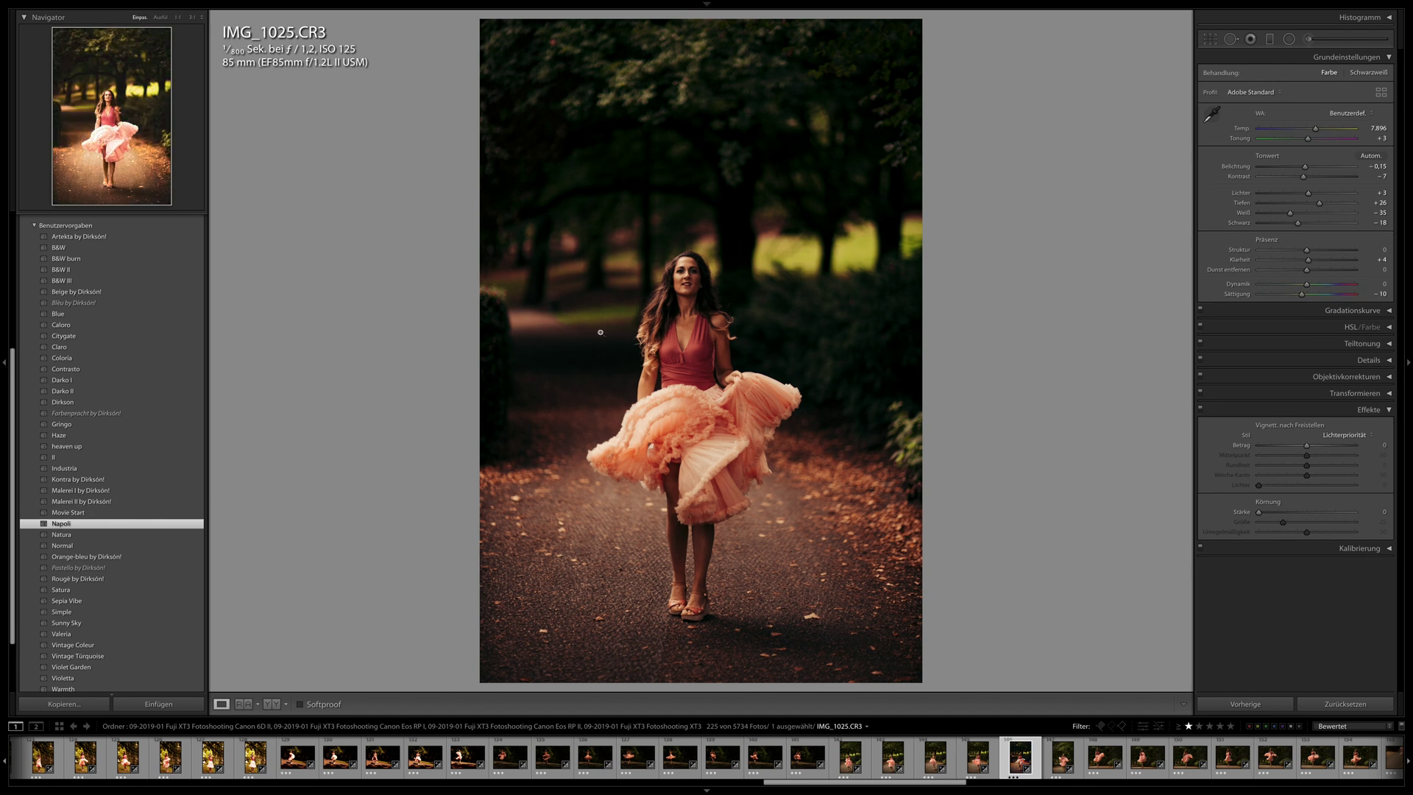
drag(1305, 168, 1314, 172)
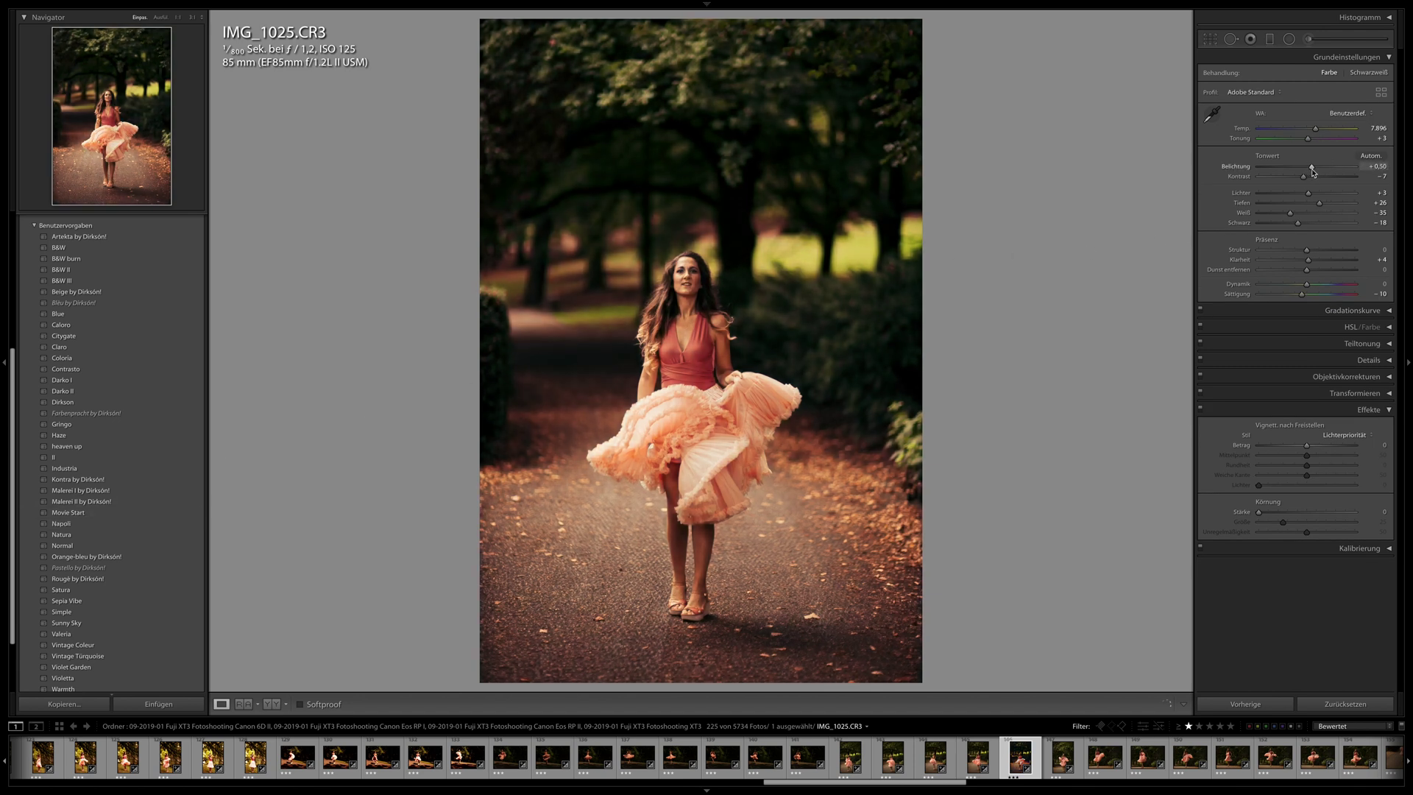
- Find IMG_1692, the portrait with the red cap, and apply the Claro user preset to it
scroll(1052, 758, down, 10)
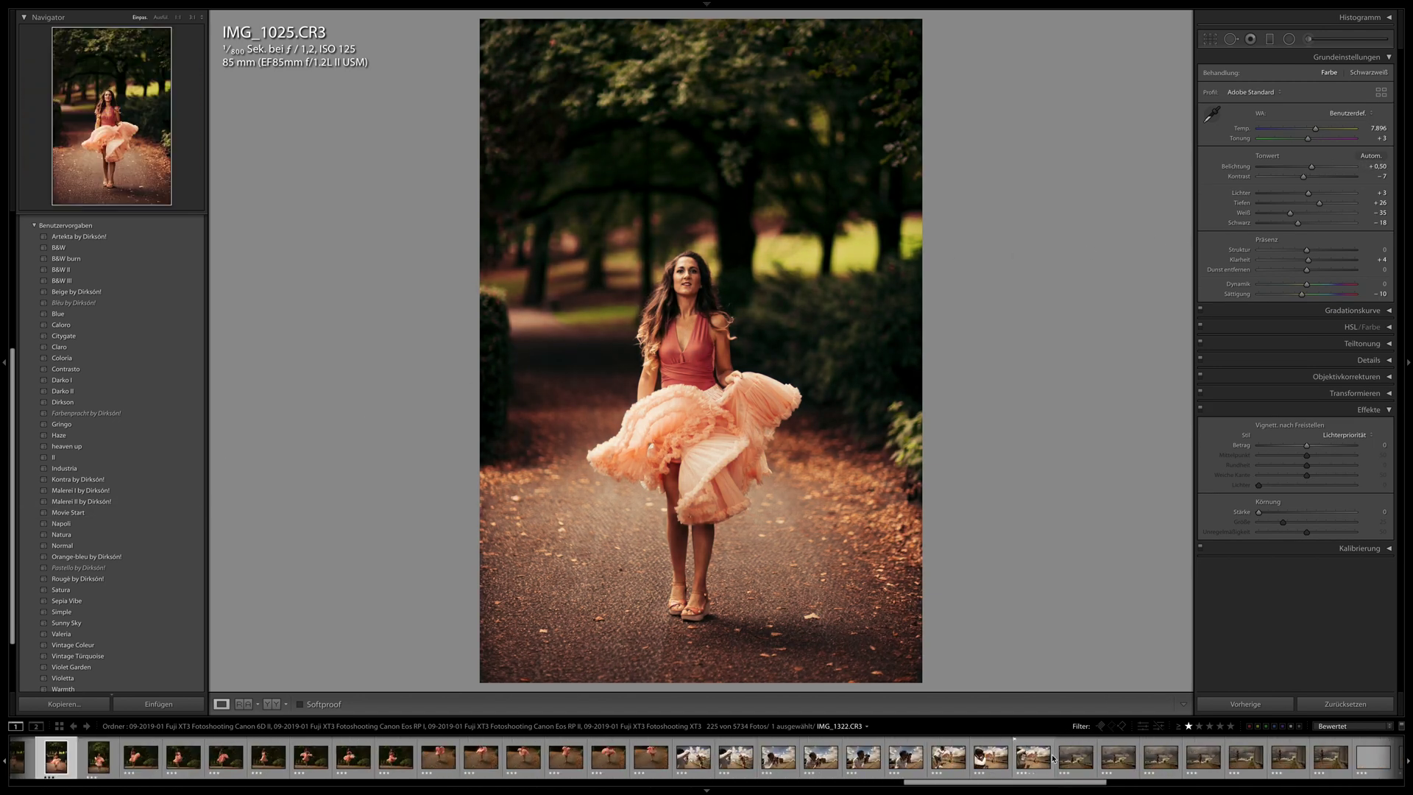
scroll(1052, 758, down, 8)
click(1044, 761)
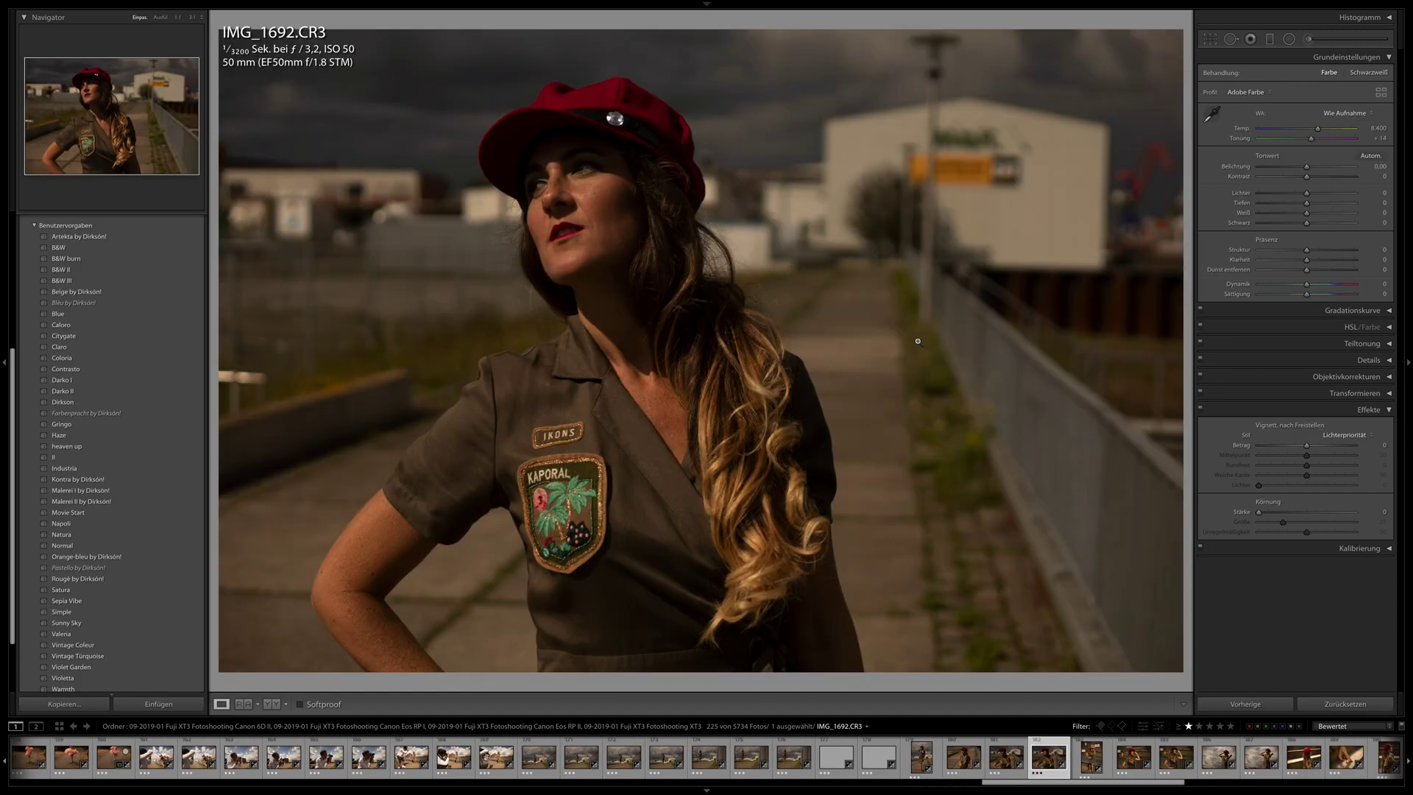
click(63, 370)
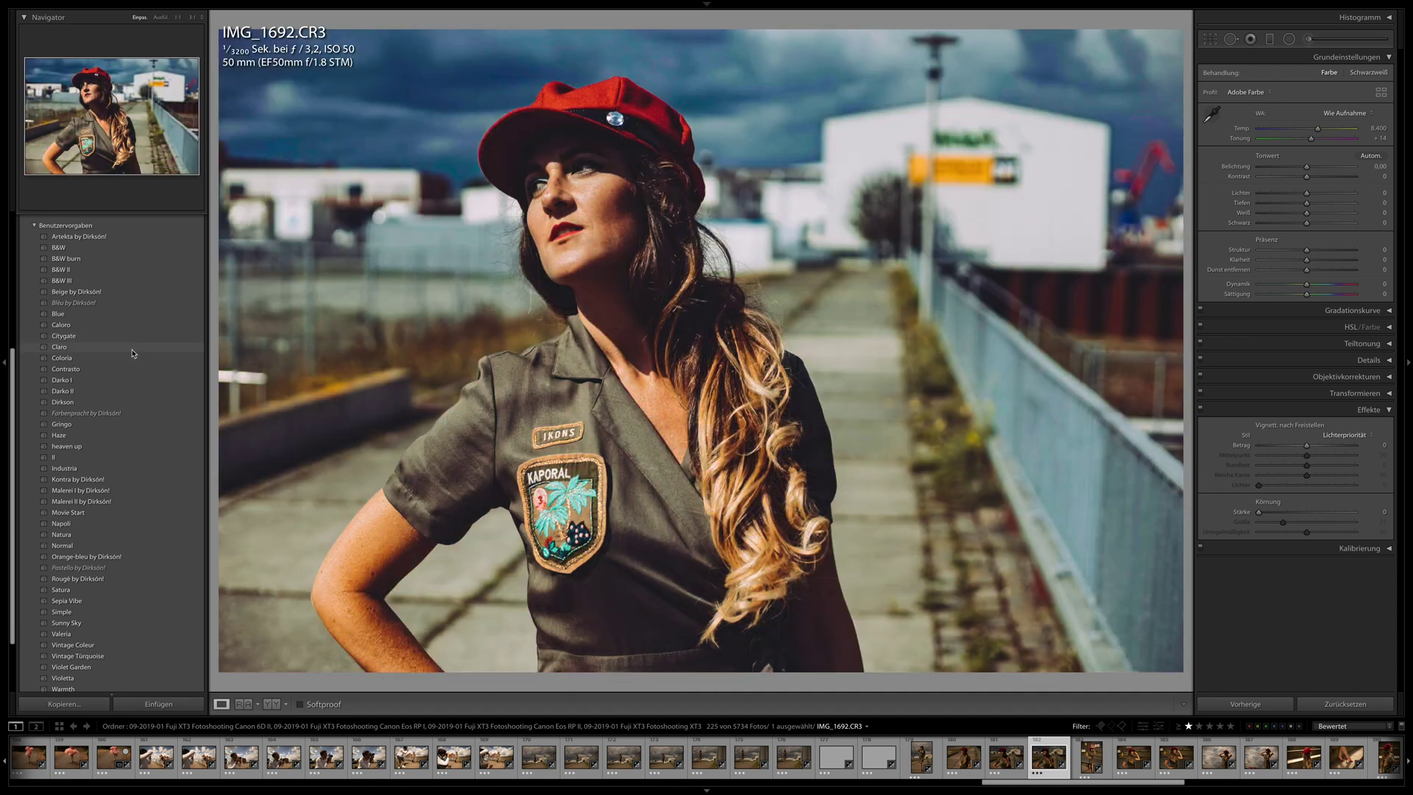
click(132, 353)
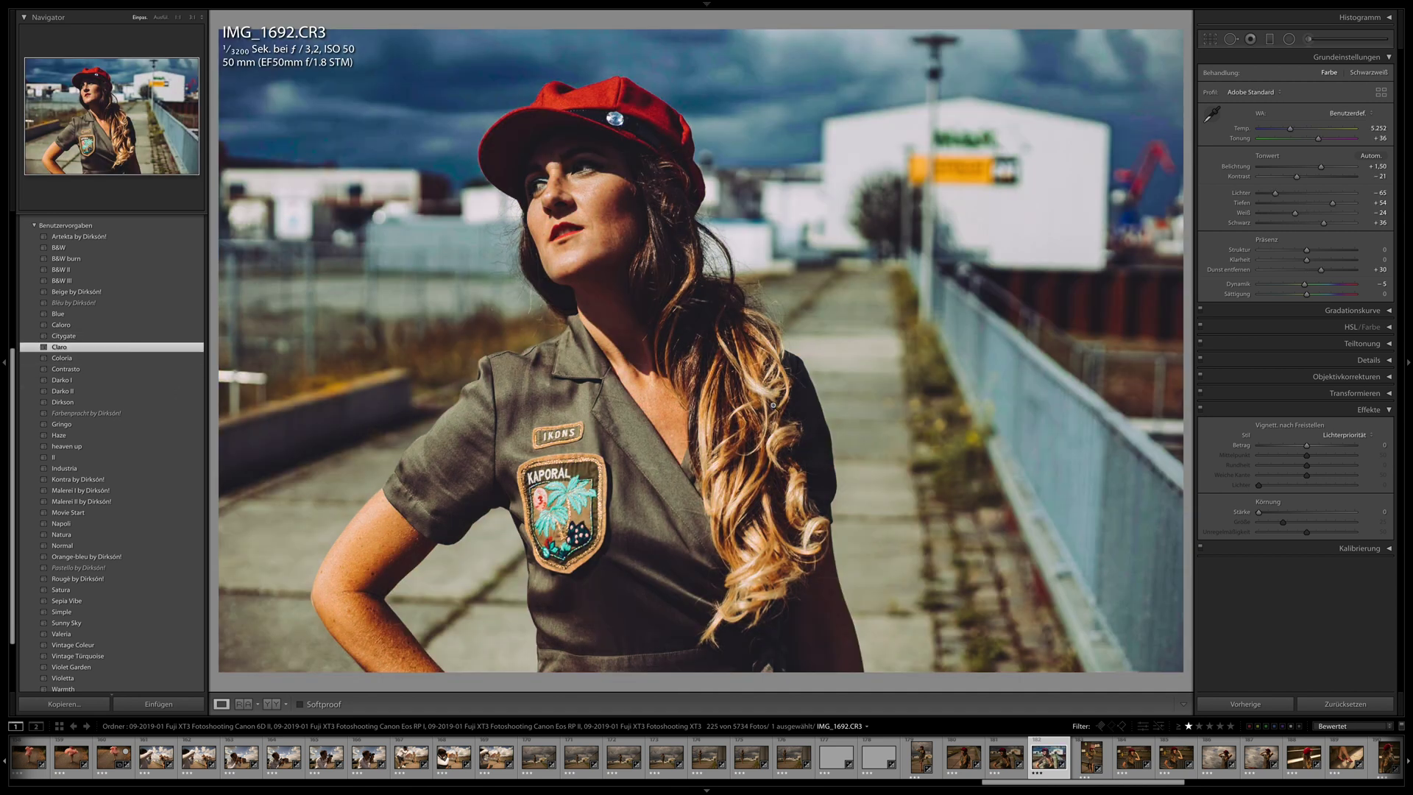
- Select the 12 photos from IMG_1692 to IMG_1800 and synchronize IMG_1692's settings to the others
scroll(1016, 758, down, 4)
shift+click(1183, 757)
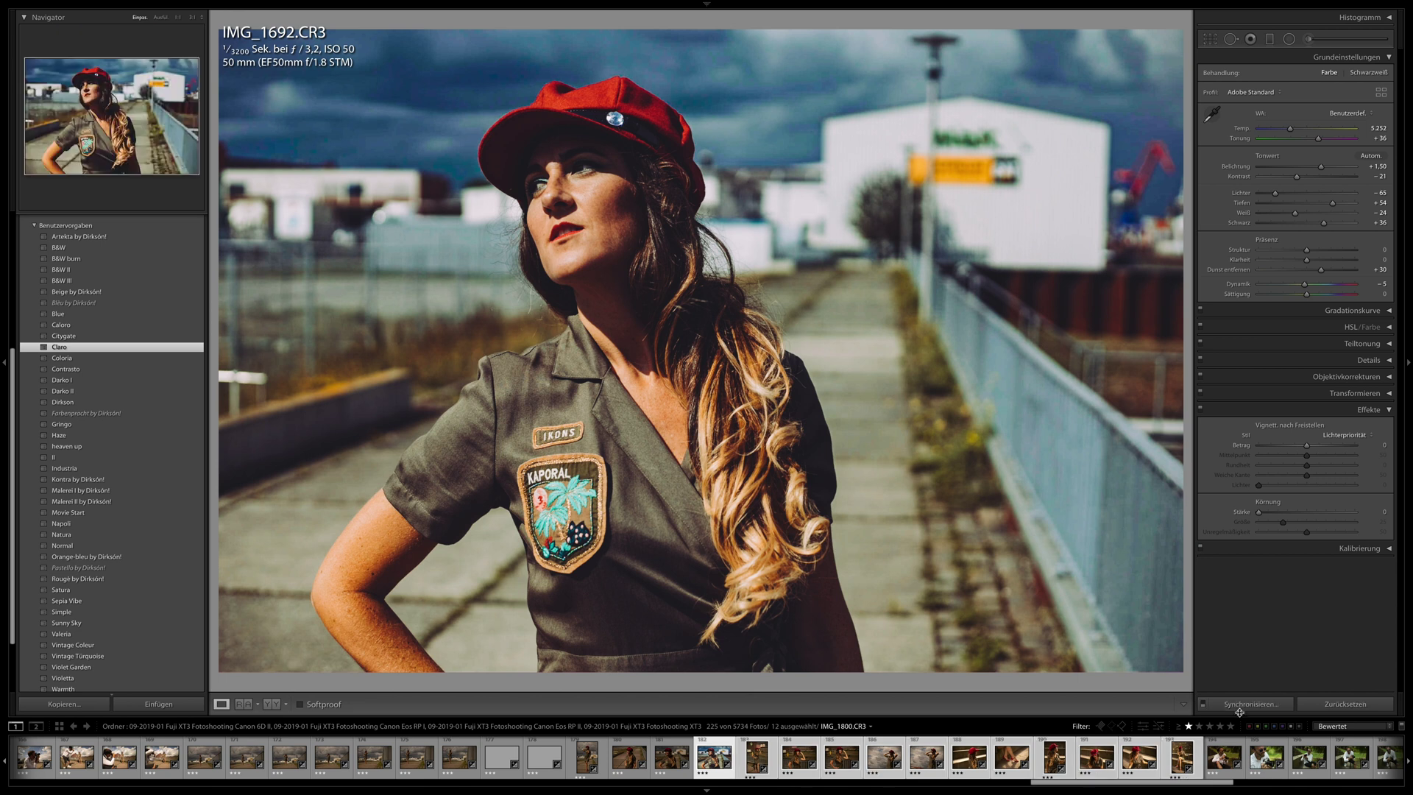
click(1240, 706)
key(Return)
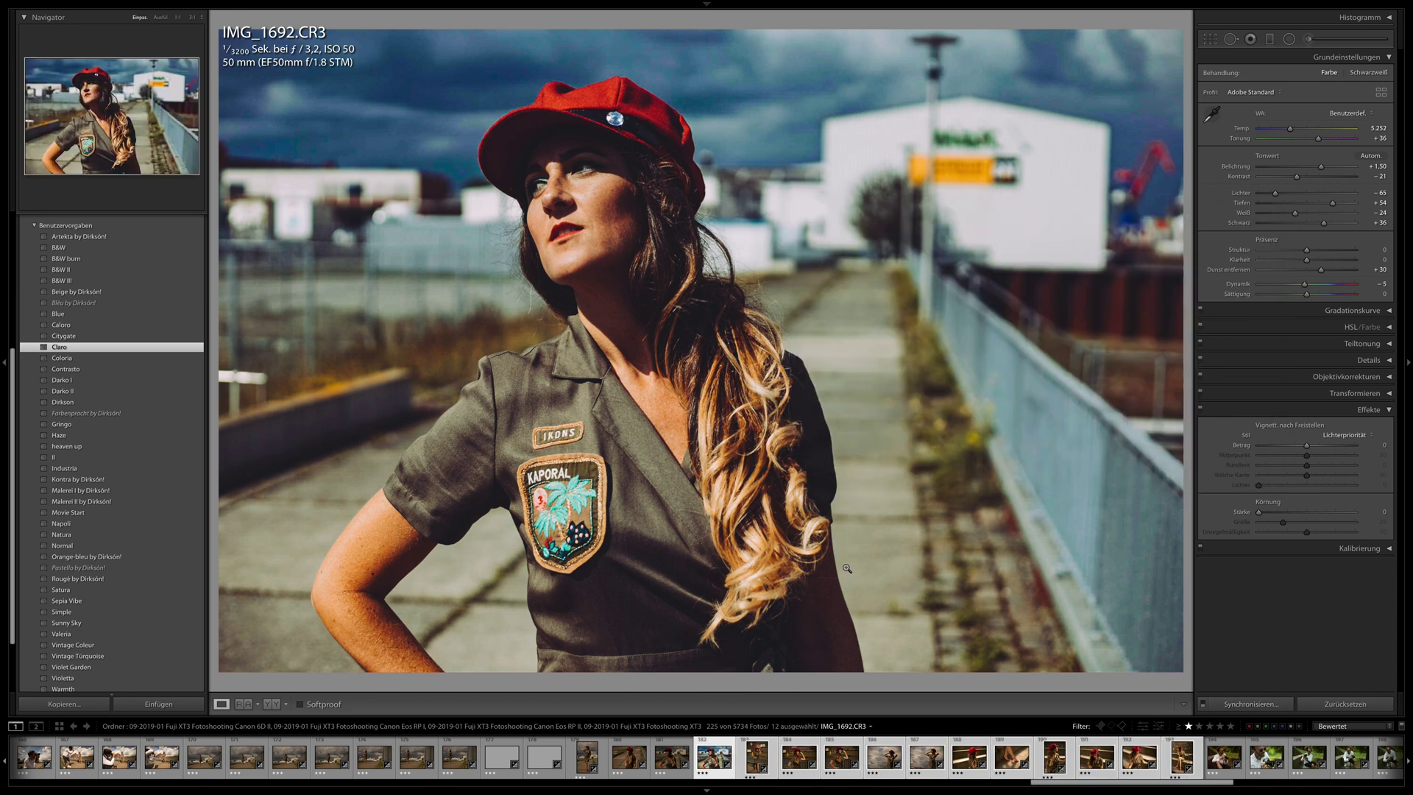
- Review the look of the synchronized red cap photos up to IMG_1764
click(758, 757)
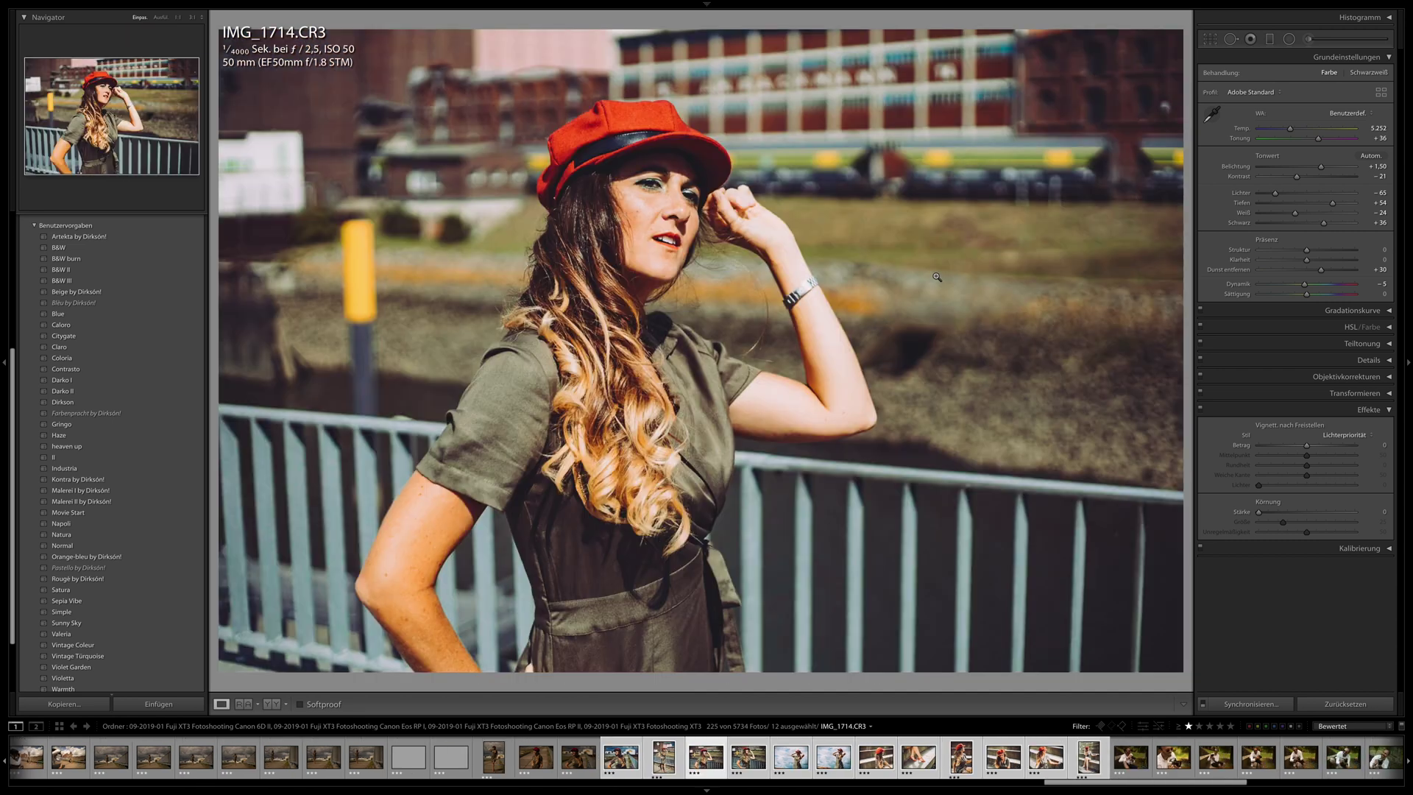
key(Right)
key(Right)
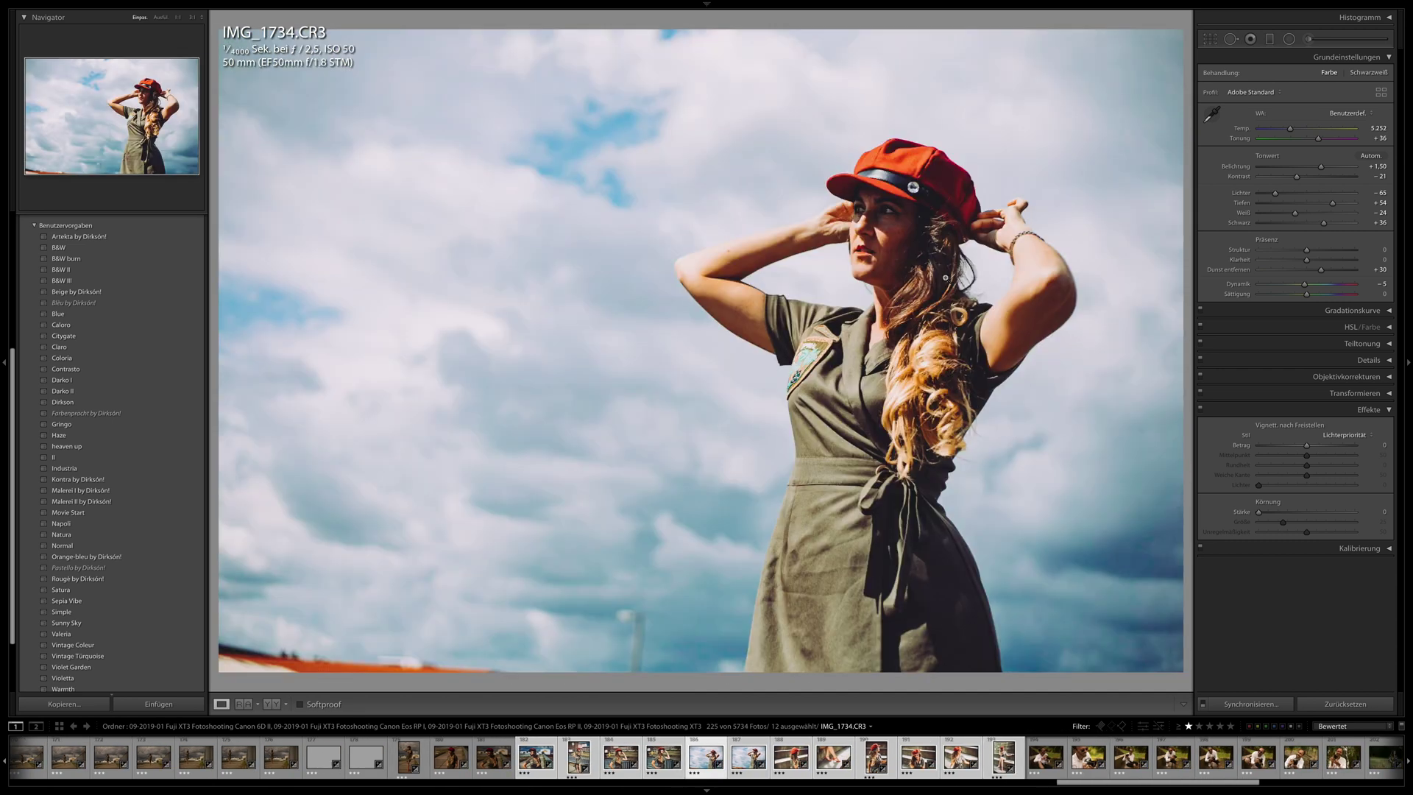
key(Right)
key(Right)
key(Right)
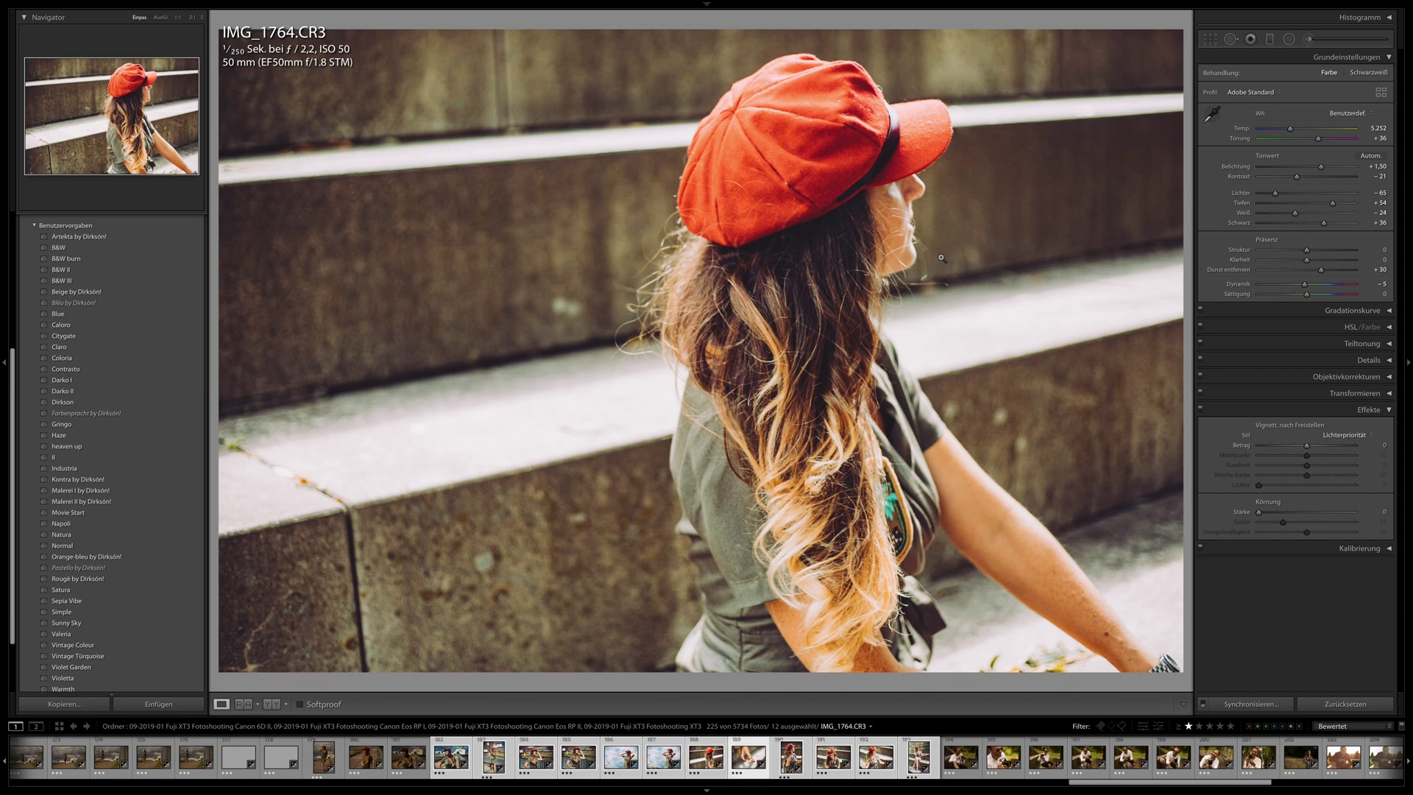
- Apply the Dirkson user preset to IMG_1692 and synchronize its settings to the 12 selected red cap photos
click(409, 756)
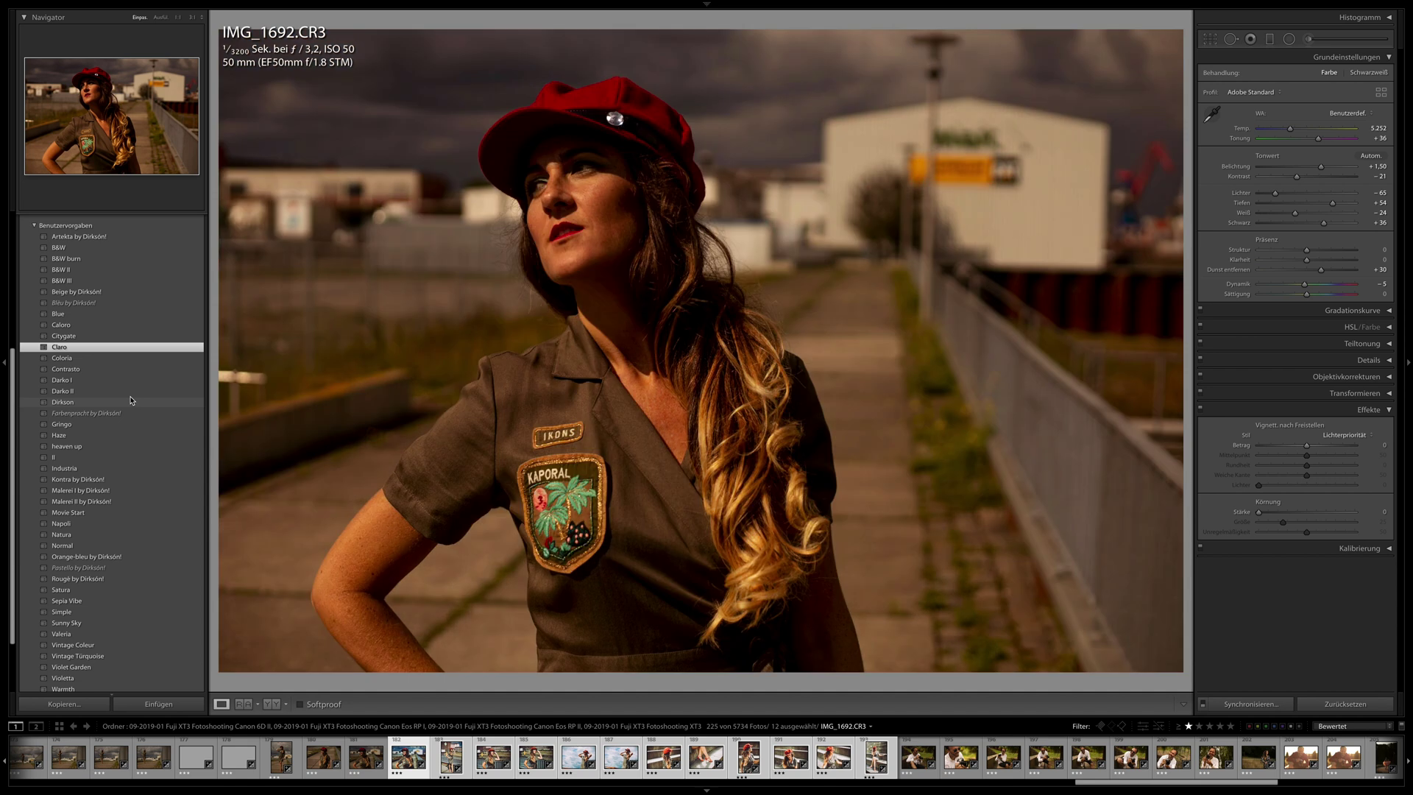
click(132, 400)
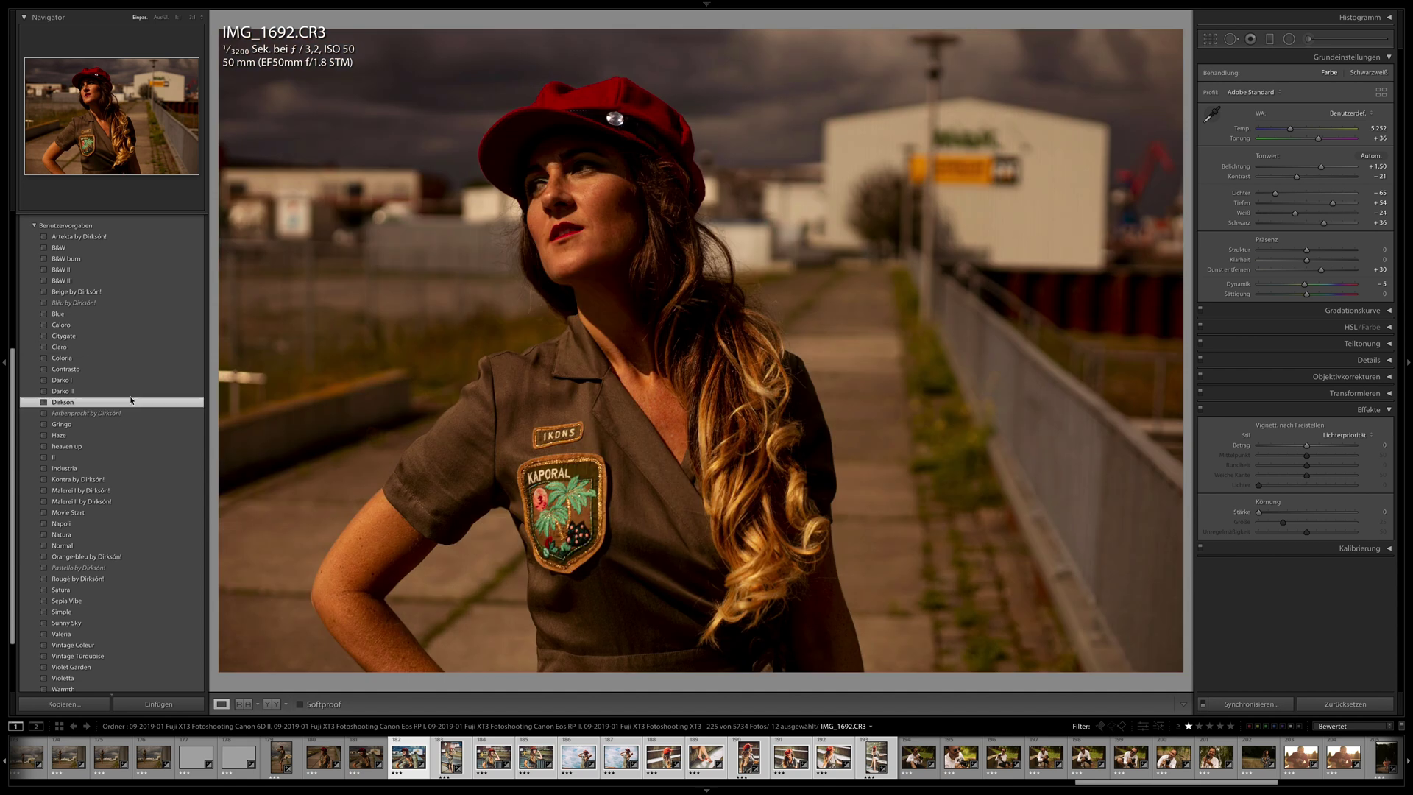
click(1251, 704)
click(1224, 454)
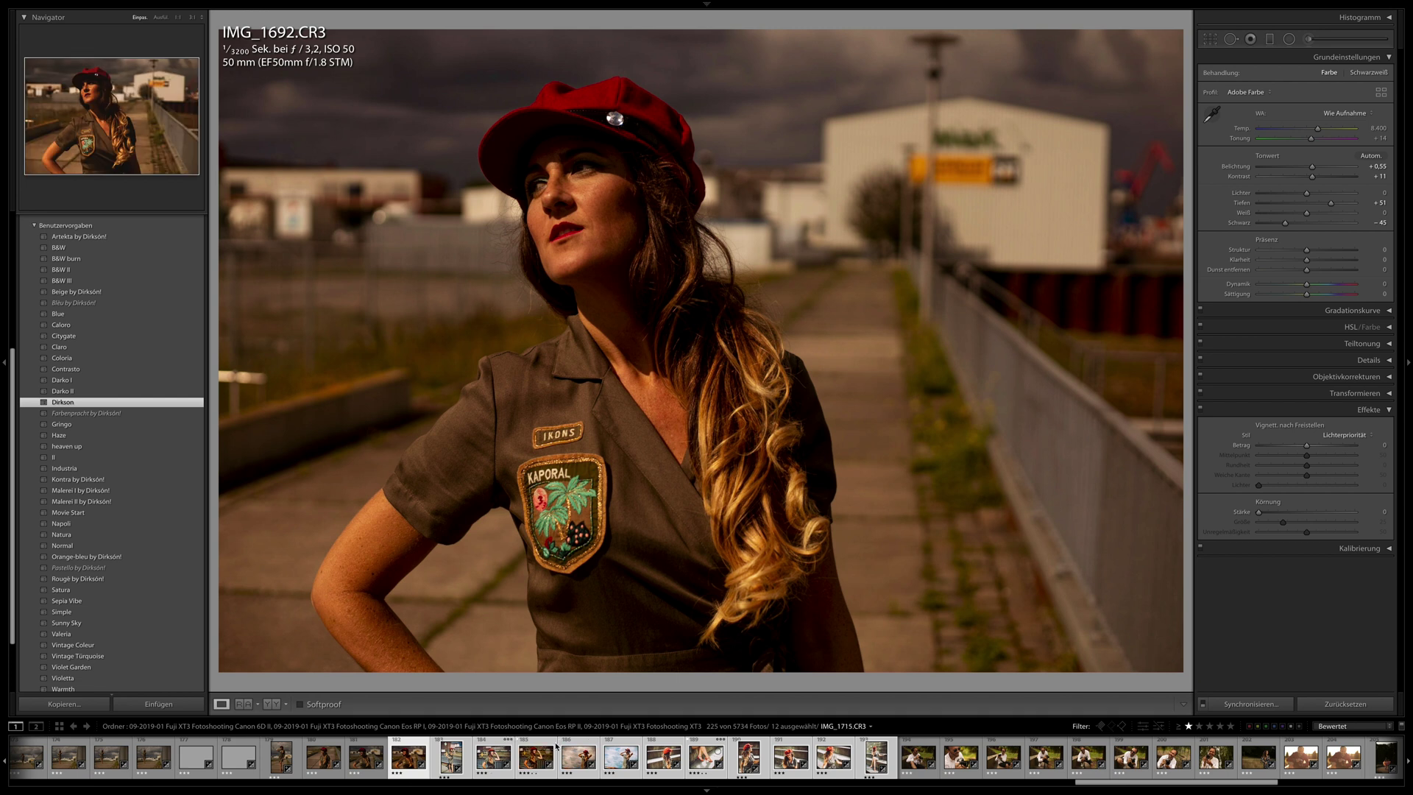
- Straighten IMG_1713, the full-length shot in front of the railing, by slightly rotating it with the Crop tool
key(Right)
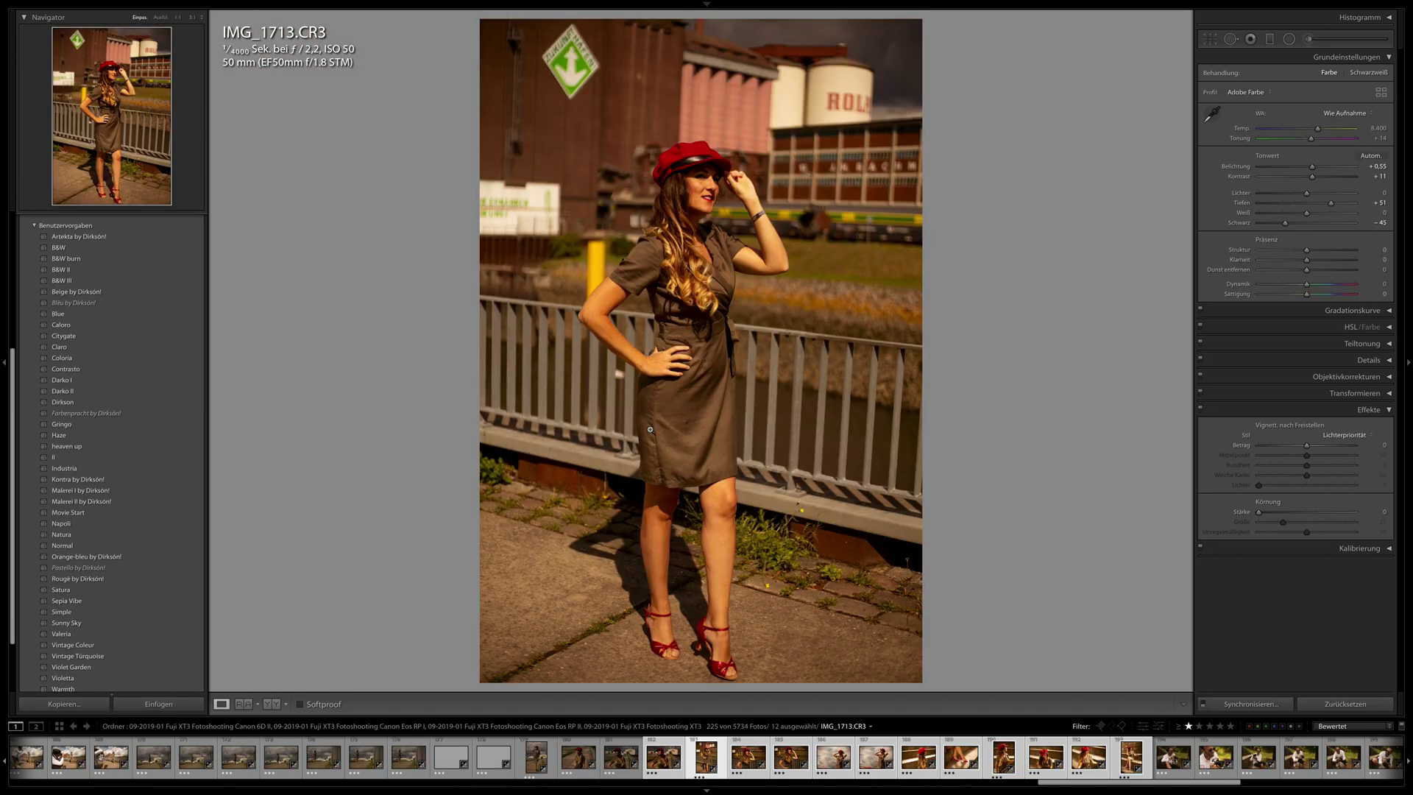
key(Right)
key(Left)
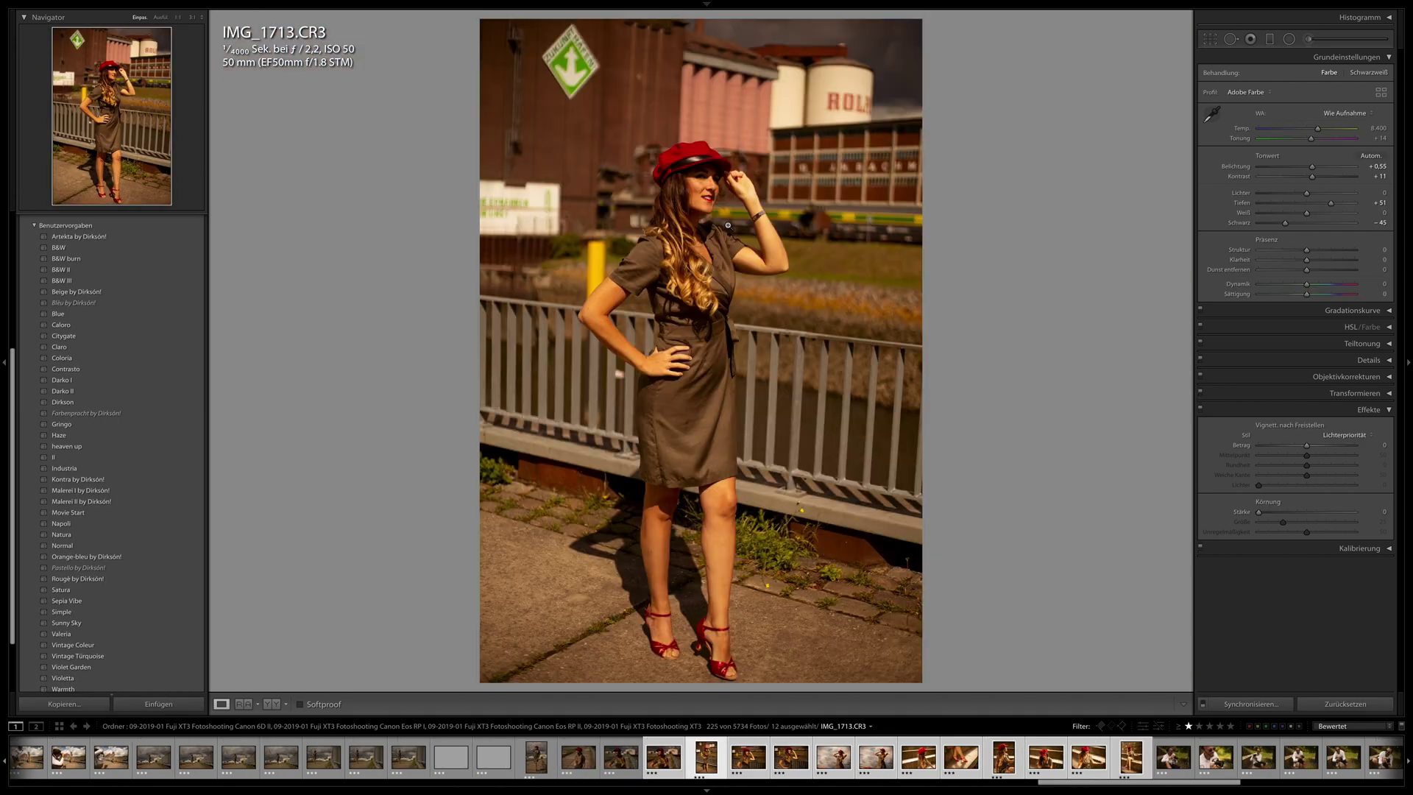
click(1210, 39)
drag(1102, 103, 1089, 129)
key(Return)
- Review the new look on the remaining red cap photos from IMG_1714 to IMG_1800
key(Right)
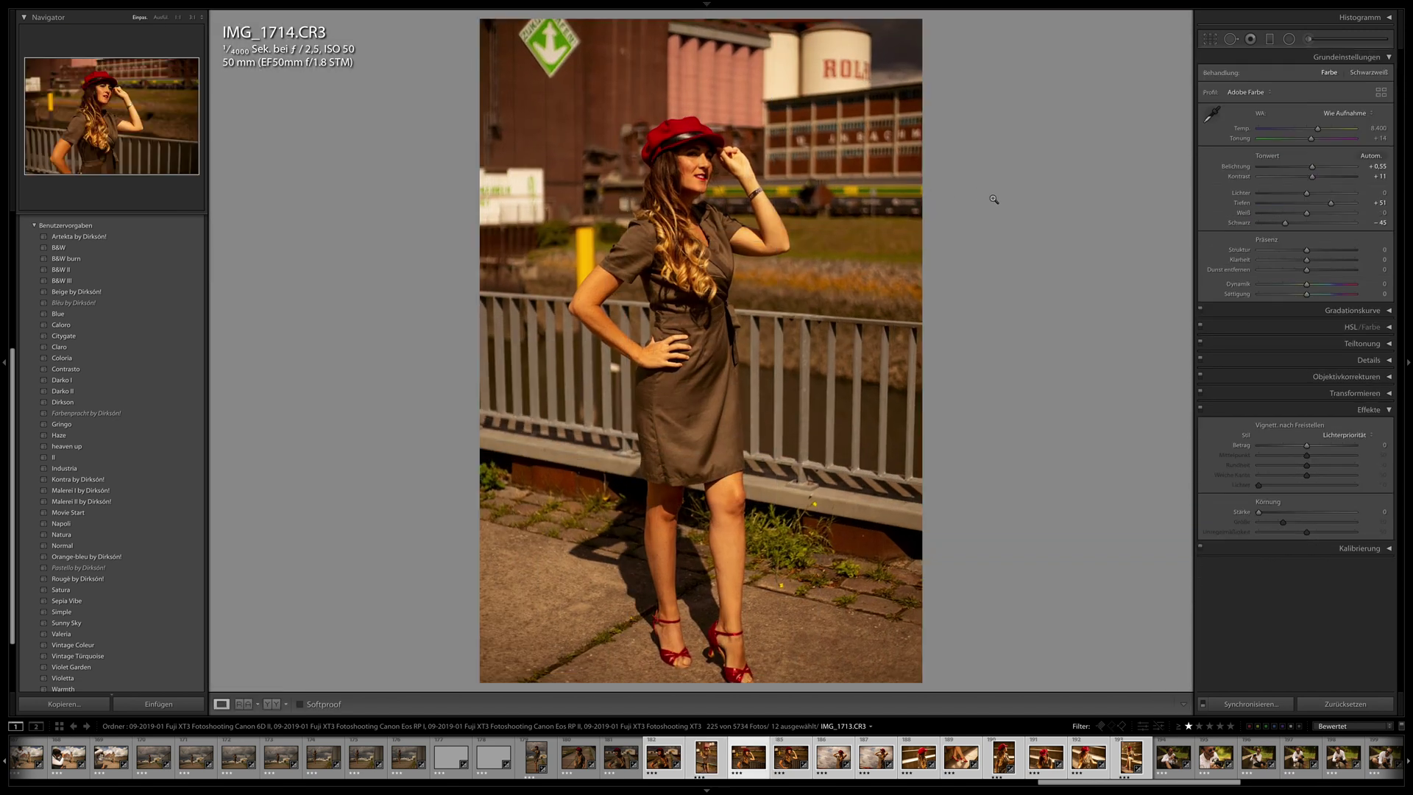
key(Right)
key(Right)
key(Right)
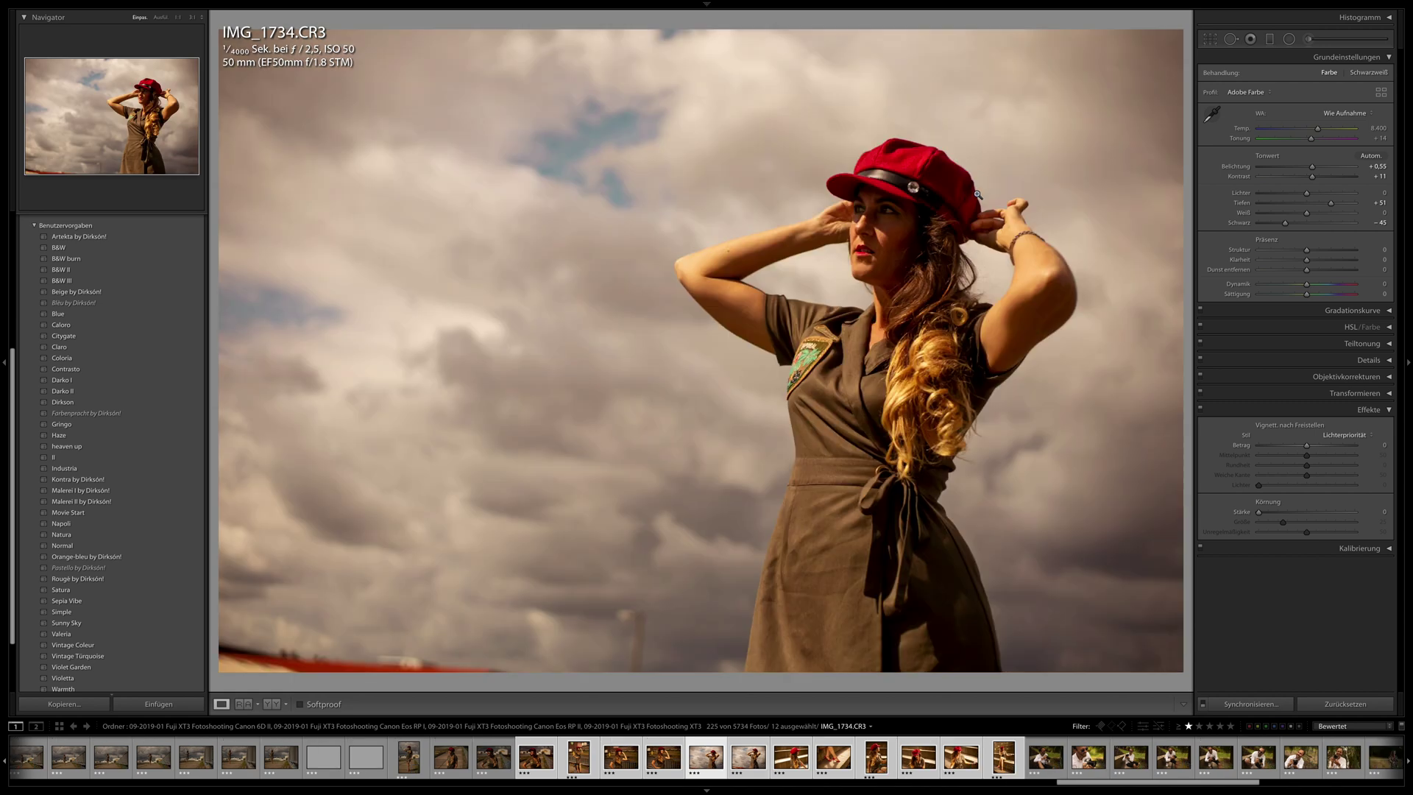
key(Right)
key(Right)
key(Right)
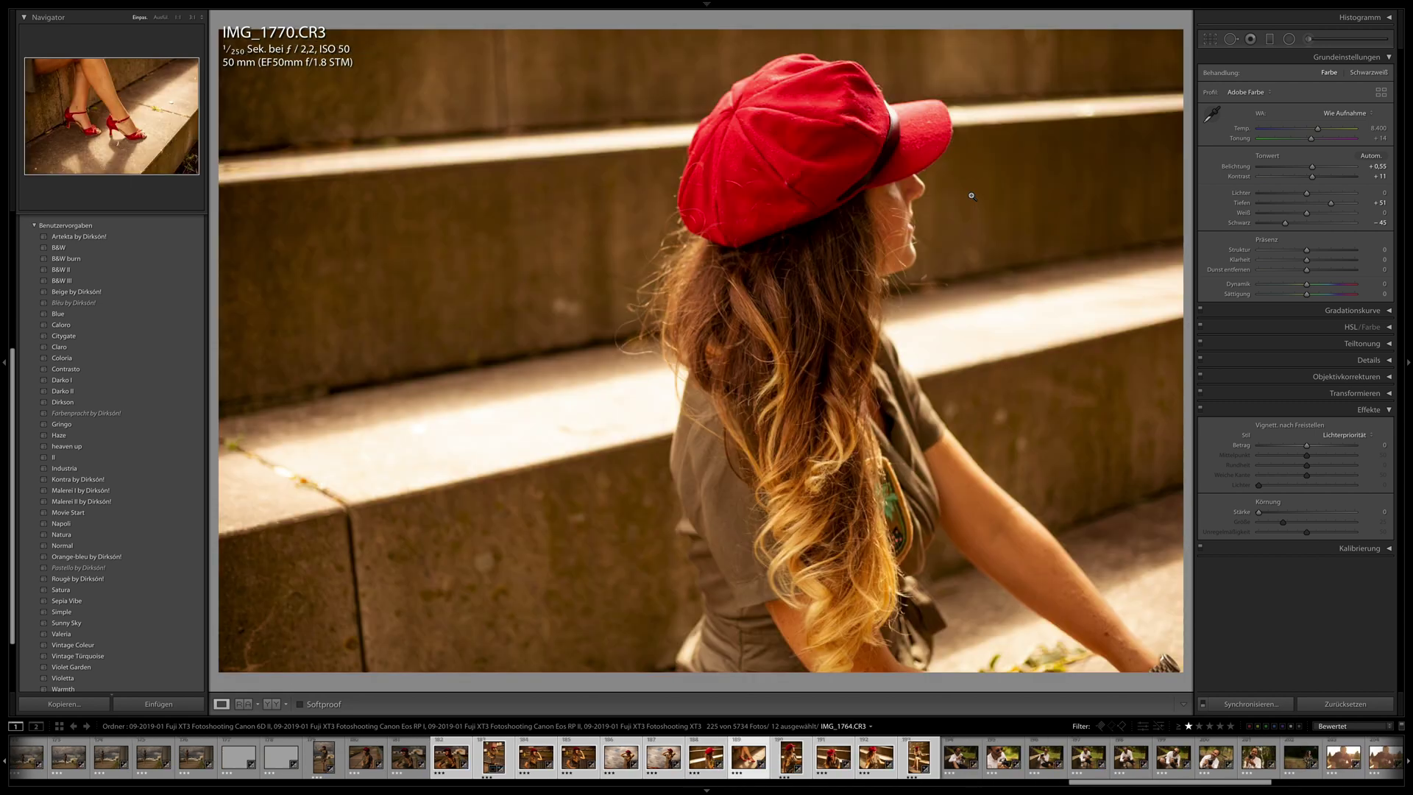
key(Right)
key(Right)
key(Right)
key(Right)
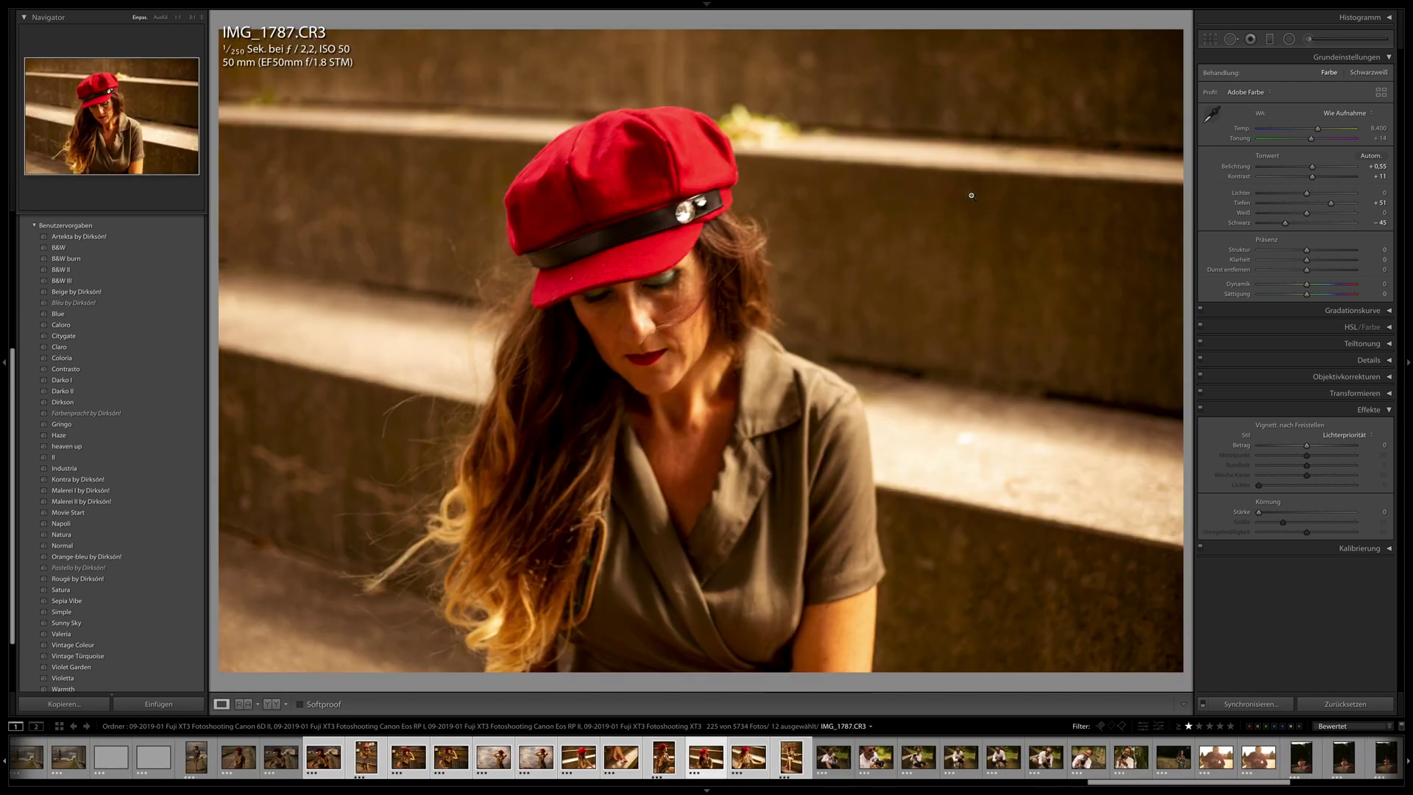
key(Right)
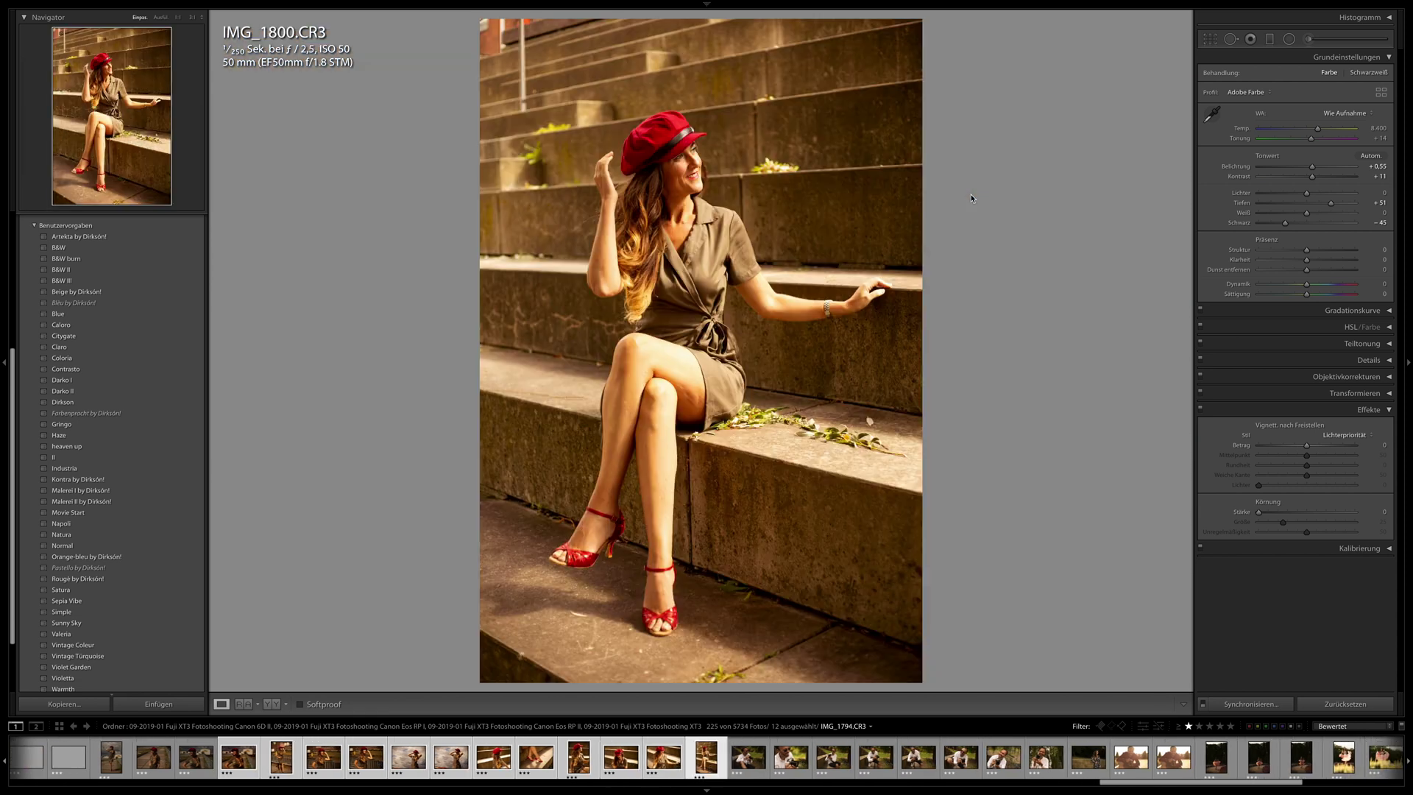
- Apply the Gringo user preset to the man-with-camera photos IMG_1848, IMG_1858, IMG_1873 and IMG_1886, one after another
click(790, 760)
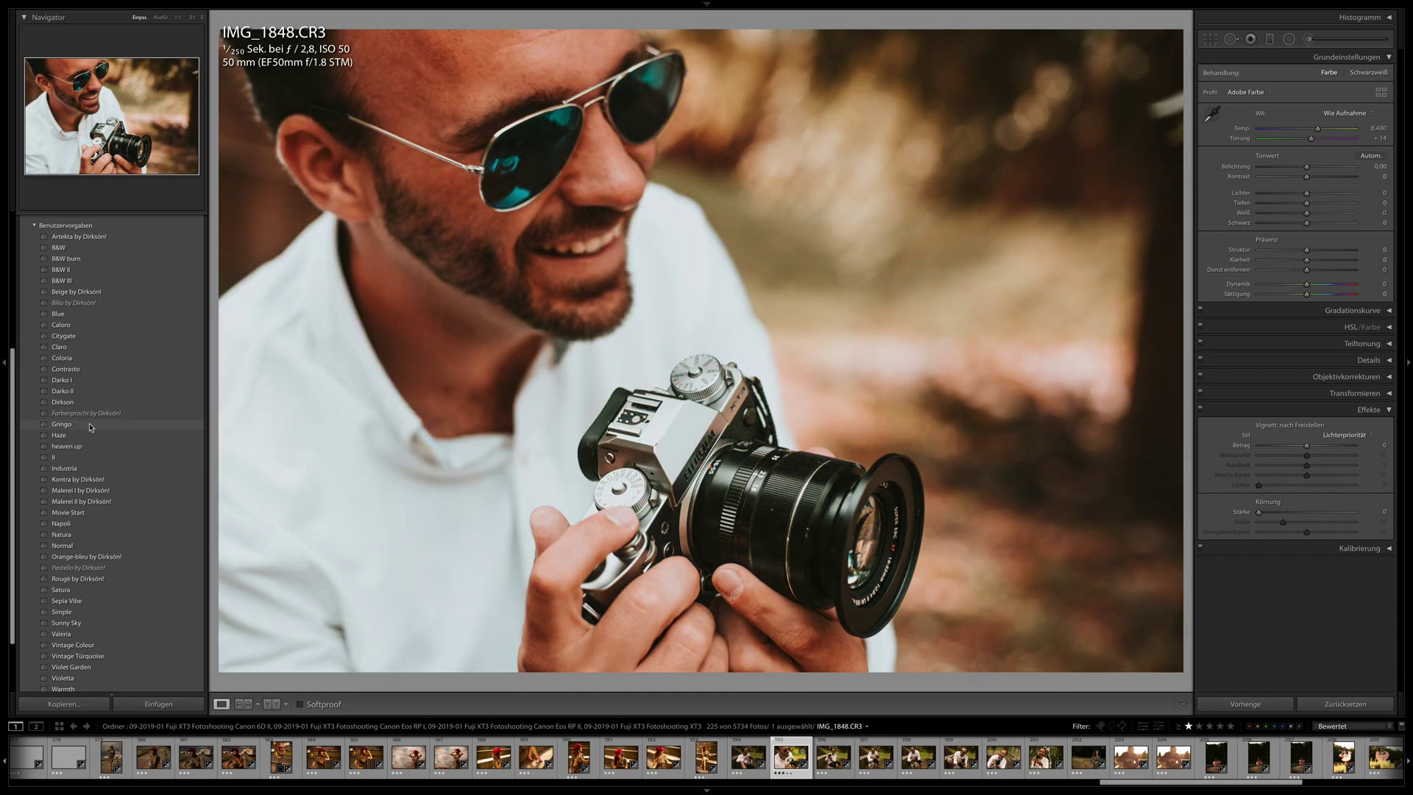
click(91, 427)
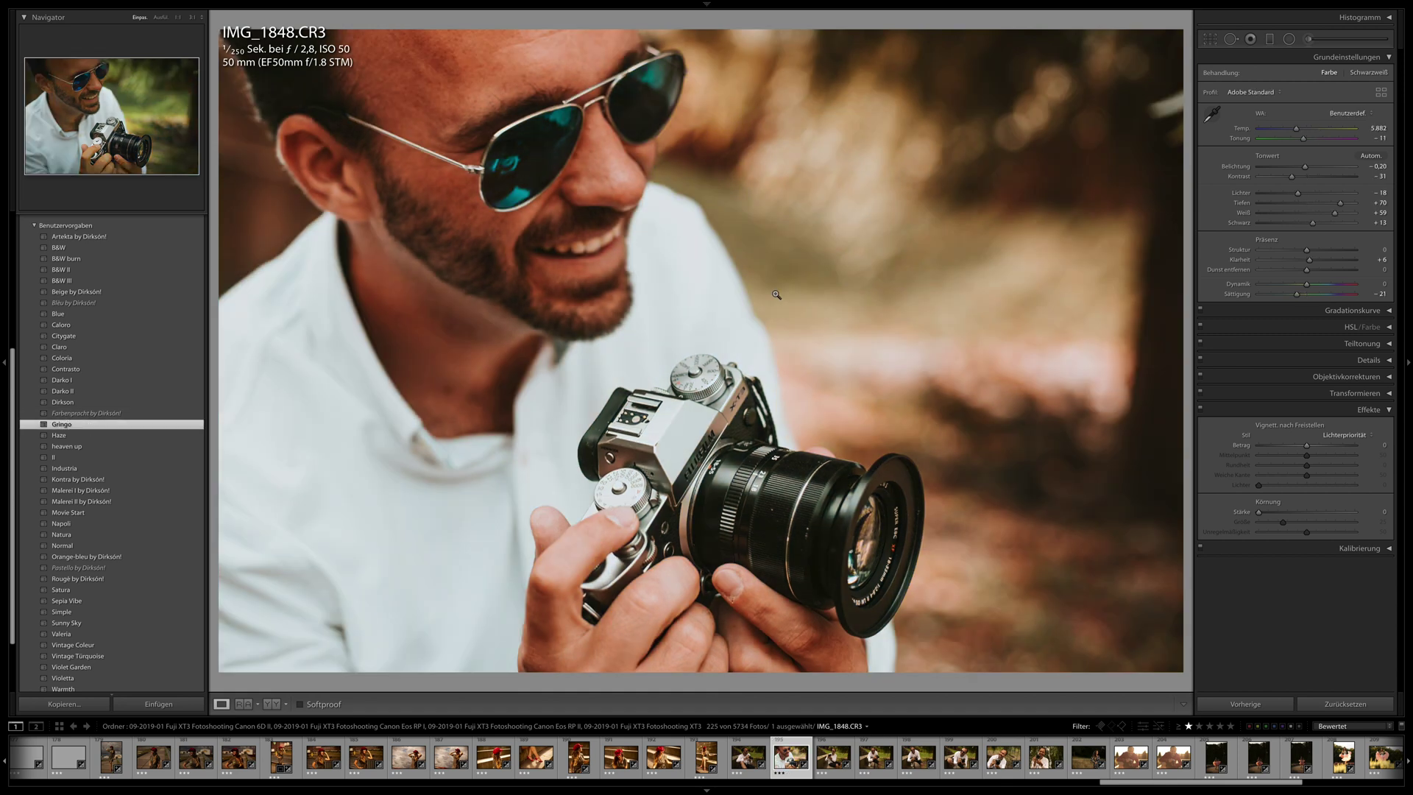
key(Right)
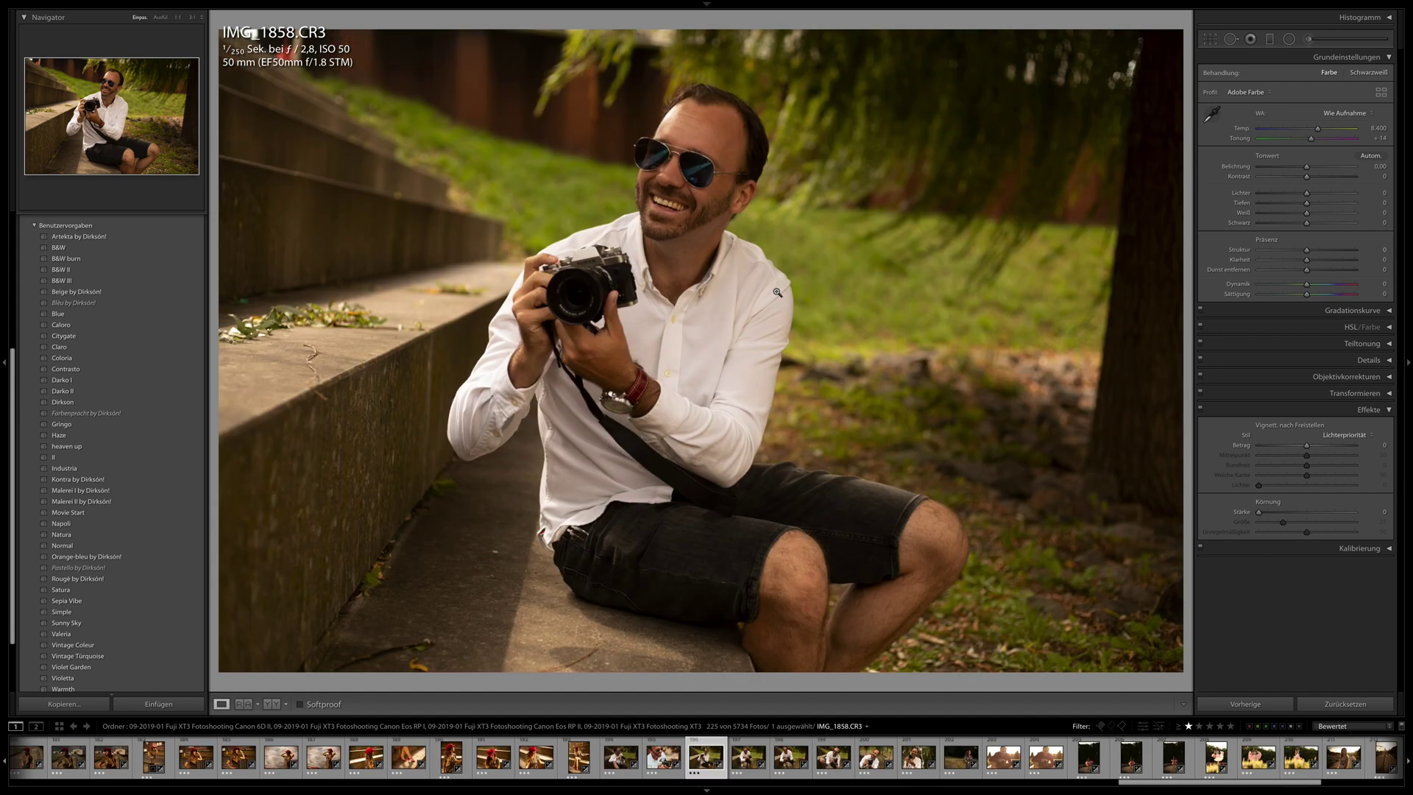
click(90, 425)
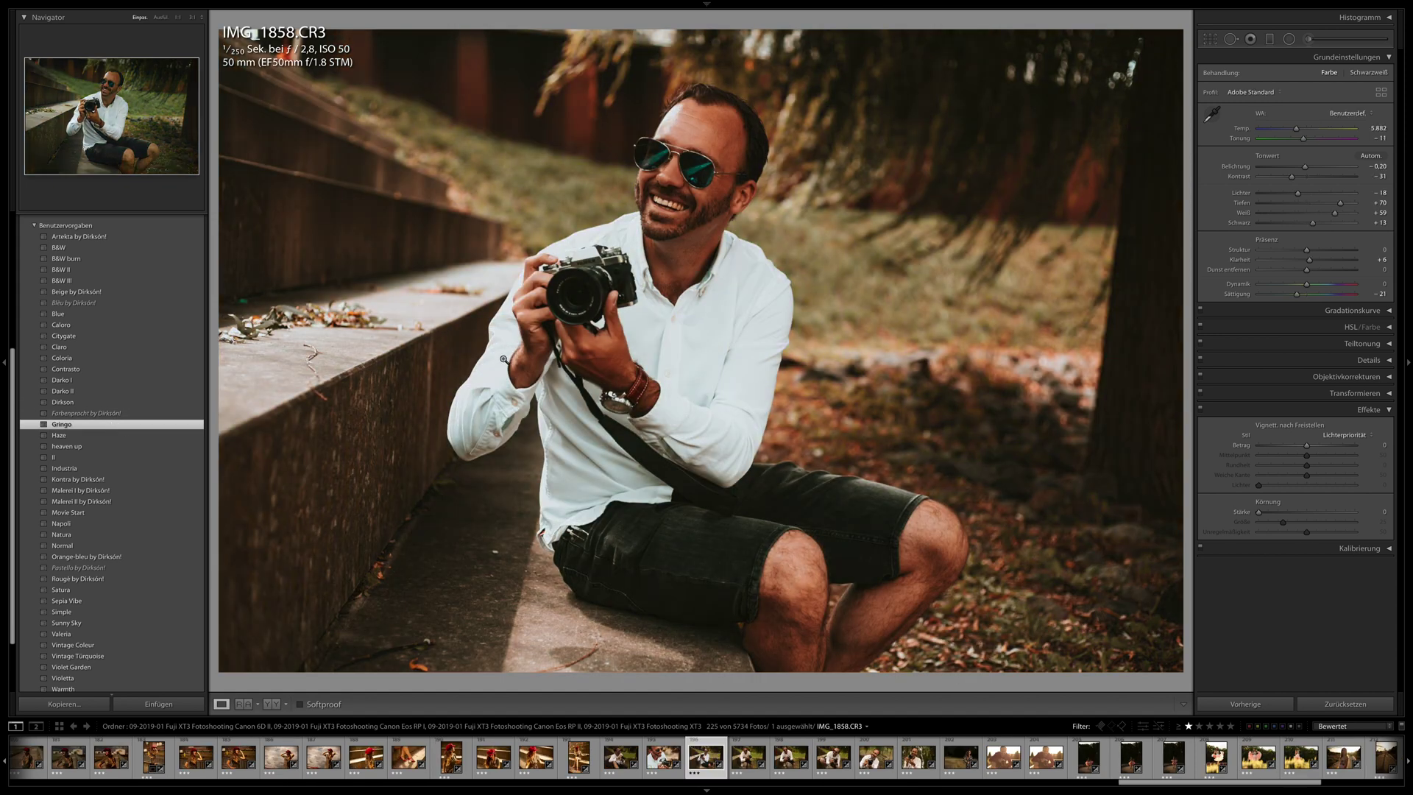
key(Right)
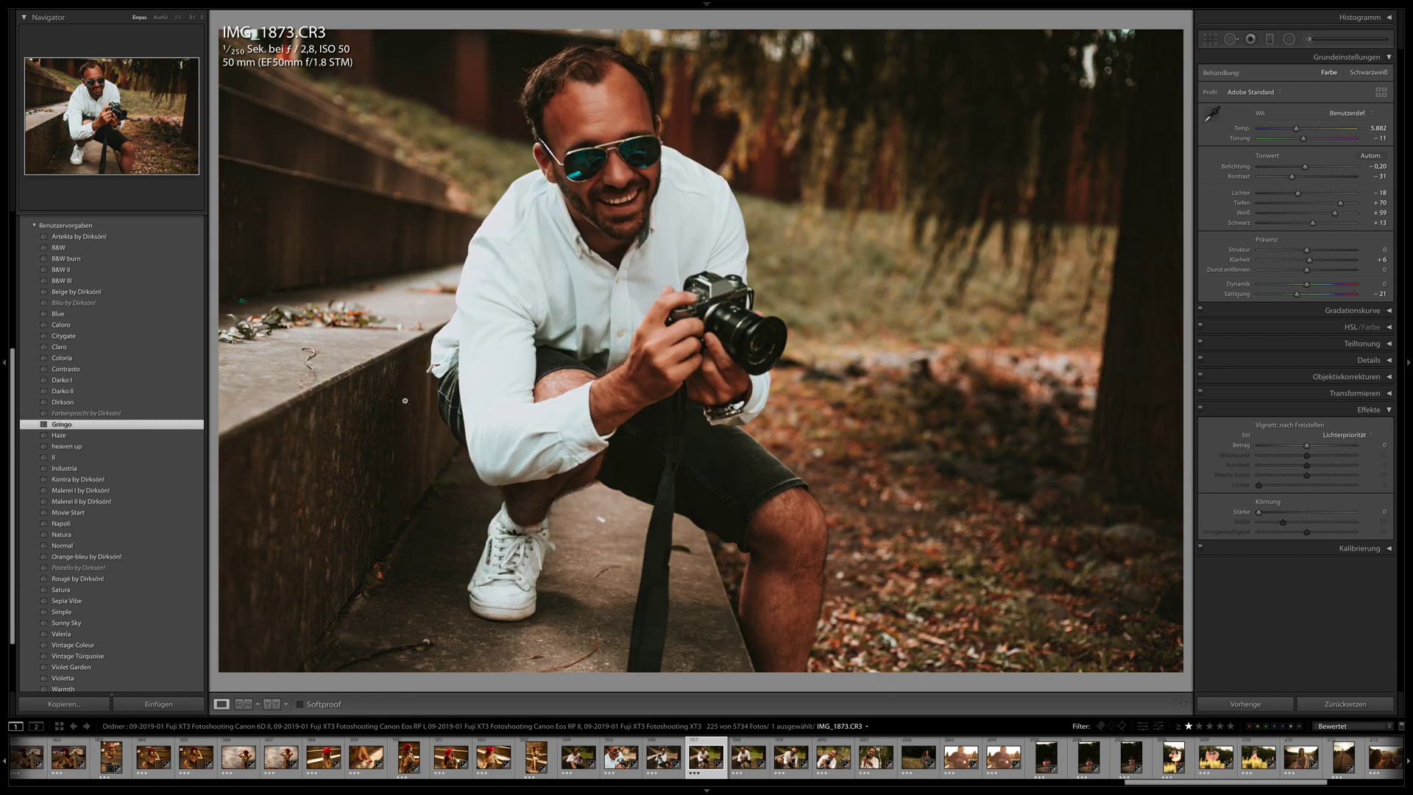
key(Right)
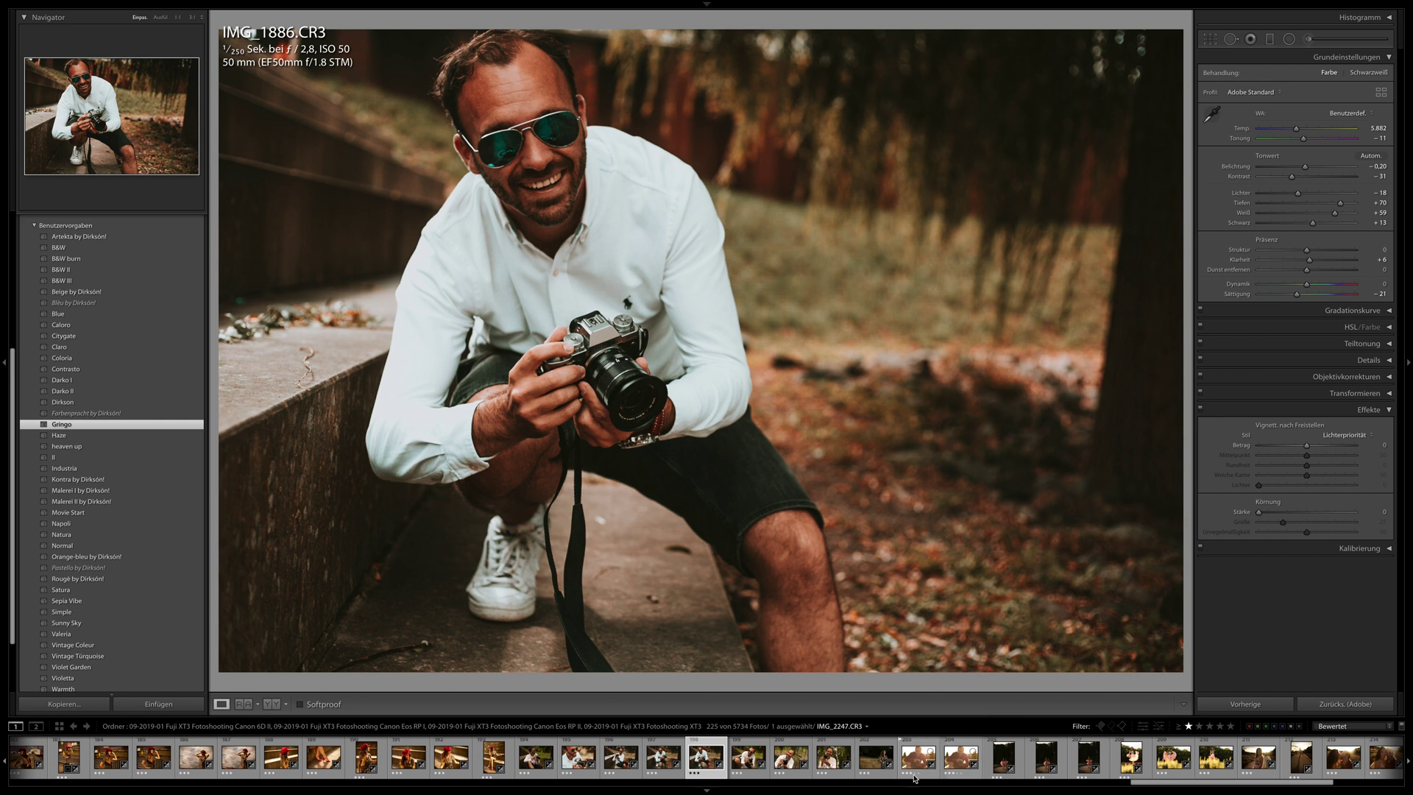
- Synchronize IMG_1886's settings to the six photos following it and check the look up to IMG_1946
shift+click(960, 757)
click(1251, 703)
key(Return)
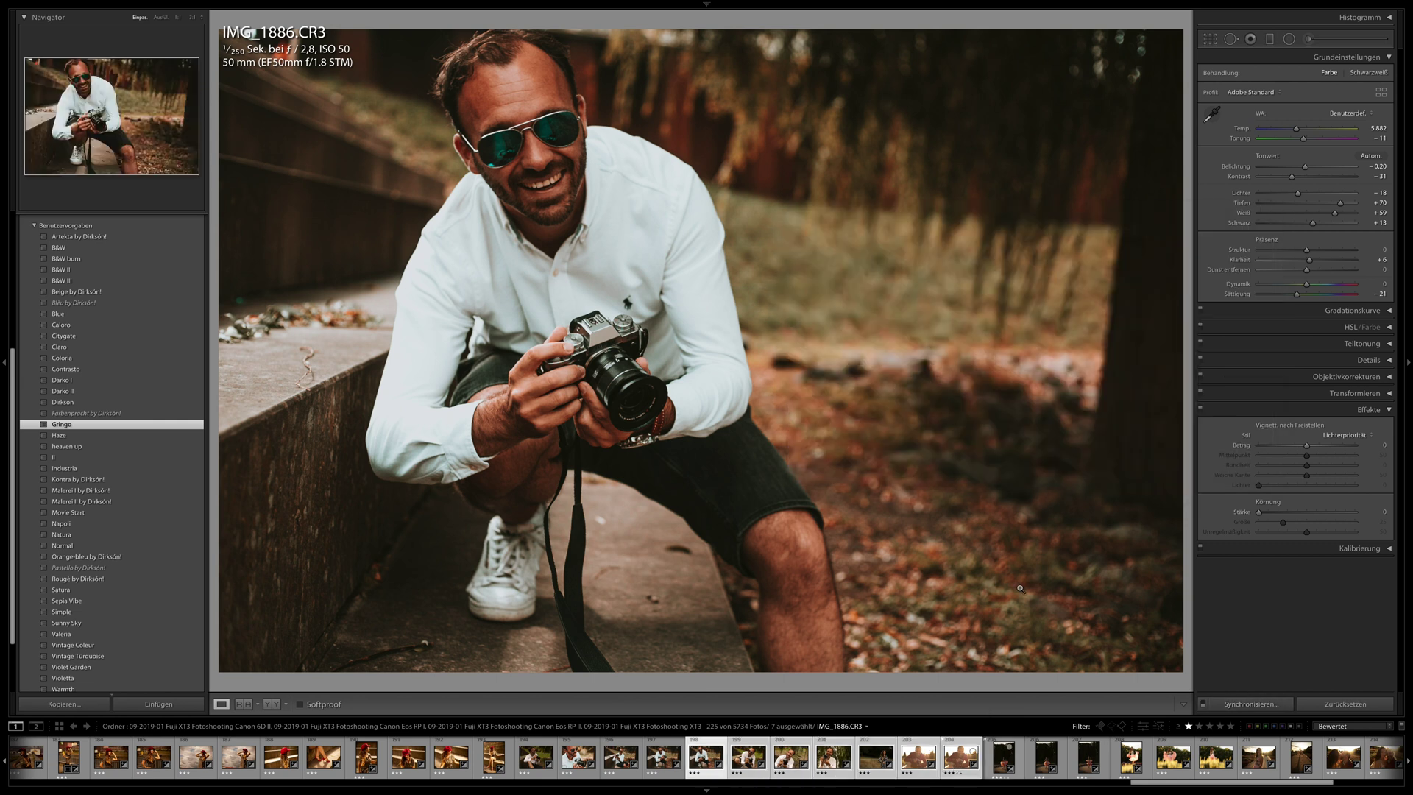
key(Right)
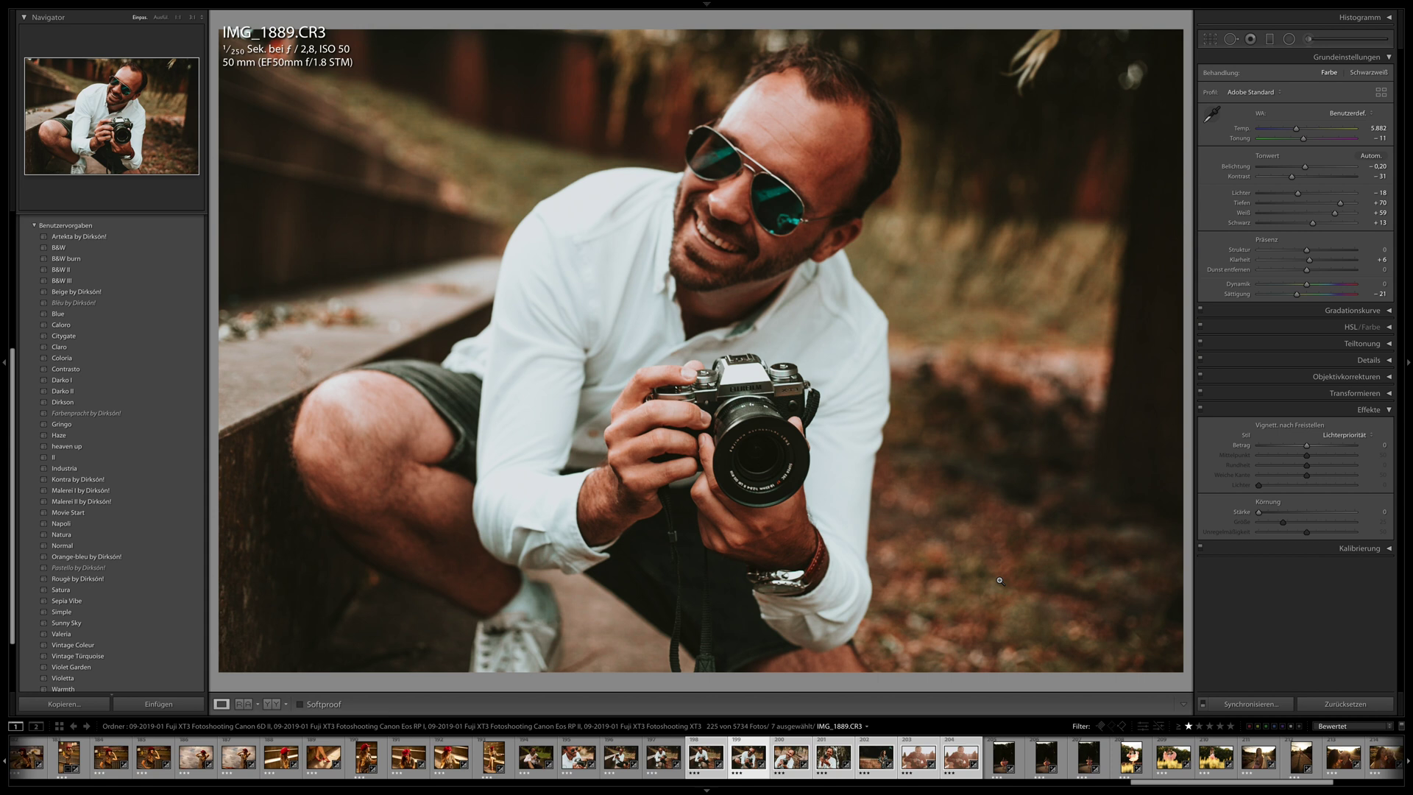
key(Right)
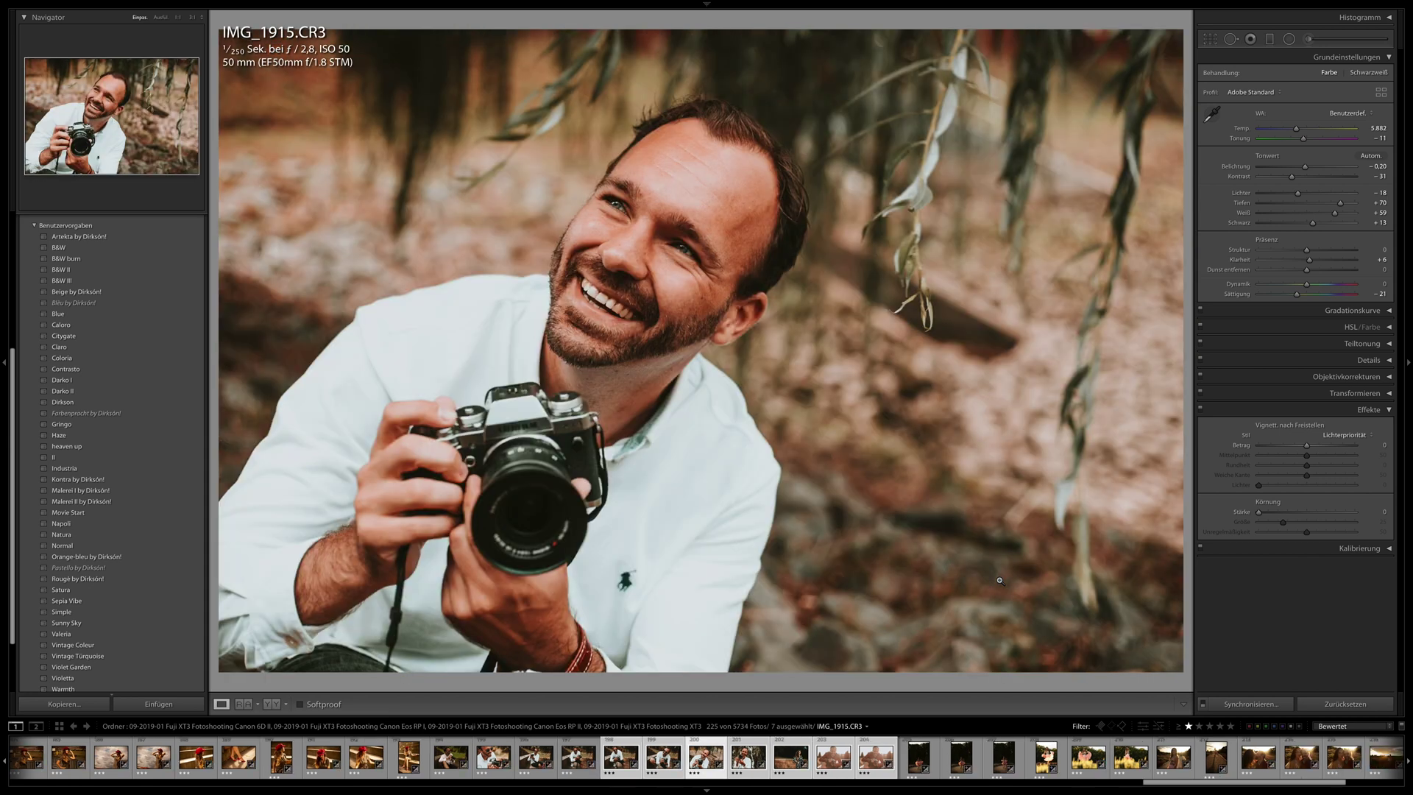
key(Right)
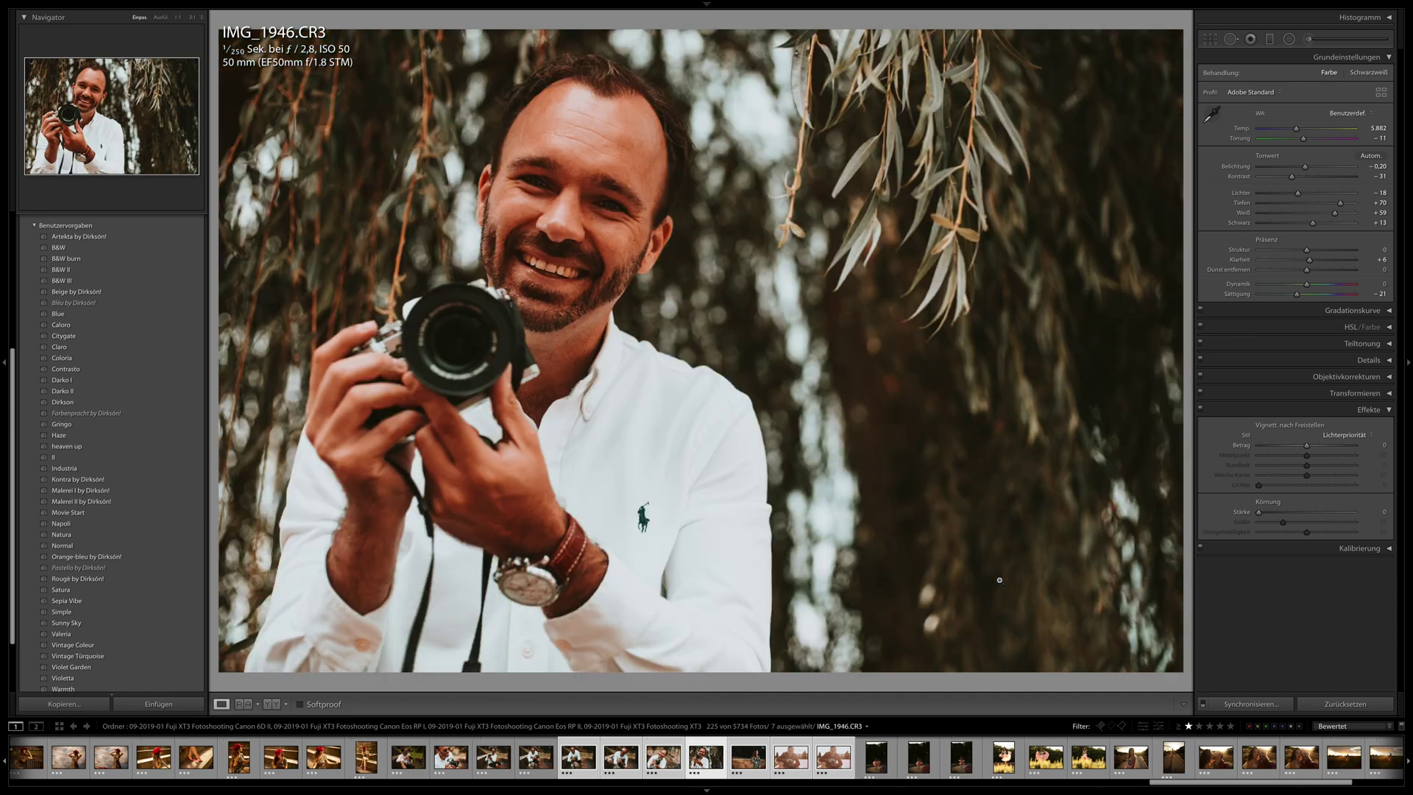
- View the sunset photo IMG_2817, filter the library to the X-T3 camera, and open DSCF8042 for developing
scroll(1082, 762, down, 3)
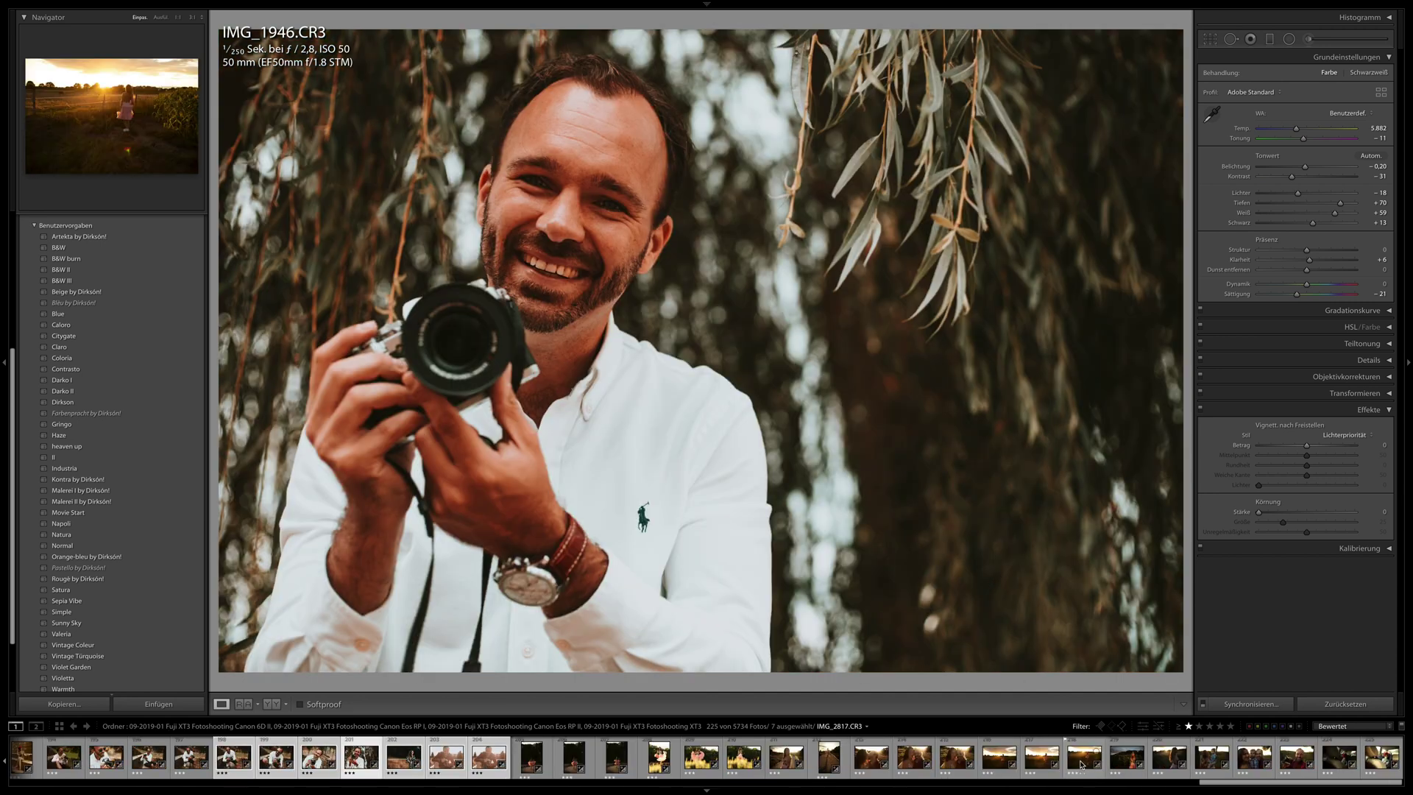
click(1082, 763)
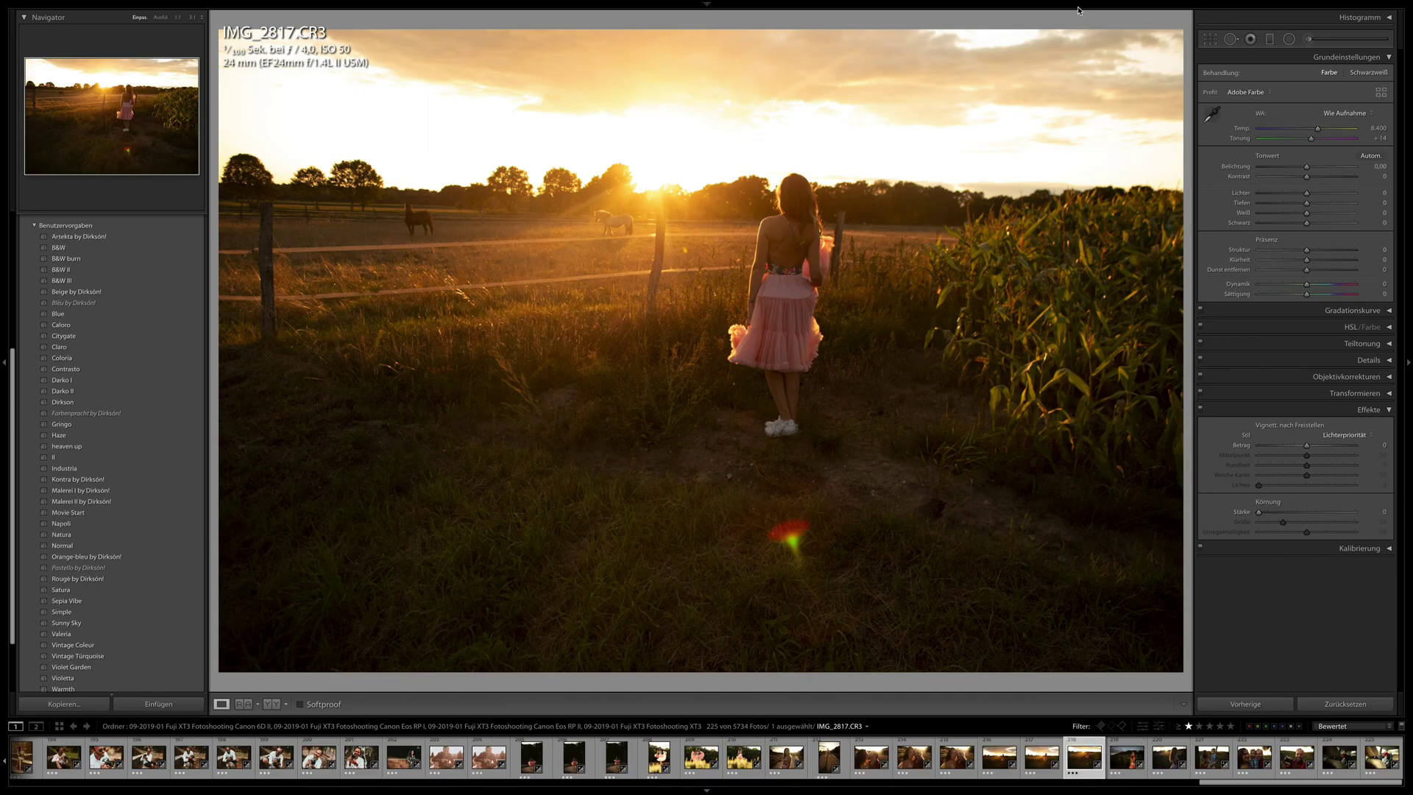
click(1053, 24)
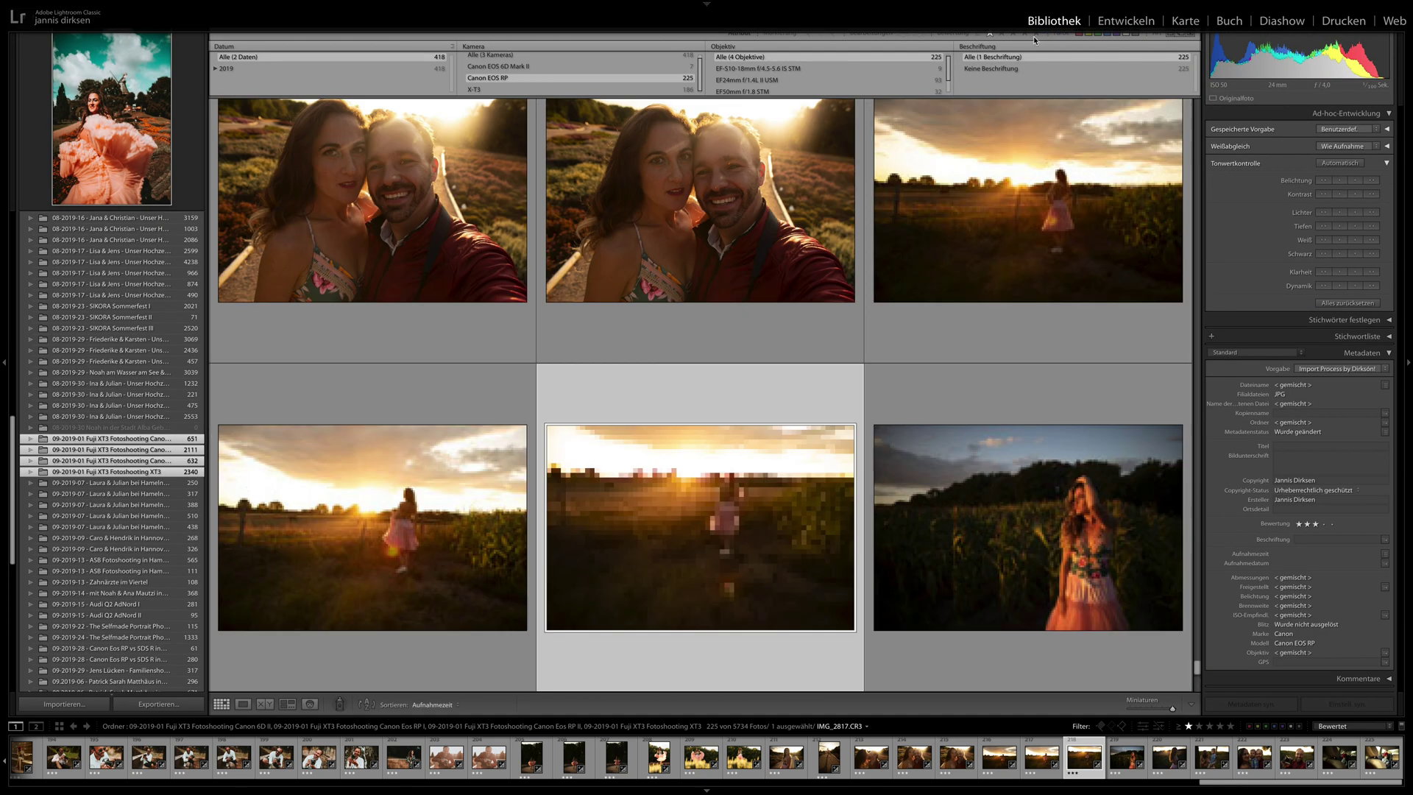
click(482, 90)
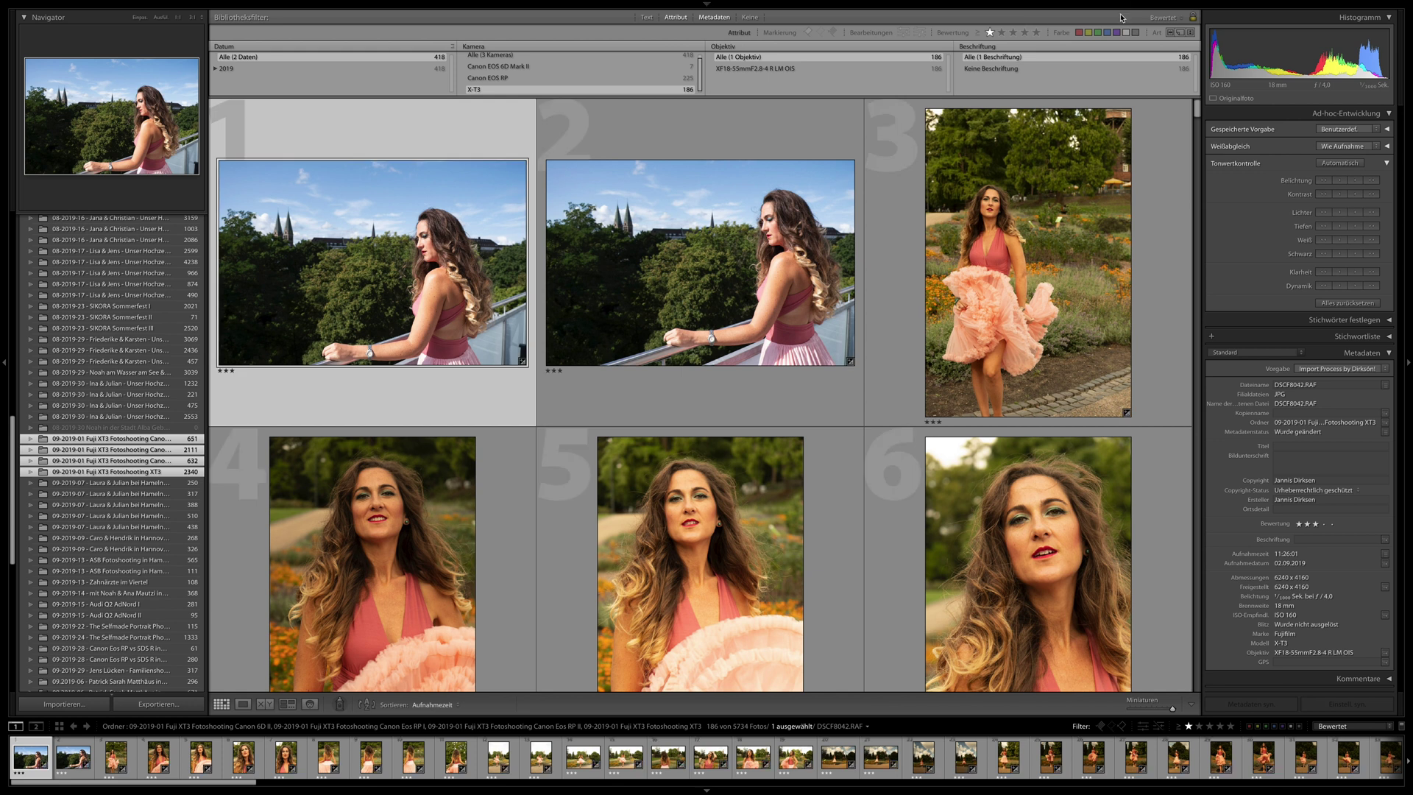
click(1123, 26)
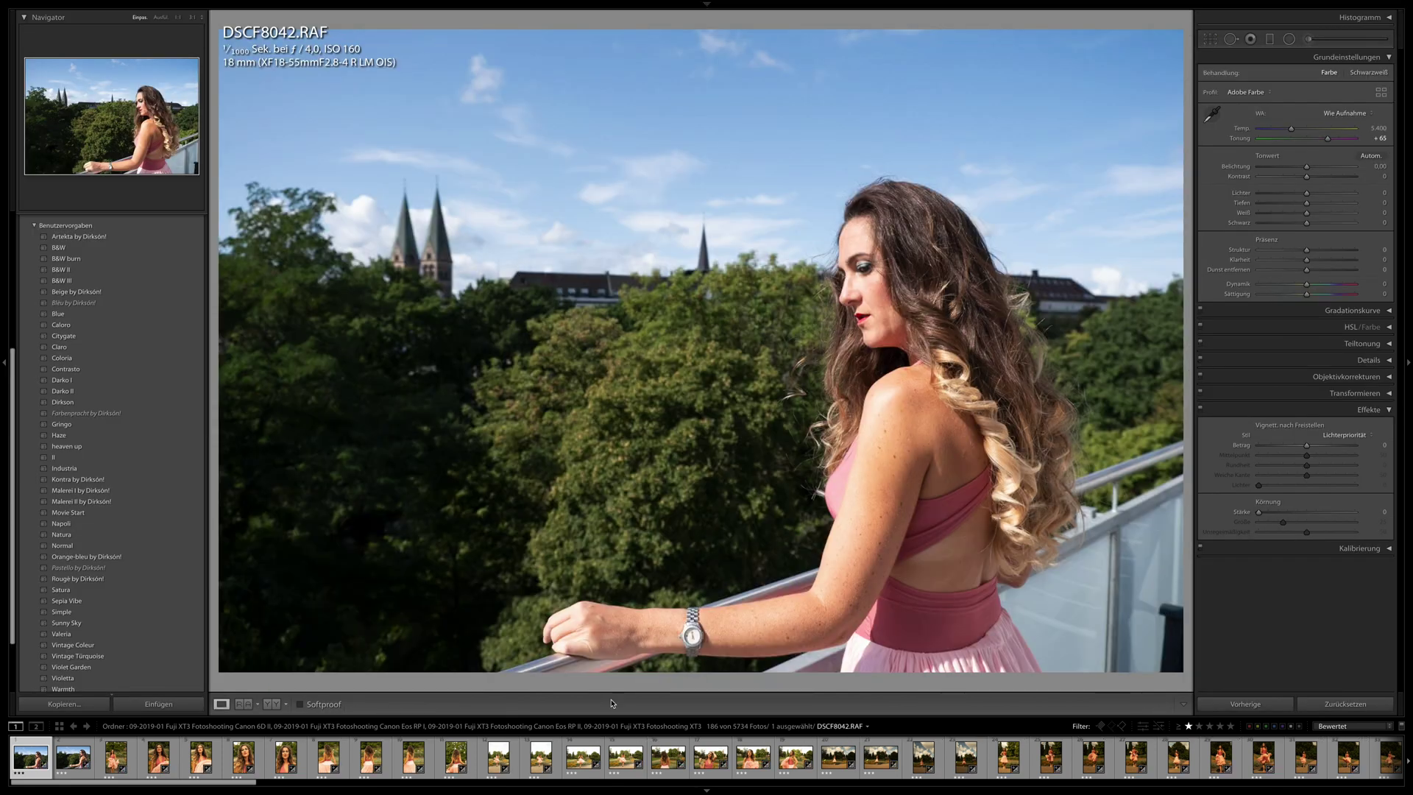
- Browse the X-T3 photos, viewing DSCF8160, DSCF8186 and DSCF8239, and look further along for a series to edit
click(880, 756)
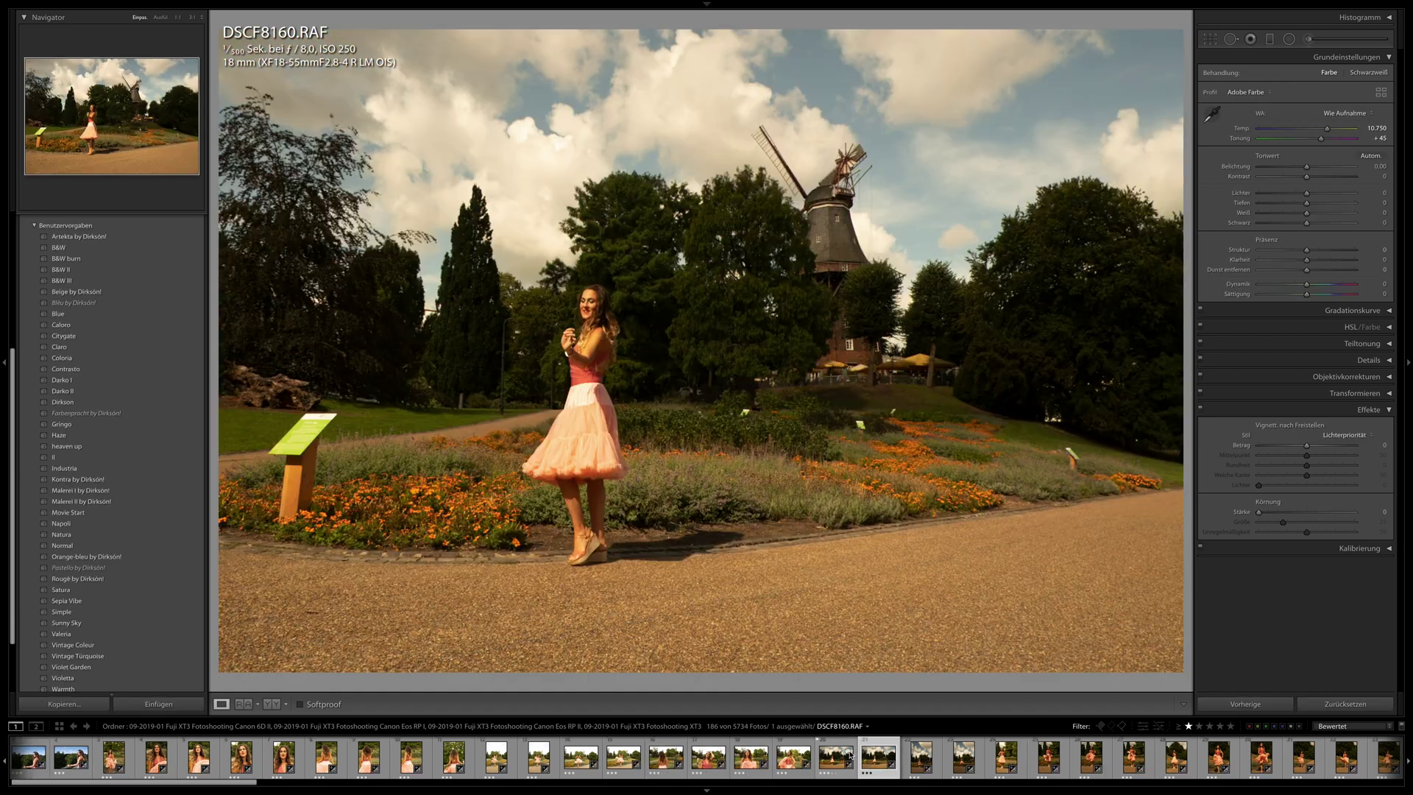
scroll(868, 758, down, 5)
click(902, 765)
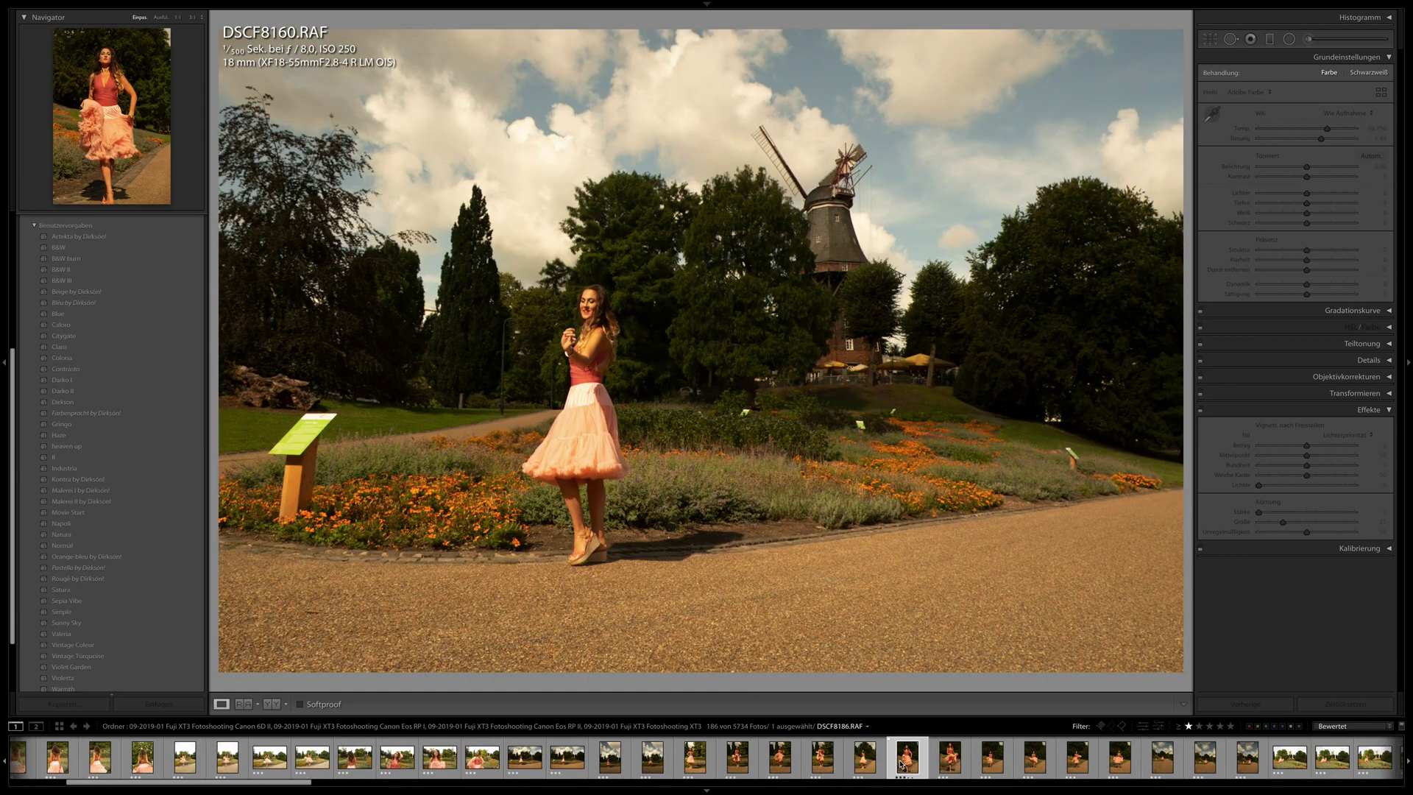
scroll(883, 765, up, 10)
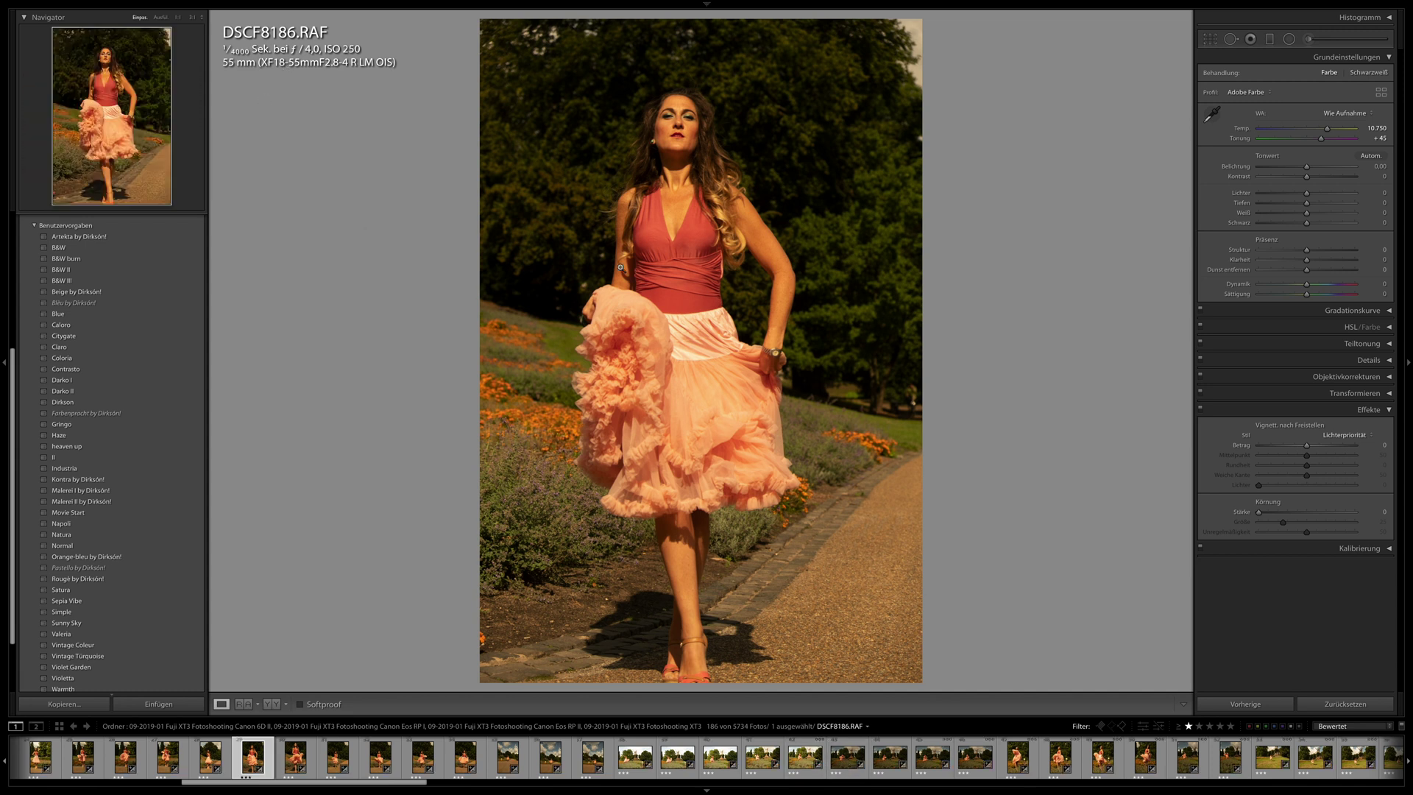
click(1017, 739)
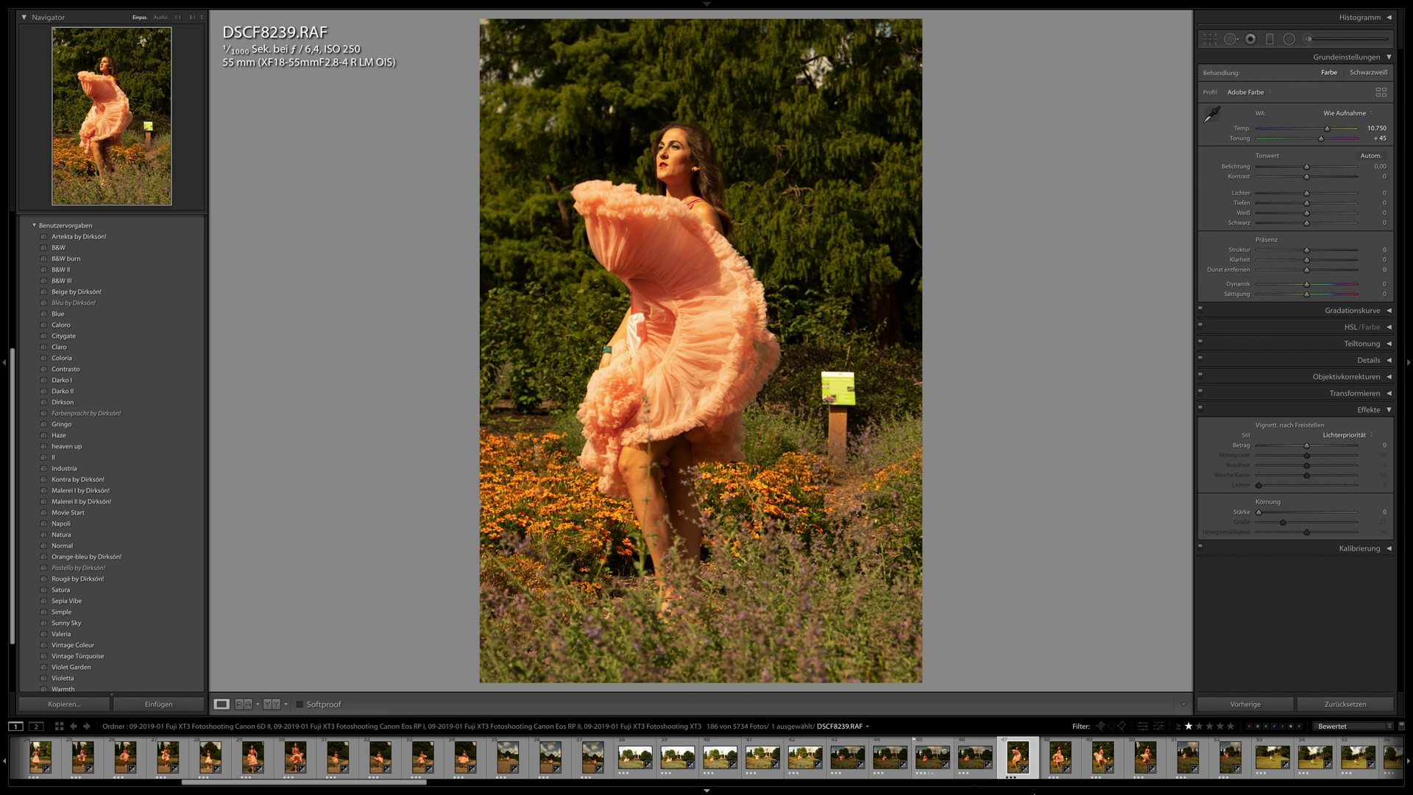
scroll(1011, 763, down, 8)
scroll(1011, 763, down, 6)
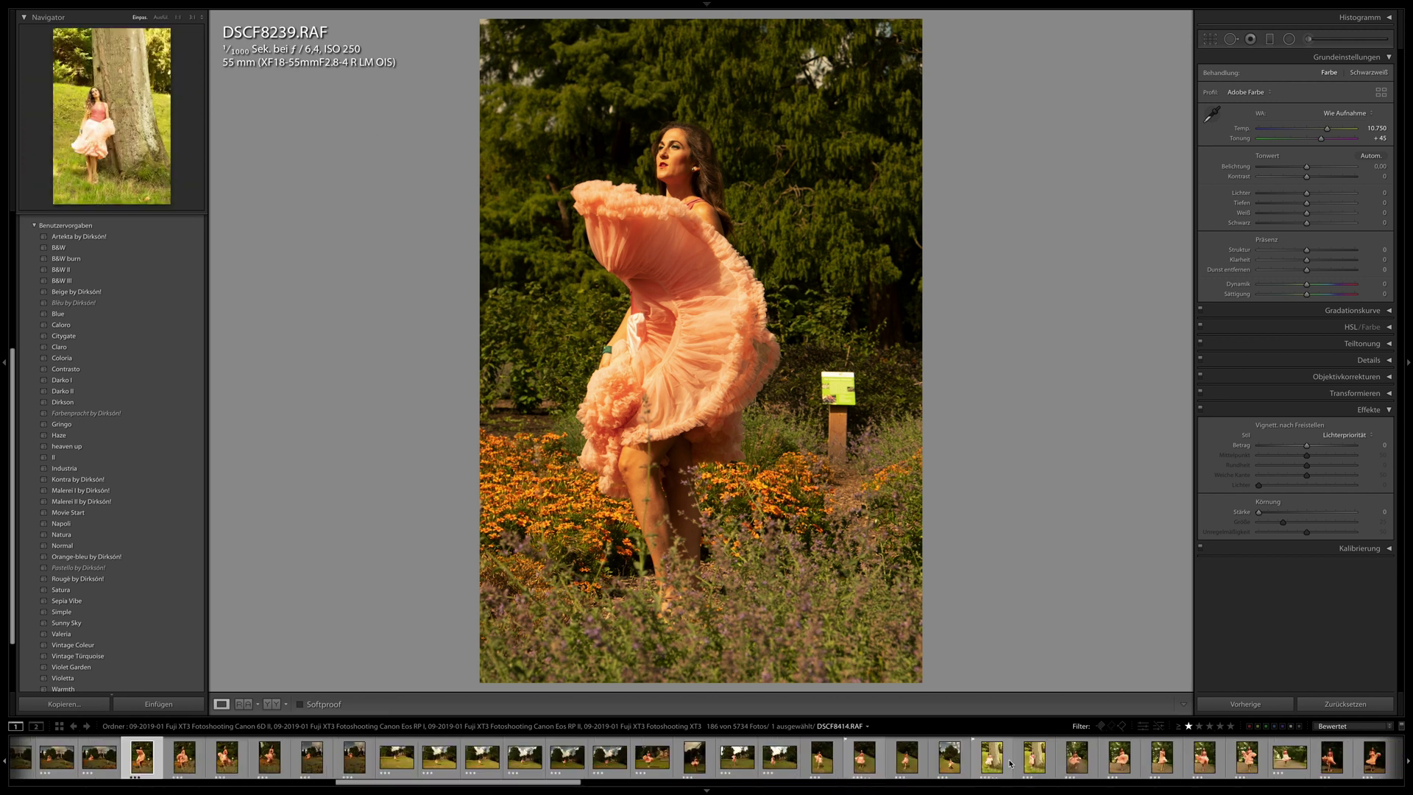
scroll(789, 768, down, 5)
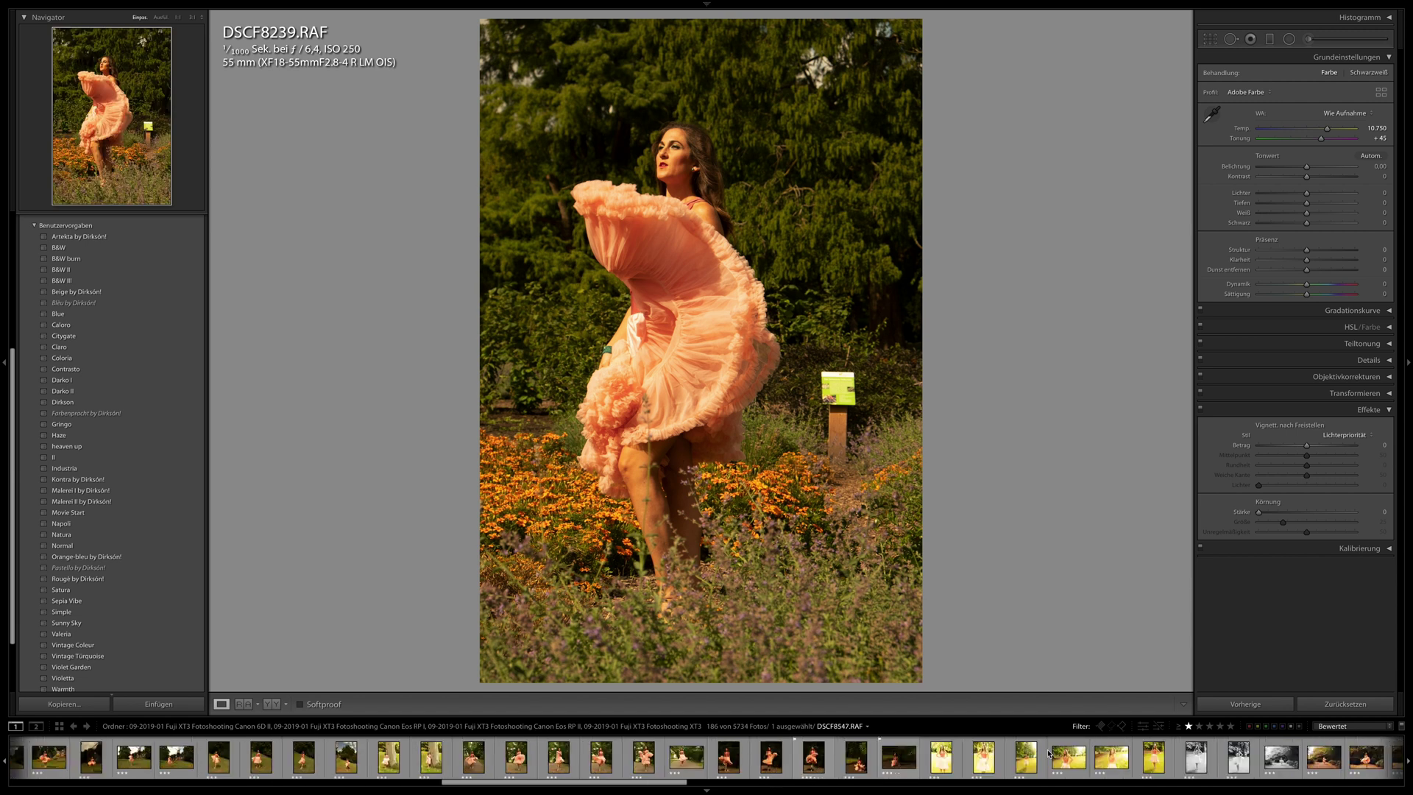
- Open DSCF8666, the full-length shot in the sunny park, try the B&W III preset, and apply B&W II
click(1022, 765)
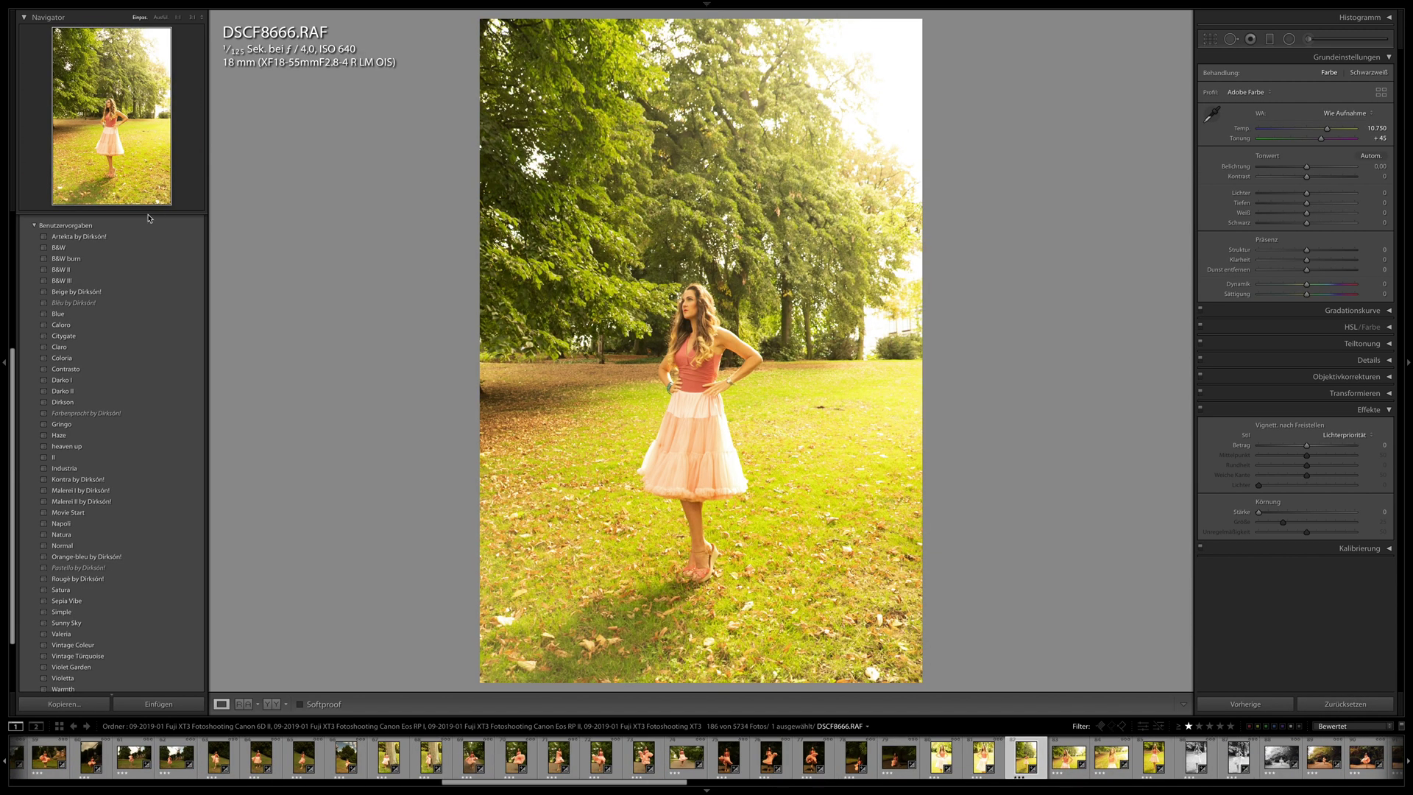
click(79, 270)
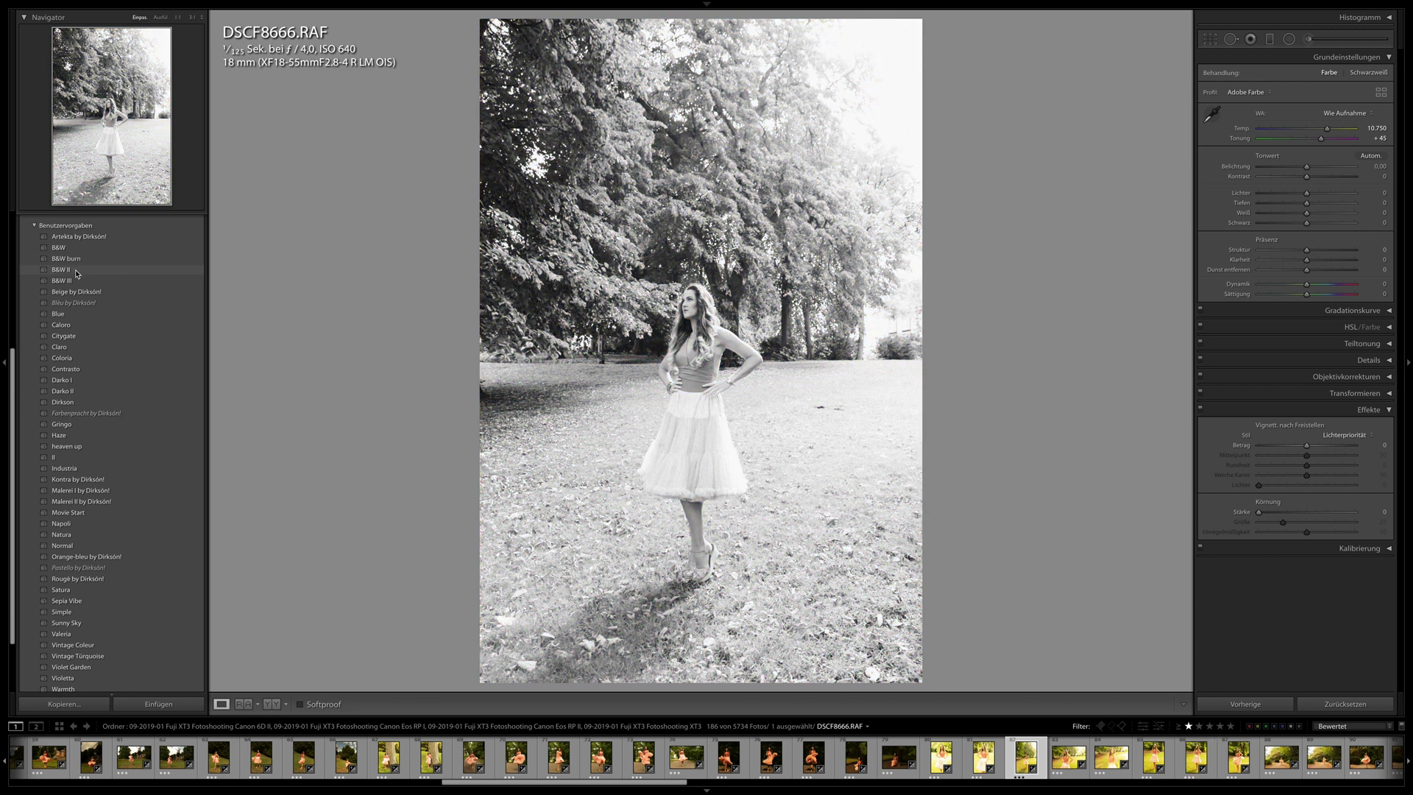
click(71, 282)
click(65, 270)
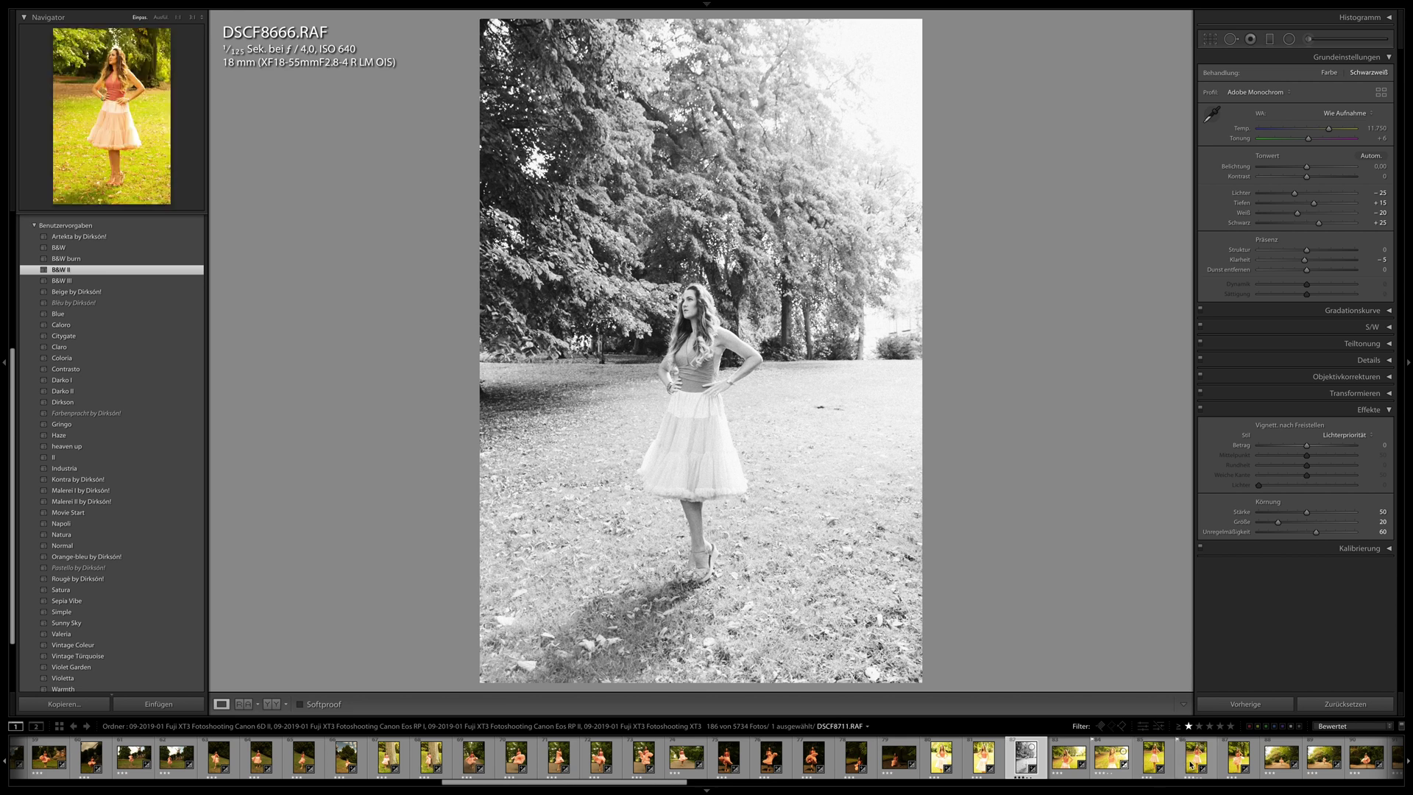
- Select the 11 park photos starting with DSCF8666 and synchronize its black-and-white settings to the others
scroll(1144, 765, down, 3)
shift+click(1227, 757)
click(1249, 706)
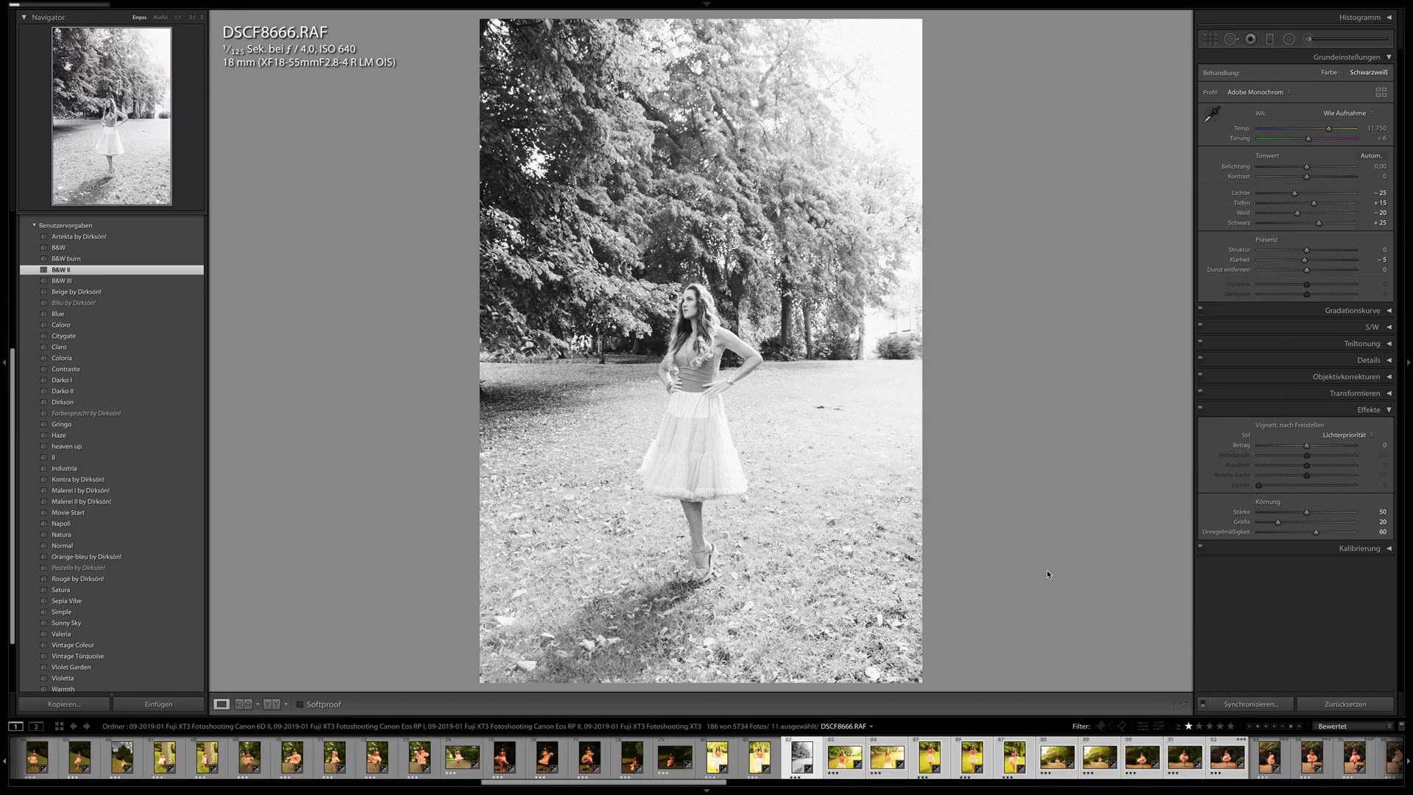
- Lower the exposure of DSCF8692, the overexposed black-and-white park portrait, to -1.20
key(Right)
key(Right)
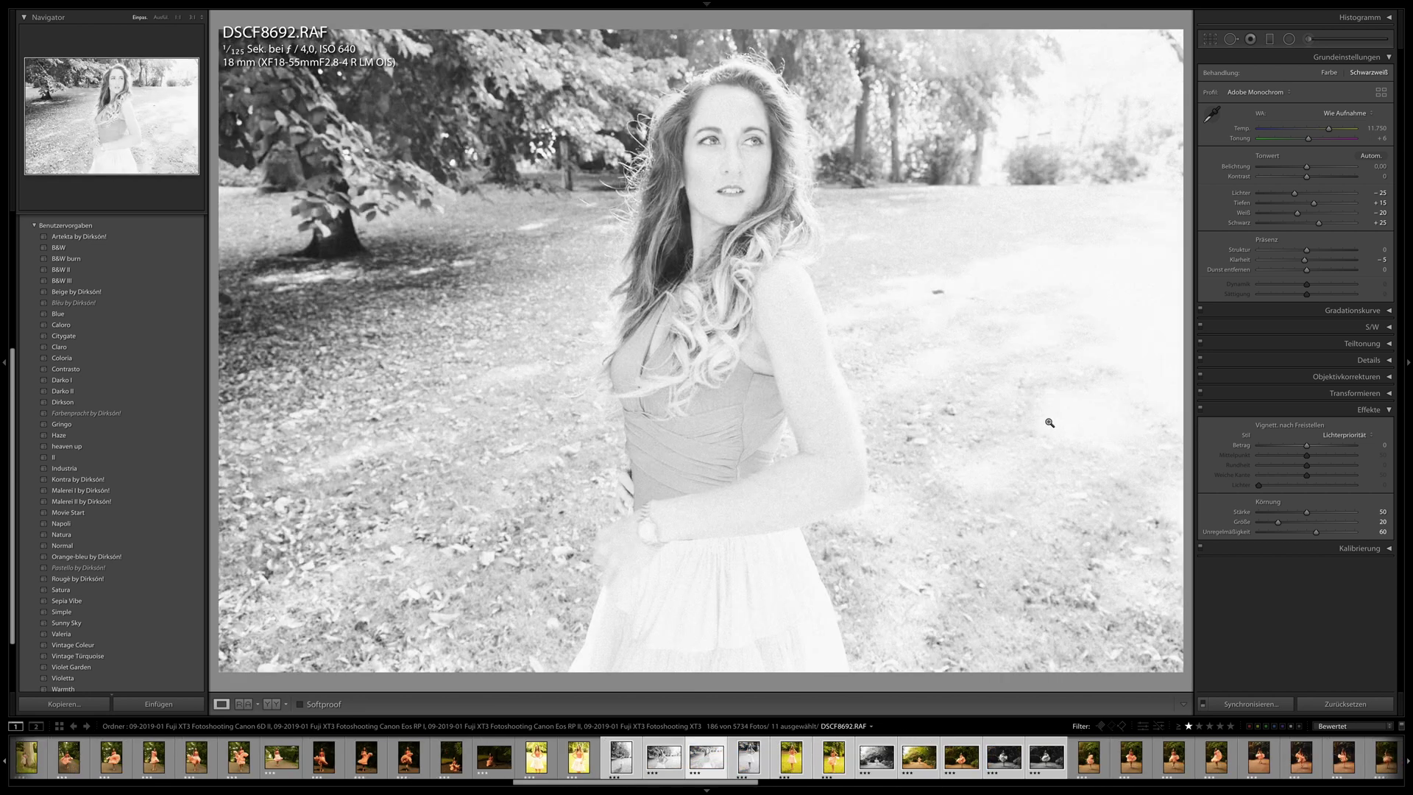
drag(1308, 167, 1297, 168)
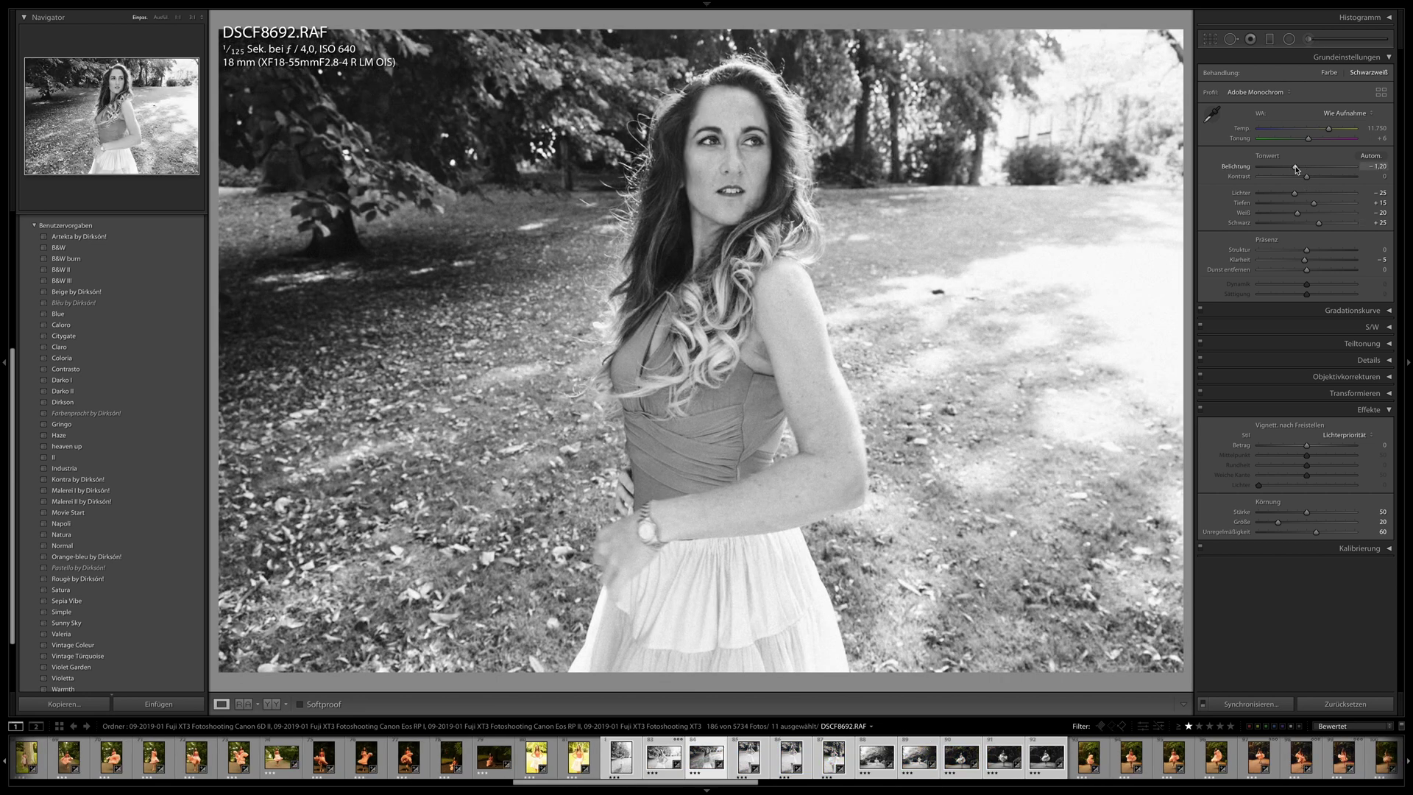
- Review the remaining black-and-white photos, from DSCF8709, DSCF8711 and DSCF8730 through to DSCF8747 on the tree-lined path
key(Right)
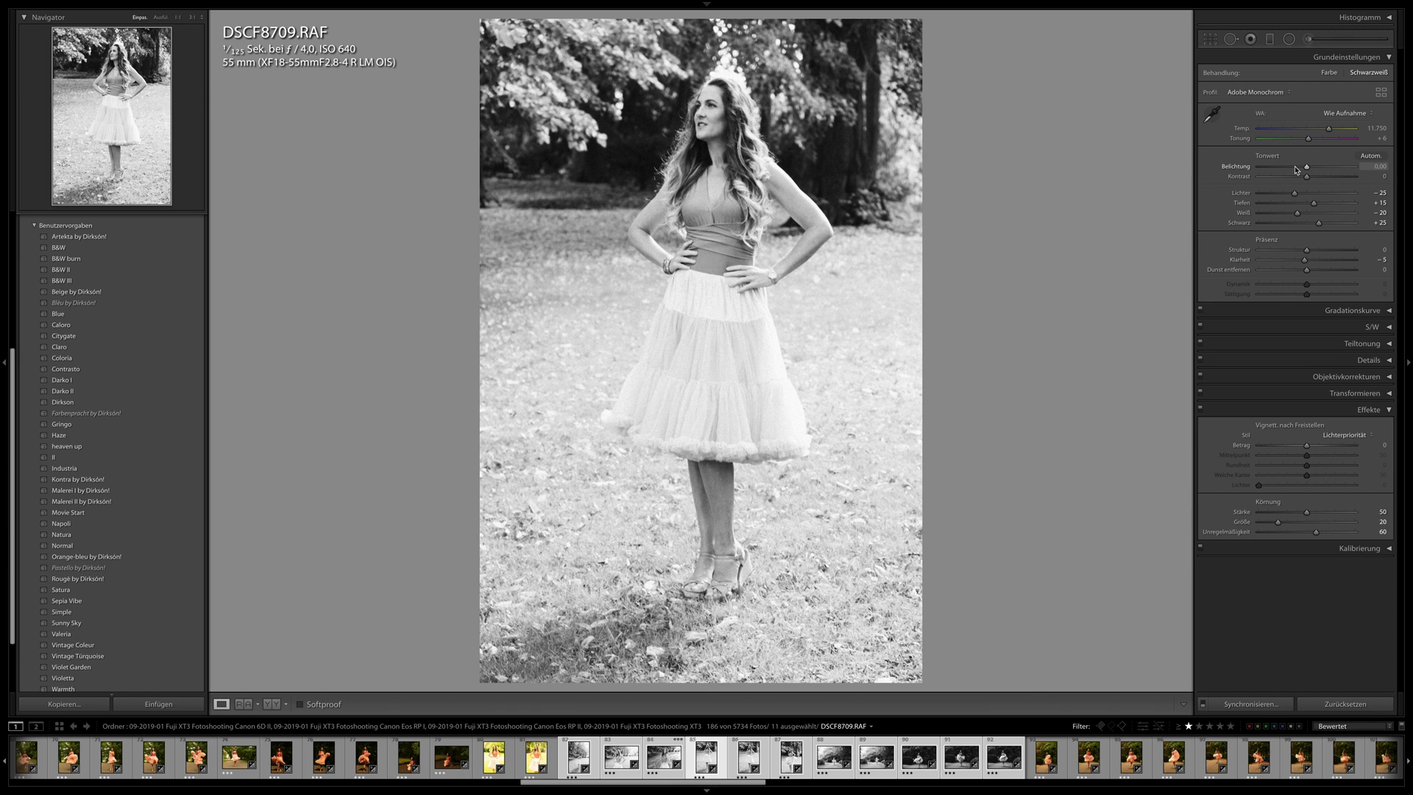
key(Right)
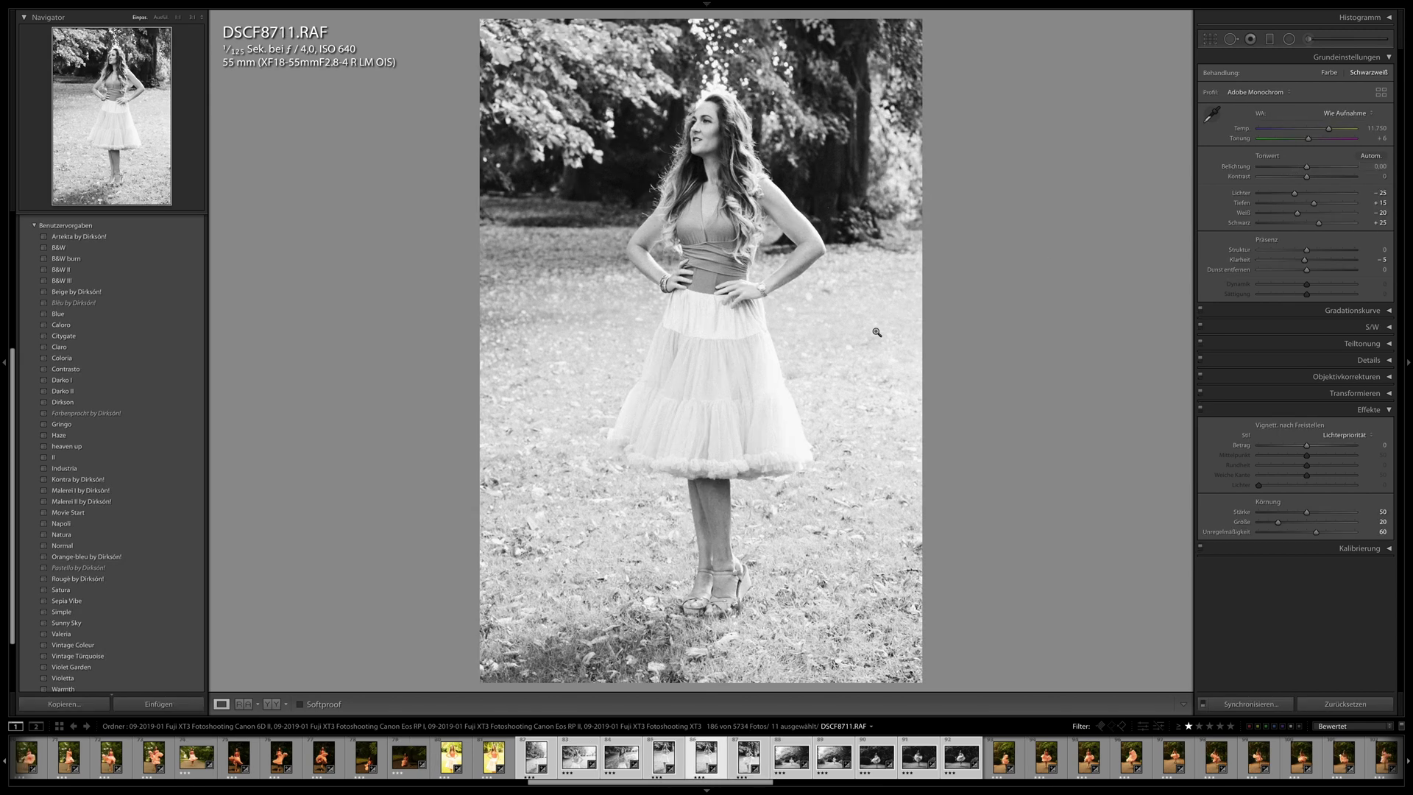
key(Right)
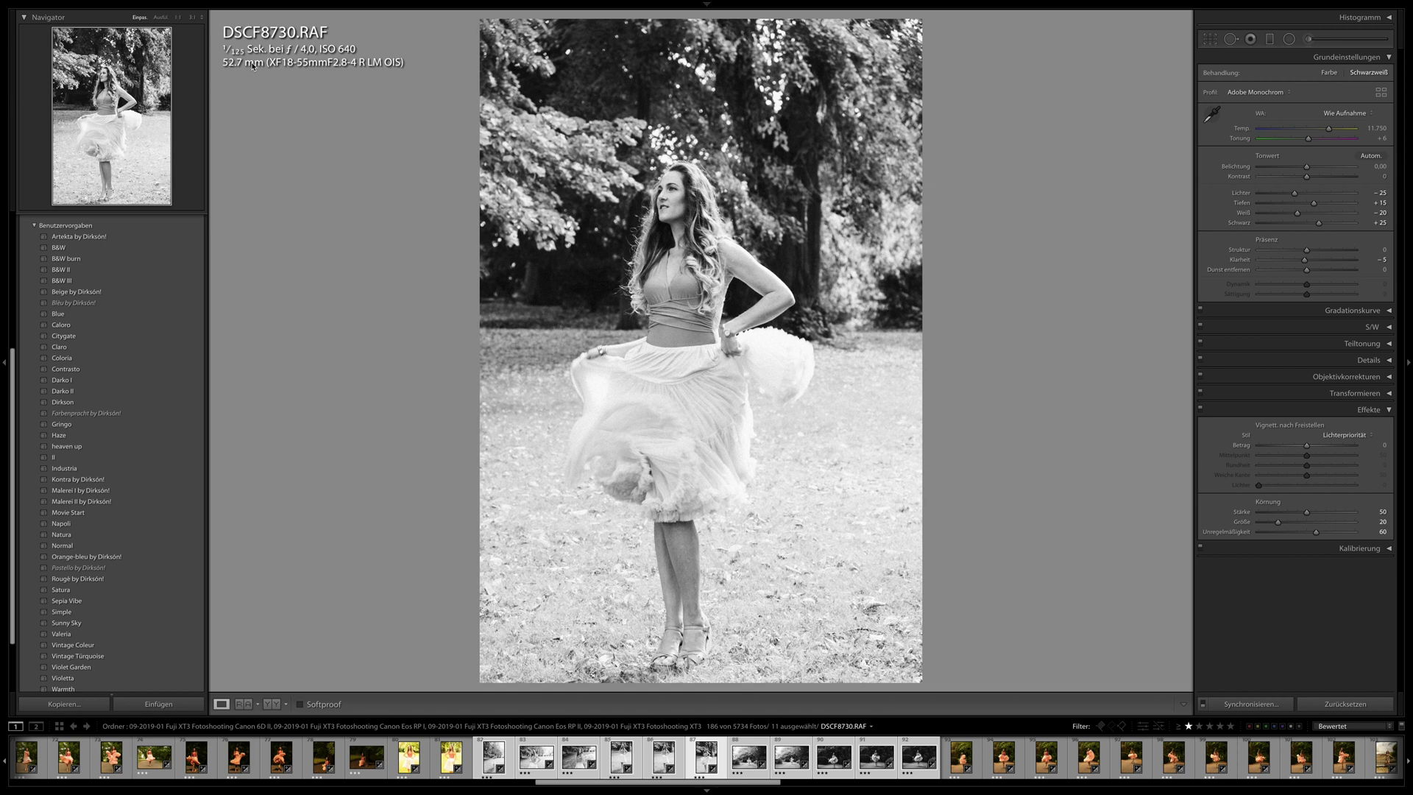
key(Right)
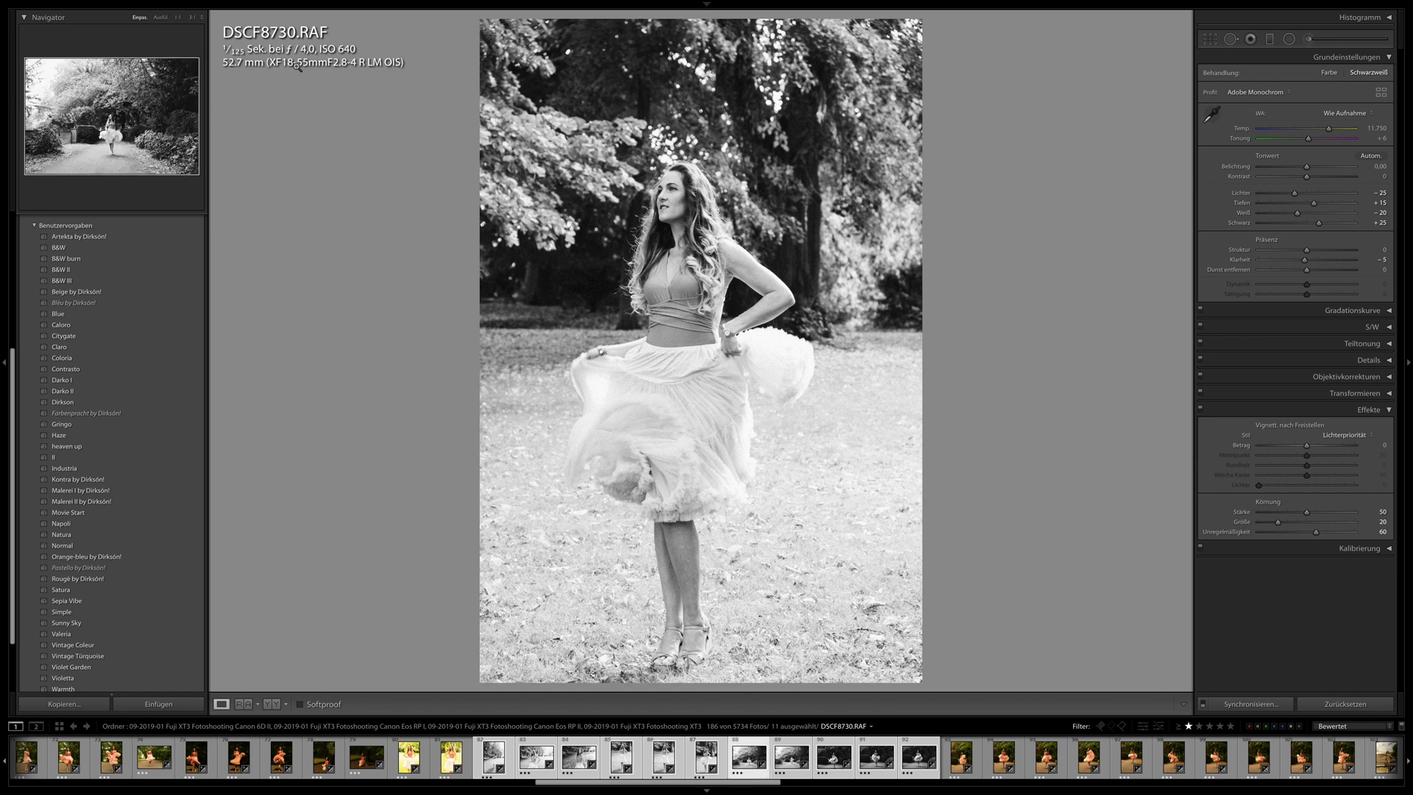
key(Right)
key(Right)
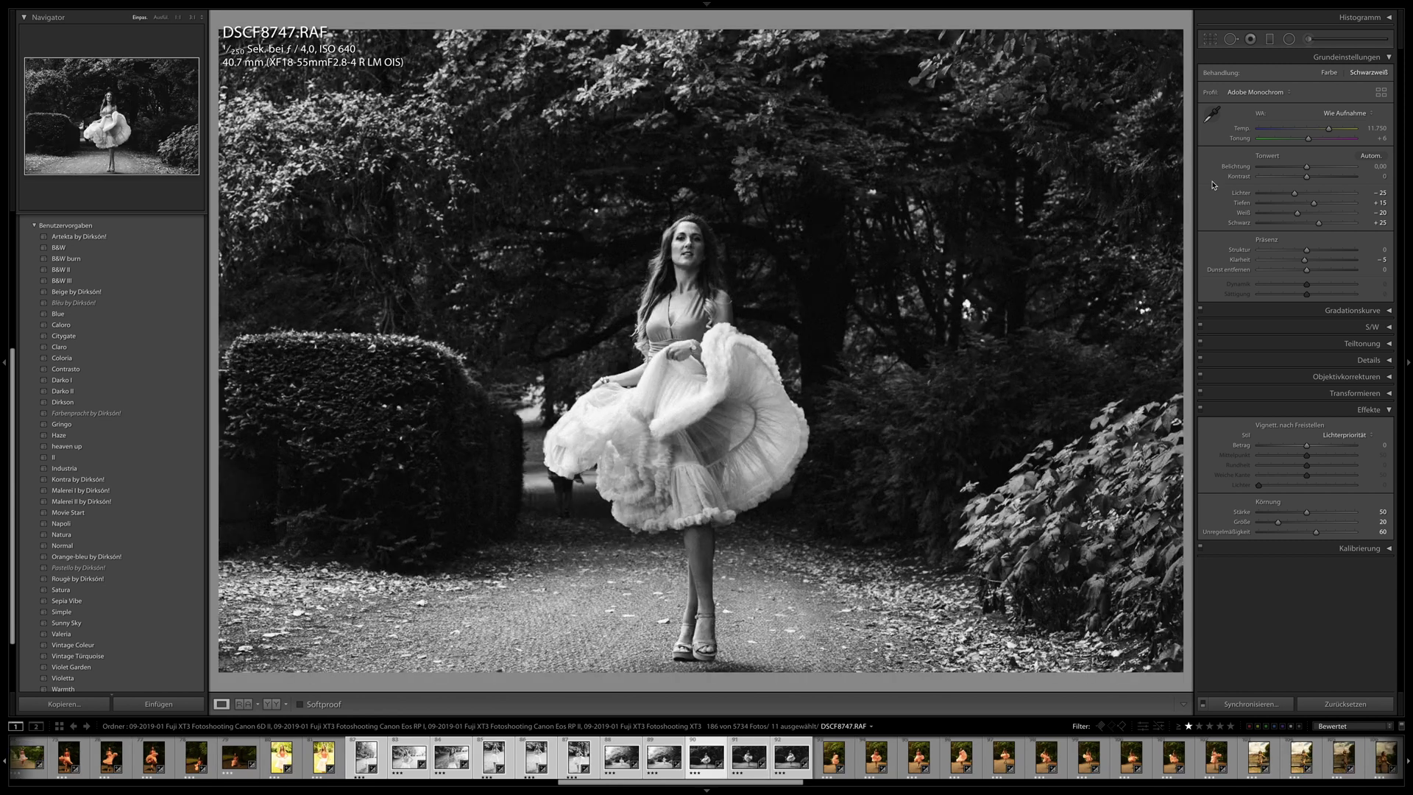
- Try an exposure of +0.45 on DSCF8747, reset the photo's settings, and apply the Claro preset
drag(1307, 166, 1311, 166)
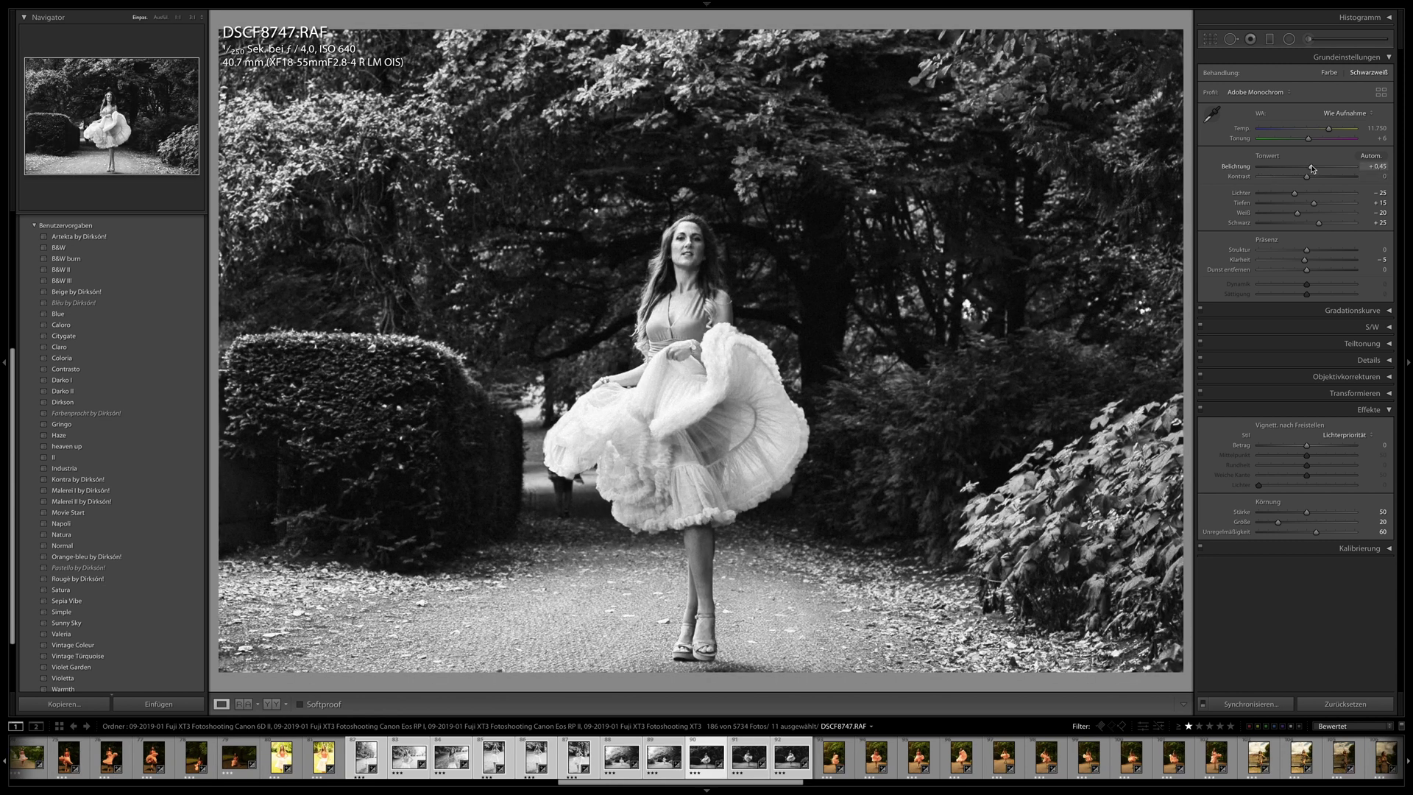
click(1324, 705)
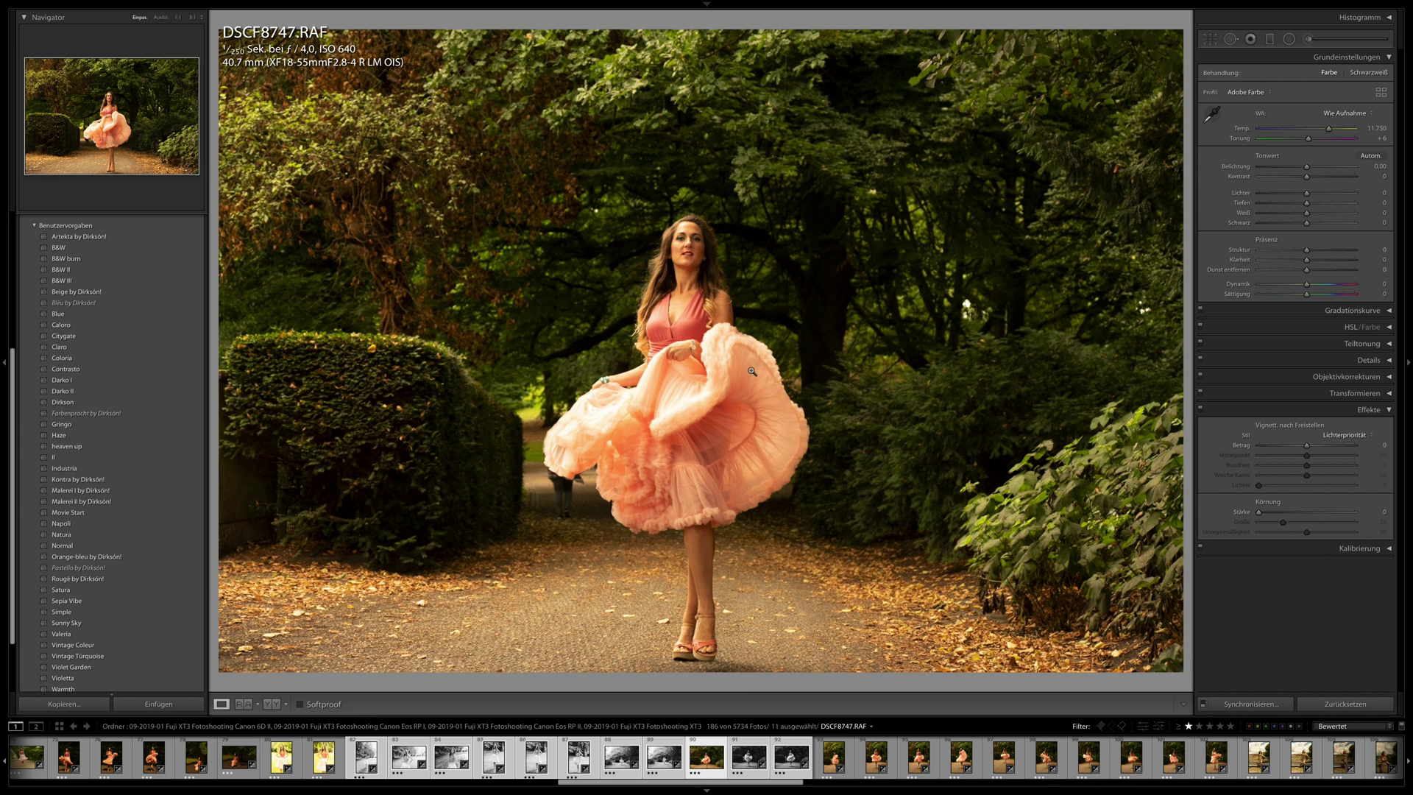
click(116, 259)
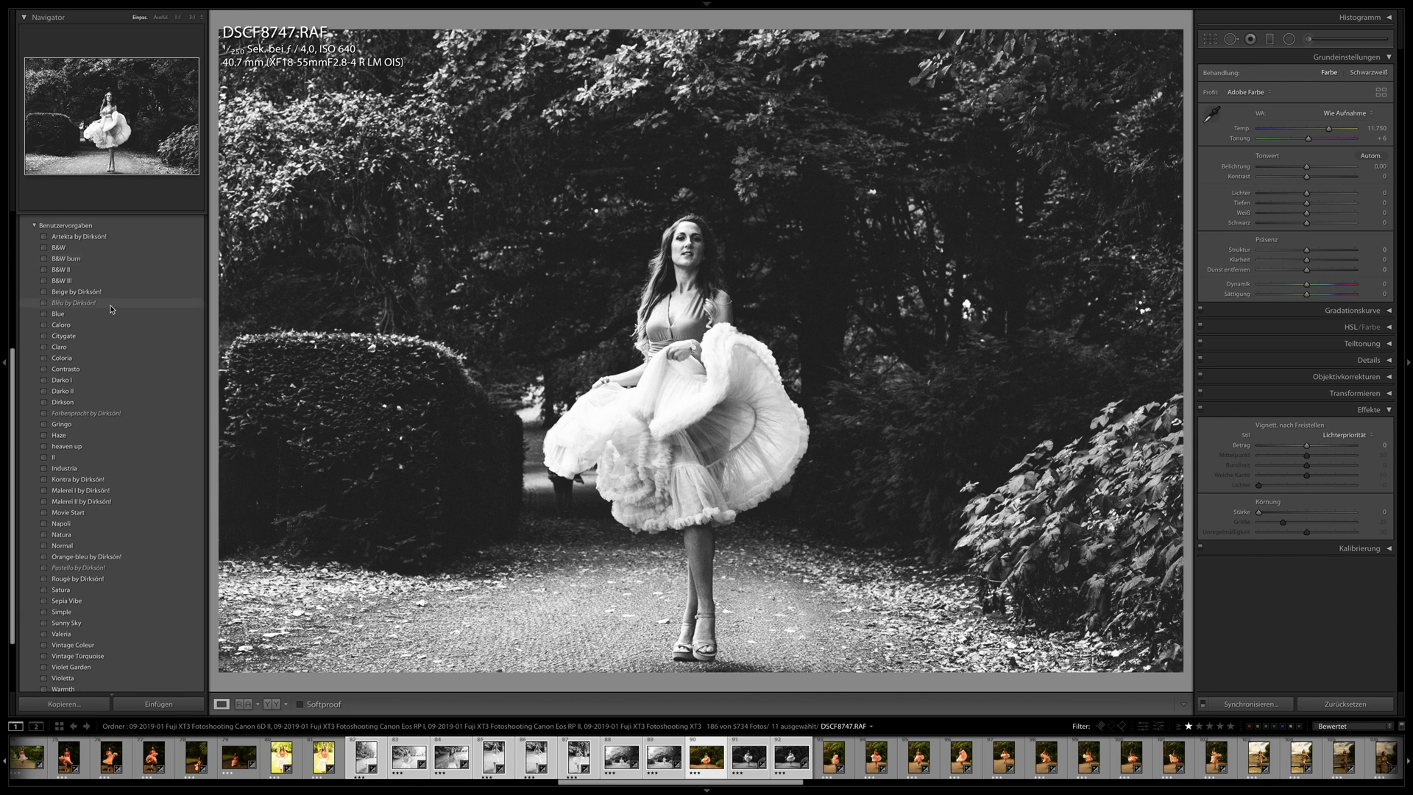
click(112, 306)
click(108, 310)
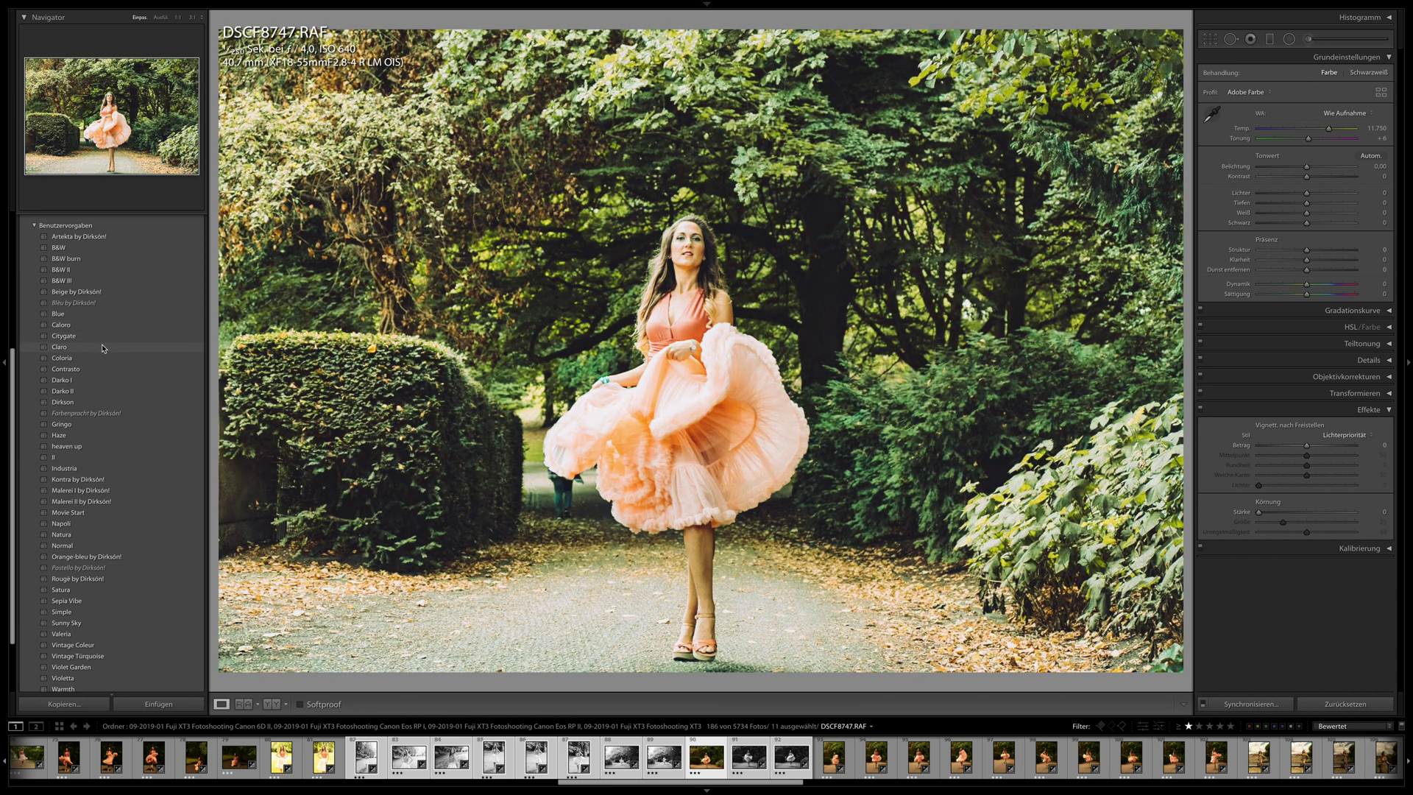
click(104, 347)
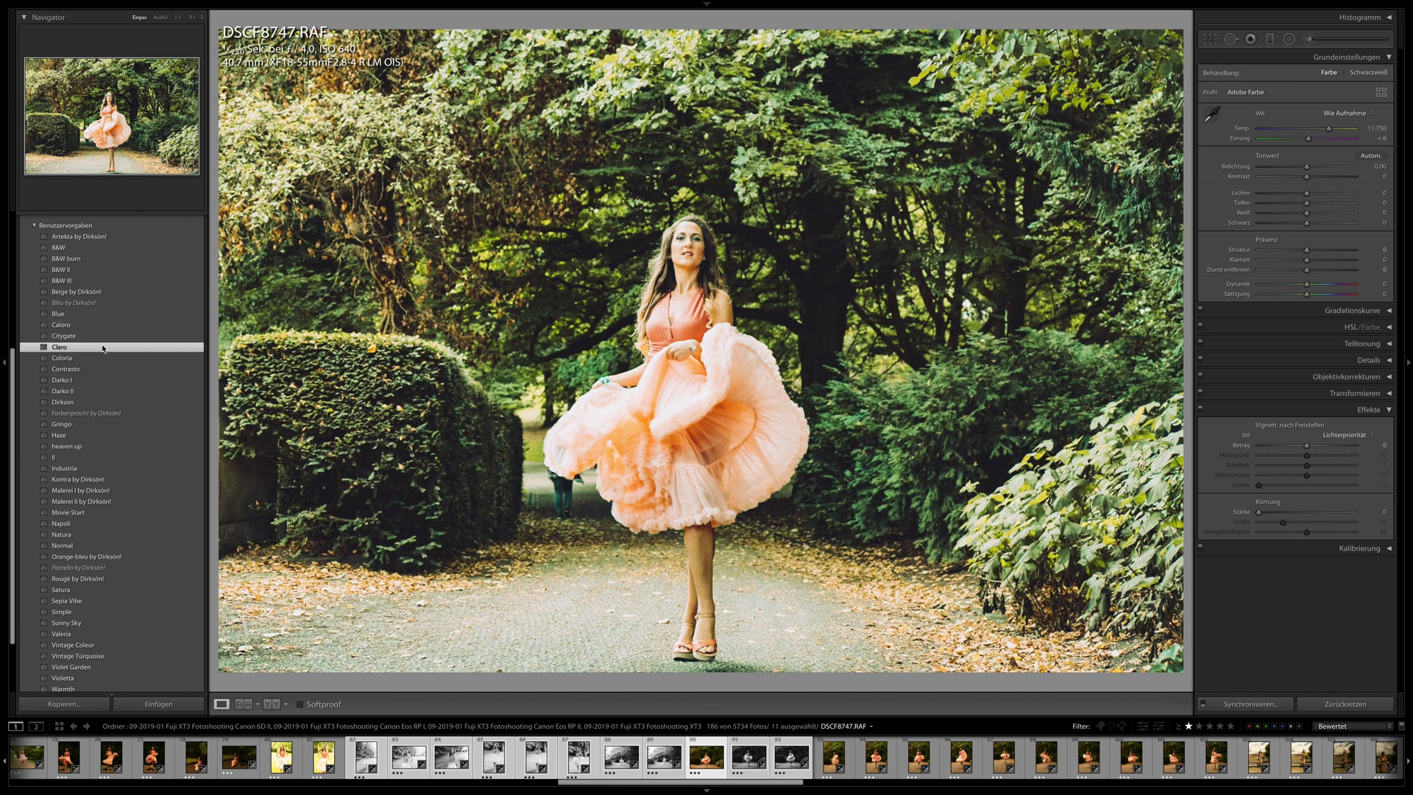
- Set DSCF8747's exposure to +0.75, select the 13 path photos starting with it, and synchronize its settings to them
drag(1321, 167, 1316, 169)
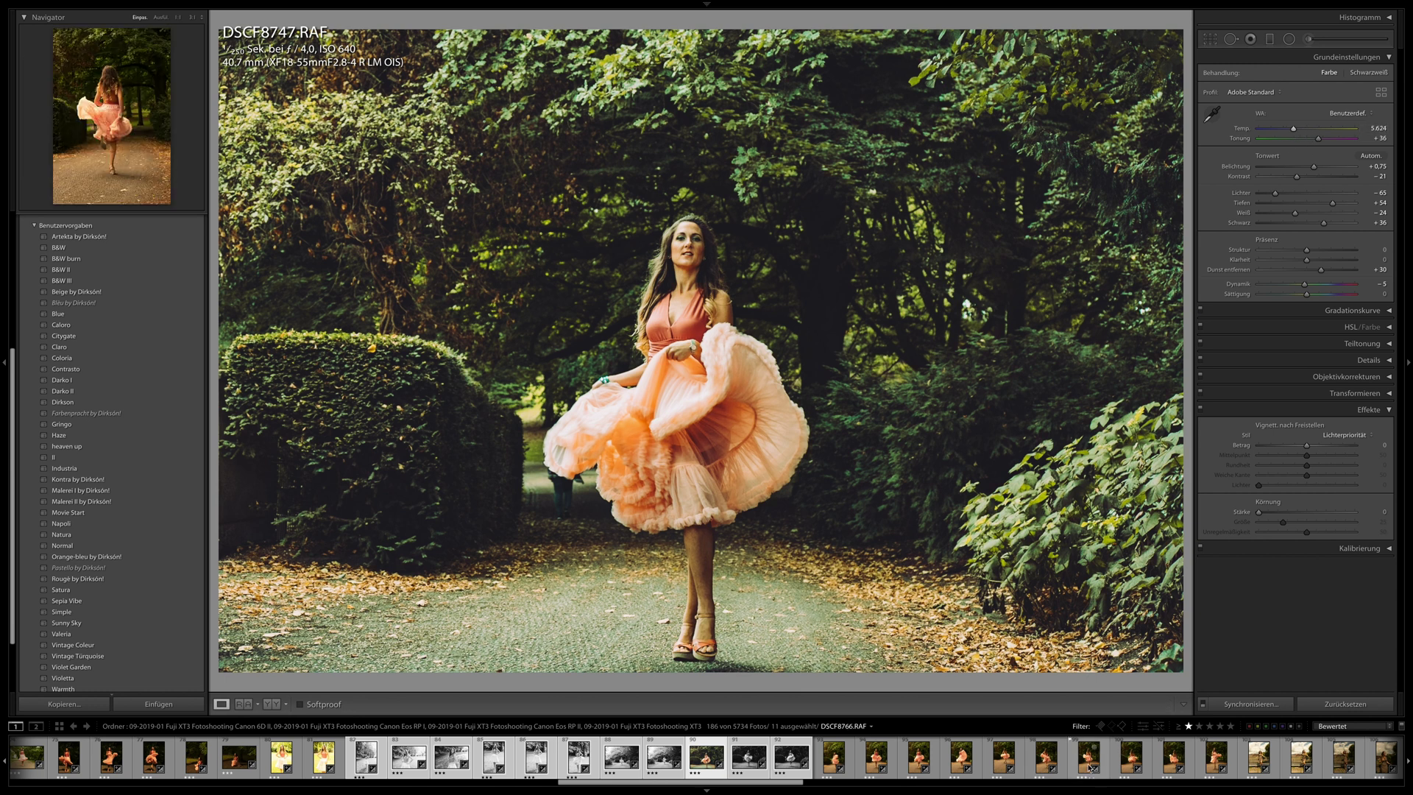
shift+click(1216, 756)
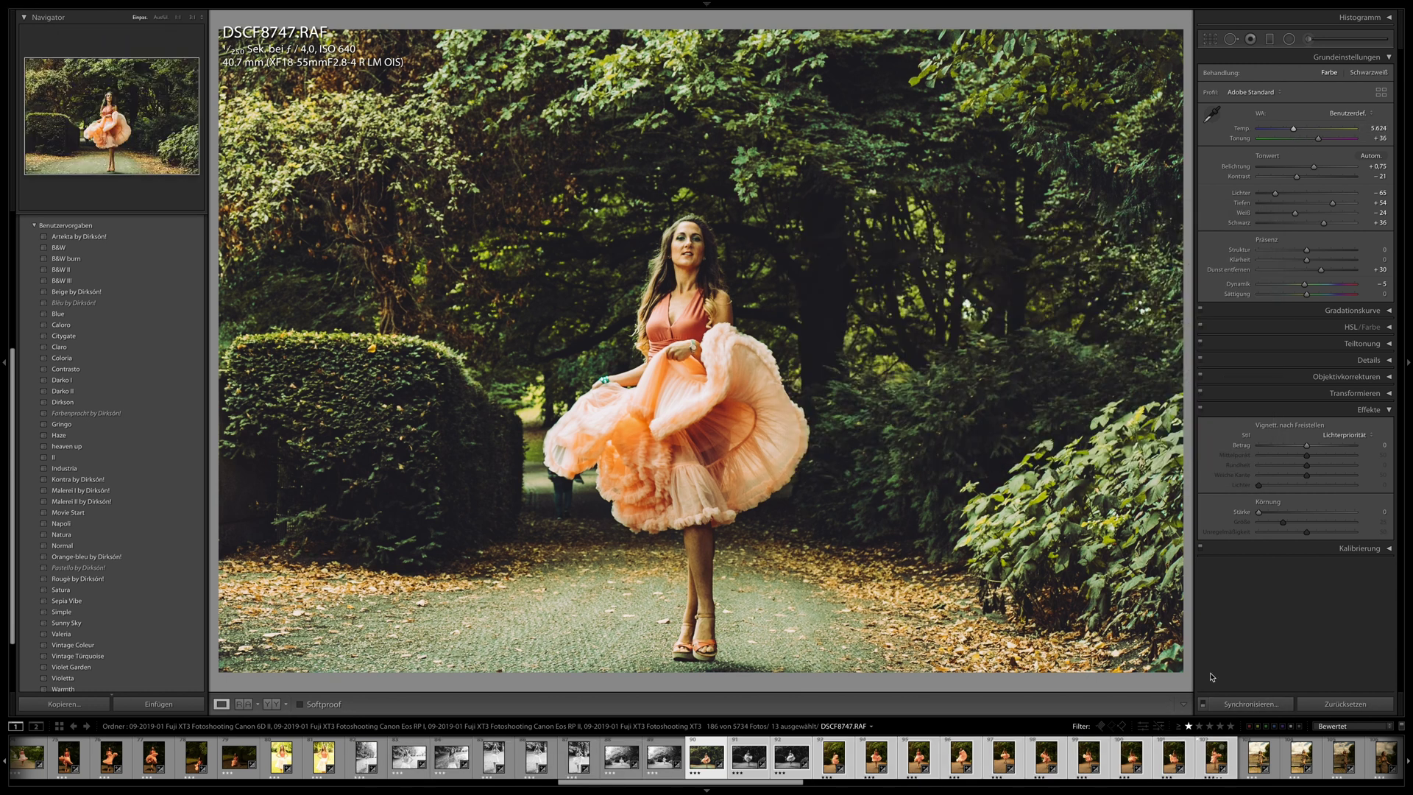
- Examine the synchronized path photos one after another in full screen, from DSCF8747 to the back-view shots, and return to developing
key(f)
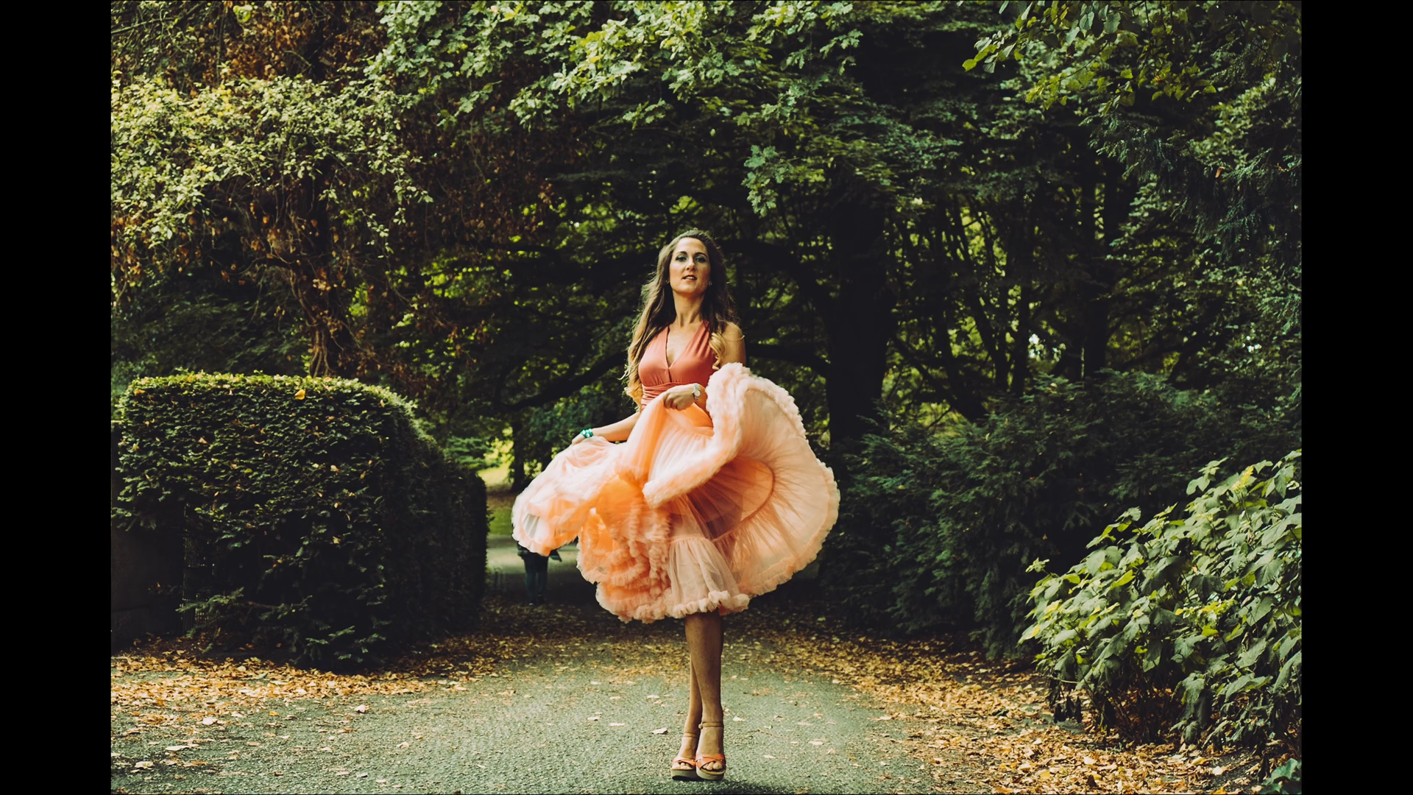
key(Right)
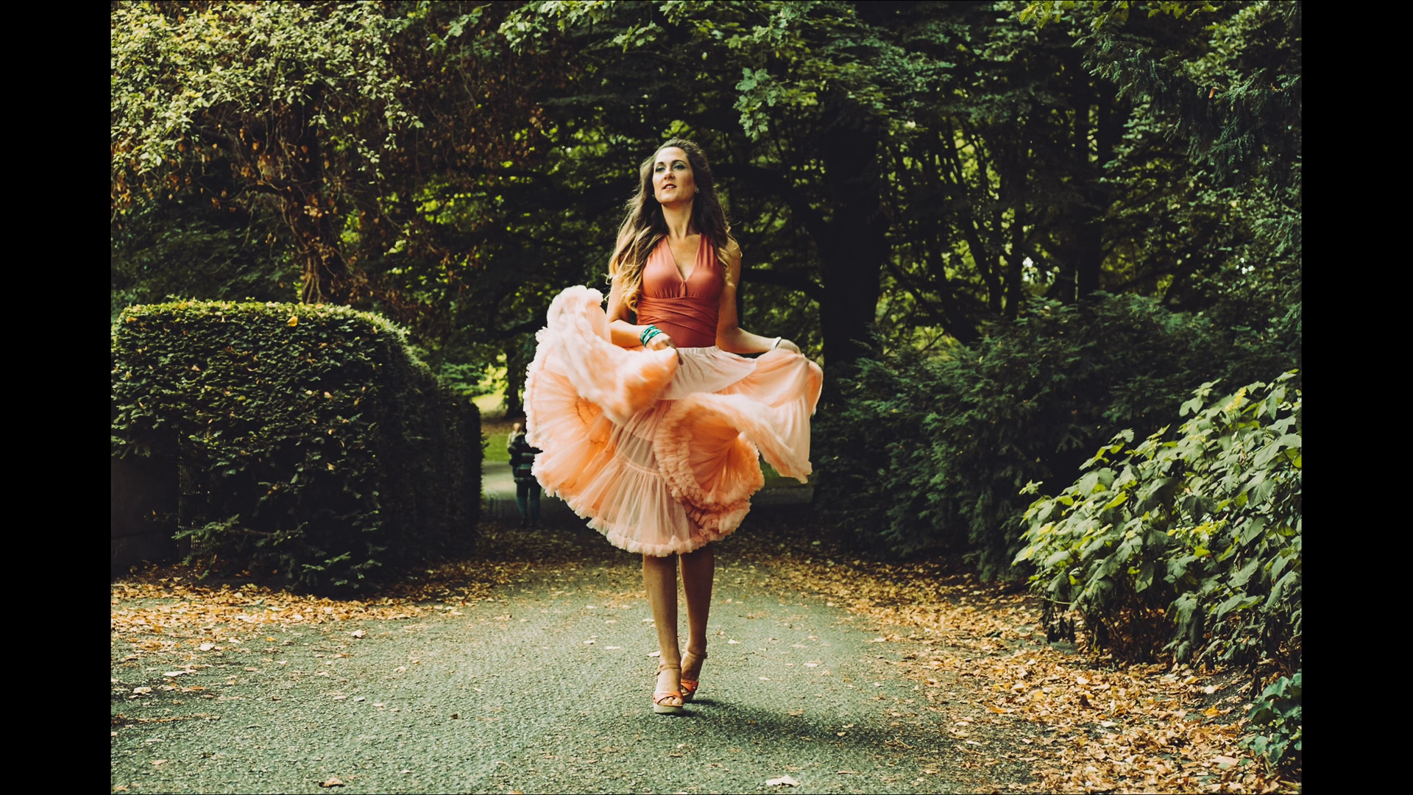
key(Right)
key(Right)
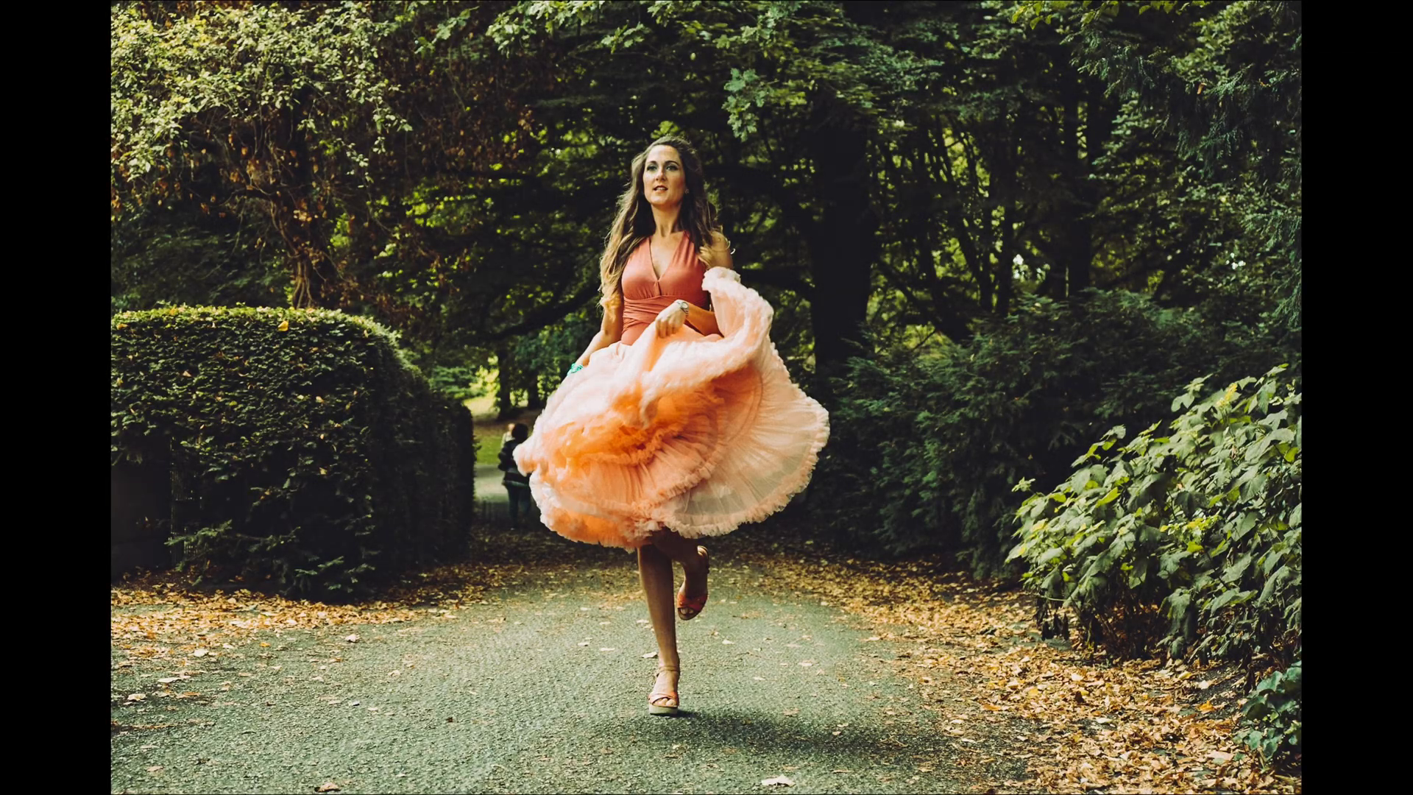
key(Right)
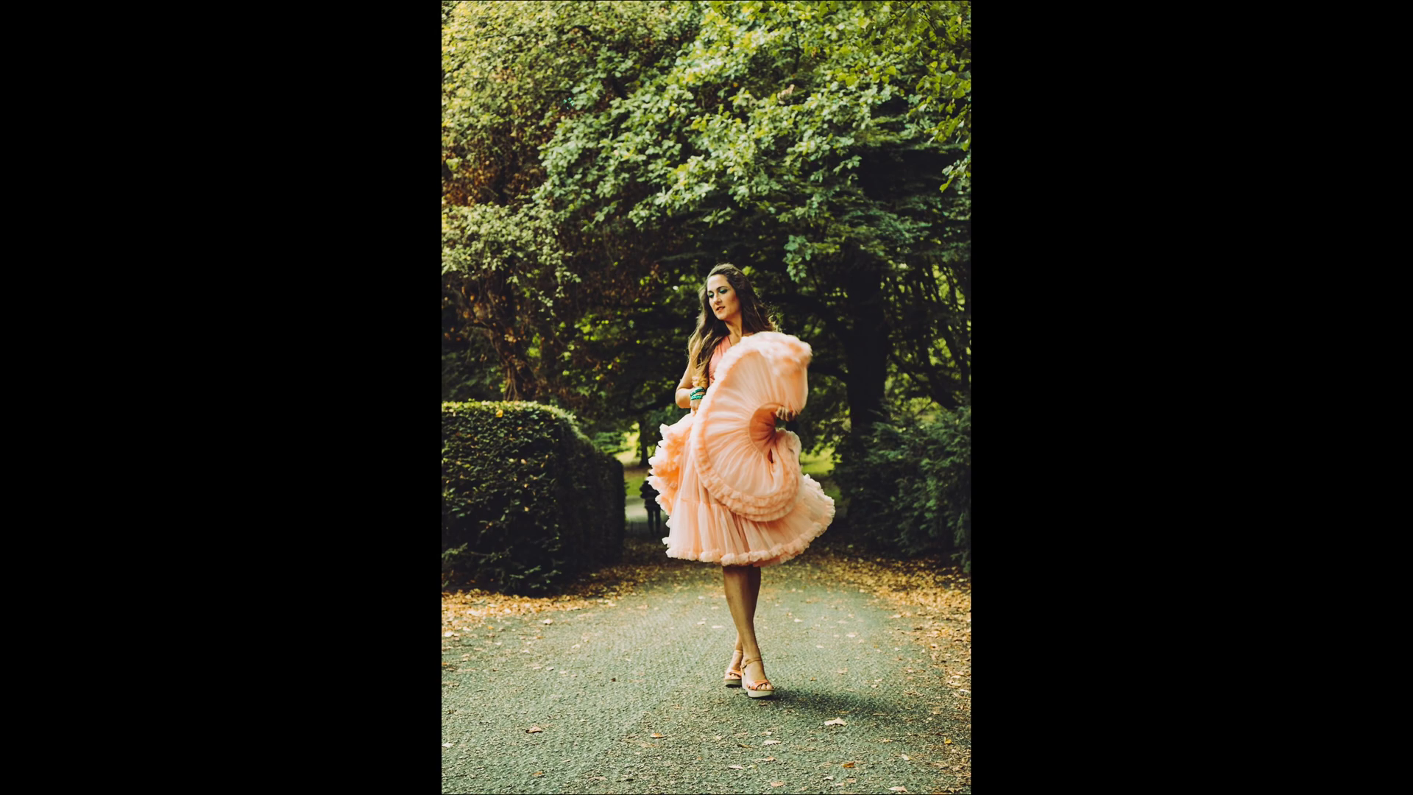
key(Right)
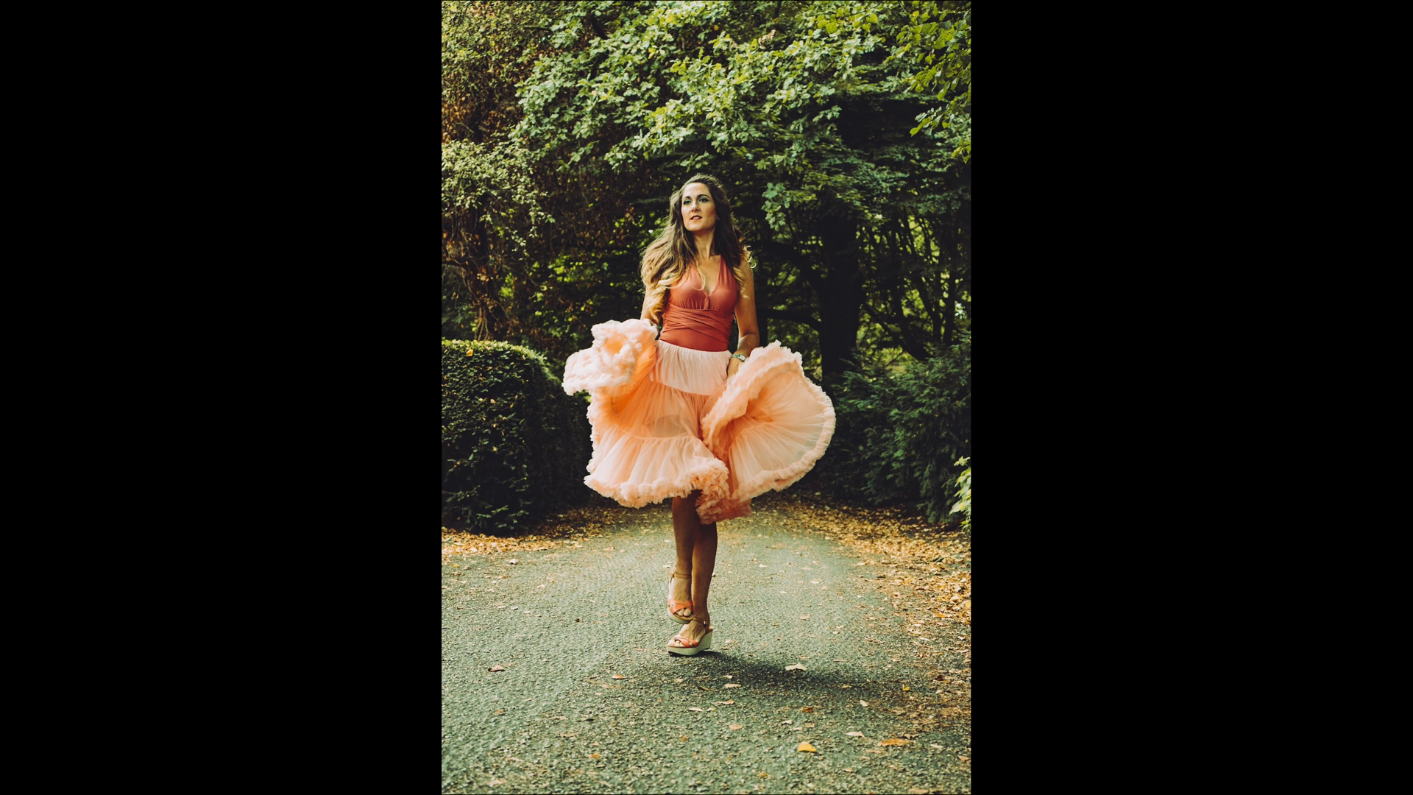
key(Right)
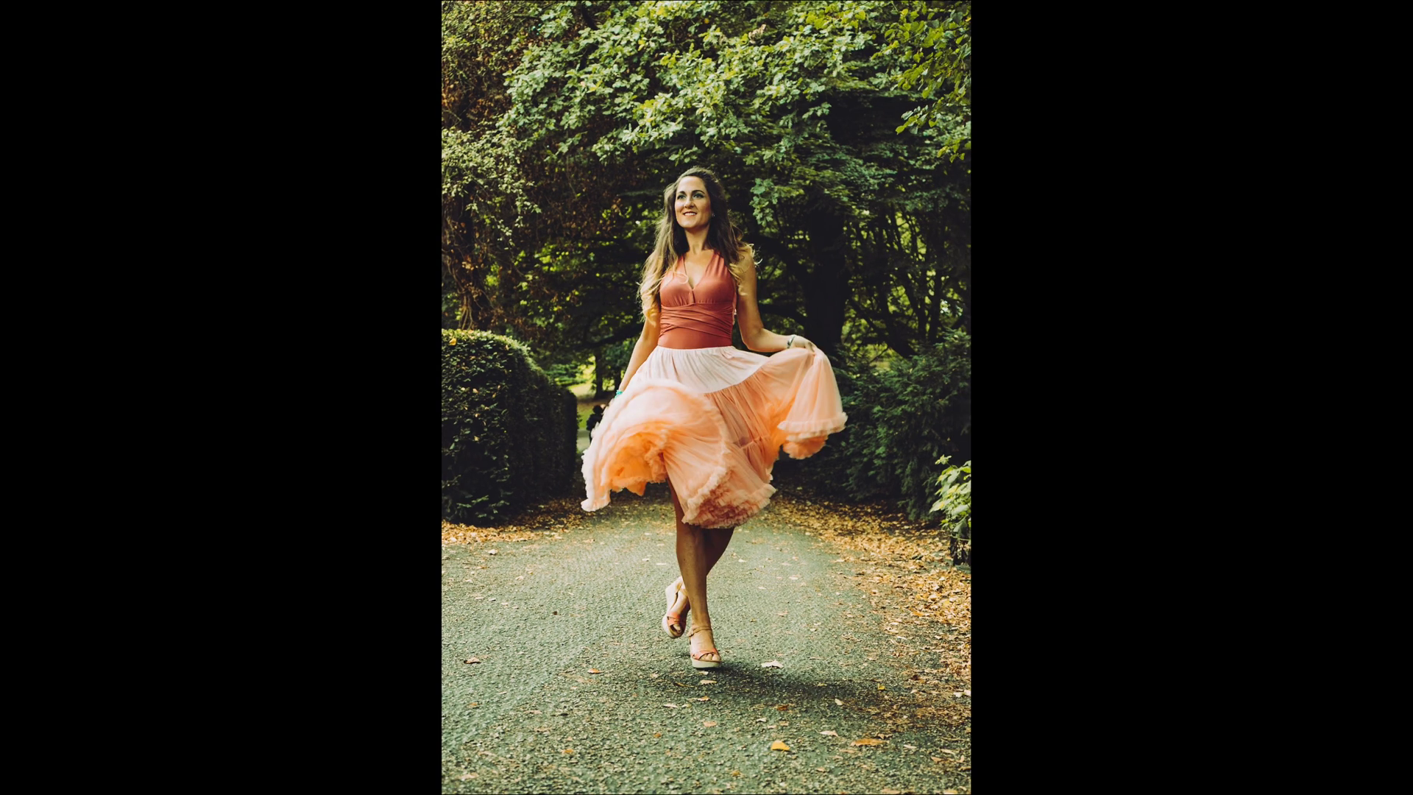
key(Right)
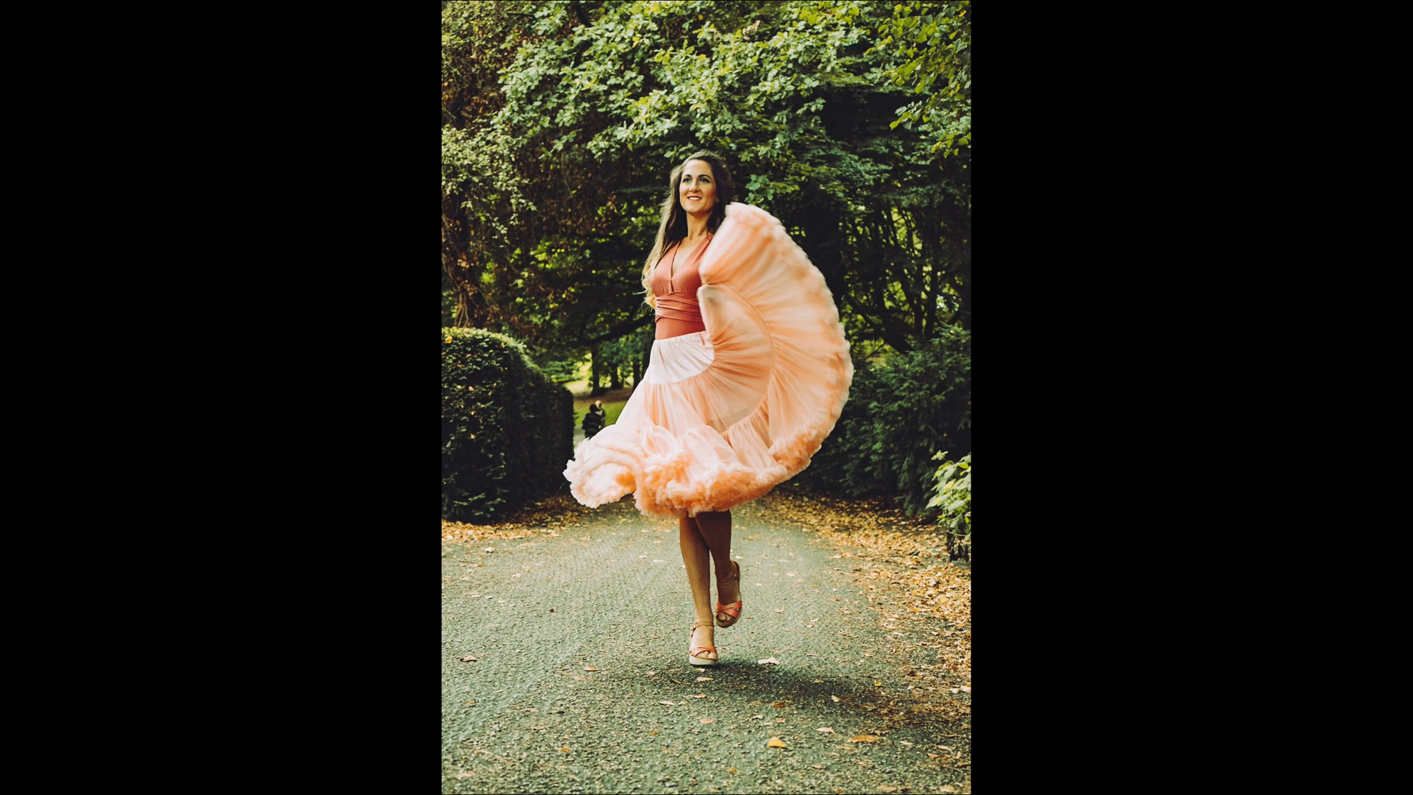
key(Right)
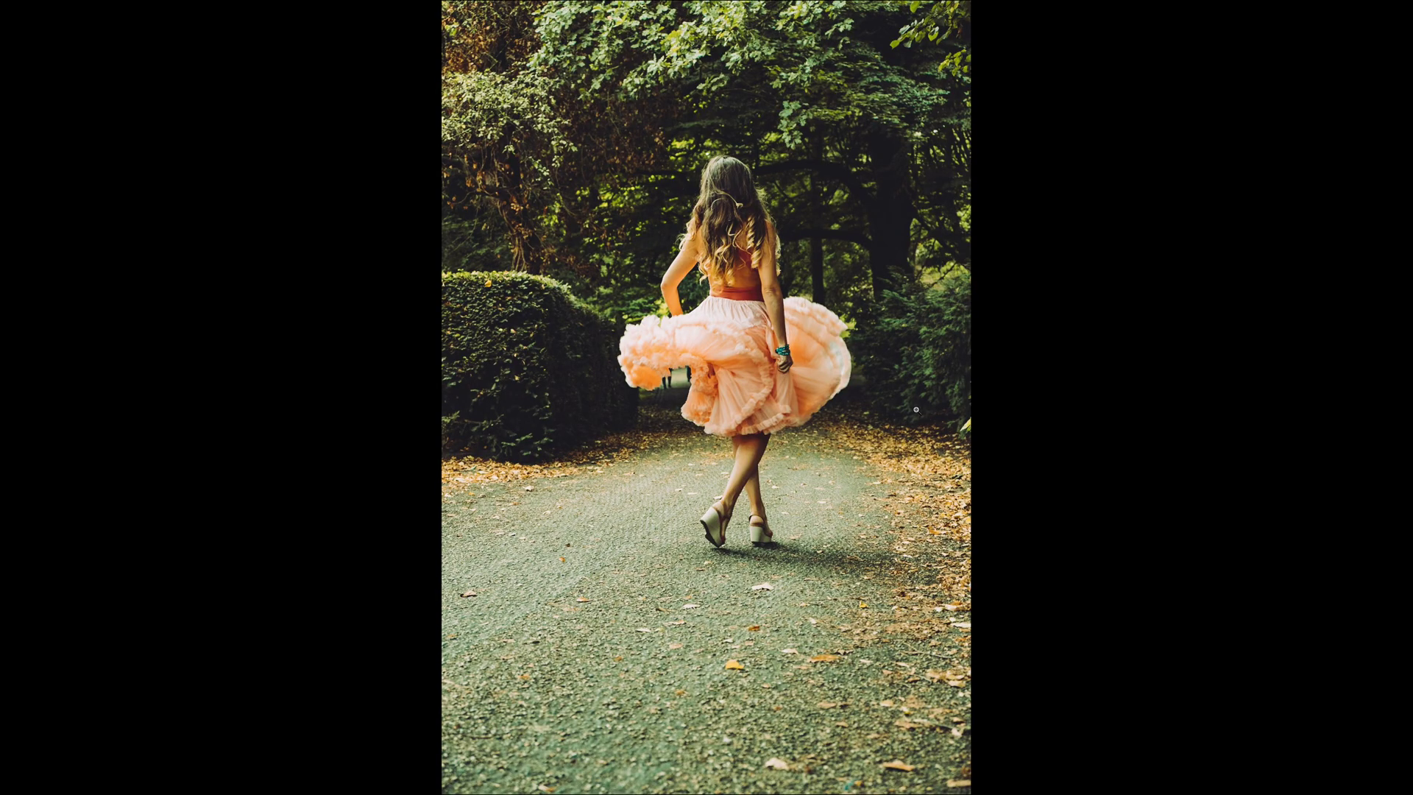
key(Right)
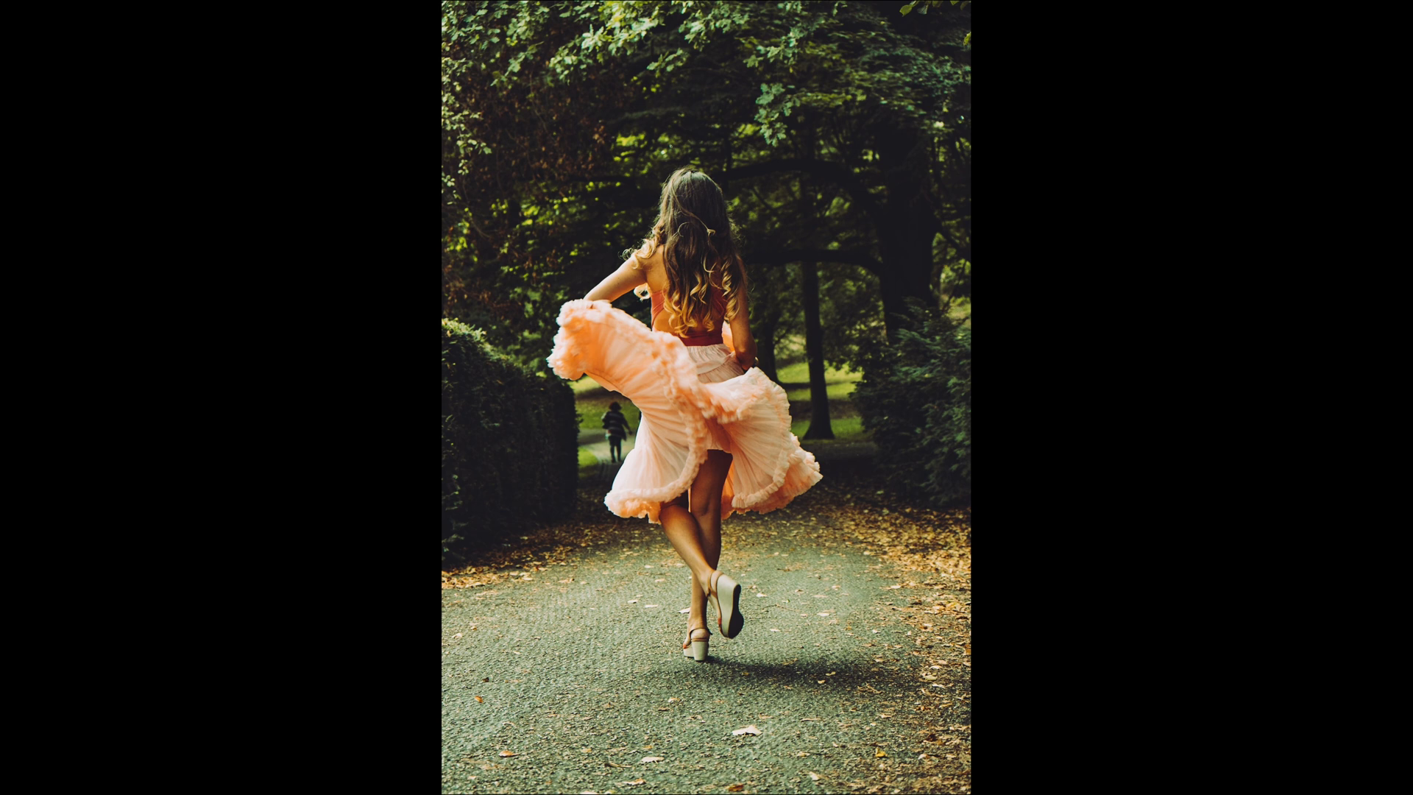
key(Right)
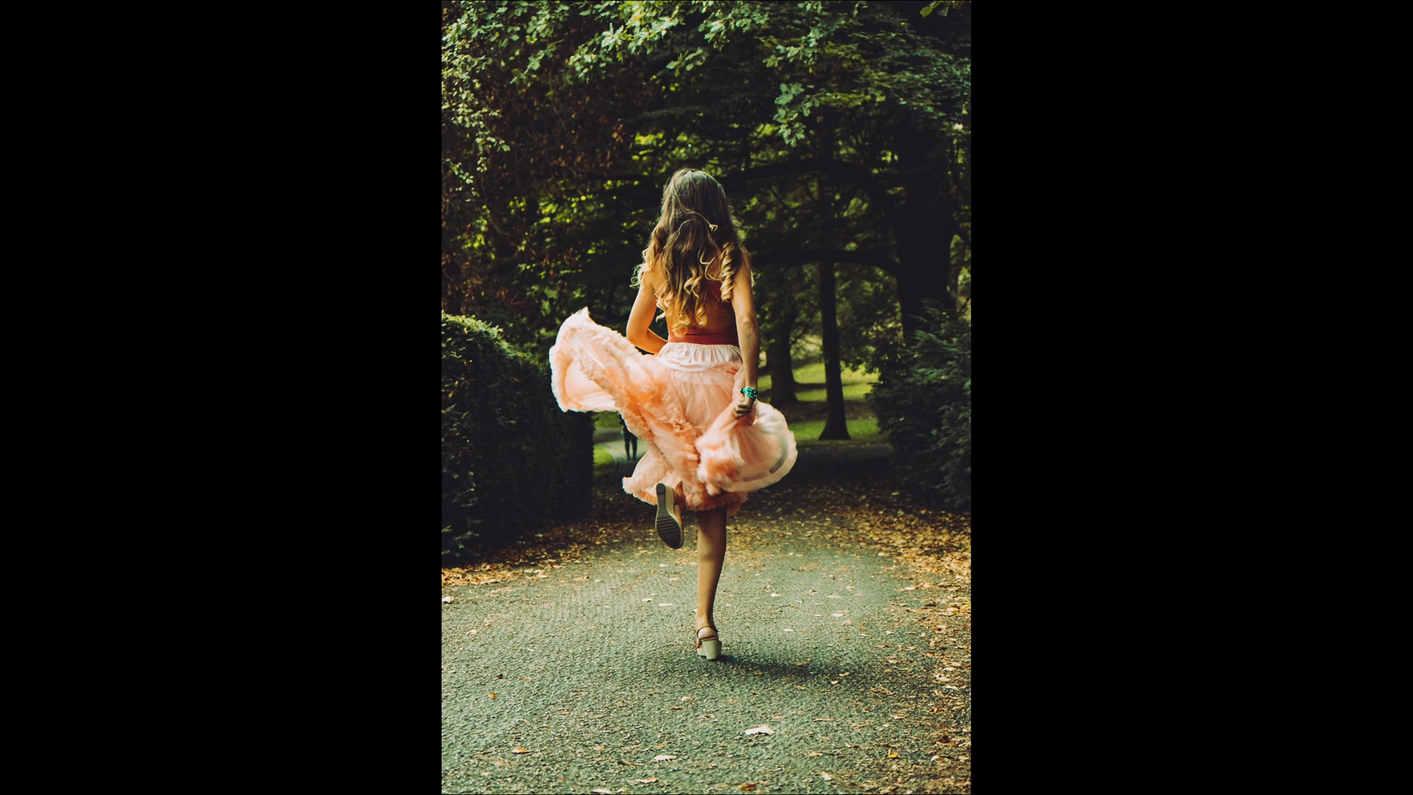
key(Right)
key(Escape)
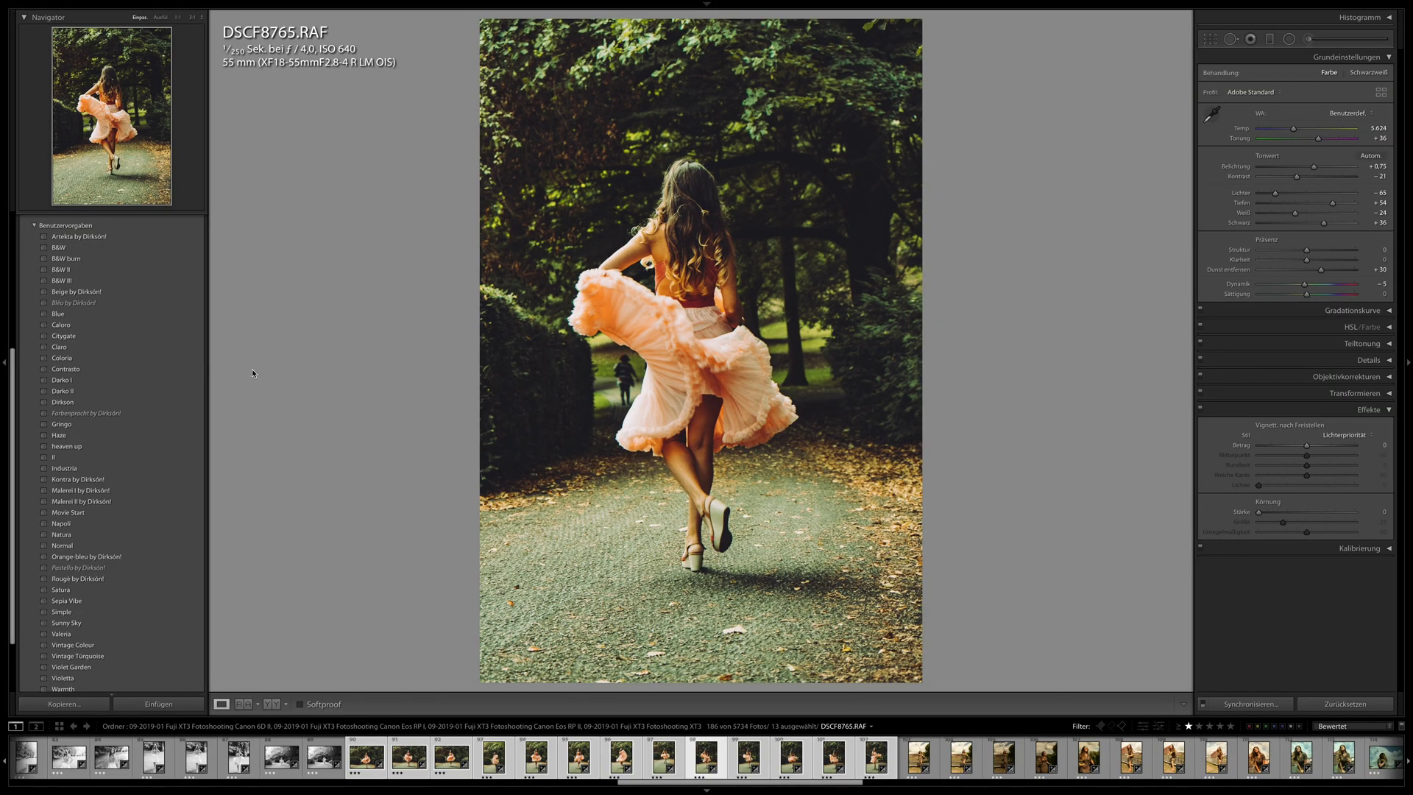
- Apply the II preset to back-view photo DSCF8765, synchronize all its settings to the 13 selected path photos, and open DSCF8747
click(50, 472)
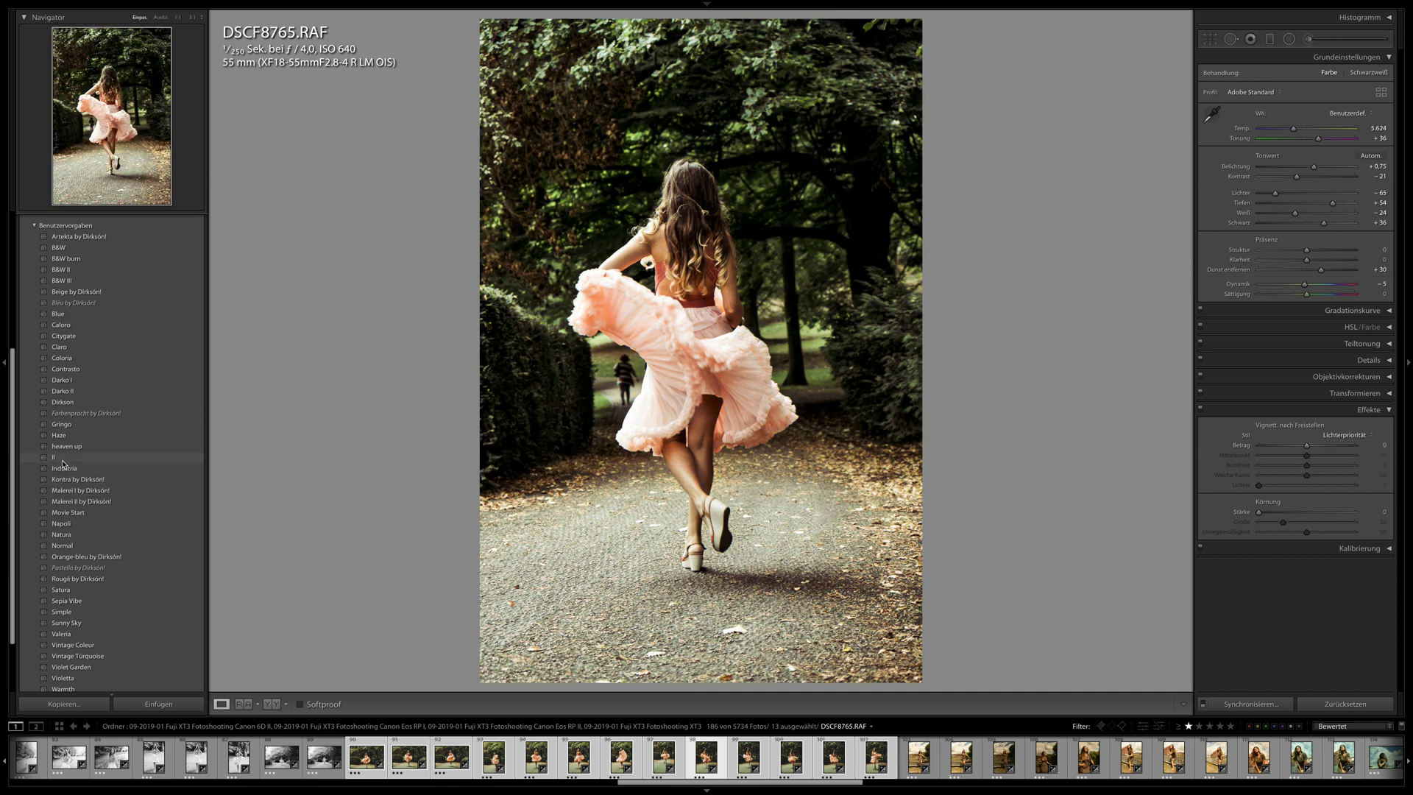
click(62, 458)
click(63, 460)
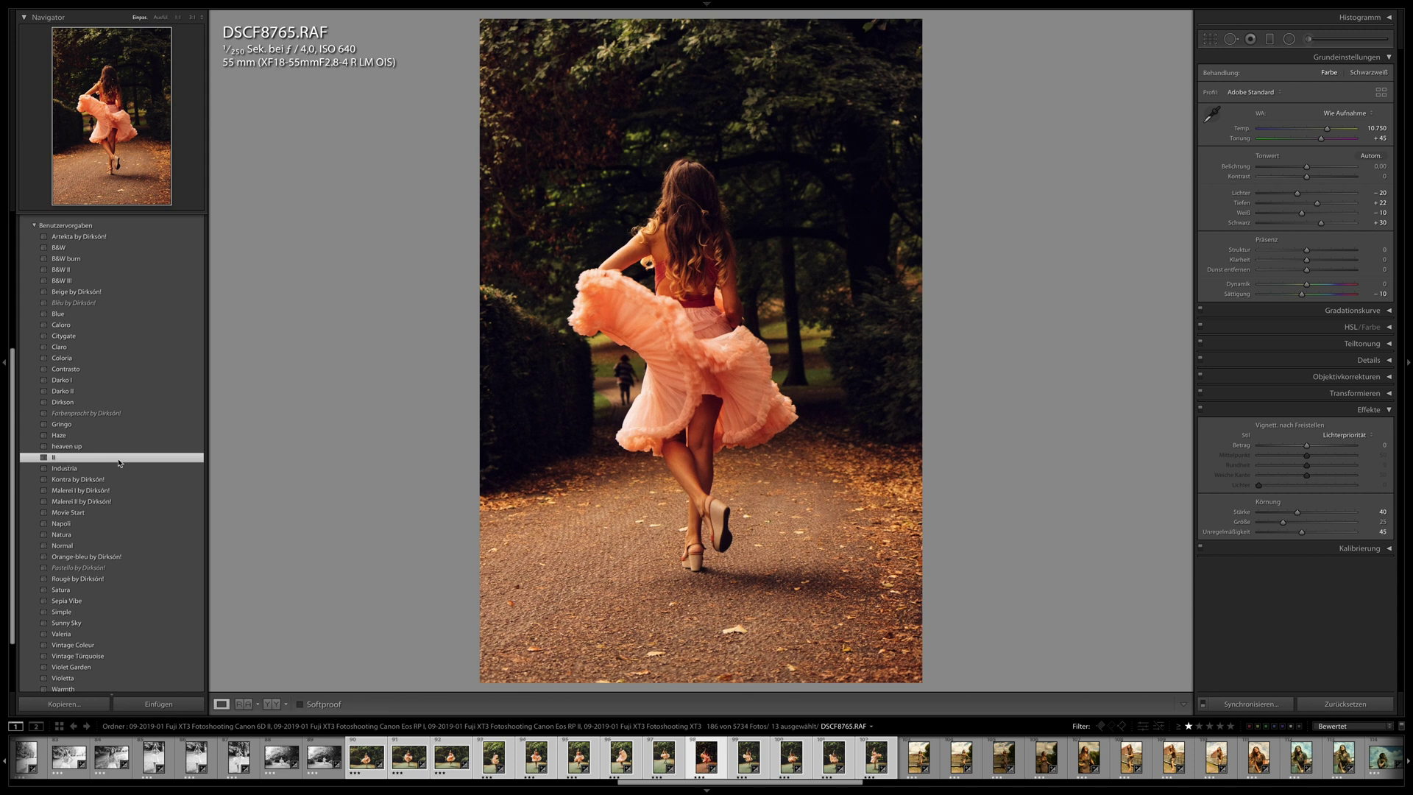
click(1251, 704)
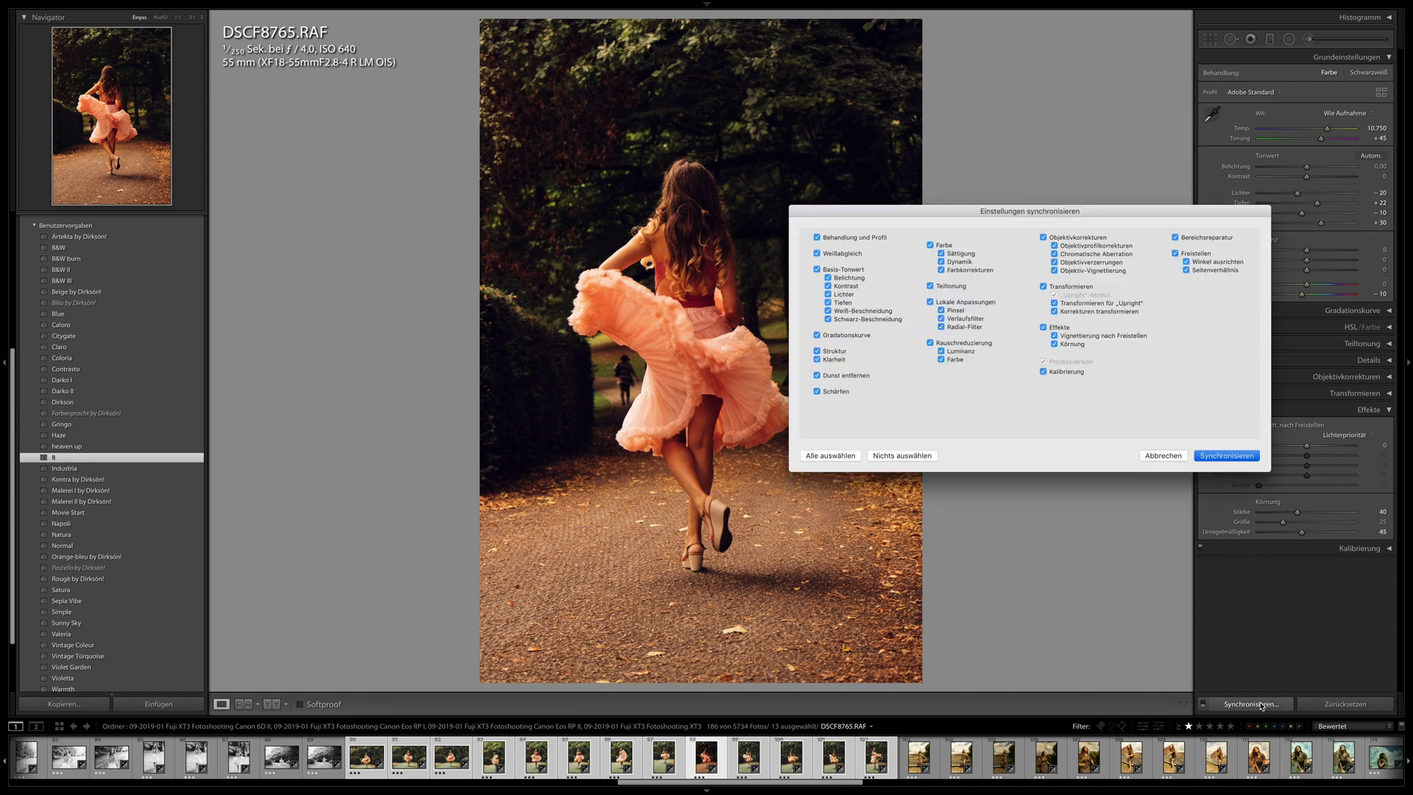
key(Return)
click(366, 758)
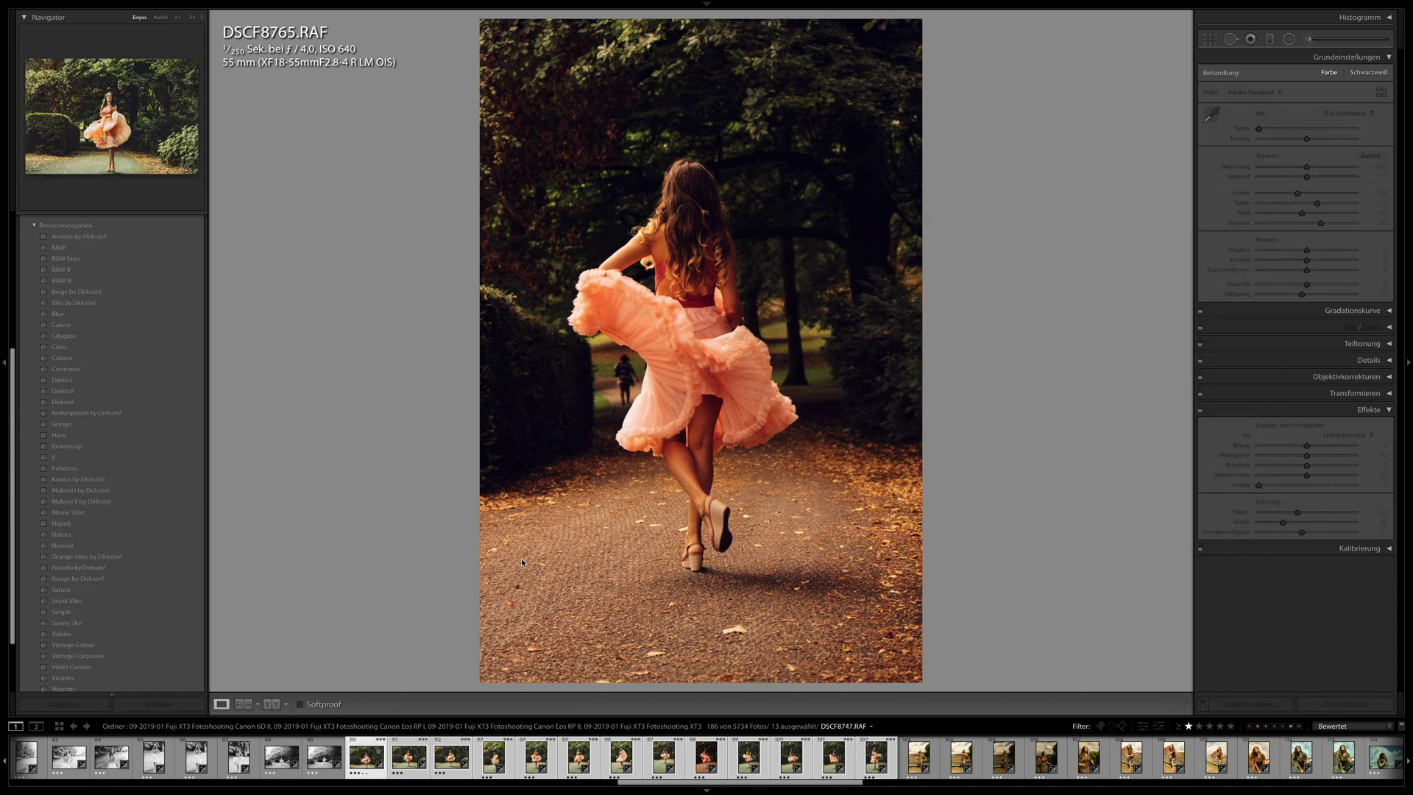